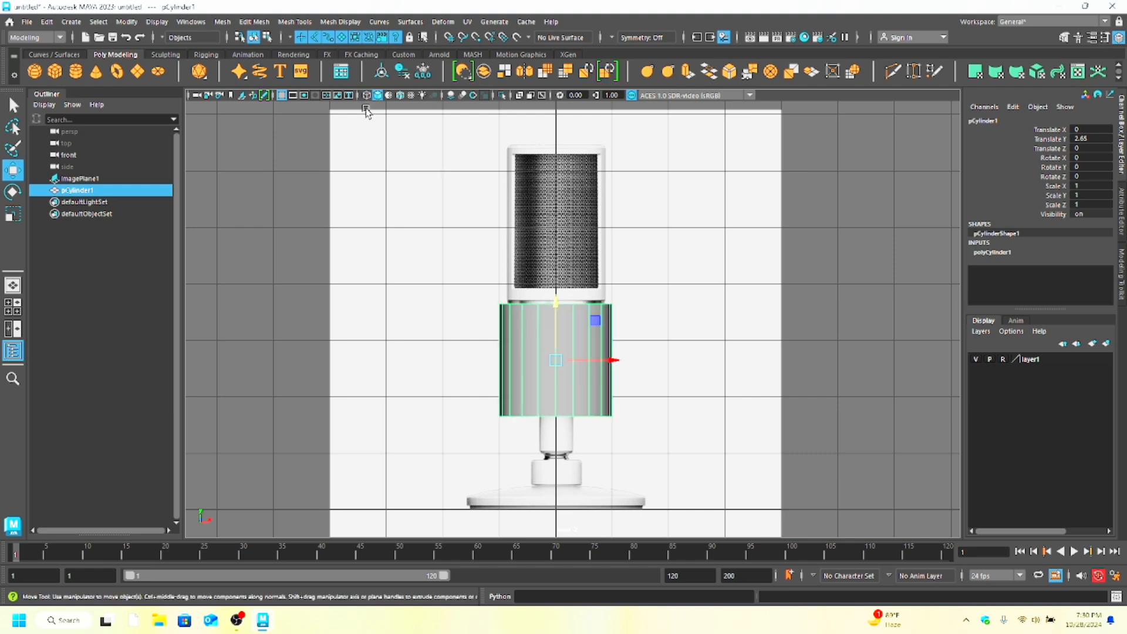
Step: Show the model as wireframe and scale the cylinder uniformly to 0.876 to match the microphone body's width
left_click(367, 95)
key("r")
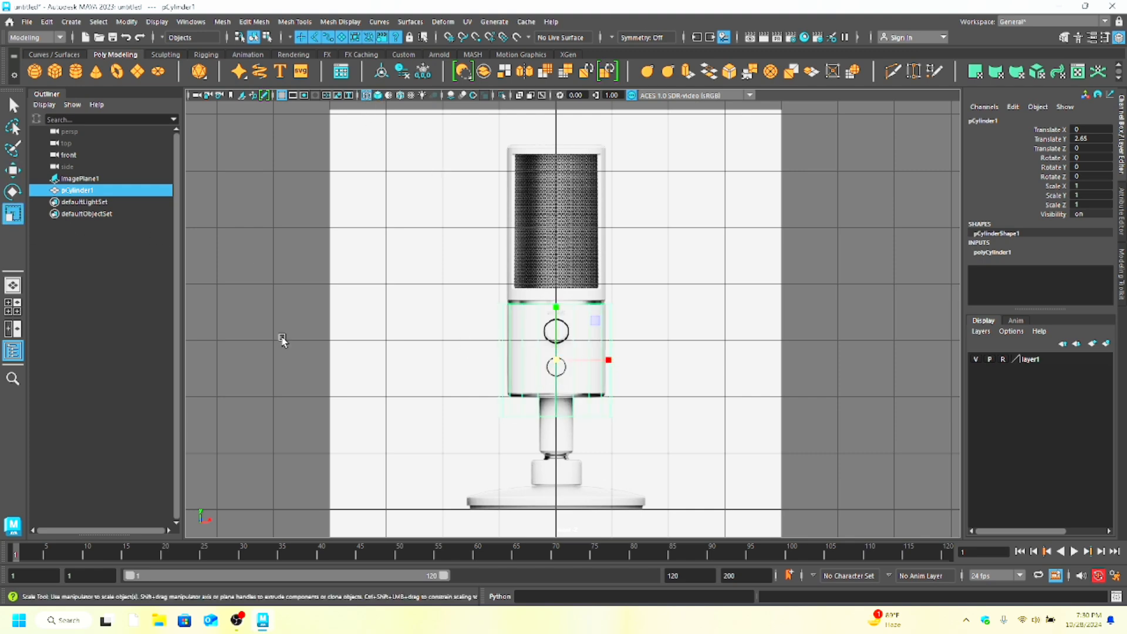
left_click_drag(555, 364, 550, 367)
scroll(563, 375, "up", 3)
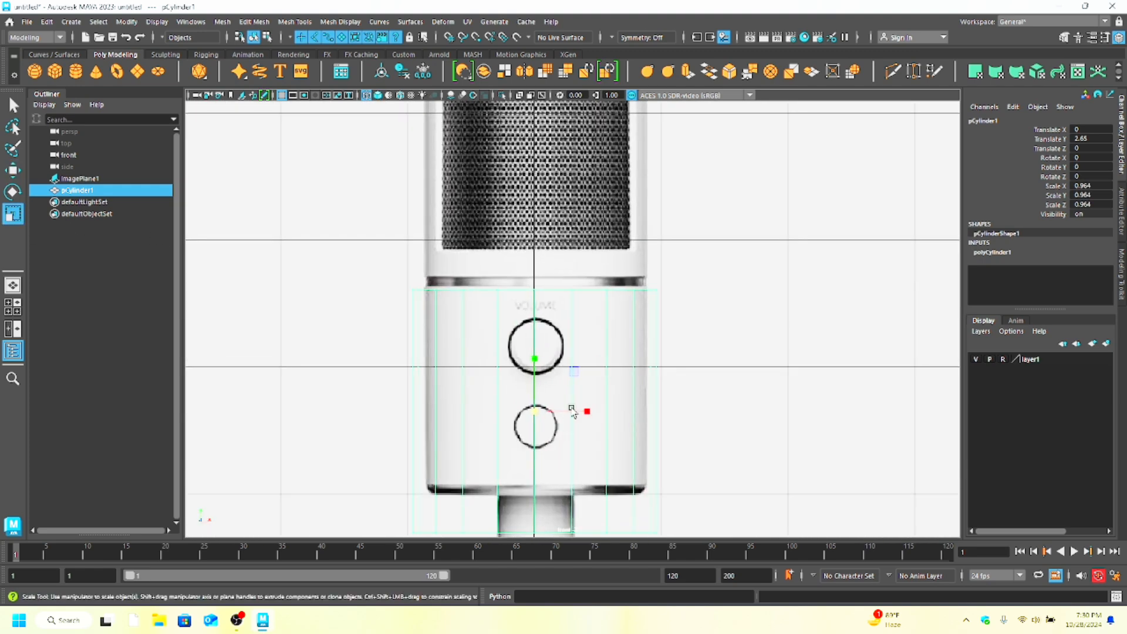
left_click_drag(534, 411, 510, 411)
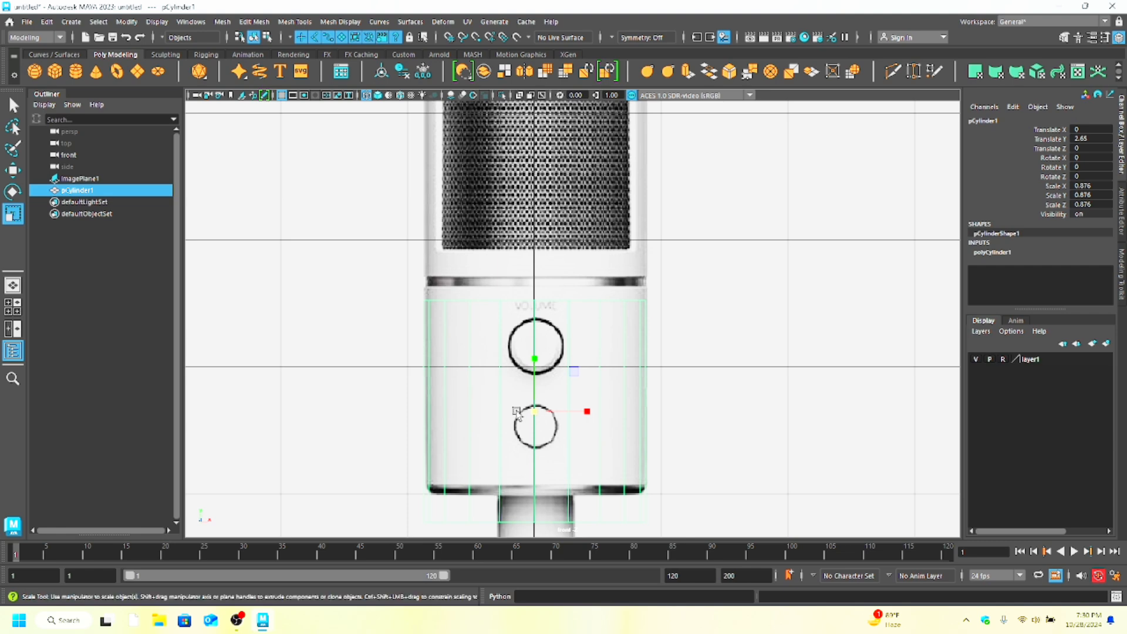
left_click(538, 417)
right_click_drag(534, 409, 583, 269)
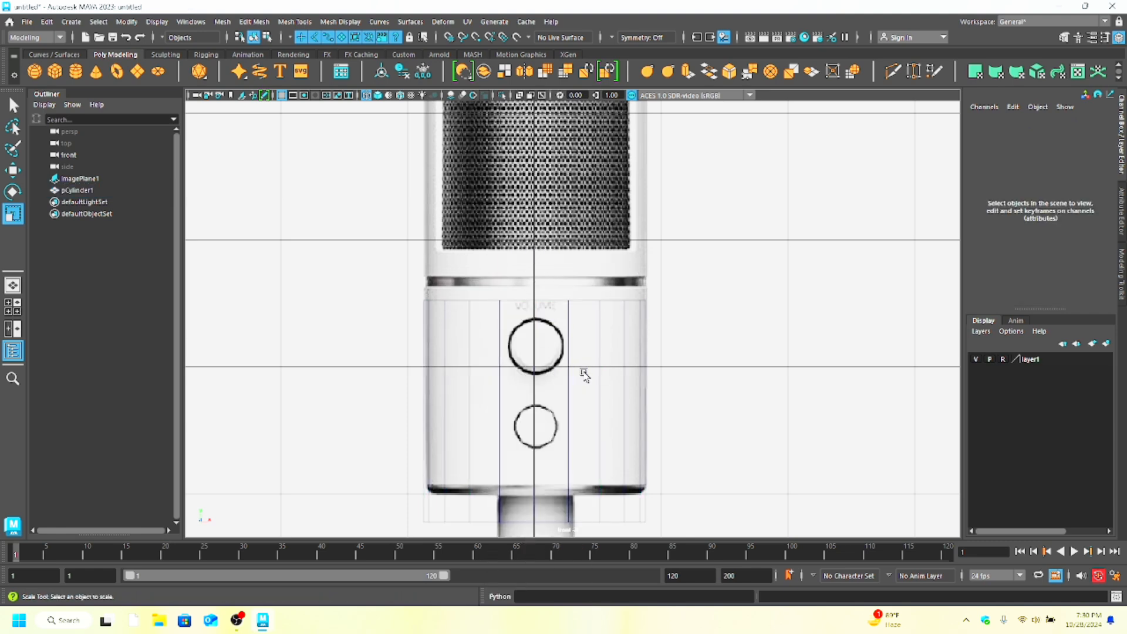
left_click(570, 371)
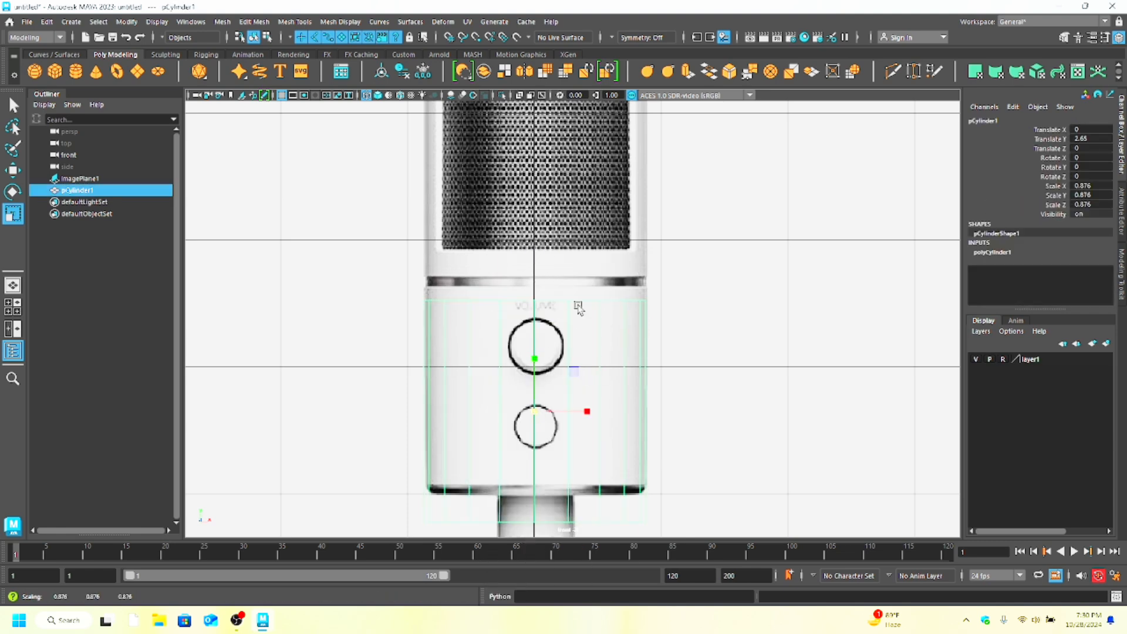
Step: Select the cylinder's top row of vertices and raise it to the top of the microphone in the reference image
right_click_drag(579, 308, 407, 285)
left_click_drag(406, 262, 432, 266)
left_click(664, 306)
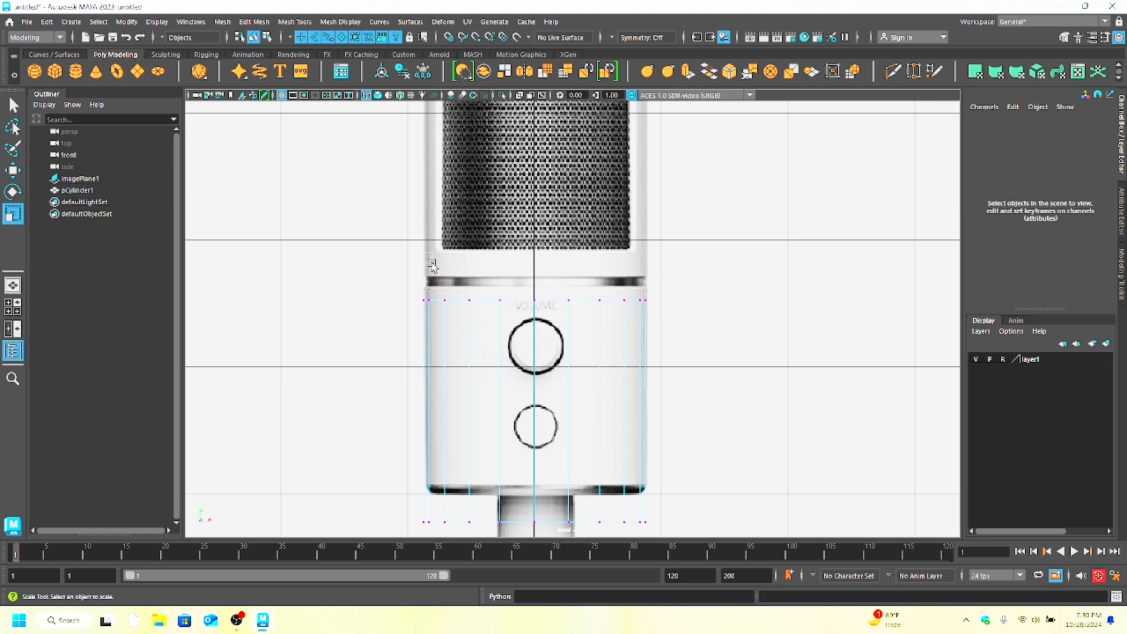
key("w")
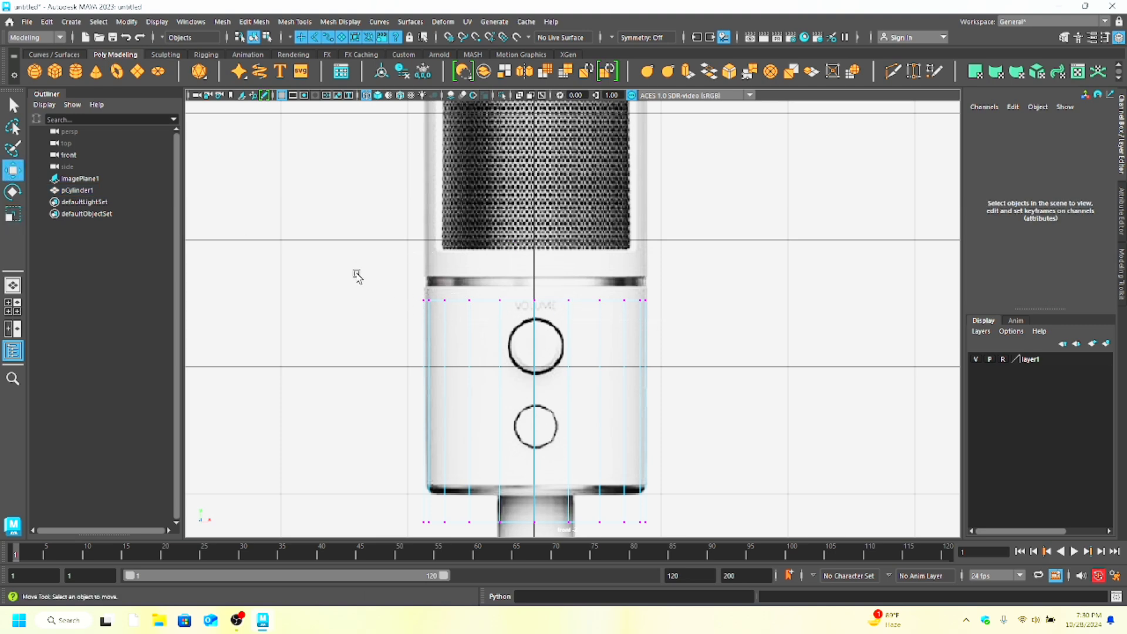
scroll(468, 297, "down", 5)
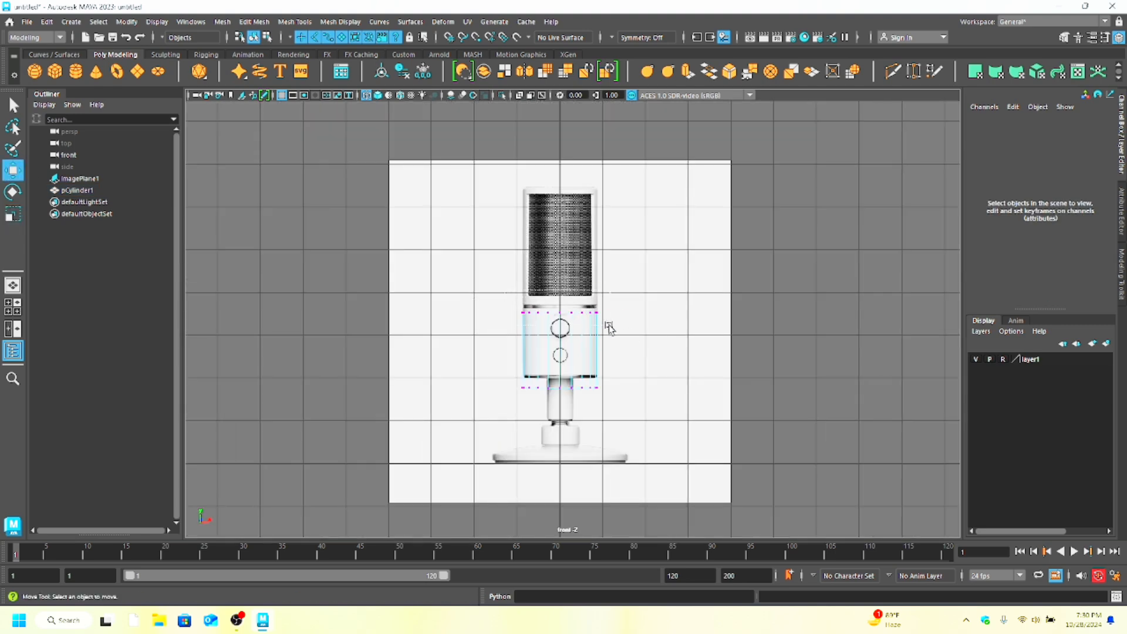
scroll(602, 320, "up", 2)
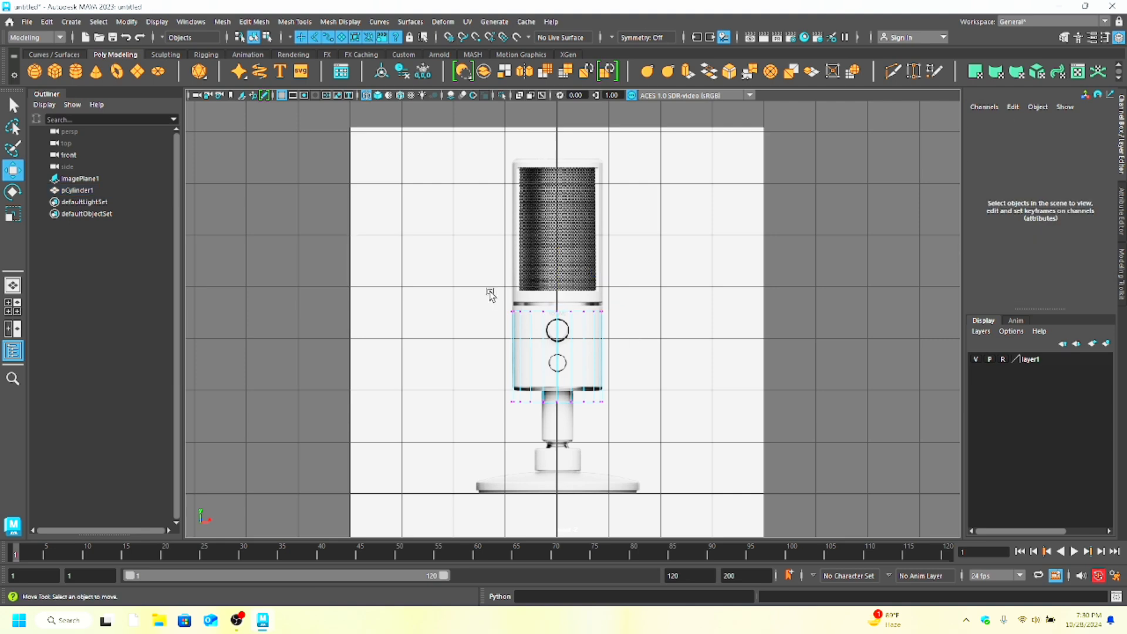
right_click_drag(566, 316, 477, 277)
left_click(559, 311)
scroll(589, 328, "up", 4)
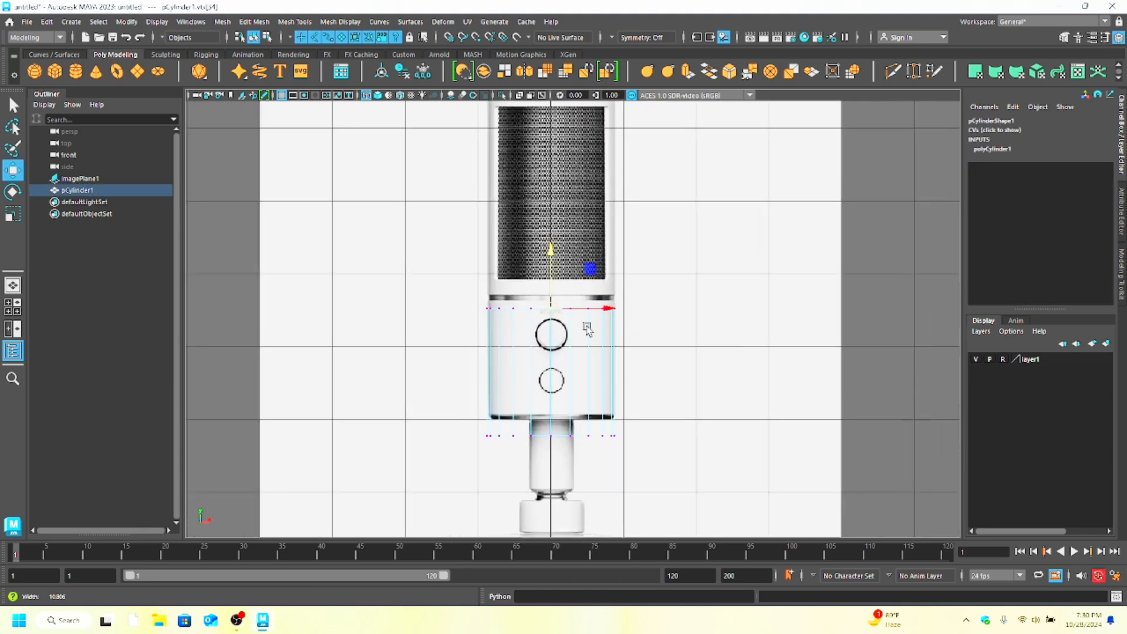
left_click_drag(576, 309, 685, 305)
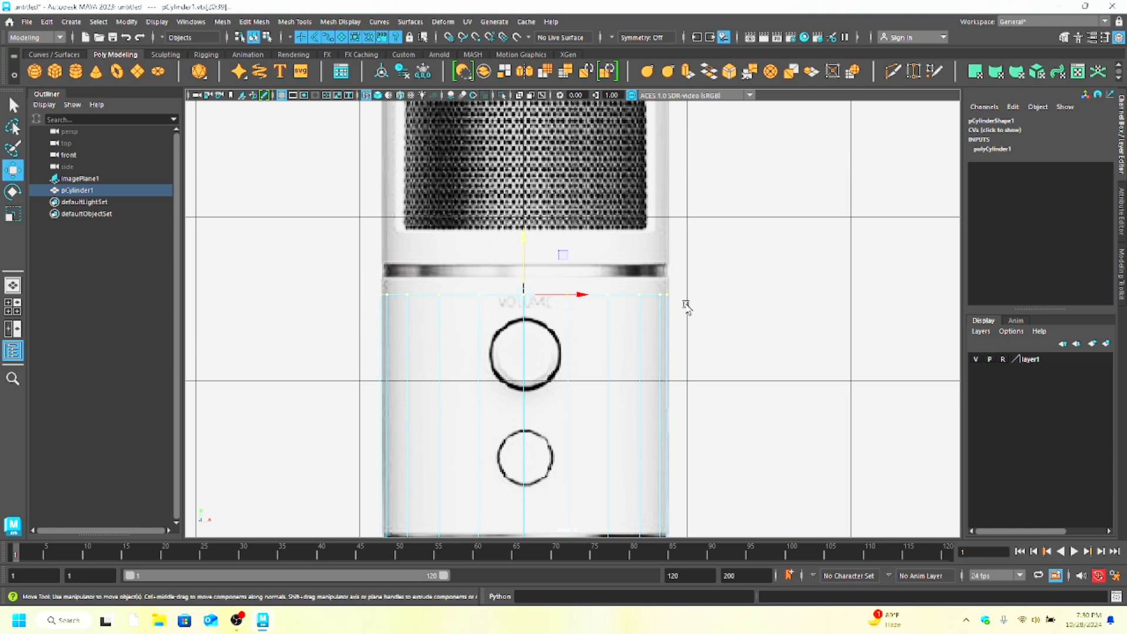
scroll(542, 269, "down", 7)
left_click_drag(557, 262, 546, 126)
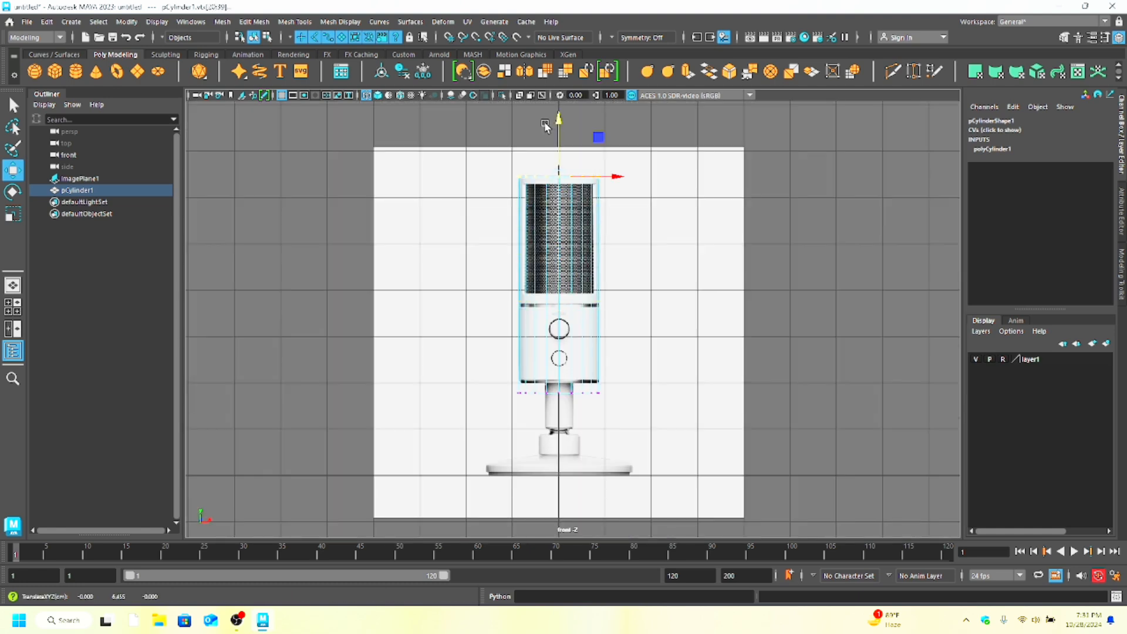
left_click(545, 126)
Step: Fine-tune the height of the cylinder's top vertices to align with the microphone's upper edge
scroll(599, 227, "up", 5)
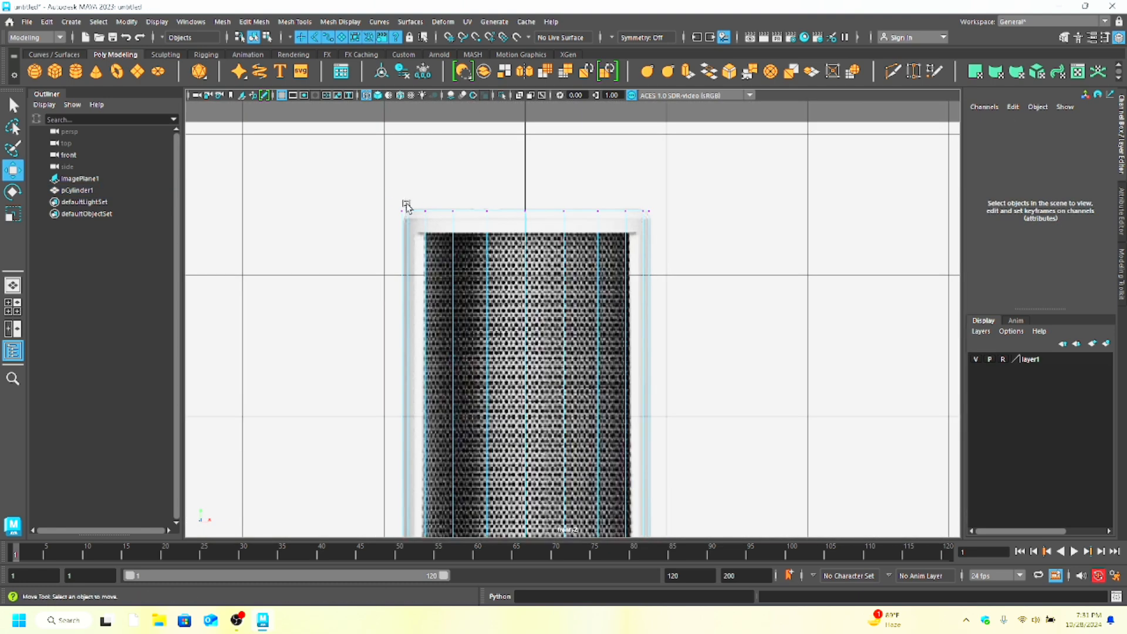
left_click(406, 206)
left_click(475, 215)
left_click_drag(400, 207, 410, 213)
left_click(396, 202)
left_click_drag(555, 220, 658, 222)
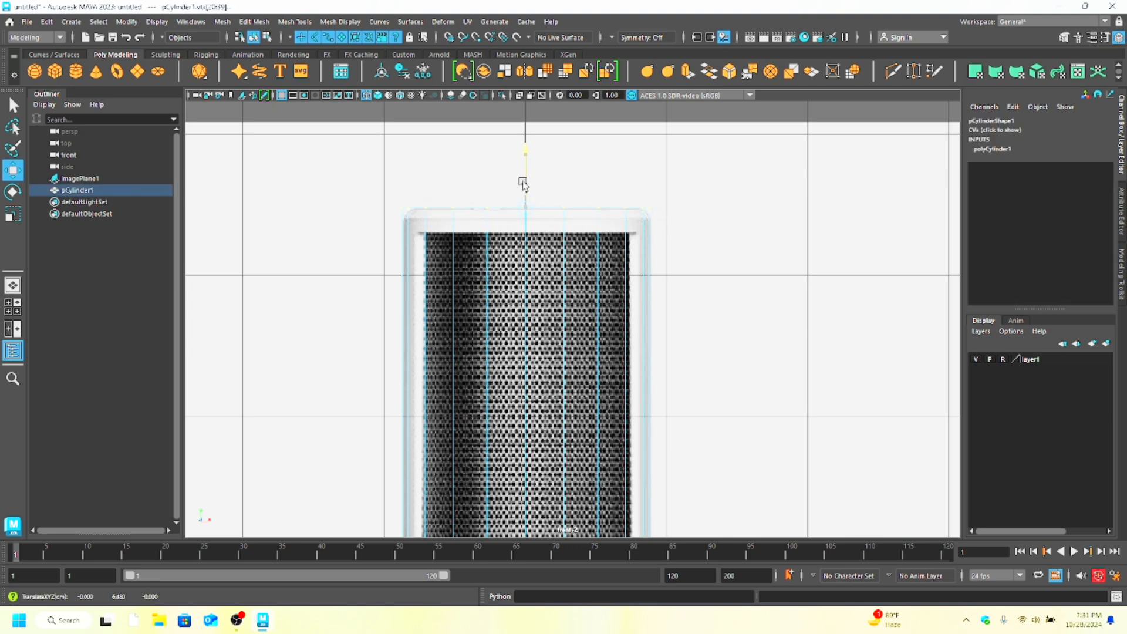
Step: Move the cylinder's bottom row of vertices up to the lower edge of the microphone body
scroll(523, 184, "down", 8)
middle_click_drag(522, 470, 515, 403, "alt")
scroll(516, 402, "up", 5)
scroll(639, 460, "up", 1)
middle_click_drag(622, 461, 611, 397, "alt")
left_click_drag(405, 436, 496, 456)
left_click_drag(515, 414, 516, 393)
scroll(538, 408, "down", 3)
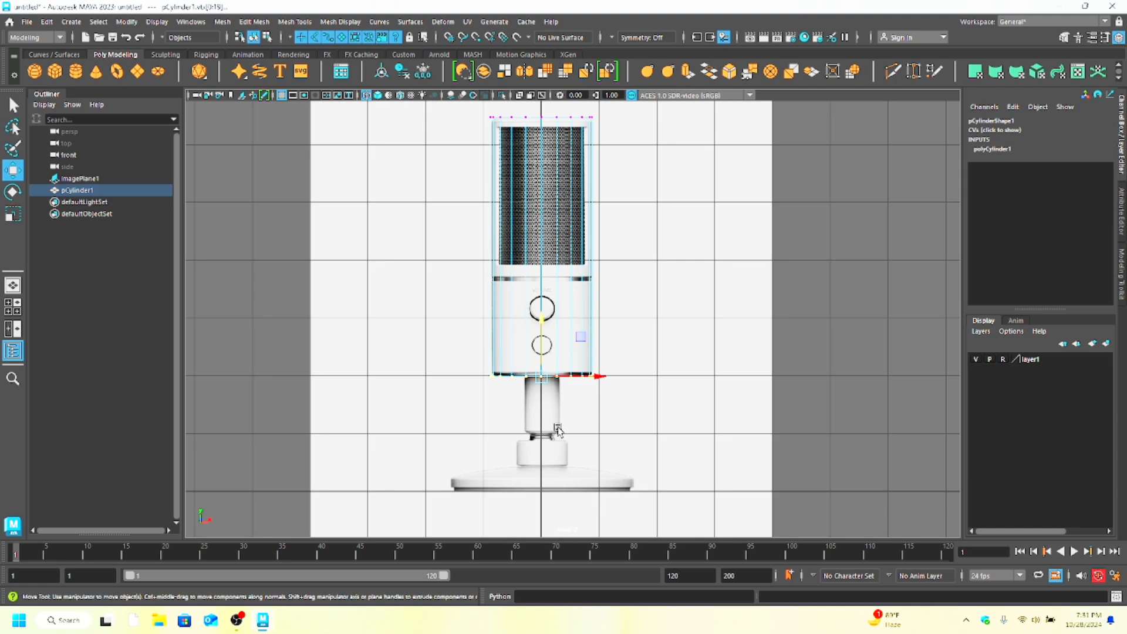
left_click(782, 330)
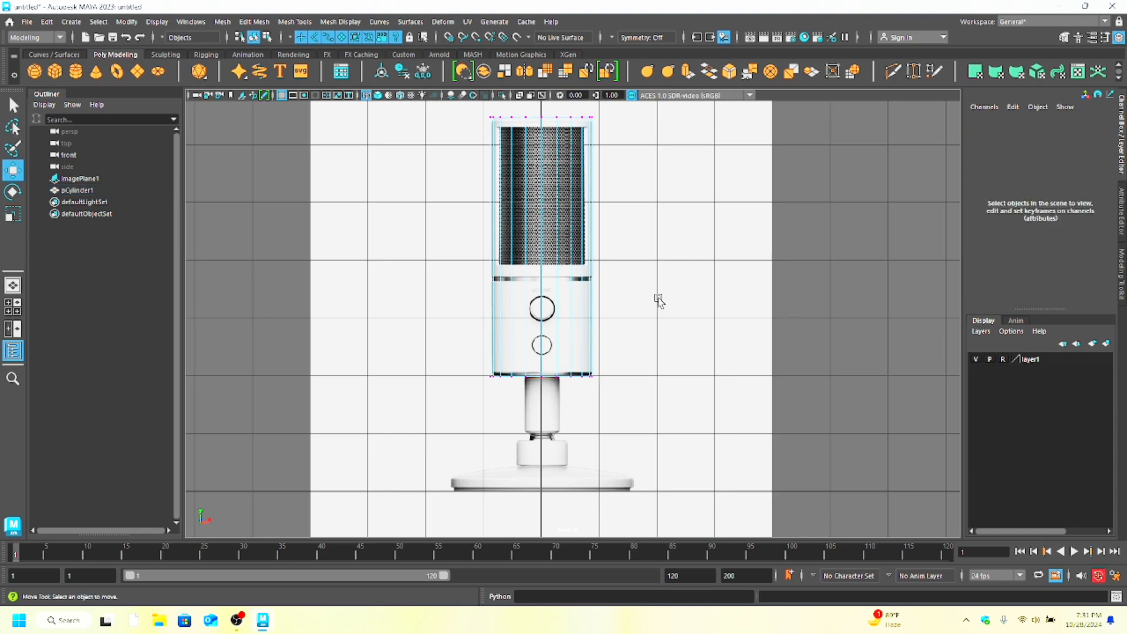
Step: Cut edge loops around the body with Multi-Cut at the groove's two edges and at the mesh grille's lower and upper ends
scroll(660, 299, "up", 2)
left_click(894, 72)
scroll(458, 339, "up", 6)
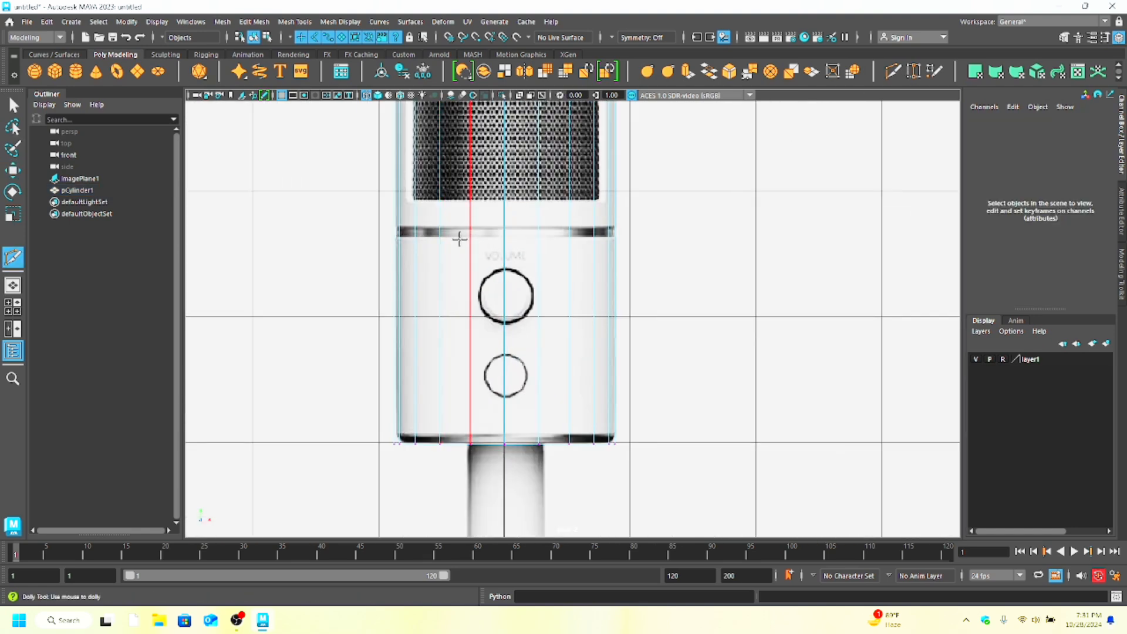
left_click(467, 237, "ctrl")
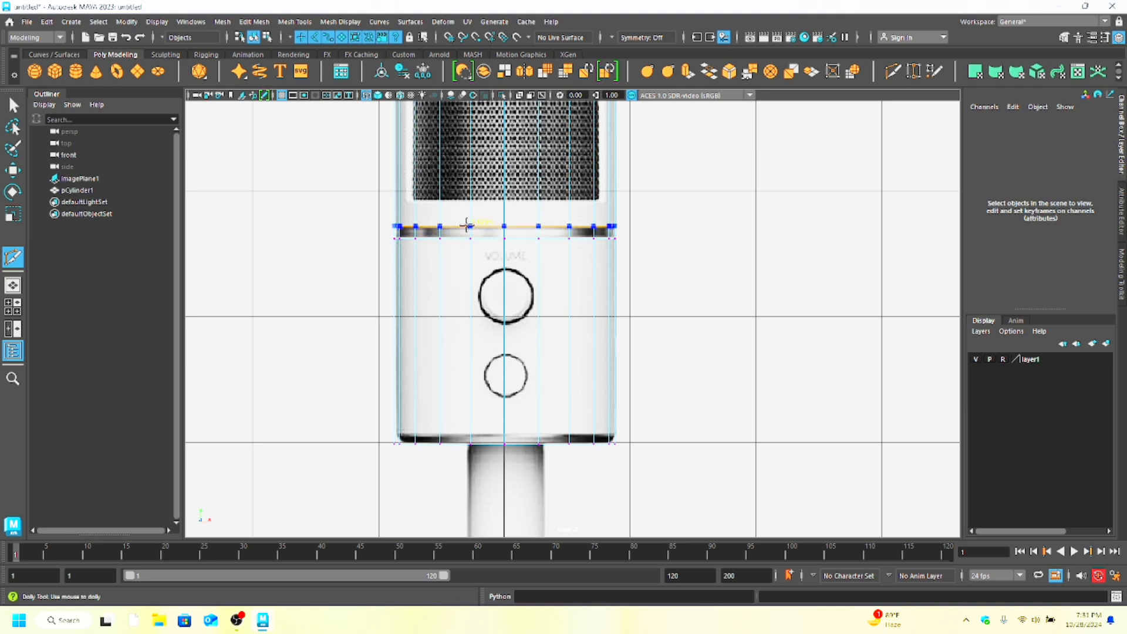
left_click(467, 226, "ctrl")
scroll(467, 226, "up", 1)
scroll(499, 188, "down", 6)
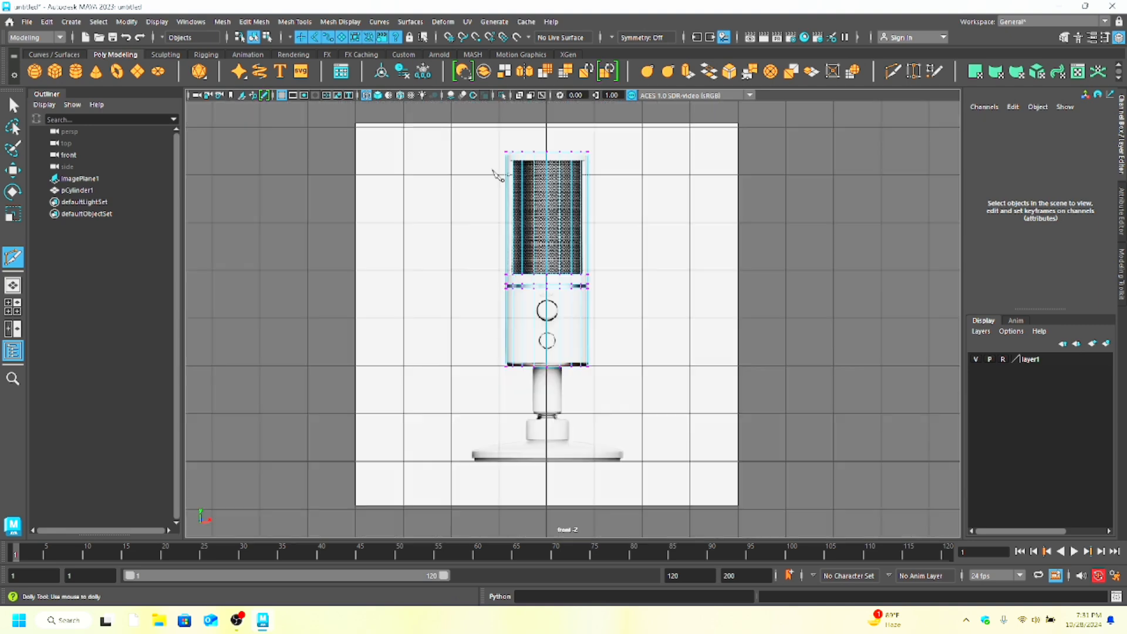
scroll(617, 233, "down", 3)
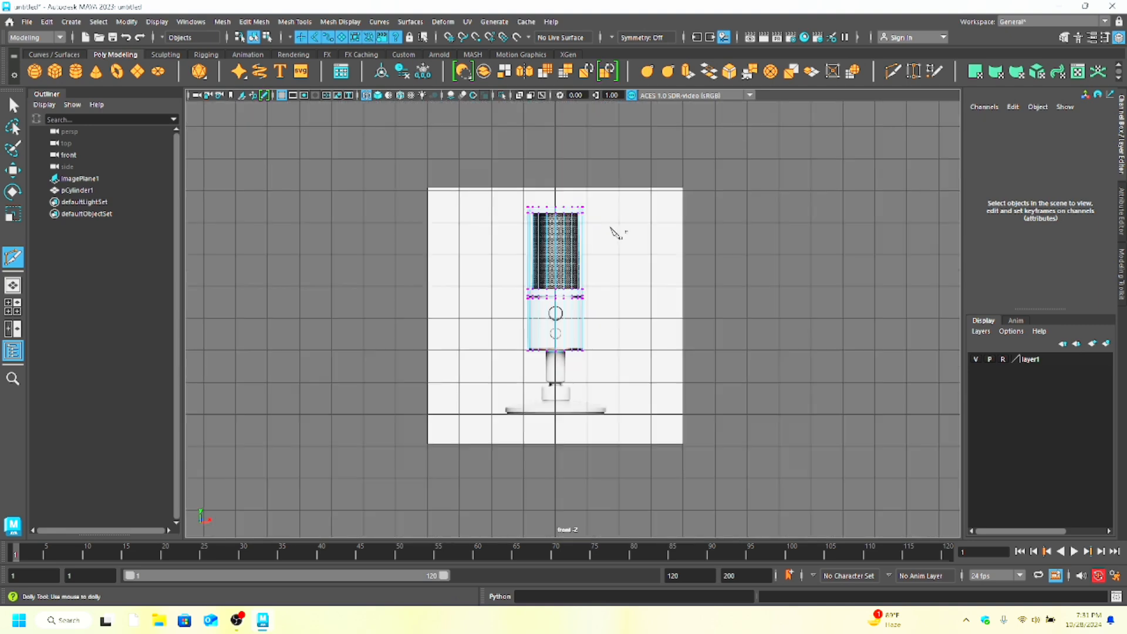
scroll(551, 355, "up", 6)
Step: Return to object mode, create a second cylinder over the stand's neck, and scale it uniformly to 0.318
right_click_drag(566, 219, 624, 202)
left_click(12, 170)
left_click(76, 71)
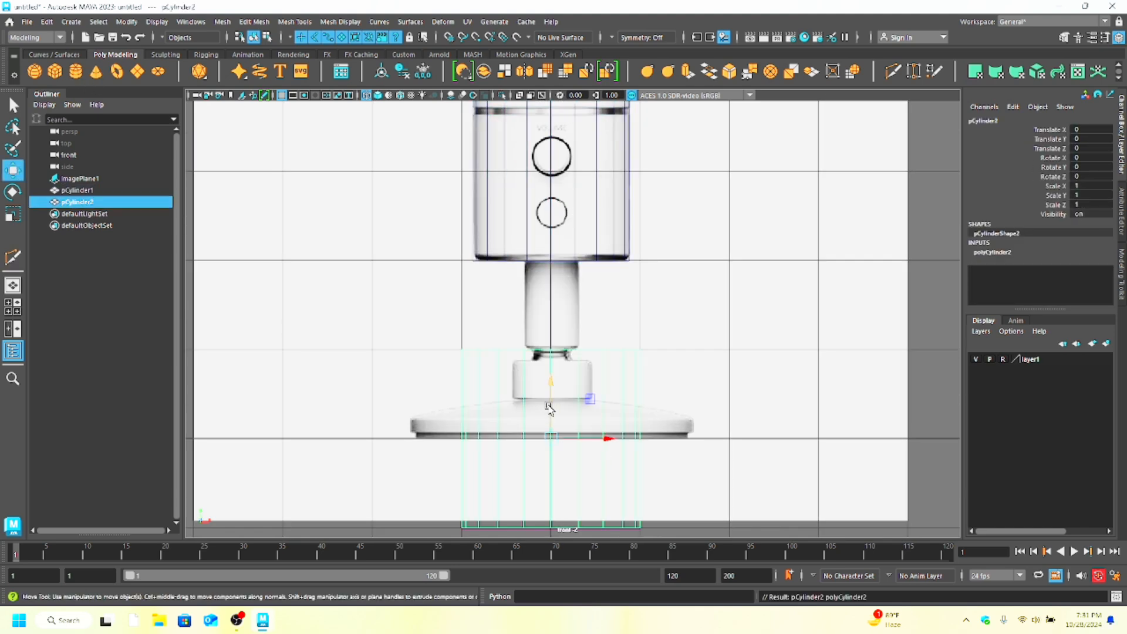
left_click_drag(552, 414, 501, 354)
key("r")
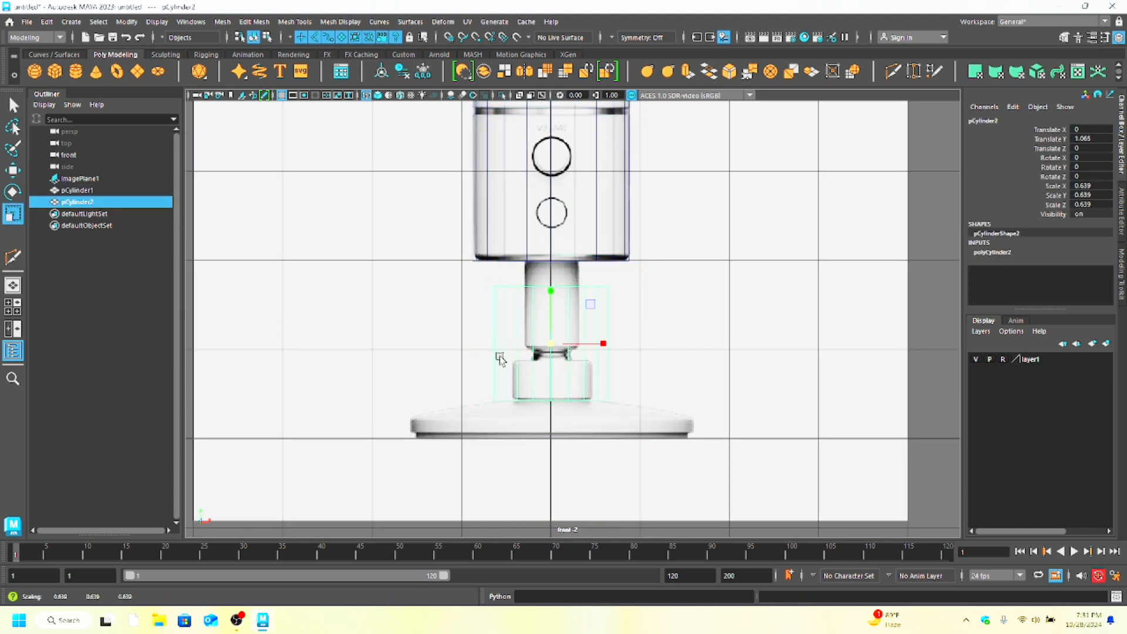
scroll(504, 347, "up", 1)
left_click(487, 348)
Step: Move the second cylinder up onto the stand's neck, to about 1.525 in Translate Y
left_click(12, 171)
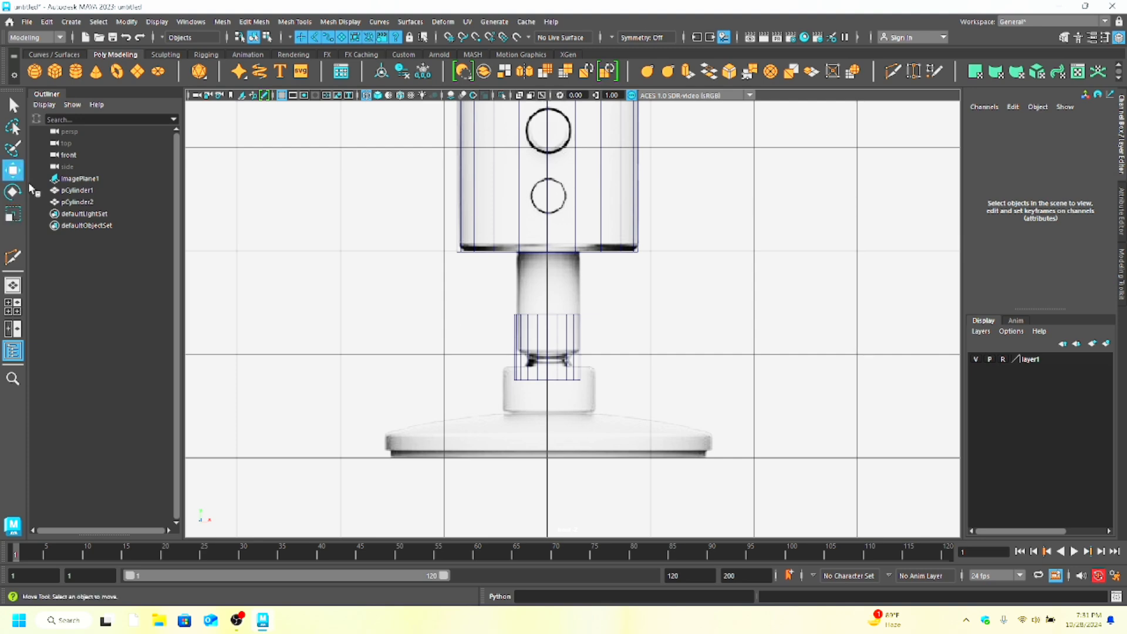
left_click(558, 345)
left_click_drag(541, 317, 539, 257)
key("r")
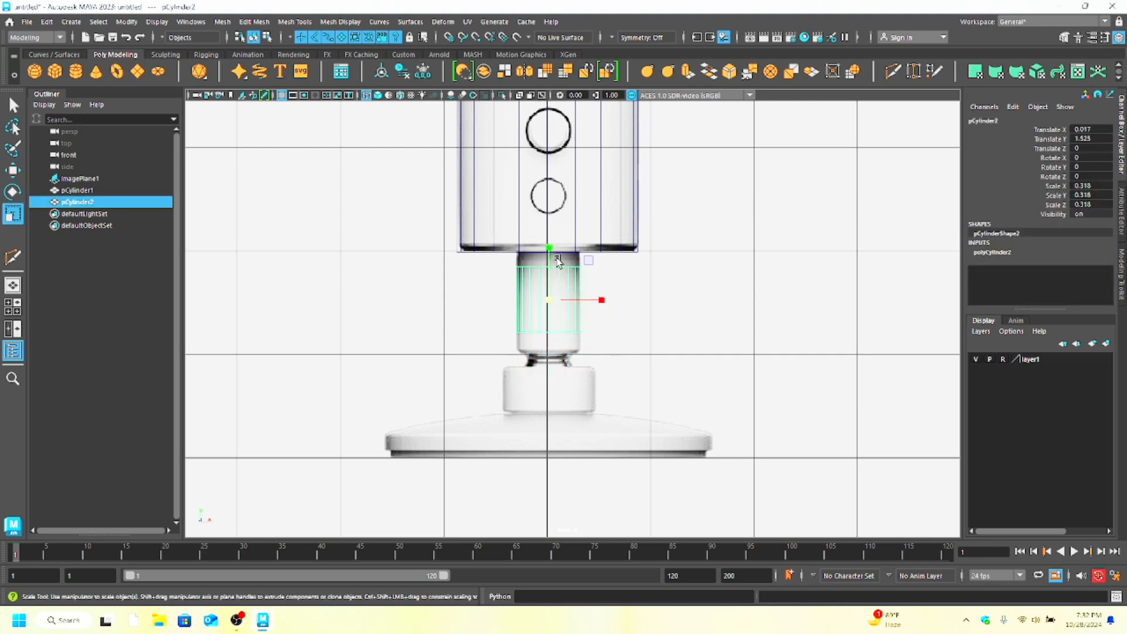
Step: Stretch the neck cylinder by moving its top vertices up to the body's underside and its bottom vertices down to the neck's end
right_click_drag(552, 306, 519, 292)
middle_click_drag(564, 276, 568, 339, "alt")
right_click_drag(568, 340, 609, 353, "alt")
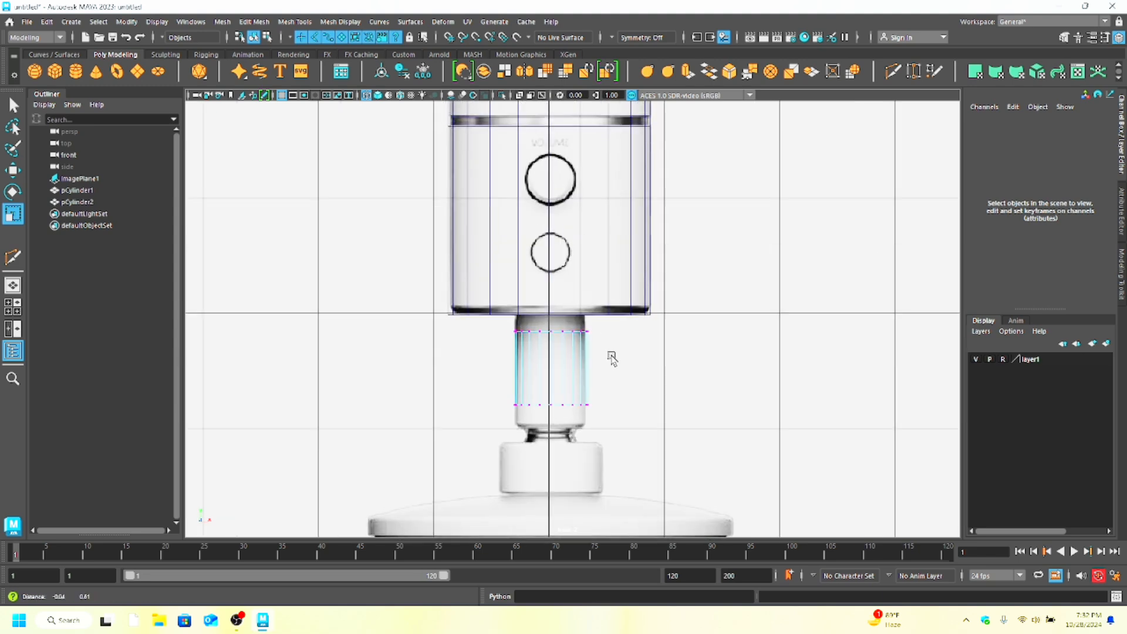
left_click_drag(504, 317, 622, 346)
left_click(13, 170)
left_click_drag(551, 297, 550, 280)
middle_click_drag(587, 339, 588, 313, "alt")
left_click_drag(500, 360, 614, 398)
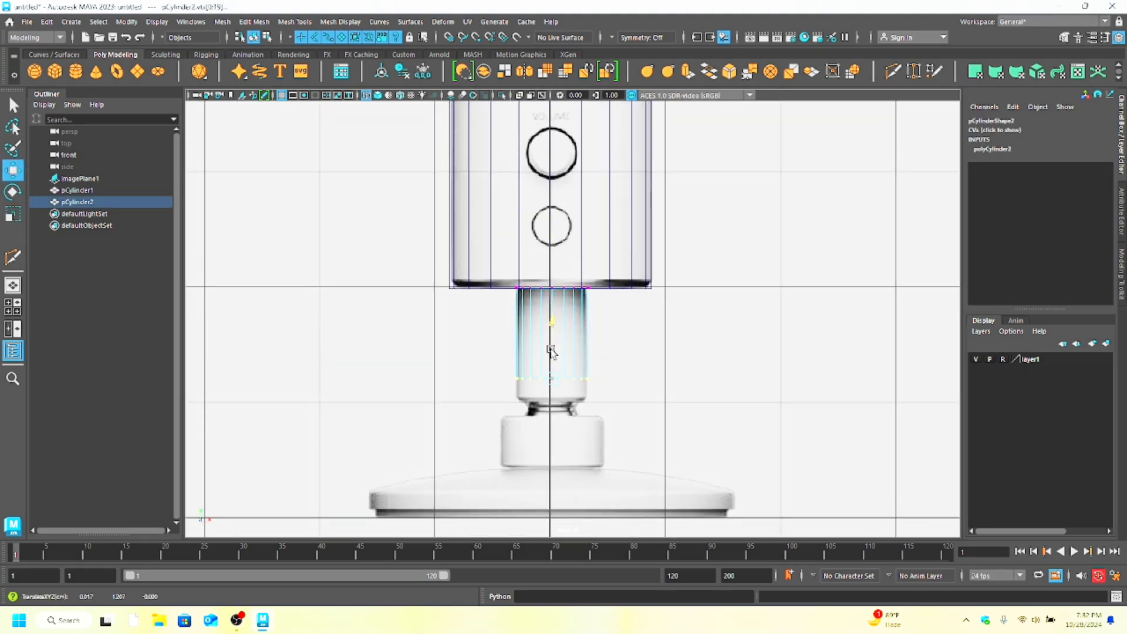
Step: Create a third cylinder scaled to 0.277, move it up just below the neck, and switch it to vertex editing
left_click(76, 74)
left_click(13, 214)
left_click_drag(550, 518, 404, 512)
double_click(12, 171)
left_click(405, 108)
left_click_drag(550, 461, 560, 382)
right_click_drag(535, 285, 472, 279)
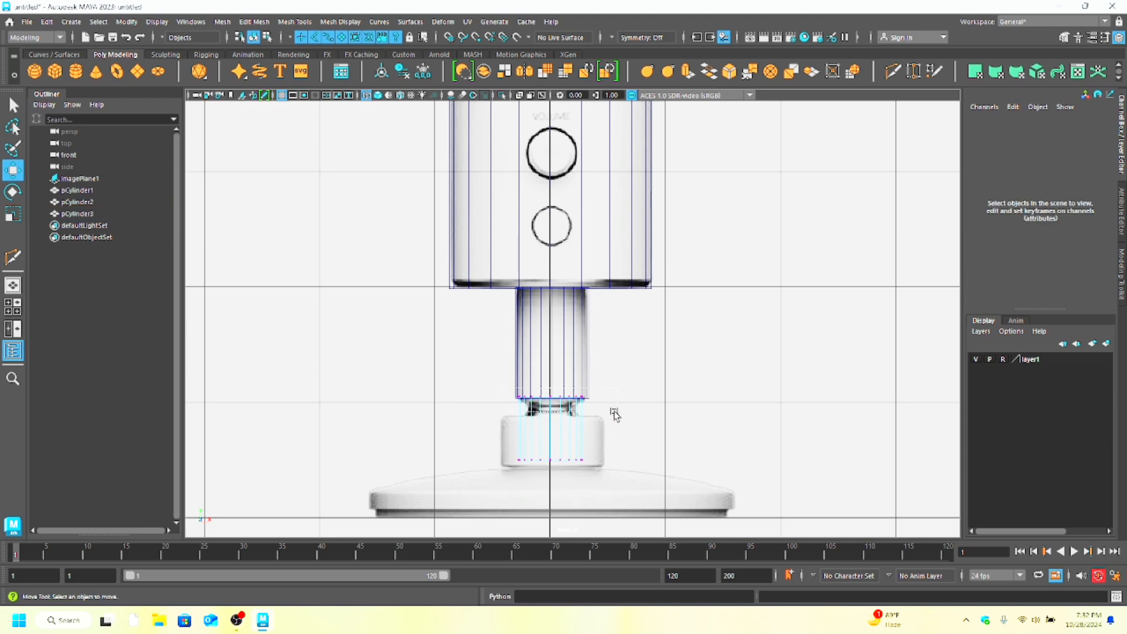
left_click_drag(499, 443, 555, 464)
left_click_drag(559, 463, 582, 468)
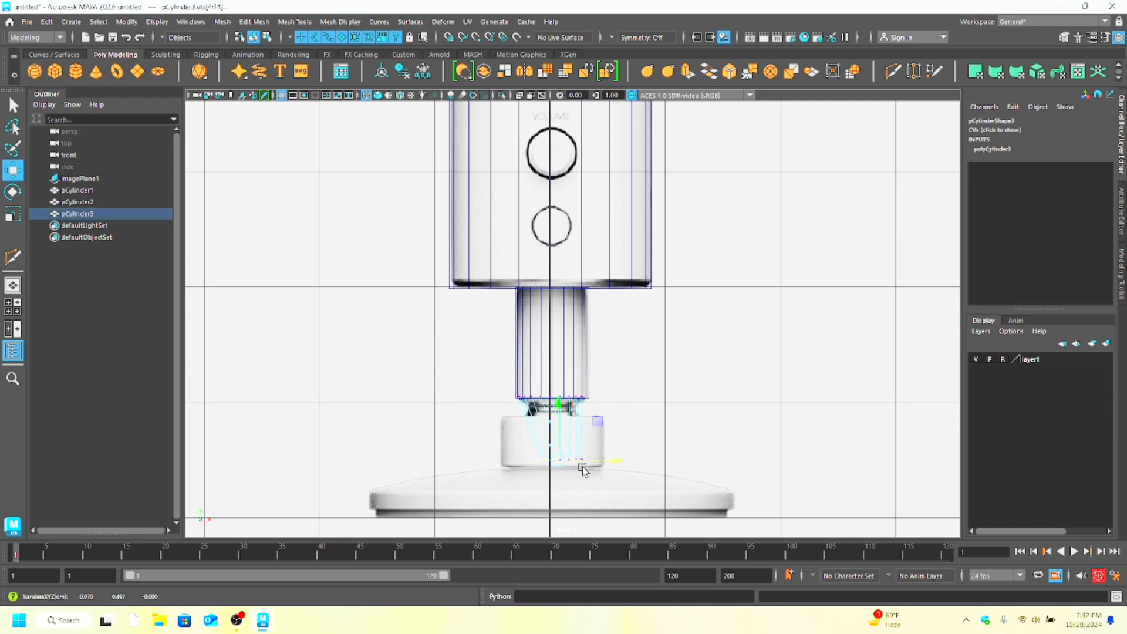
key("ctrl+z")
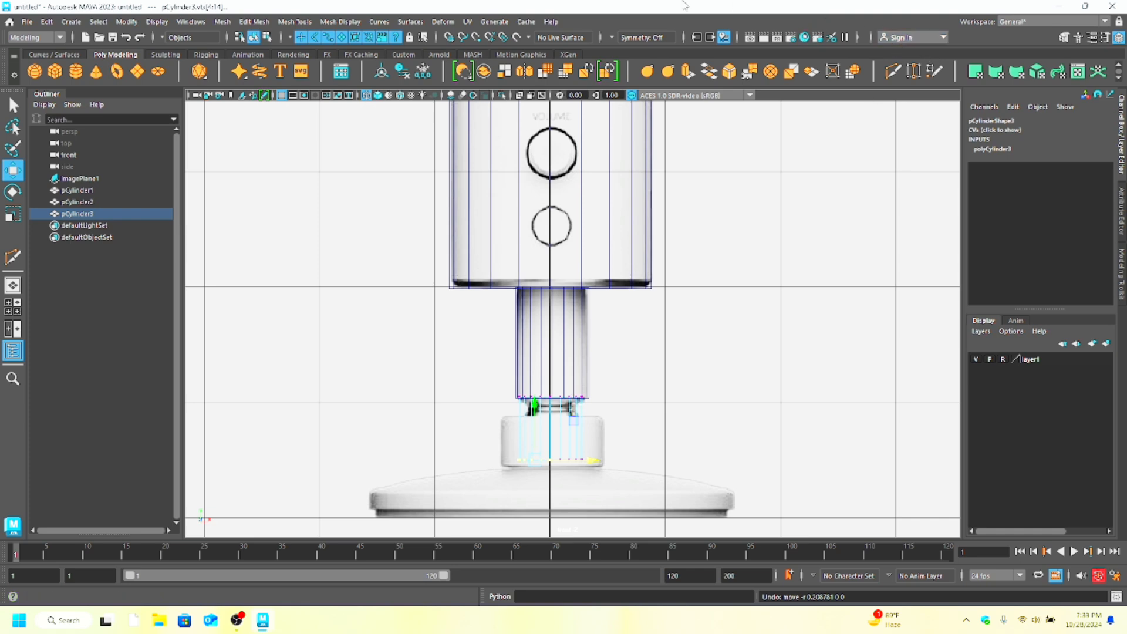
Step: Shorten the third cylinder by raising its bottom vertices to the collar's top and lowering its top vertices to the neck's end
scroll(517, 470, "up", 1)
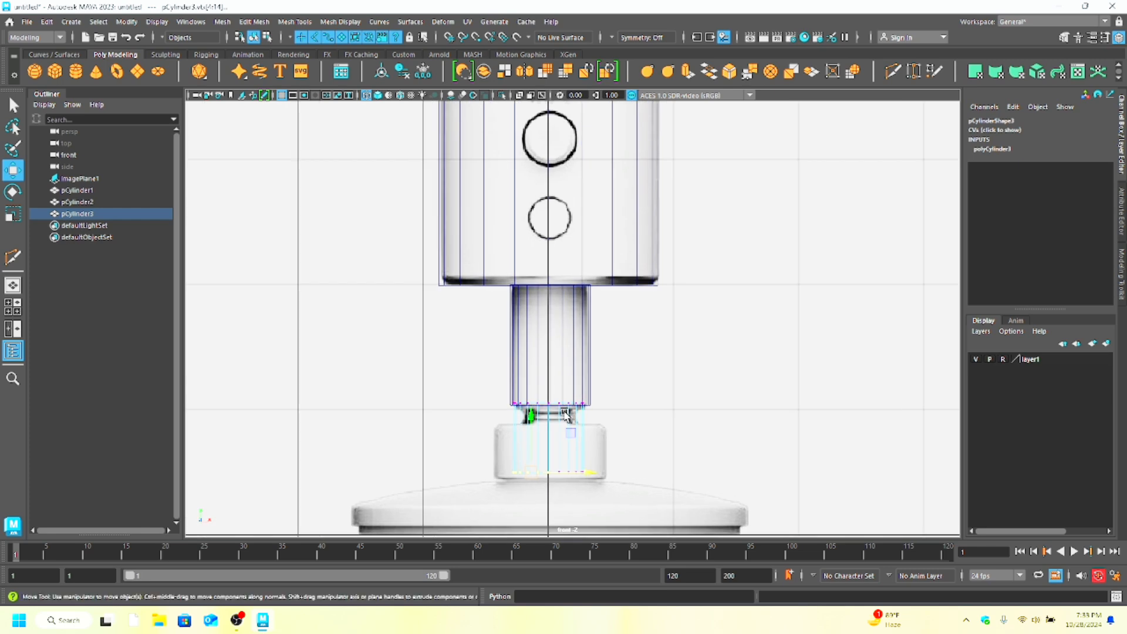
middle_click_drag(572, 483, 569, 348, "alt")
scroll(422, 371, "up", 3)
scroll(543, 310, "up", 2)
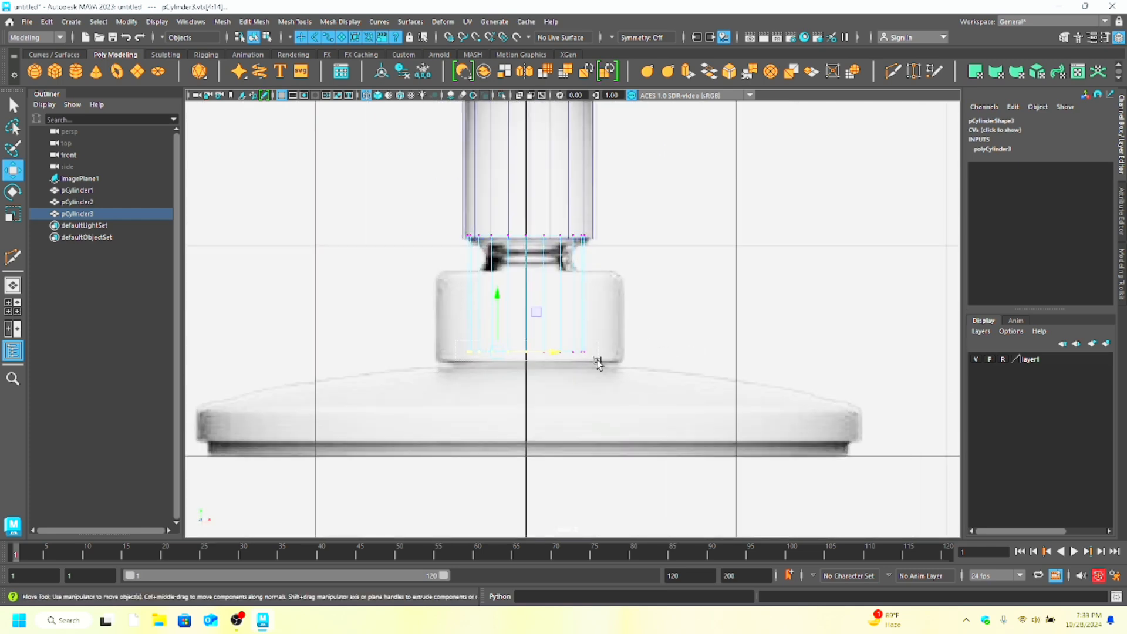
left_click_drag(597, 359, 598, 359)
left_click_drag(526, 328, 526, 292)
left_click_drag(462, 220, 613, 249)
left_click_drag(524, 195, 523, 200)
scroll(536, 282, "up", 2)
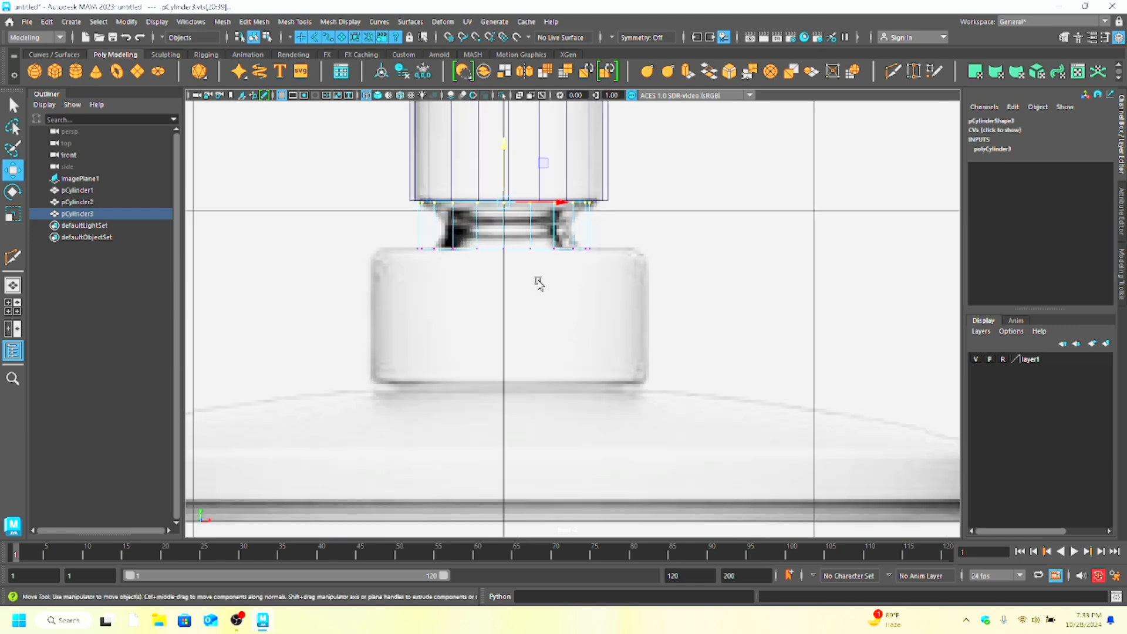
Step: Return to object mode, scale the third cylinder uniformly to 0.234, and place it at Translate Y 0.788 in the joint gap
key("r")
key("F8")
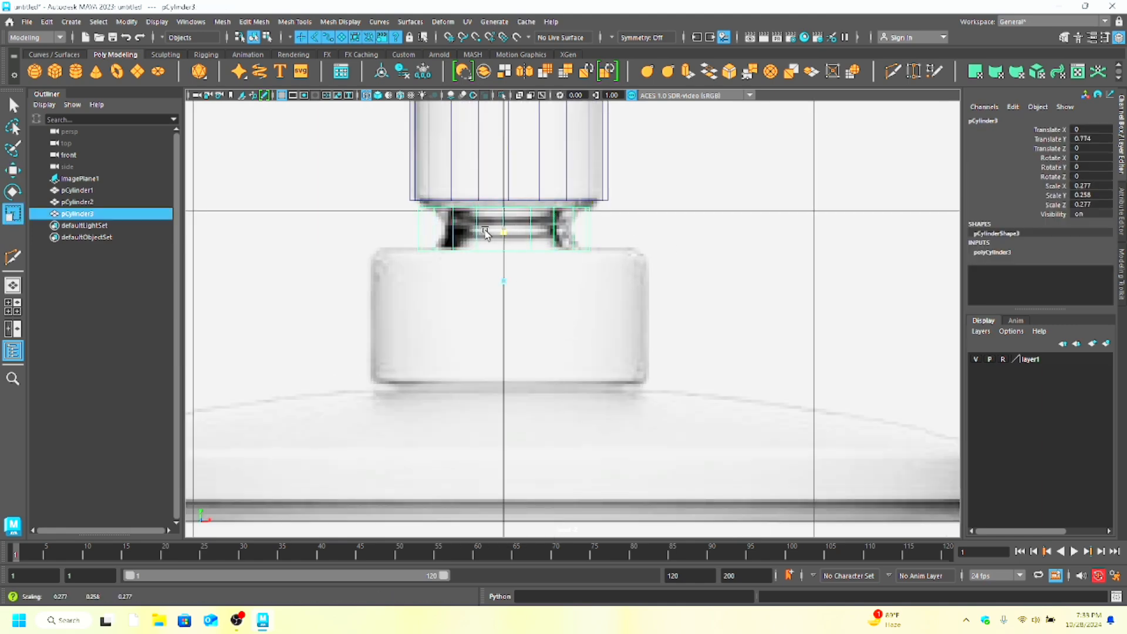
left_click_drag(501, 290, 496, 238)
scroll(490, 279, "up", 1)
left_click(13, 168)
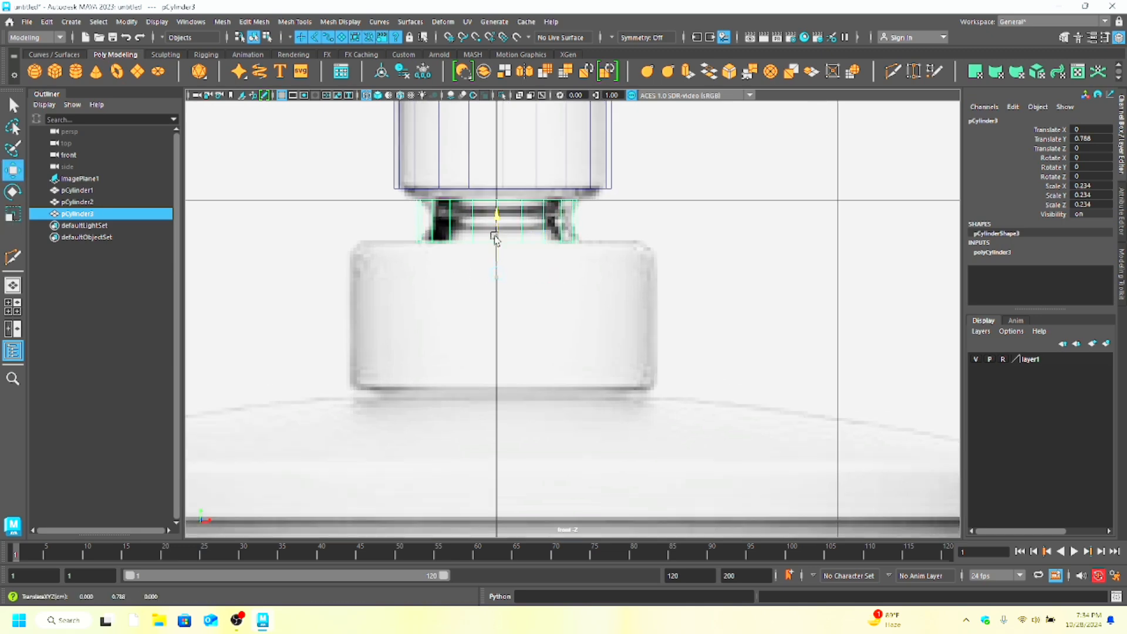
Step: Lower the neck cylinder's bottom vertices to meet the top of the joint cylinder, and clear the selection
right_click_drag(461, 190, 382, 191)
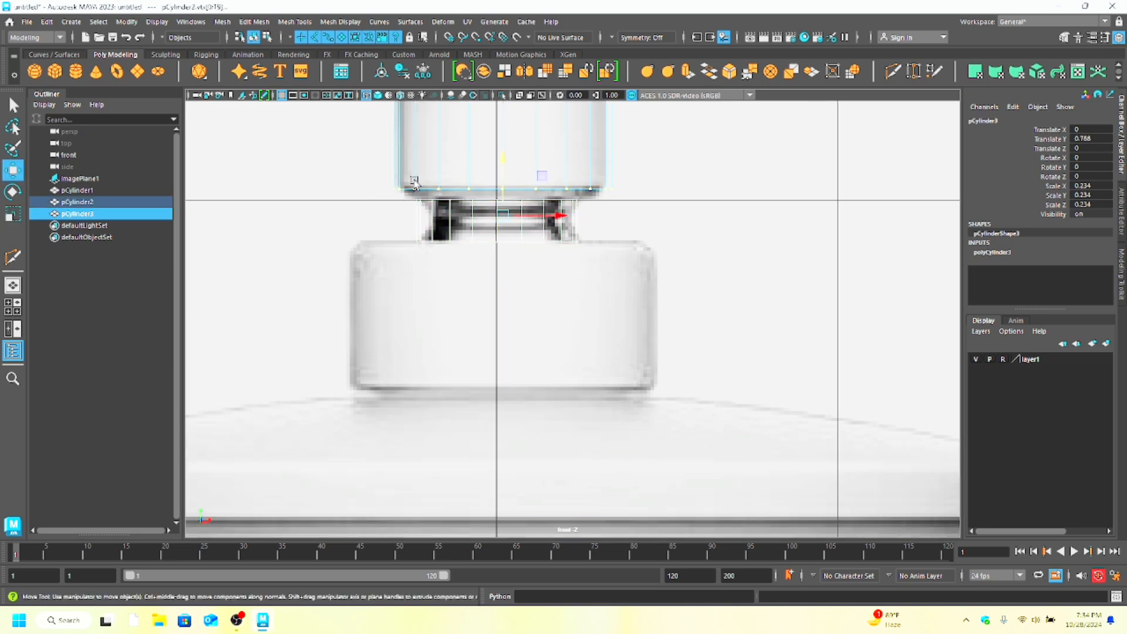
left_click_drag(504, 178, 622, 194)
key("ctrl+z")
left_click(742, 221)
left_click_drag(502, 141, 503, 148)
left_click(600, 222)
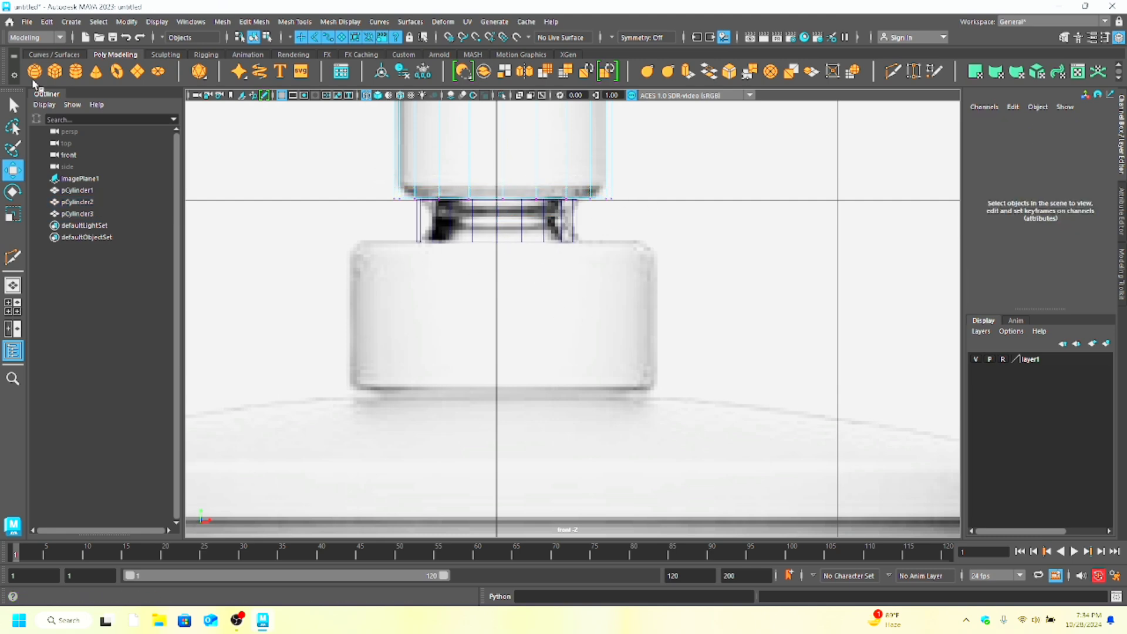
Step: Create a fourth polygon cylinder, scale it uniformly to 0.421, and raise it to Translate Y 0.61 over the collar
left_click(76, 71)
left_click(13, 214)
left_click_drag(560, 354, 512, 356)
right_click_drag(516, 358, 681, 391, "alt")
left_click_drag(542, 409, 545, 289)
key("w")
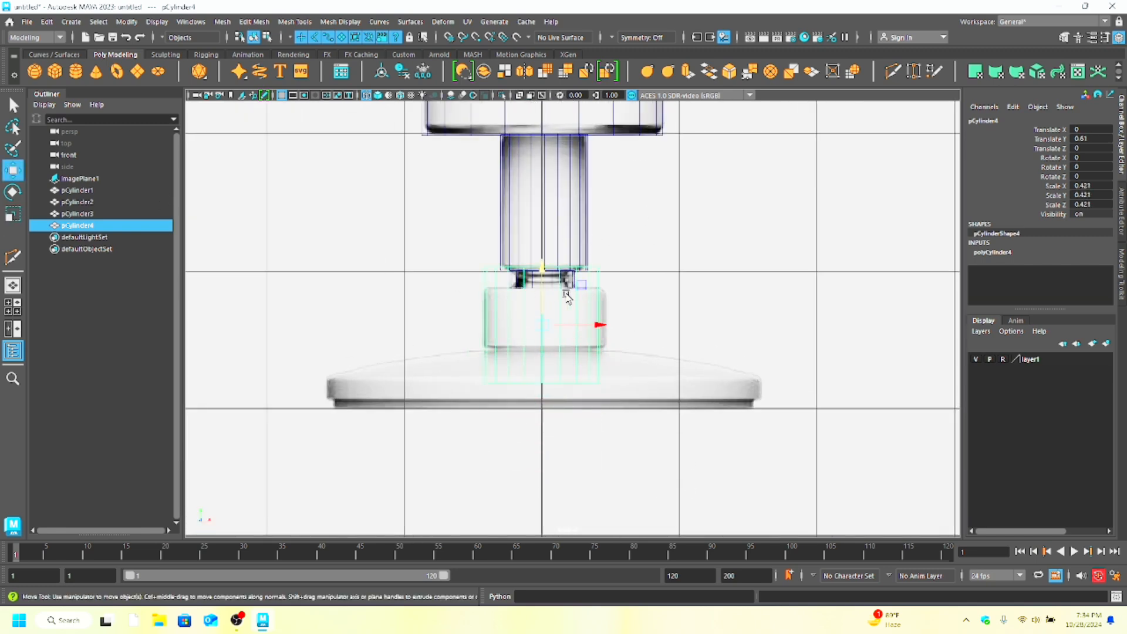
Step: Switch the fourth cylinder to vertex editing and lower its top vertices to the collar's upper edge
left_click(555, 286)
left_click_drag(612, 279, 470, 258)
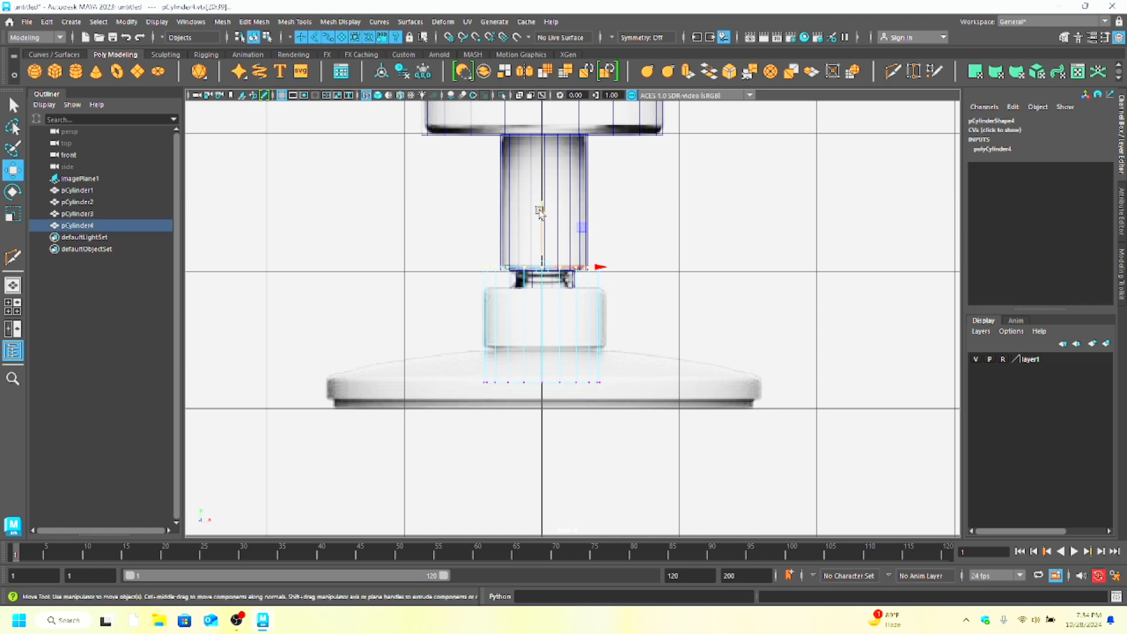
scroll(695, 320, "up", 3)
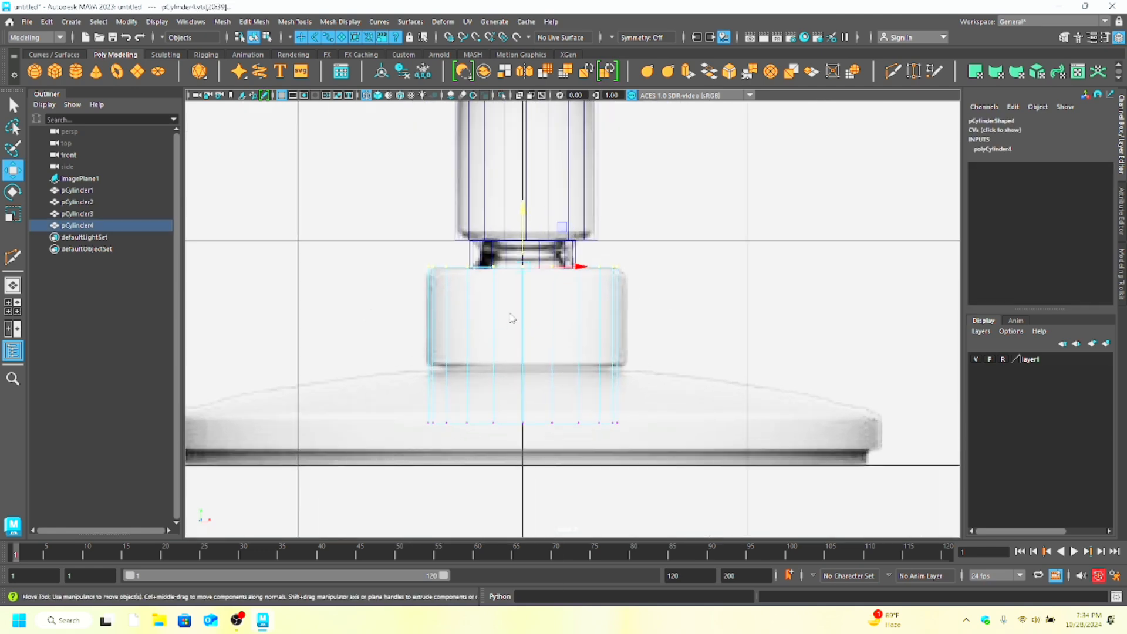
Step: Center the fourth cylinder on the collar and enlarge it slightly in object mode to match the collar's width, then return to vertex editing
key("F8")
mouse_move(556, 328)
left_mouse_down()
mouse_move(529, 322)
mouse_move(569, 334)
left_mouse_up()
left_click(11, 215)
key("w")
right_click_drag(494, 281, 422, 271)
left_click(389, 253)
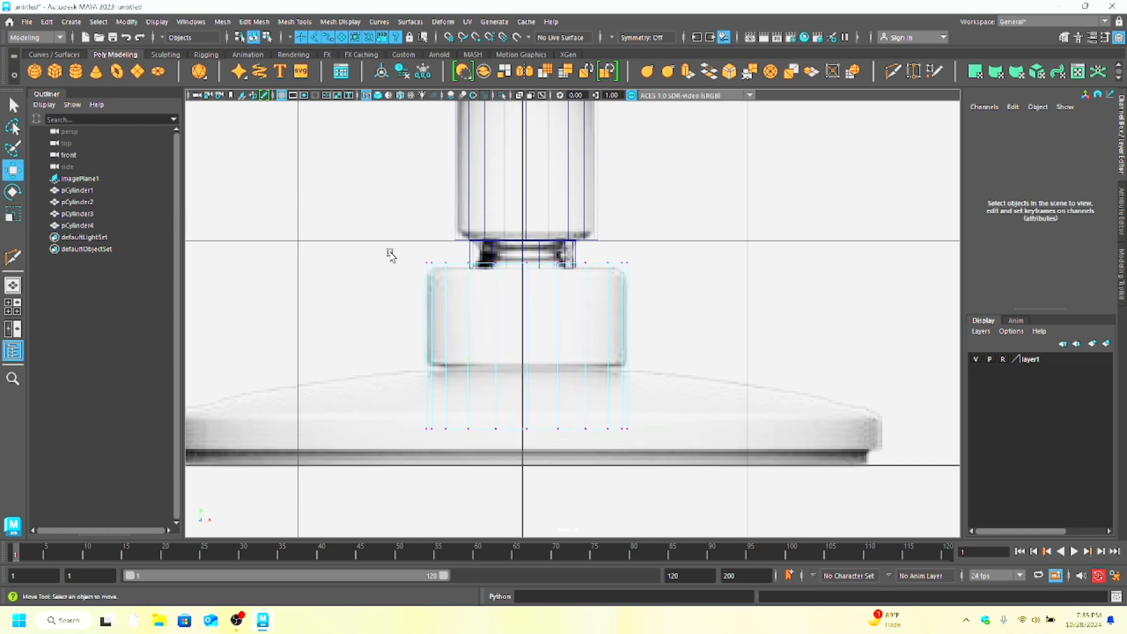
Step: Fit the fourth cylinder's height by aligning its top vertices with the collar's top and raising its bottom vertices to the collar's lower edge
left_click_drag(389, 254, 653, 281)
left_click_drag(527, 210, 527, 215)
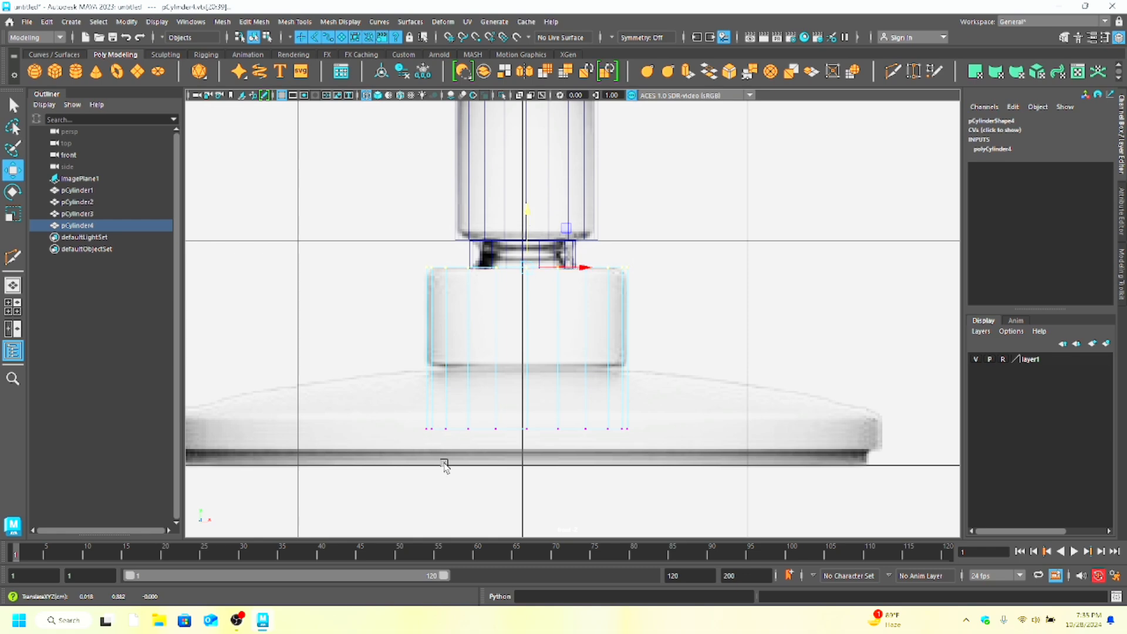
left_click_drag(414, 408, 640, 442)
left_click_drag(525, 394, 524, 331)
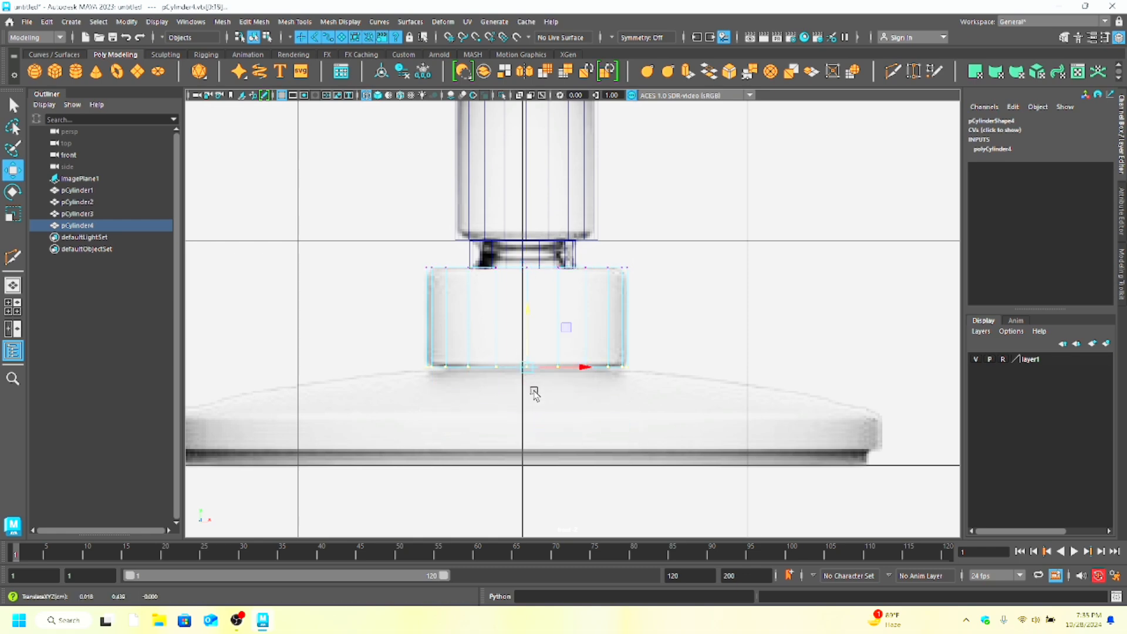
Step: Create a fifth polygon cylinder, scale it uniformly to 1.586 to match the base's width, and set Translate X to 0.005
scroll(533, 392, "down", 6)
scroll(498, 370, "up", 2)
left_click(76, 72)
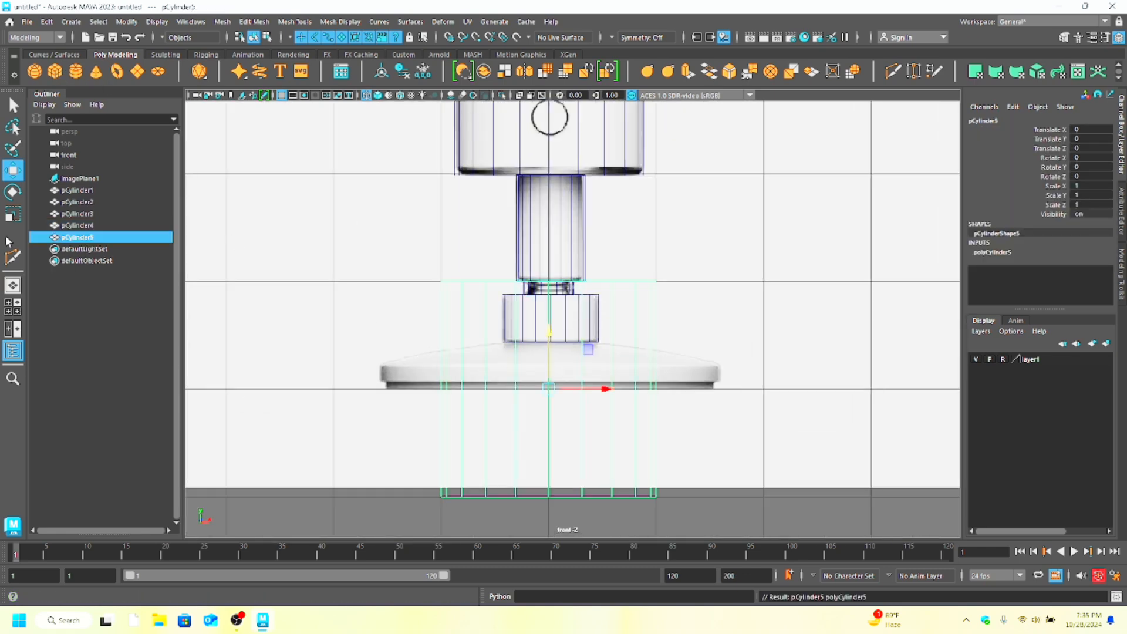
key("r")
middle_click_drag(576, 397, 661, 421)
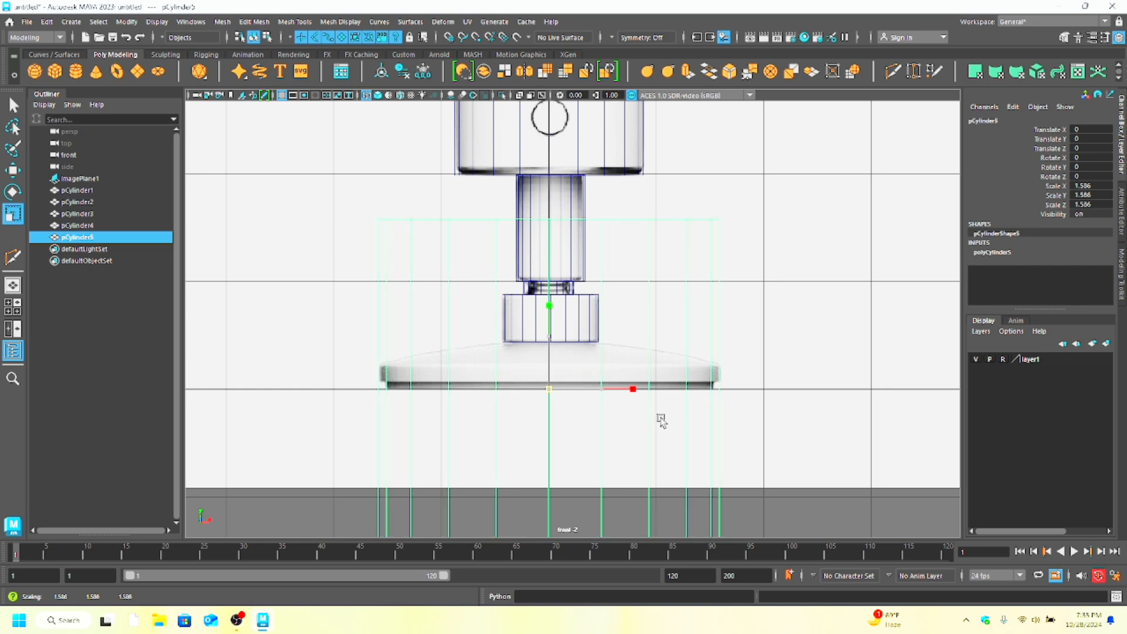
key("w")
left_click_drag(584, 389, 584, 389)
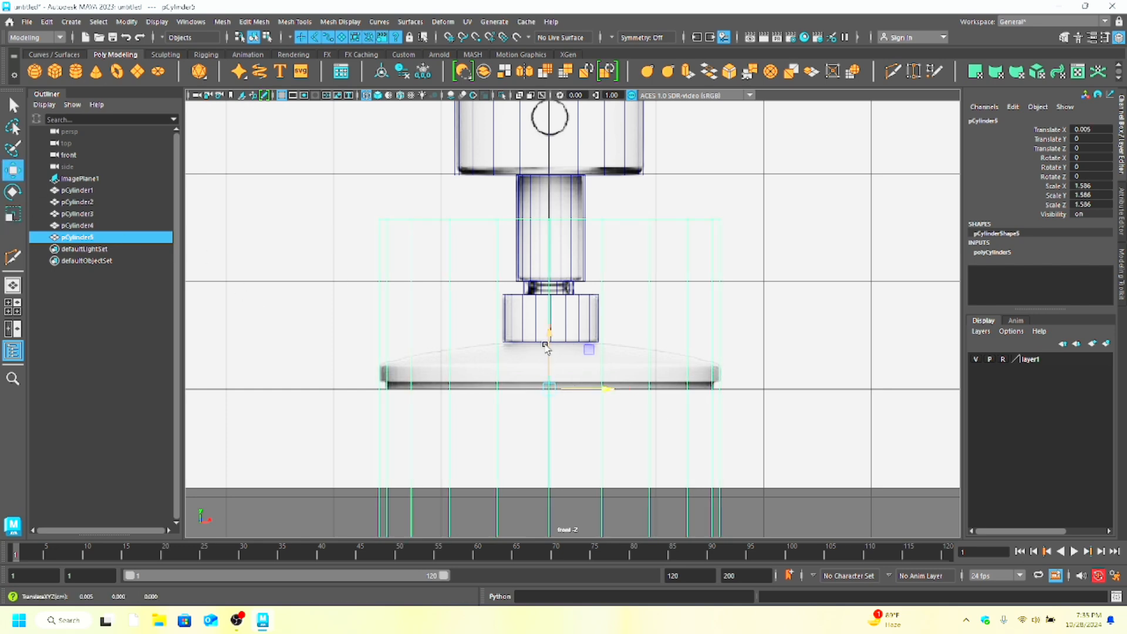
Step: Lower the fifth cylinder's top vertices to the upper edge of the base's rim
right_click_drag(450, 254, 393, 244)
left_click_drag(348, 203, 752, 228)
left_click_drag(551, 178, 554, 253)
left_click_drag(559, 316, 559, 310)
Step: Raise the fifth cylinder's bottom vertices to the underside of the base in the reference
scroll(405, 482, "down", 5)
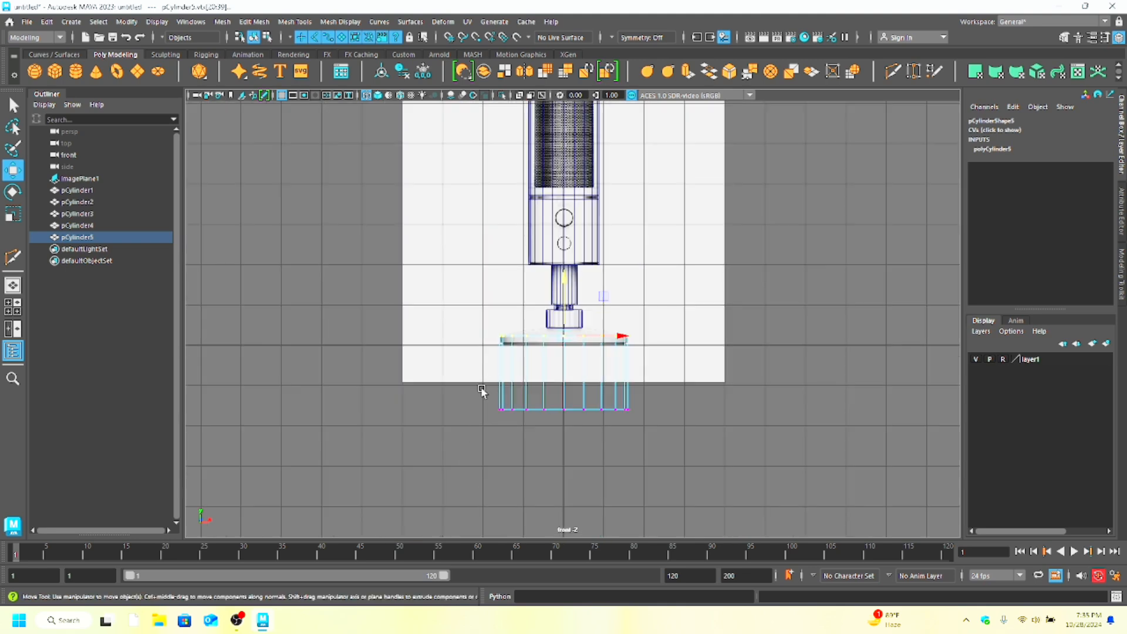
left_click_drag(481, 387, 633, 433)
left_click_drag(566, 378, 562, 322)
scroll(587, 414, "up", 10)
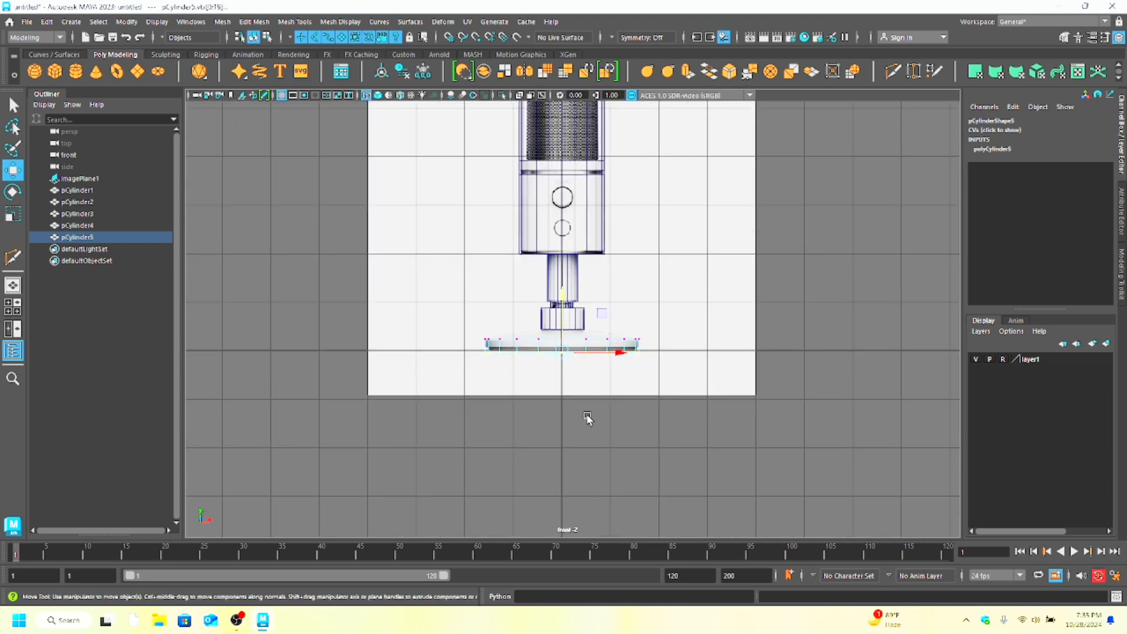
left_click_drag(532, 269, 533, 255)
Step: Insert a horizontal edge loop around the base disc at the rim's step line and switch to edge selection
key("y")
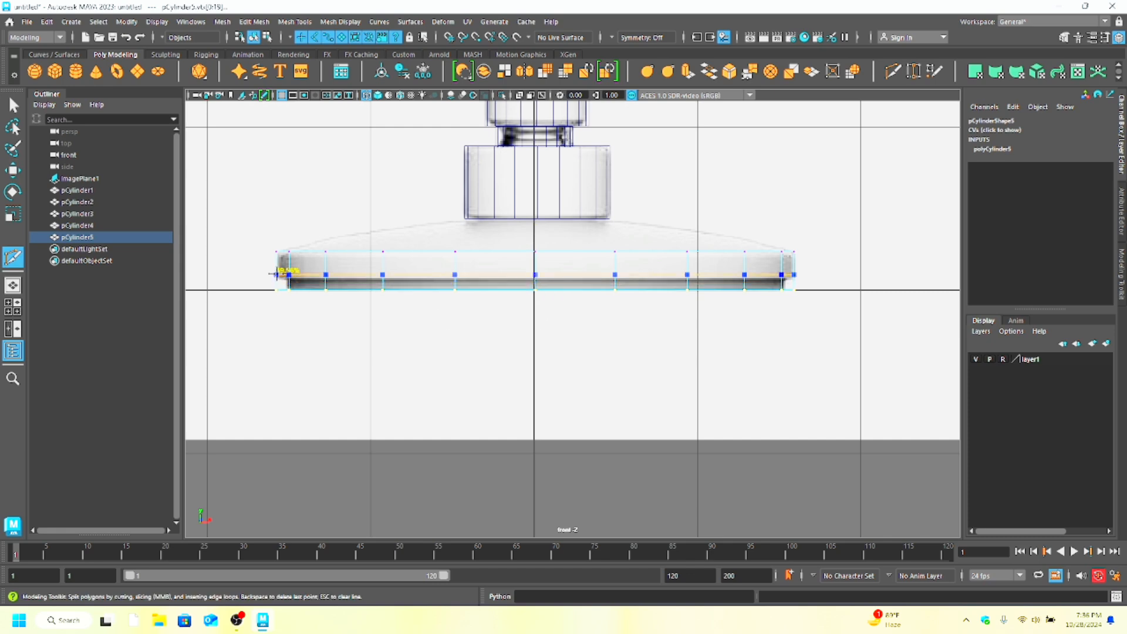
left_click(293, 341)
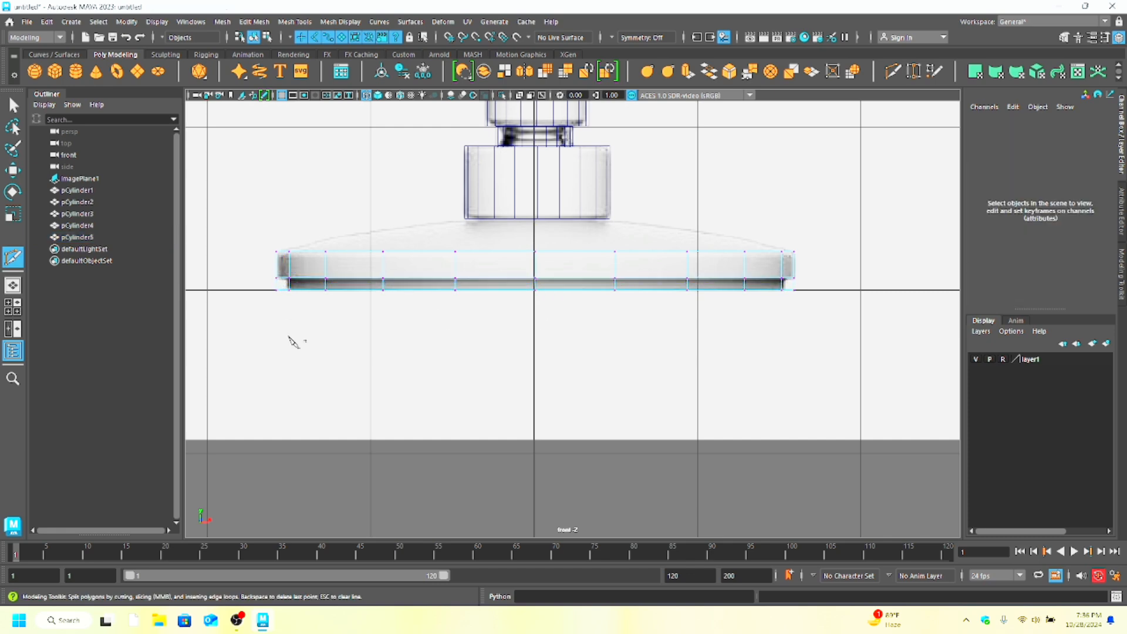
right_click_drag(375, 292, 370, 252)
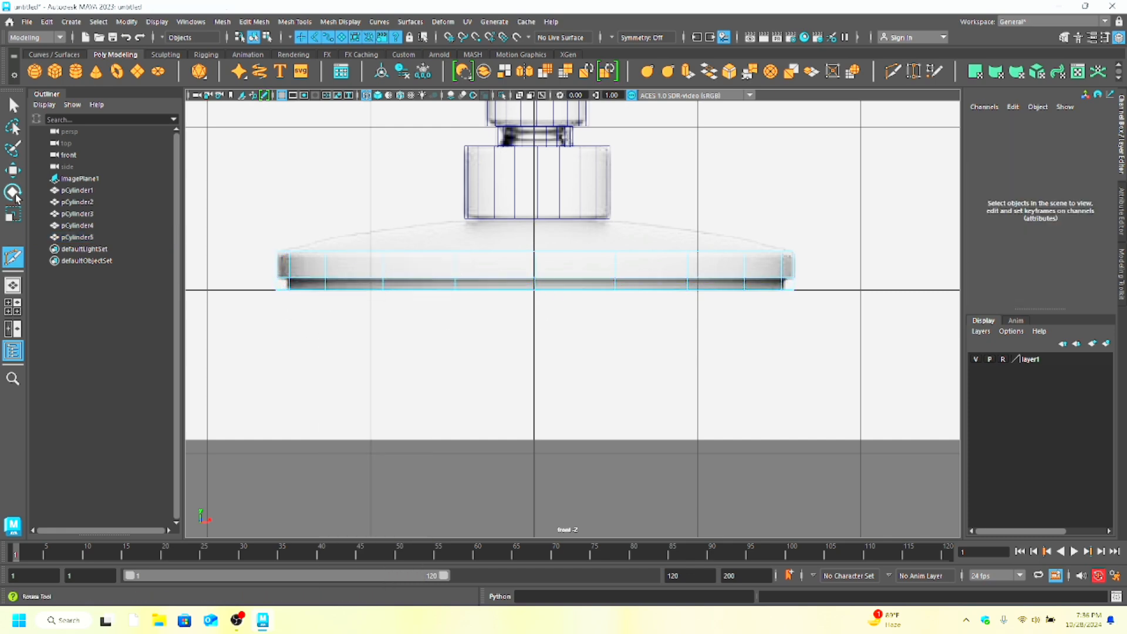
Step: Try to lower the base's new edge loop slightly, extrude it, and offset the extruded edges downward
key("w")
double_click(435, 277)
left_click_drag(535, 252, 534, 284)
left_click(13, 214)
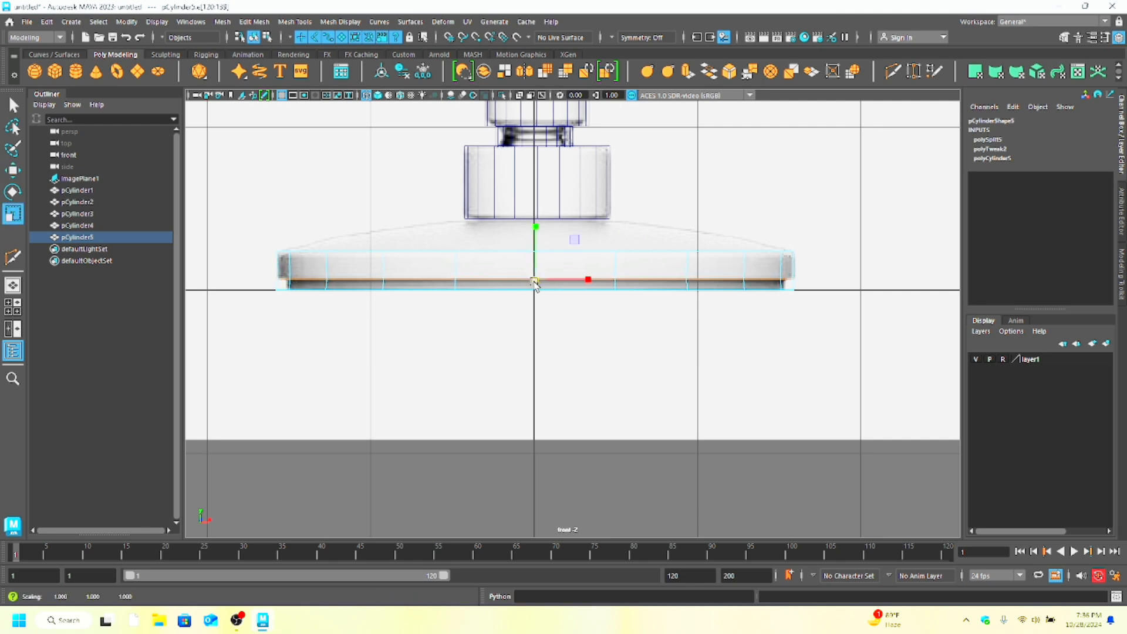
key("w")
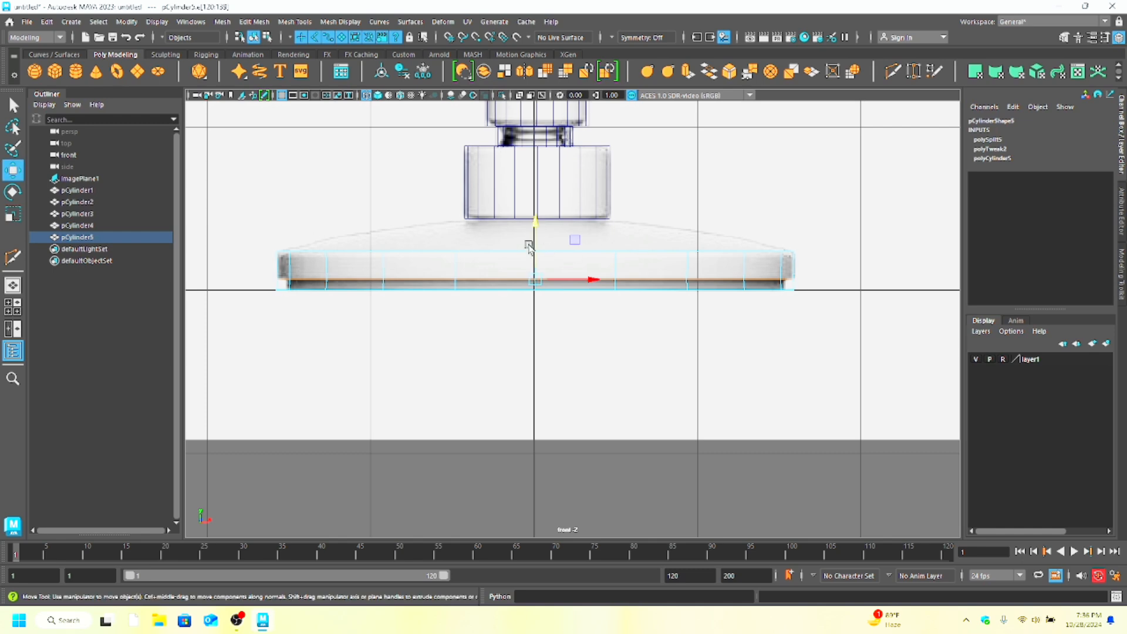
key("ctrl+e")
left_click_drag(534, 249, 536, 246)
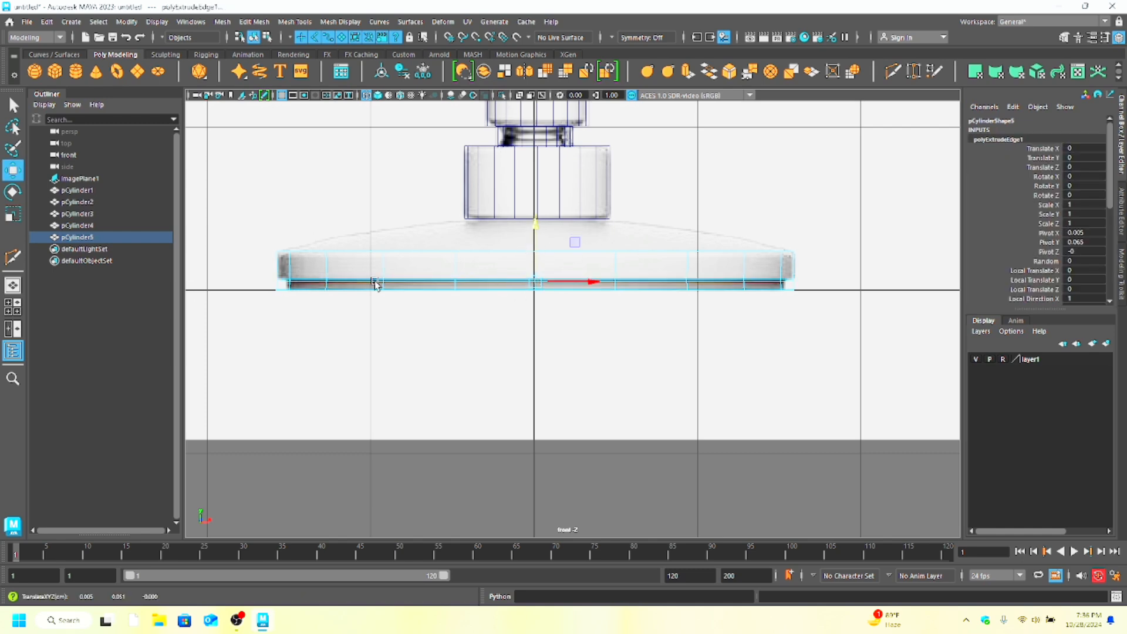
Step: Try to reselect an edge on the base's lower rim, then scale and shift it slightly
key("space")
key("space")
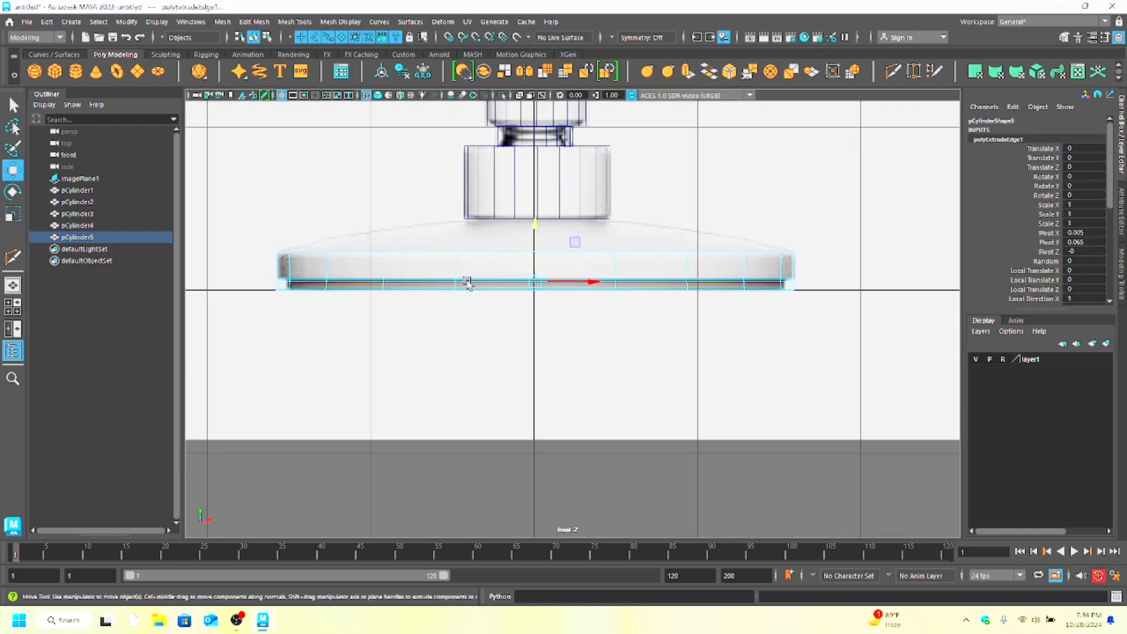
left_click(468, 283)
double_click(392, 283)
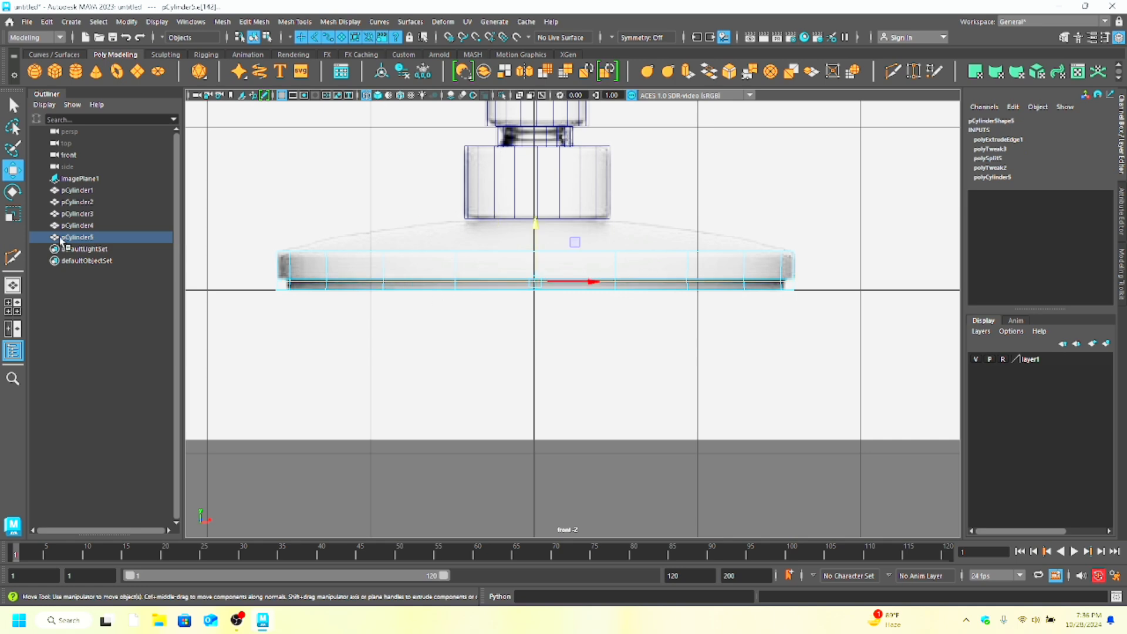
left_click(13, 215)
left_click_drag(536, 282, 530, 283)
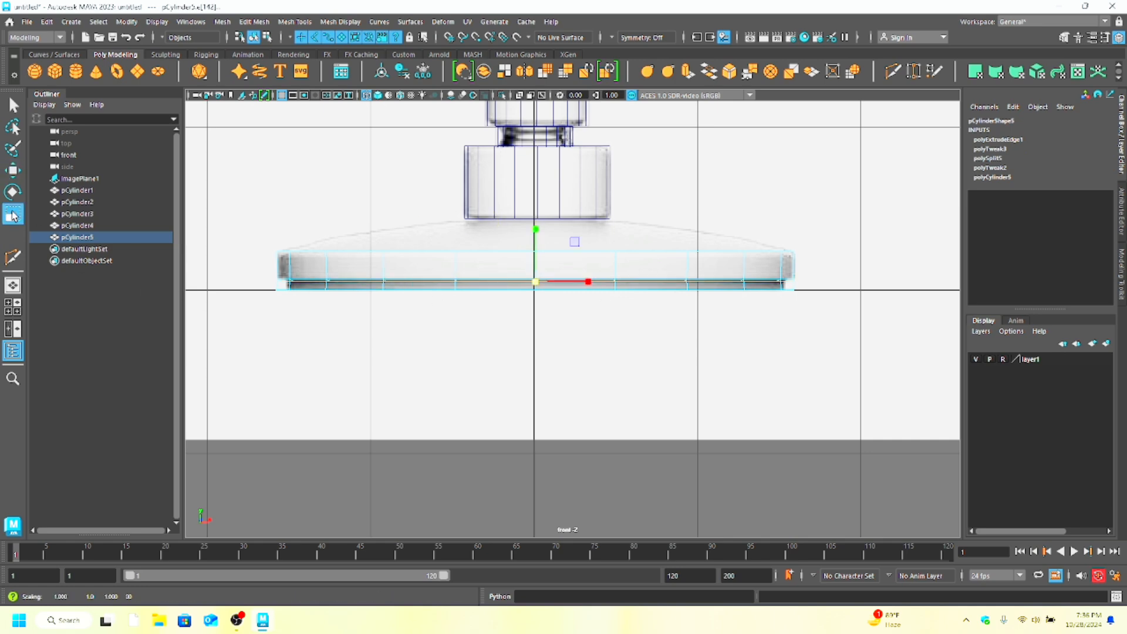
key("w")
left_click_drag(532, 216, 533, 213)
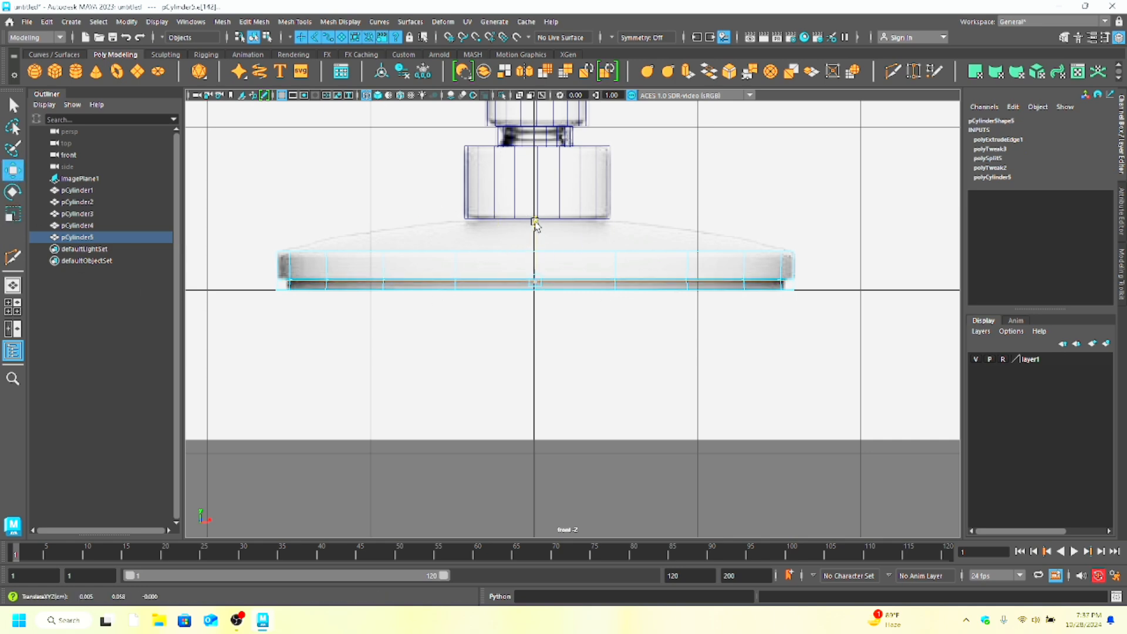
Step: Undo the edge extrusion and the edge loop adjustments on the base
key("ctrl+z")
key("ctrl+z")
key("ctrl+z")
key("ctrl+z")
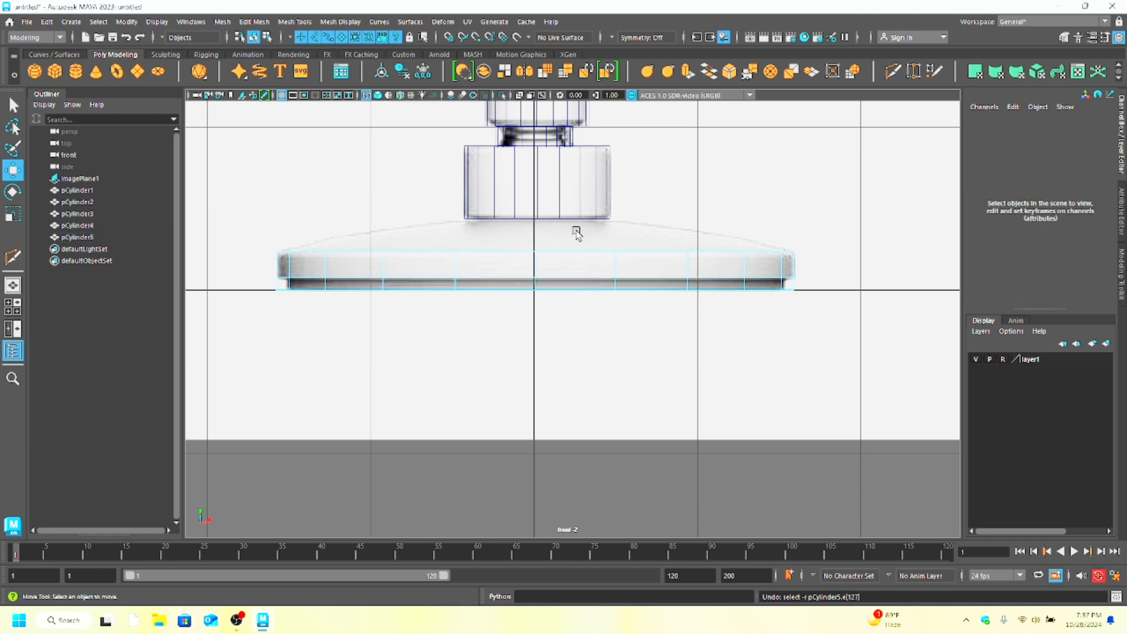
Step: Return the base to object mode and examine the assembled microphone from several angles in the perspective view
key("space")
key("space")
left_click_drag(493, 236, 618, 397)
left_click_drag(518, 398, 587, 365, "alt")
right_click_drag(555, 285, 609, 269)
left_click_drag(533, 192, 611, 395)
left_click_drag(516, 370, 546, 369, "alt")
right_click_drag(623, 353, 720, 347, "alt")
middle_click_drag(720, 347, 686, 432, "alt")
left_click(656, 414)
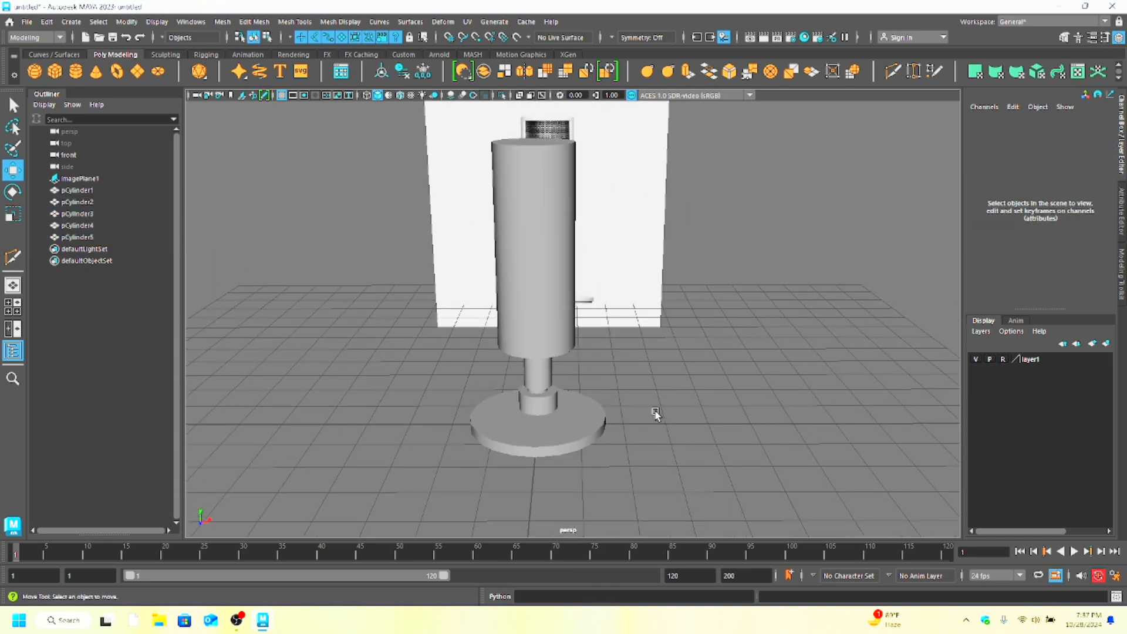
left_click_drag(655, 415, 447, 359, "alt")
Step: Select the microphone body and bevel its top rim edge loop with a fraction of 0.5
left_click(558, 294)
key("space")
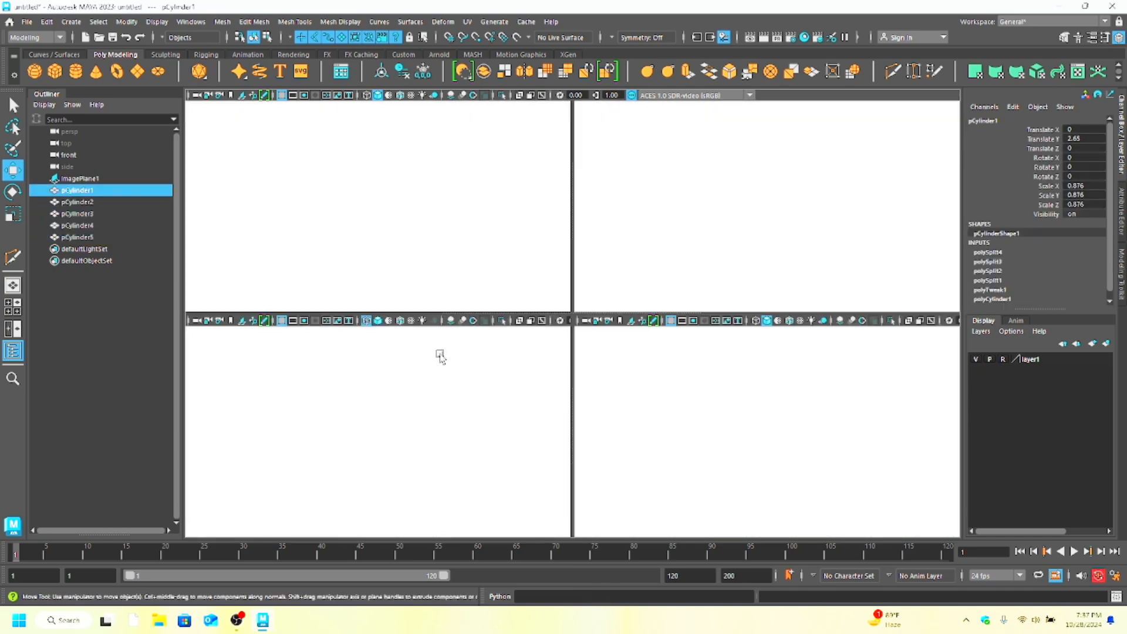
key("space")
key("space")
key("space")
right_click_drag(504, 253, 512, 253, "alt")
middle_click_drag(542, 147, 544, 299, "alt")
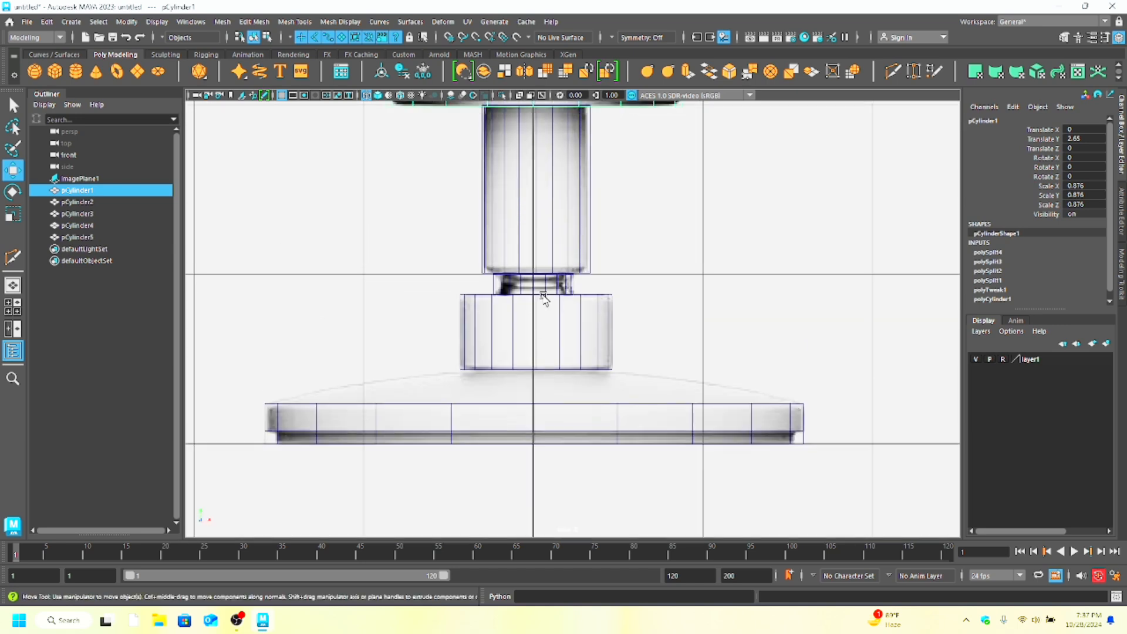
right_click_drag(544, 300, 446, 252, "alt")
middle_click_drag(529, 129, 500, 341, "alt")
right_click_drag(501, 311, 587, 282, "alt")
right_click_drag(456, 224, 455, 185)
double_click(444, 222)
key("ctrl+b")
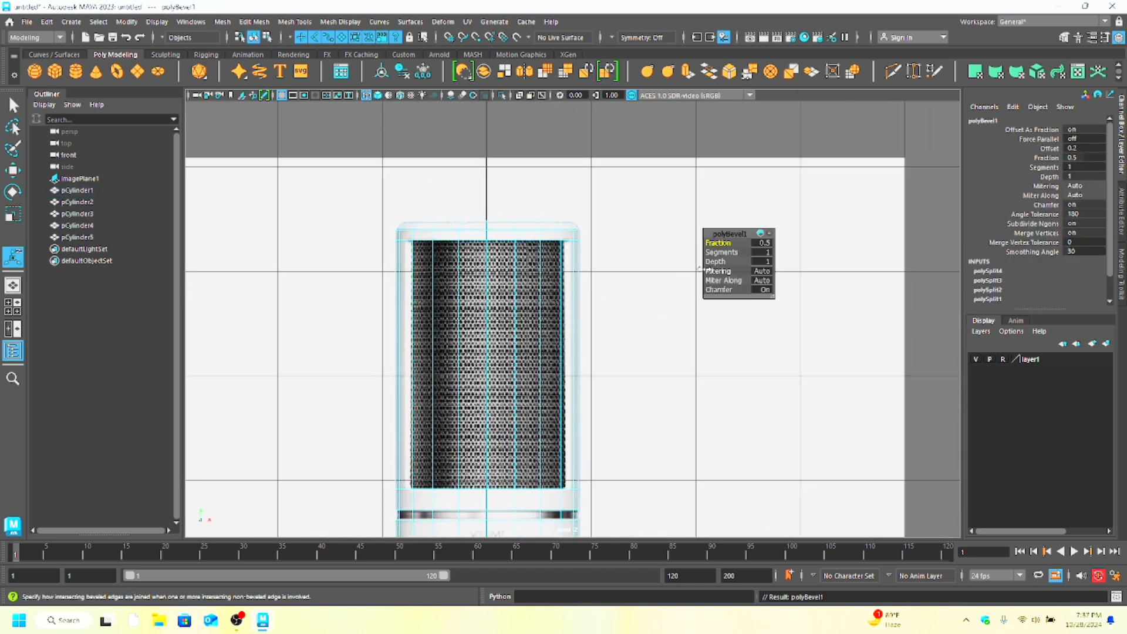
Step: Bevel the edge loop around the body's bottom rim with a fraction of 0.08
right_click_drag(525, 376, 501, 388, "alt")
middle_click_drag(501, 388, 502, 165, "alt")
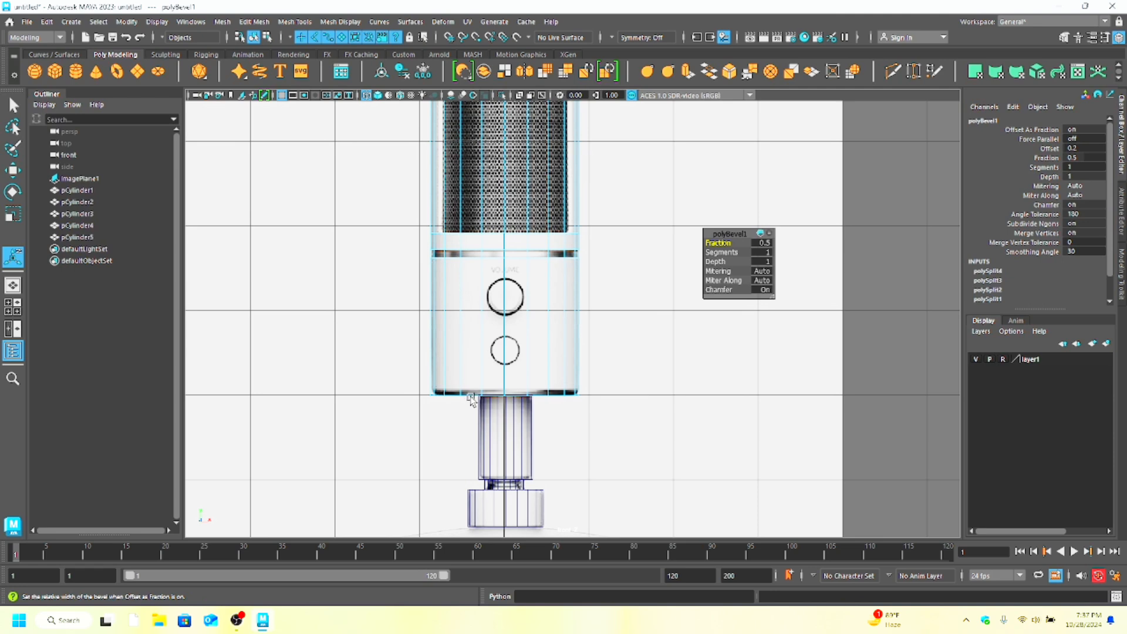
double_click(471, 395)
key("ctrl+b")
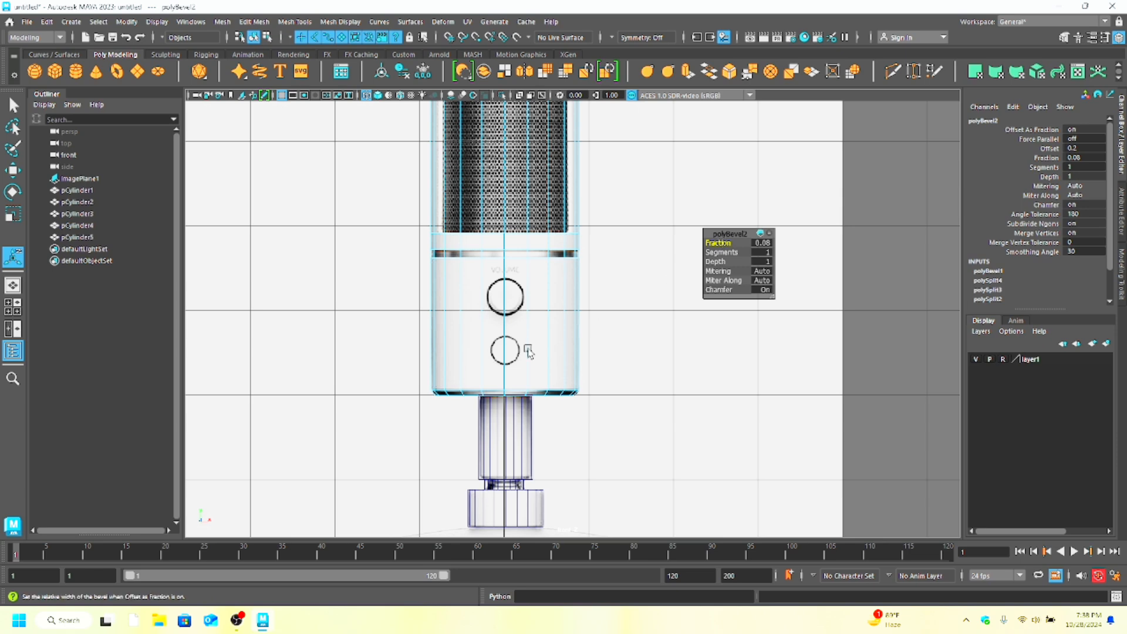
Step: Select the narrow ring of faces at the groove above the volume knob and extrude it
scroll(477, 248, "up", 3)
scroll(529, 311, "down", 5)
scroll(561, 287, "up", 4)
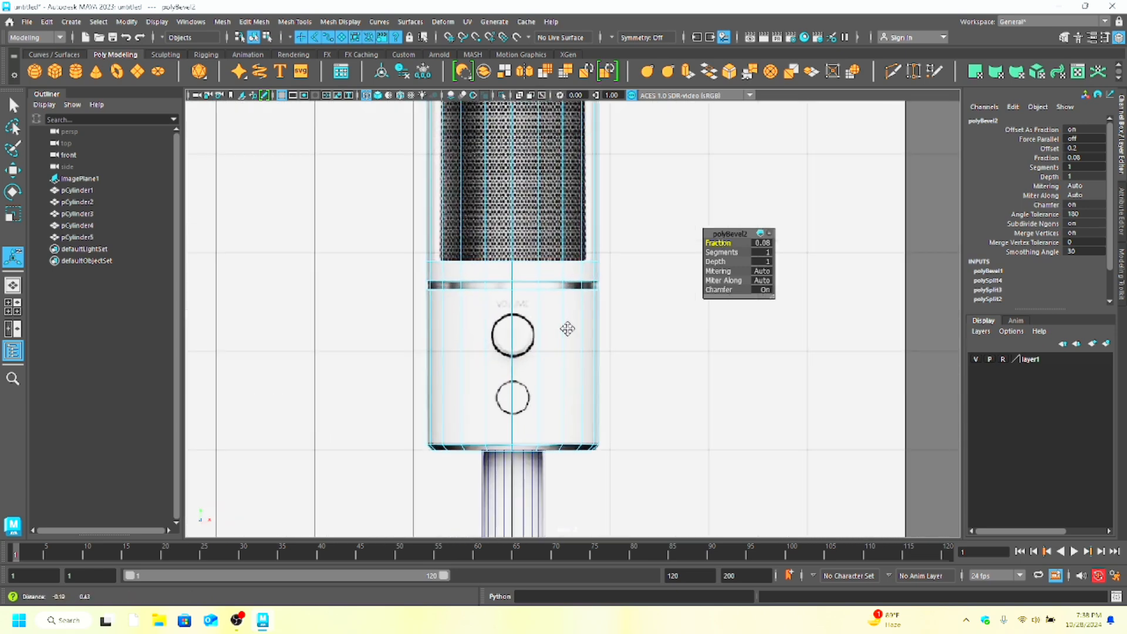
key("q")
left_click(519, 283)
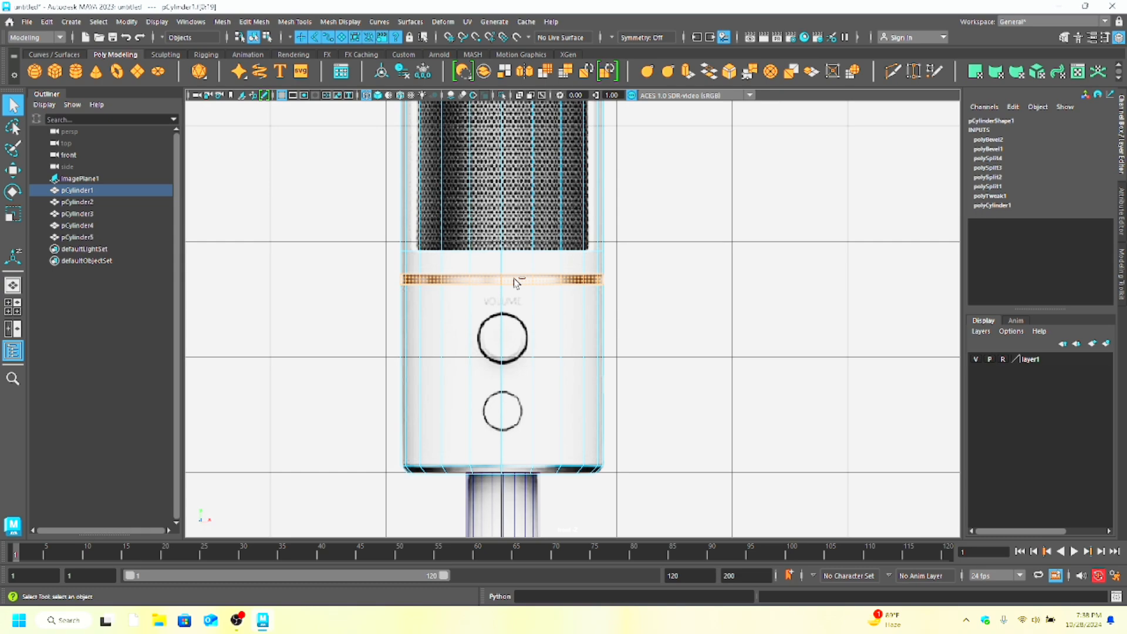
left_click(15, 215)
left_click_drag(498, 280, 491, 282, "shift")
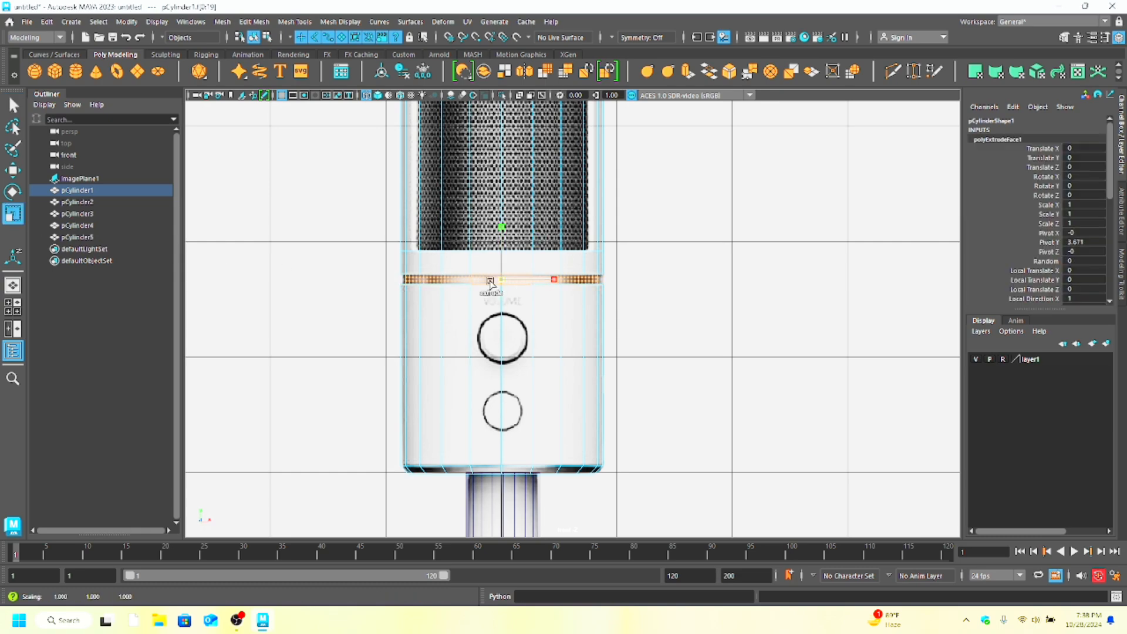
Step: Extract the narrow face ring from the microphone body as a separate piece in the perspective view
key("space")
key("space")
left_click_drag(531, 363, 524, 299, "alt")
scroll(488, 269, "up", 3)
right_click(488, 269)
left_click(546, 250)
scroll(524, 300, "up", 2)
right_click_drag(490, 258, 488, 475)
left_click(473, 262)
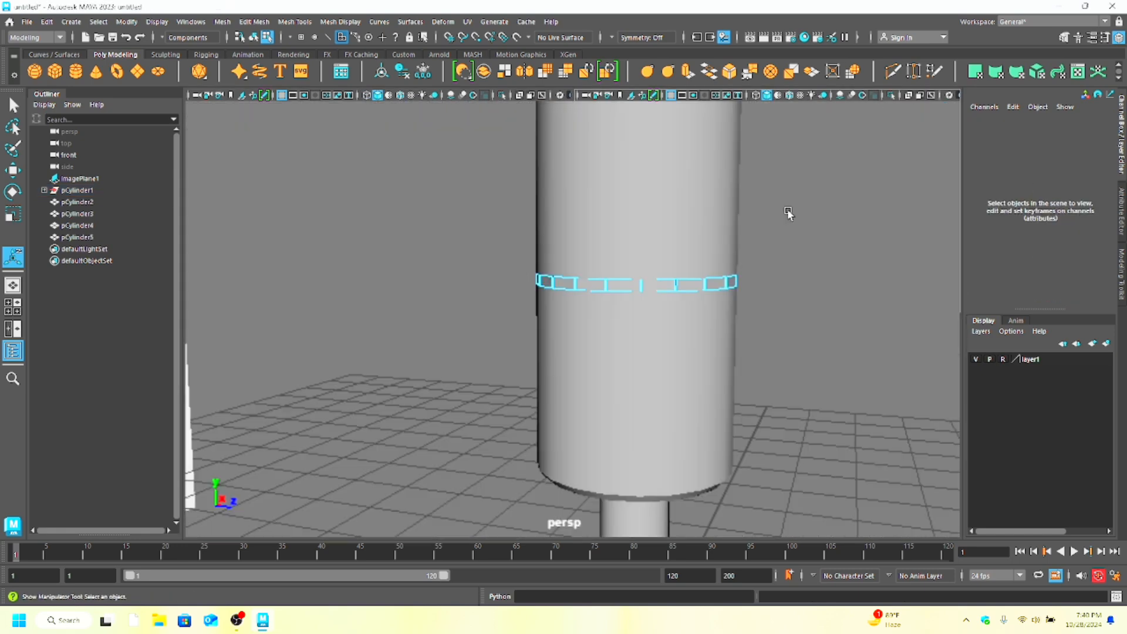
Step: Return to object mode and select the main body mesh around the extracted ring
right_click_drag(789, 212, 767, 218)
right_click_drag(571, 285, 630, 269)
left_click(650, 320)
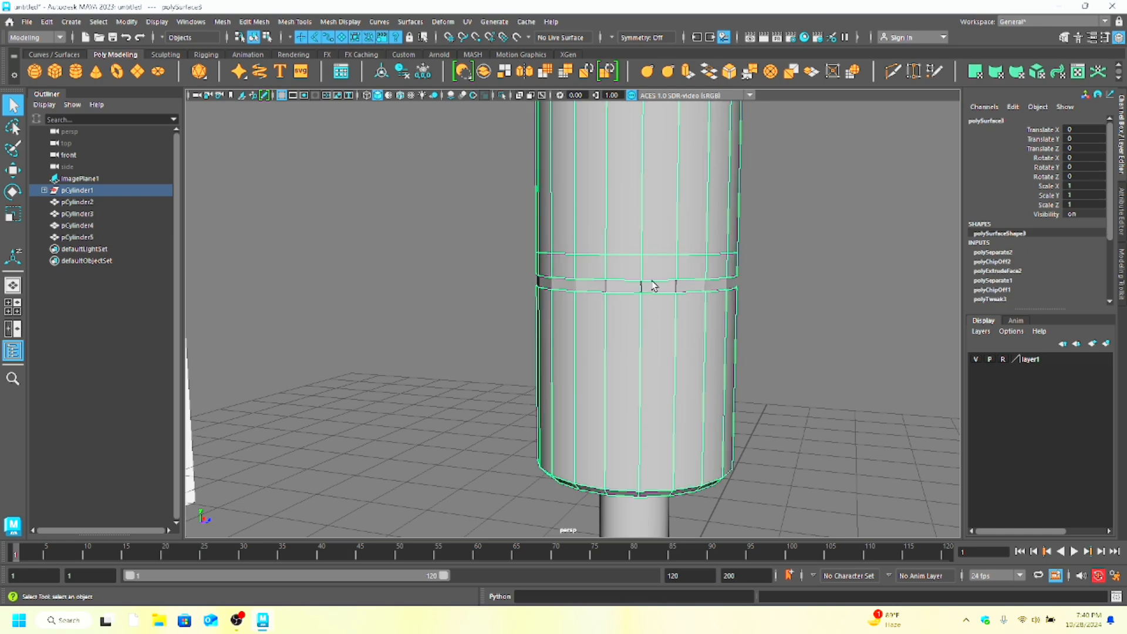
Step: In the front view, select the edge loops at the body's top and bottom rims and sharpen them with the Crease tool
scroll(620, 284, "down", 2)
left_click_drag(633, 366, 622, 286, "alt")
key("space")
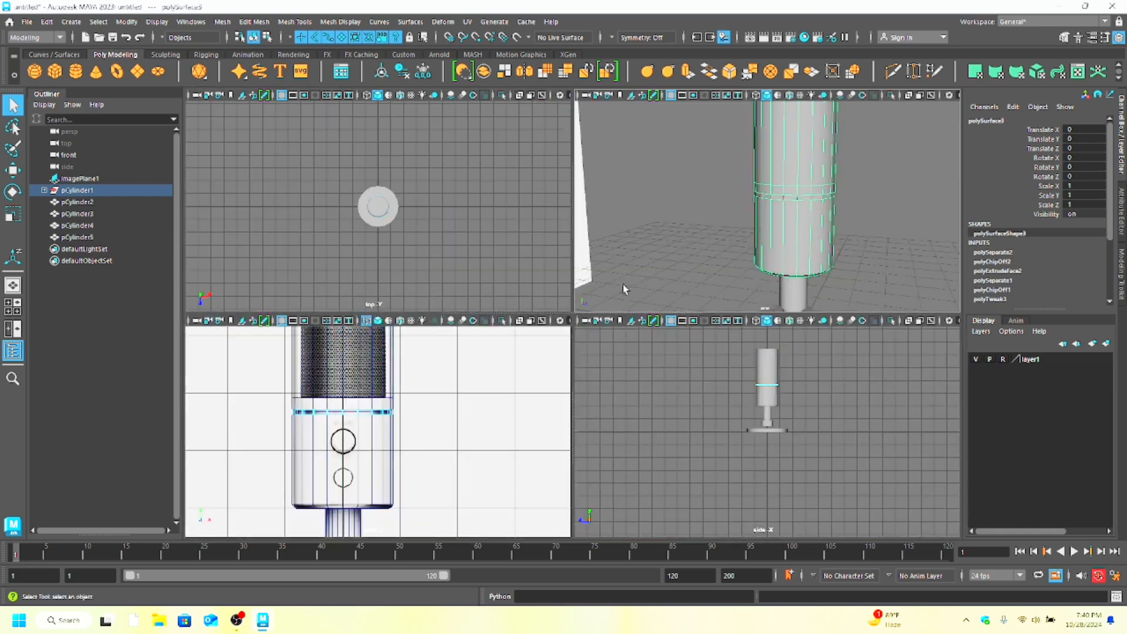
key("space")
key("space")
key("space")
right_click_drag(505, 284, 506, 252)
scroll(546, 325, "up", 4)
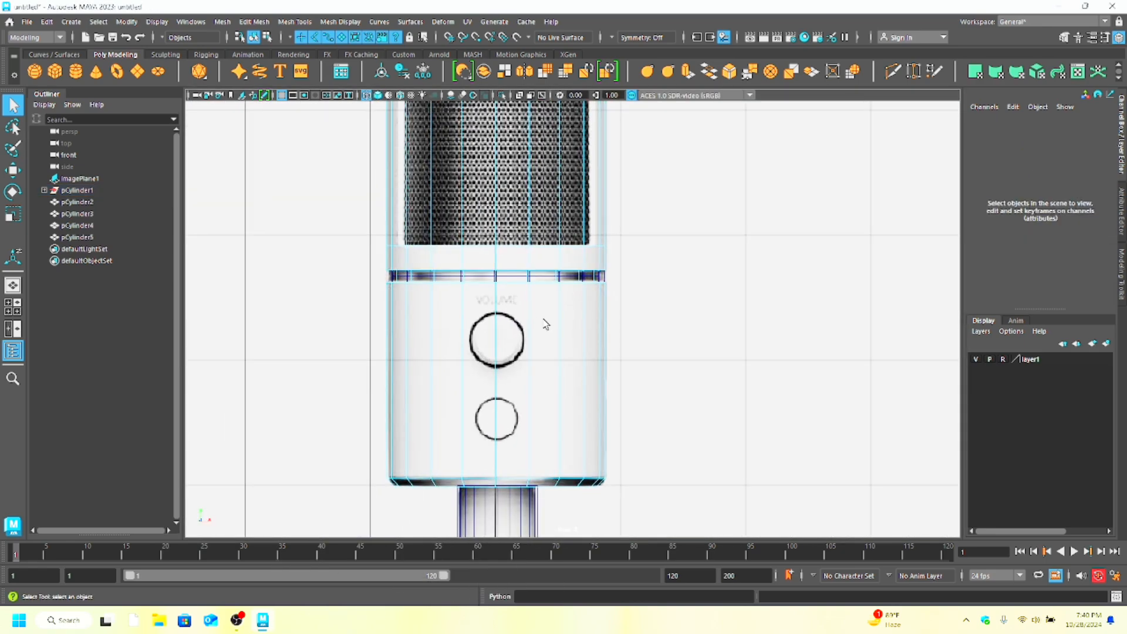
middle_click_drag(509, 135, 498, 285, "alt")
scroll(498, 285, "up", 2)
middle_click_drag(466, 162, 470, 241, "alt")
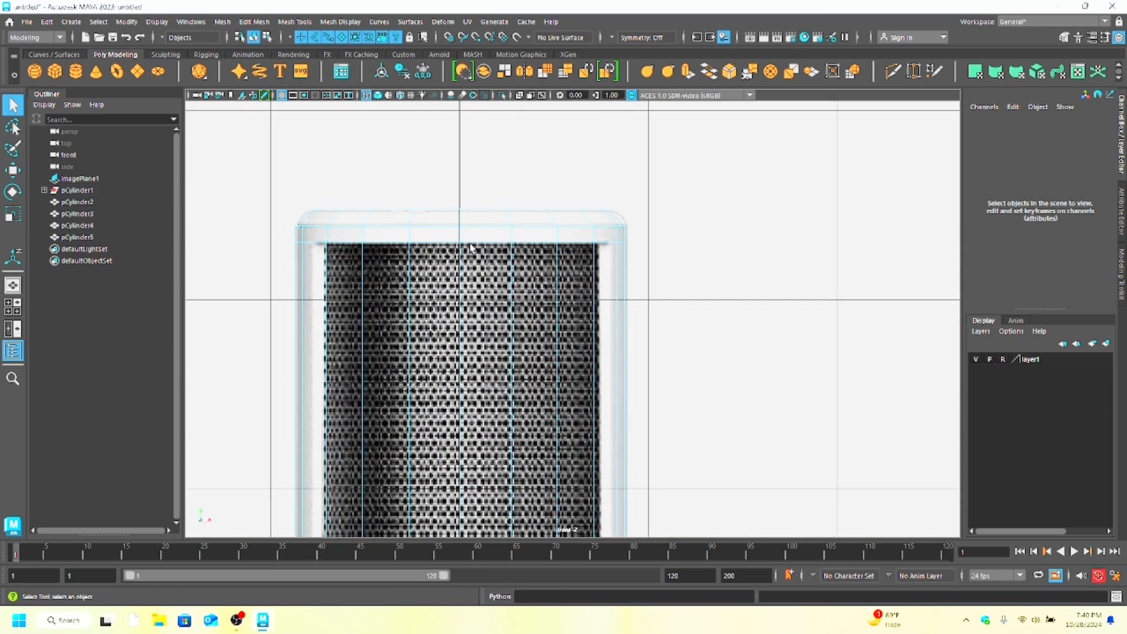
left_click(450, 214)
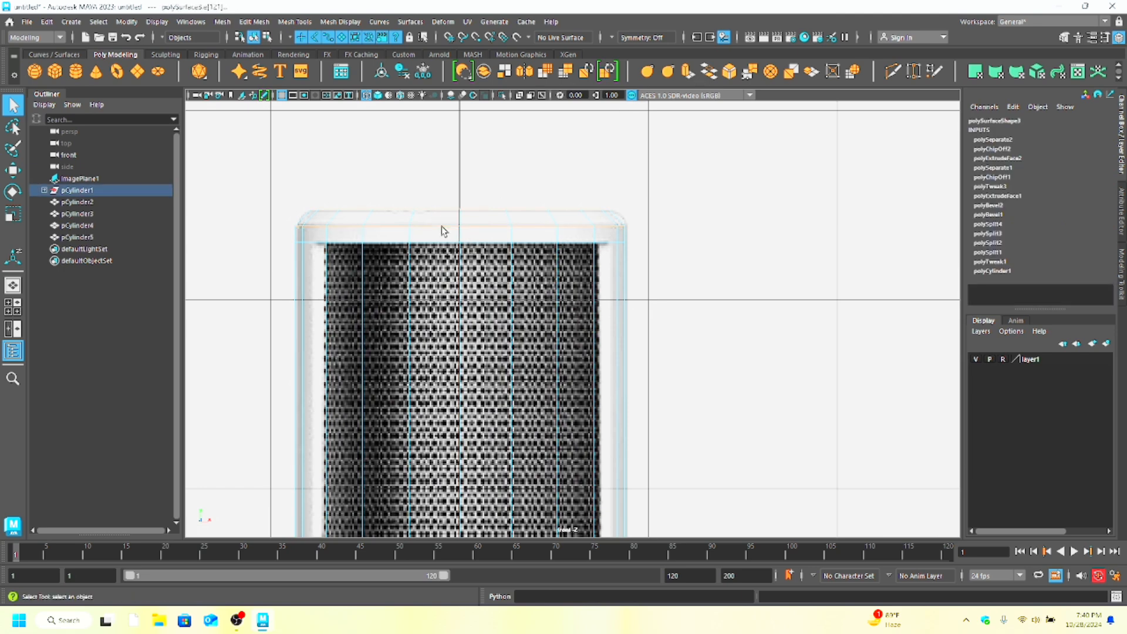
scroll(442, 227, "down", 5)
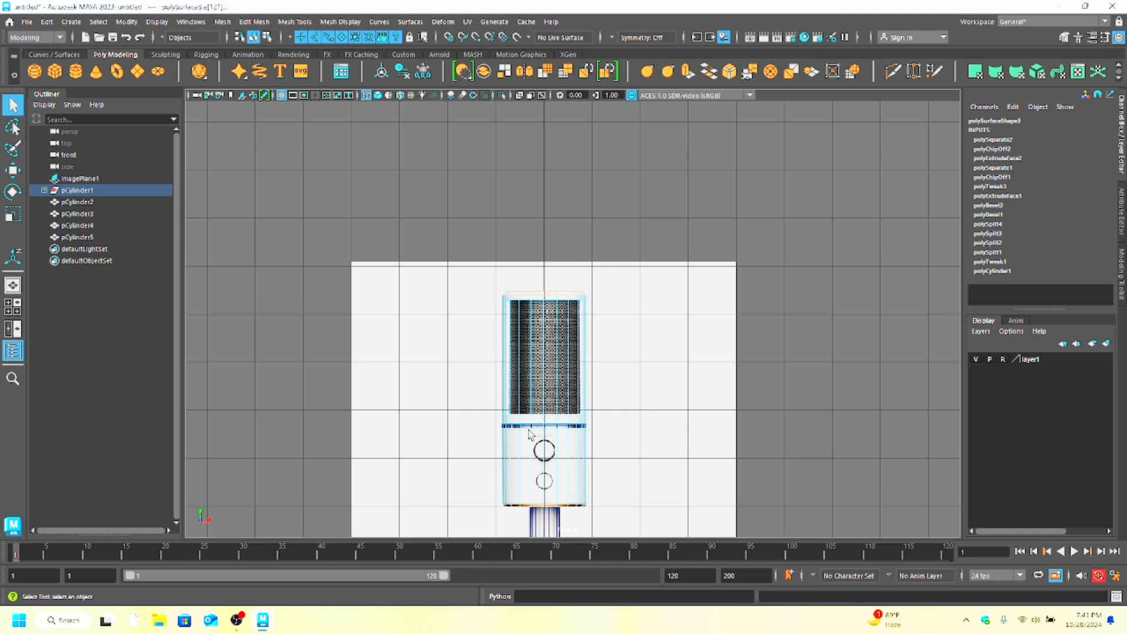
left_click(648, 72)
middle_click_drag(640, 343, 691, 350)
left_click(690, 351)
Step: Crease the two body edge loops bordering the groove above the volume knob to a value of about 2.3
right_click_drag(610, 359, 630, 361, "alt")
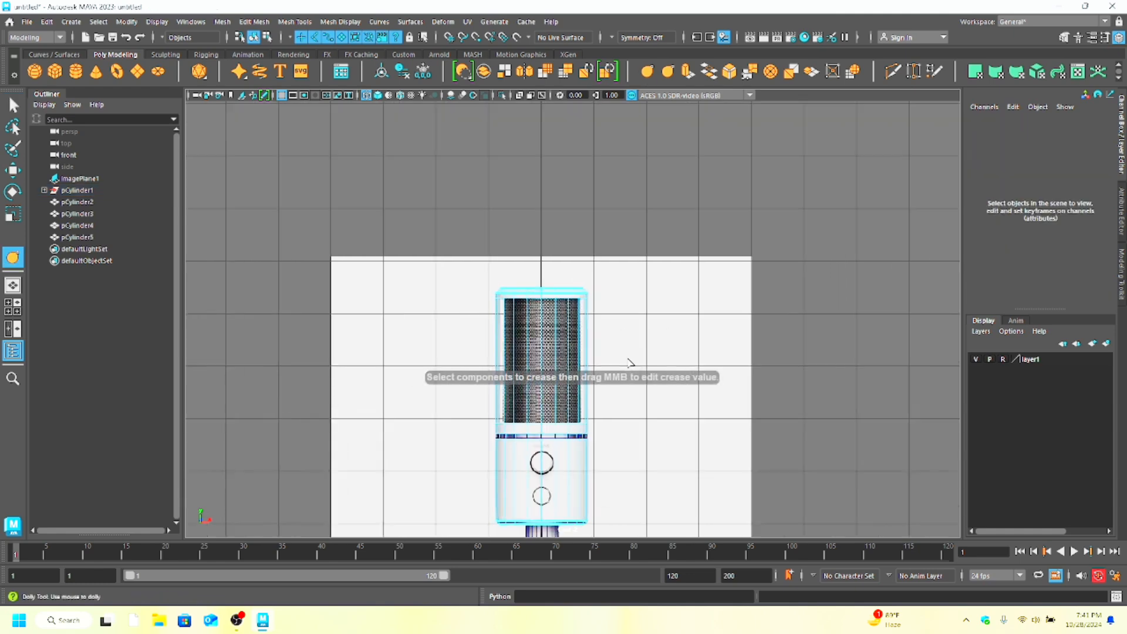
middle_click_drag(631, 361, 625, 318, "alt")
right_click_drag(625, 318, 873, 382, "alt")
middle_click_drag(473, 438, 480, 322, "alt")
right_click_drag(479, 322, 506, 320, "alt")
middle_click_drag(513, 313, 529, 254, "alt")
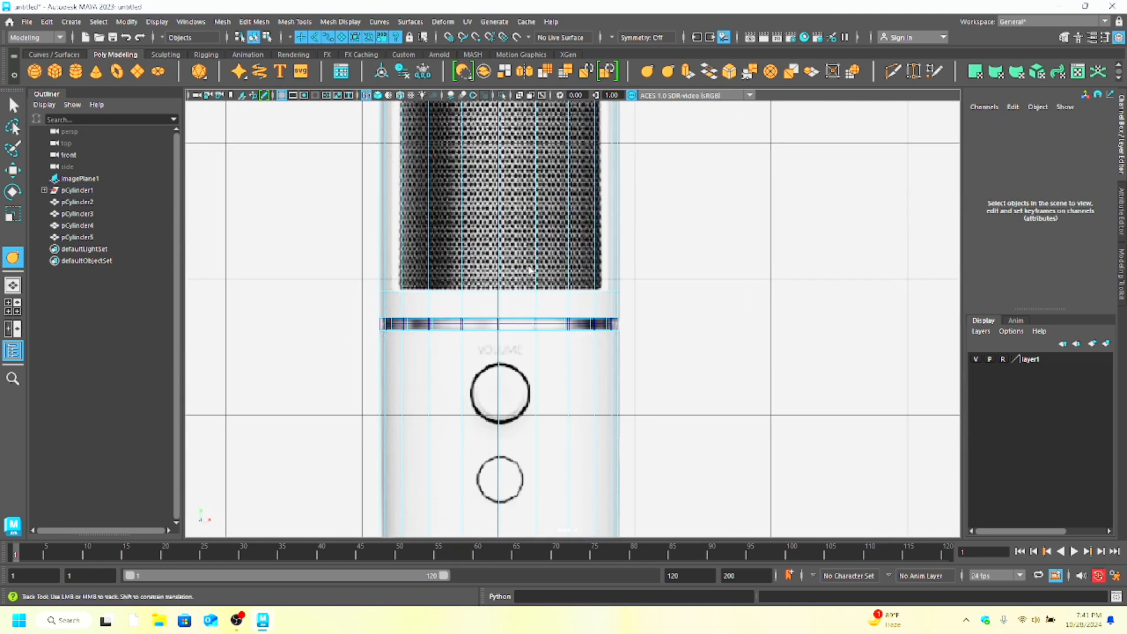
double_click(447, 323)
key("space")
key("space")
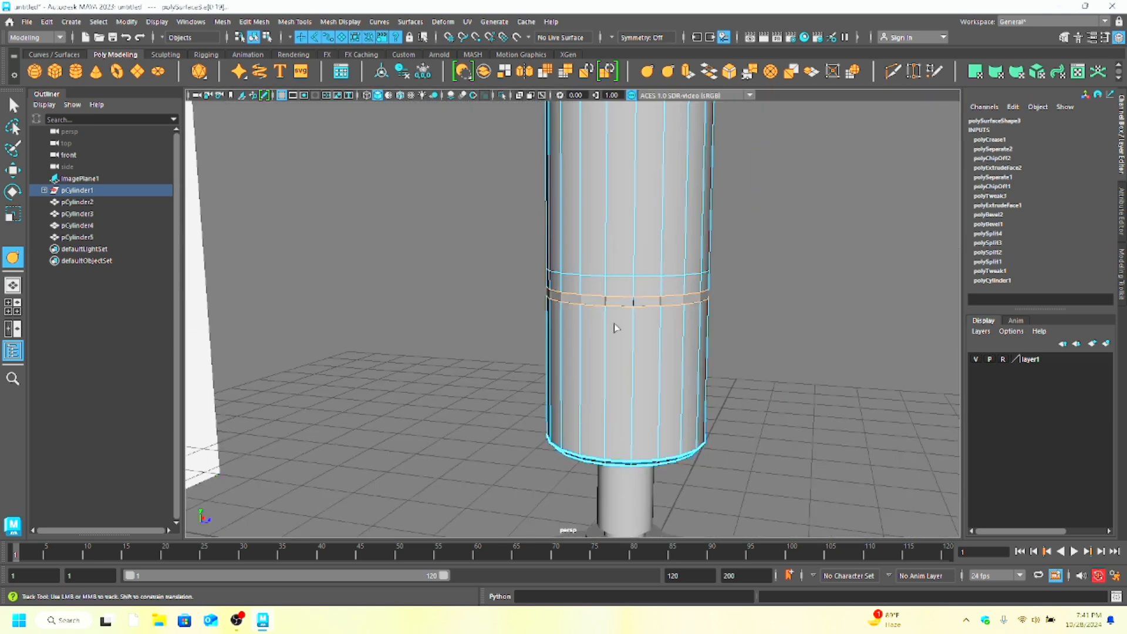
mouse_move(615, 327)
left_mouse_down("alt")
mouse_move(596, 312)
mouse_move(608, 314)
left_mouse_up("alt")
left_click(648, 73)
middle_click_drag(741, 255, 833, 255)
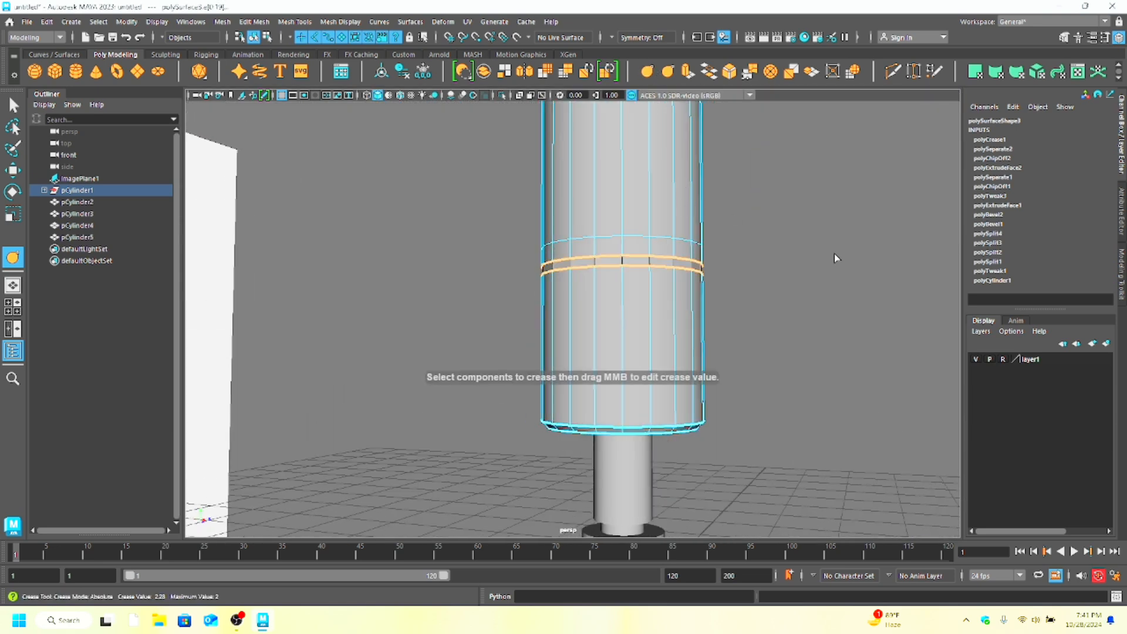
left_click(834, 255)
Step: Isolate the extracted groove ring, crease its rim edges, and bring the rest of the model back into view
left_click_drag(699, 249, 675, 294, "alt")
left_click(655, 308)
key("ctrl+1")
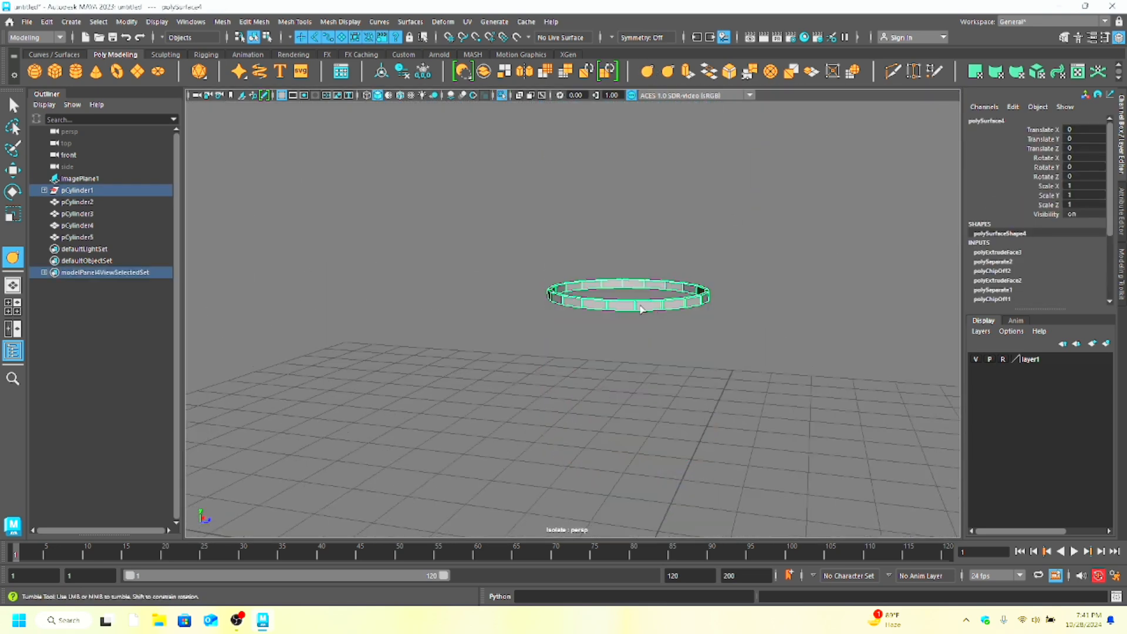
scroll(590, 311, "up", 4)
middle_click_drag(587, 312, 593, 260, "alt")
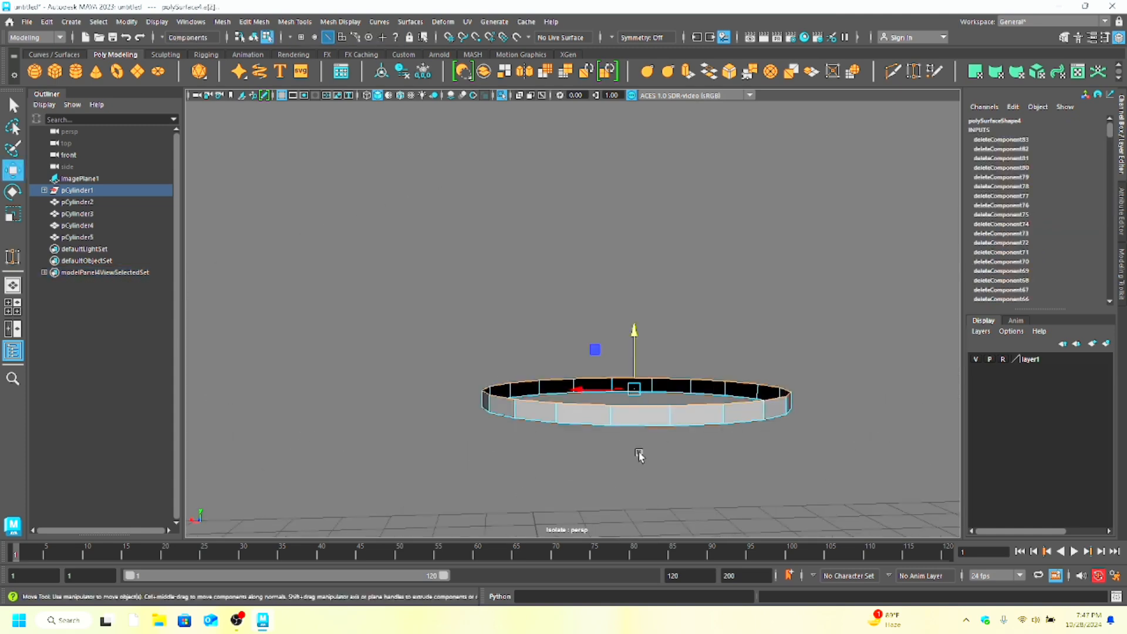
left_click(648, 72)
middle_click_drag(652, 297, 727, 298)
left_click(727, 298)
key("ctrl+1")
Step: Check the creased body and groove ring in smooth preview, return to the unsmoothed display and look over the whole microphone
scroll(697, 439, "down", 3)
left_click_drag(697, 440, 649, 386, "alt")
key("3")
key("1")
left_click(625, 336)
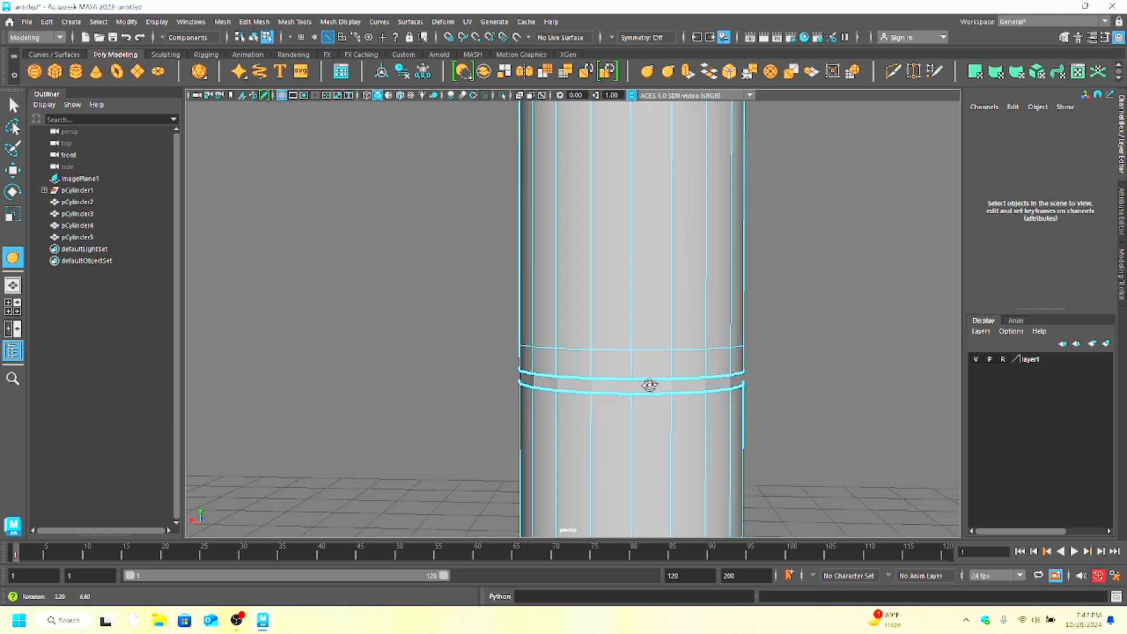
scroll(631, 372, "up", 5)
scroll(629, 367, "up", 3)
left_click_drag(365, 282, 700, 370, "alt")
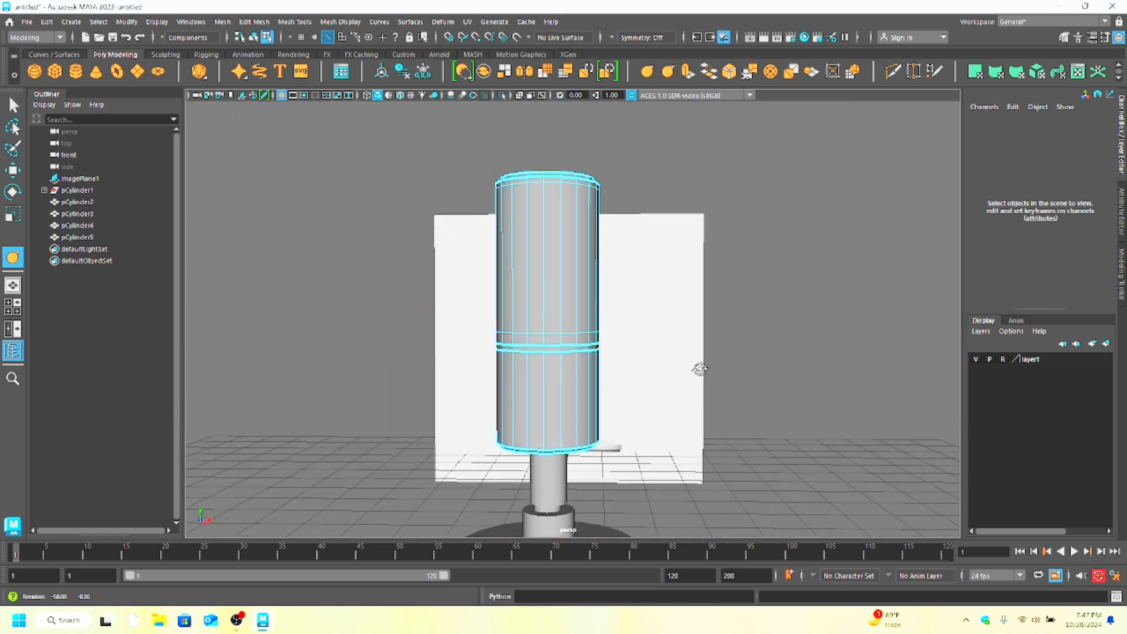
scroll(605, 393, "up", 2)
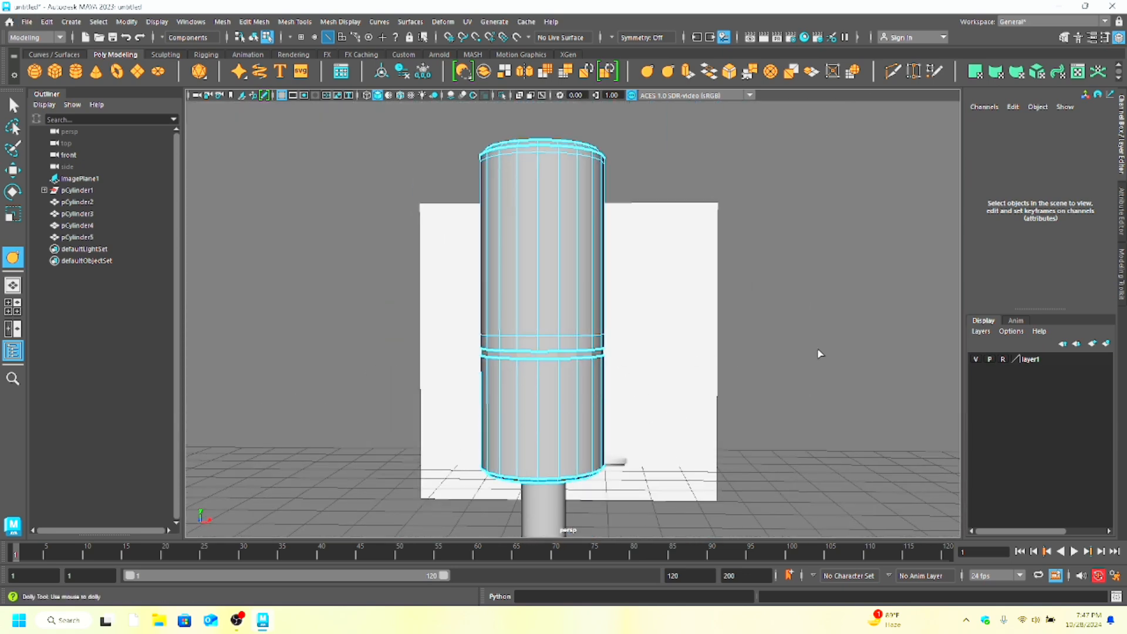
Step: Try inserting closely spaced horizontal edge loops with the Multi-Cut tool across the body's mesh grille area in the front view
key("b")
key("space")
key("space")
scroll(557, 414, "up", 3)
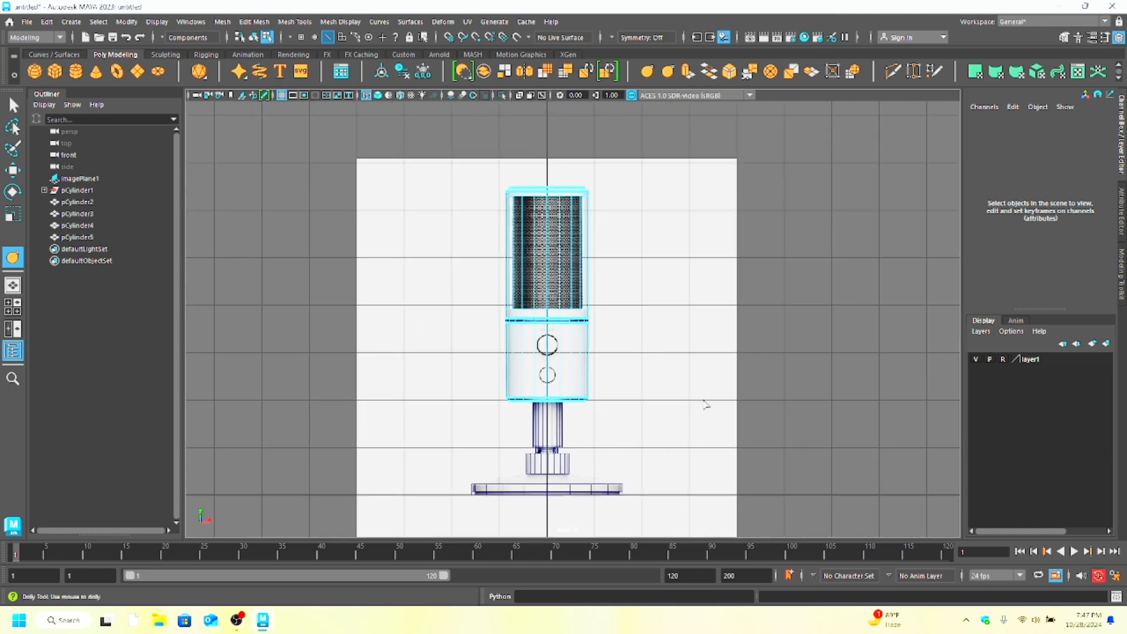
scroll(707, 405, "down", 2)
scroll(703, 432, "up", 3)
scroll(573, 363, "down", 3)
scroll(588, 376, "up", 3)
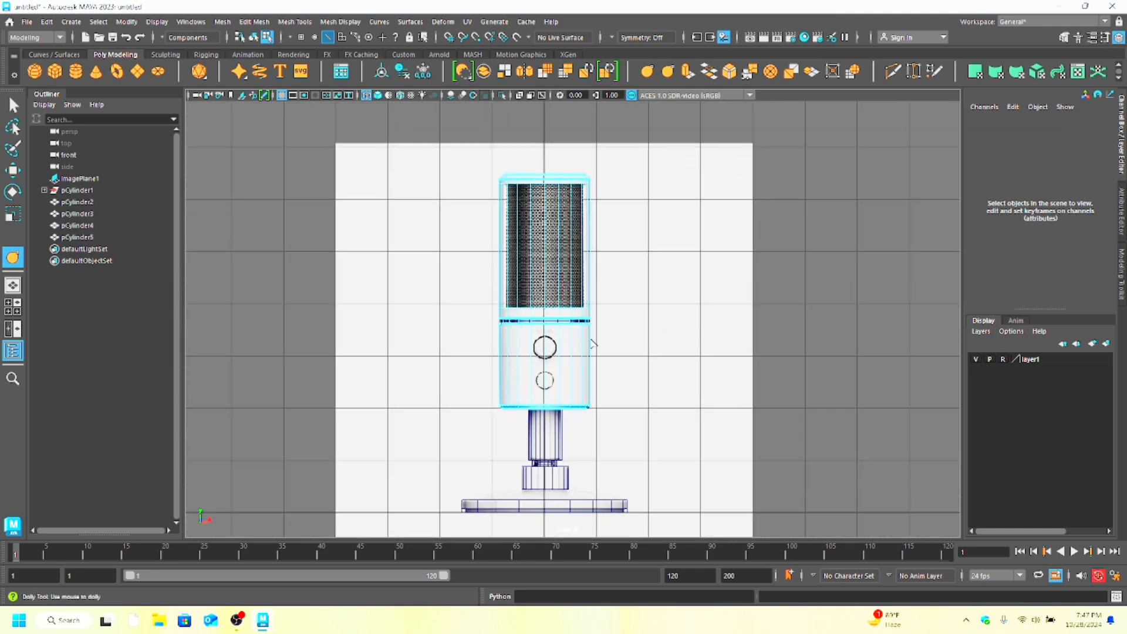
middle_click_drag(592, 345, 597, 372, "alt")
left_click(893, 72)
scroll(702, 255, "down", 2)
scroll(571, 321, "up", 3)
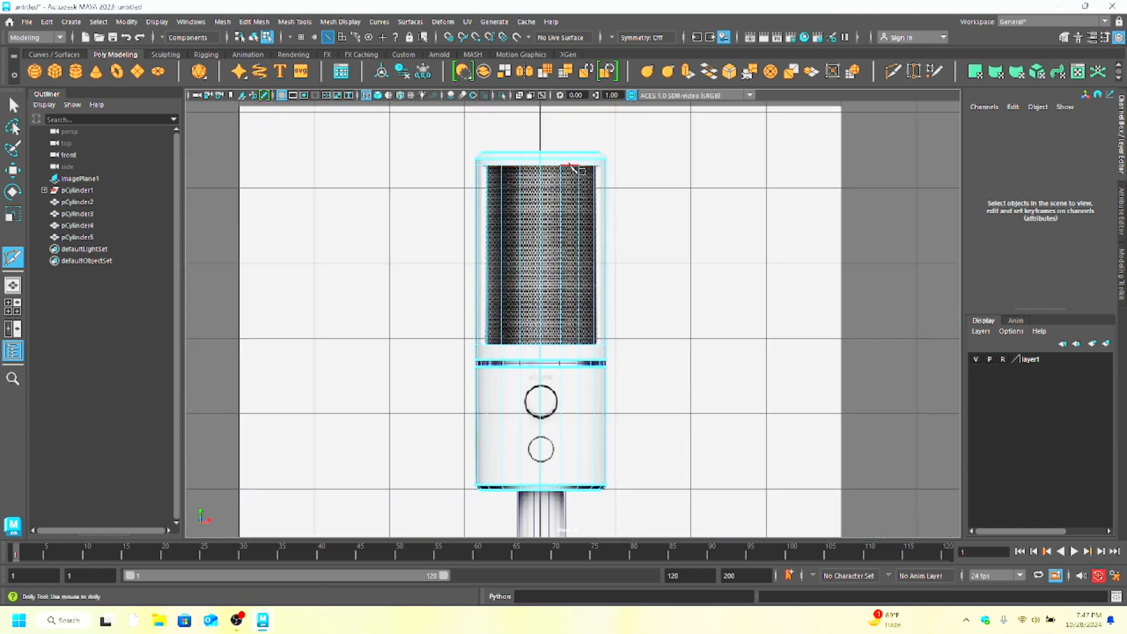
left_click(564, 205, "ctrl")
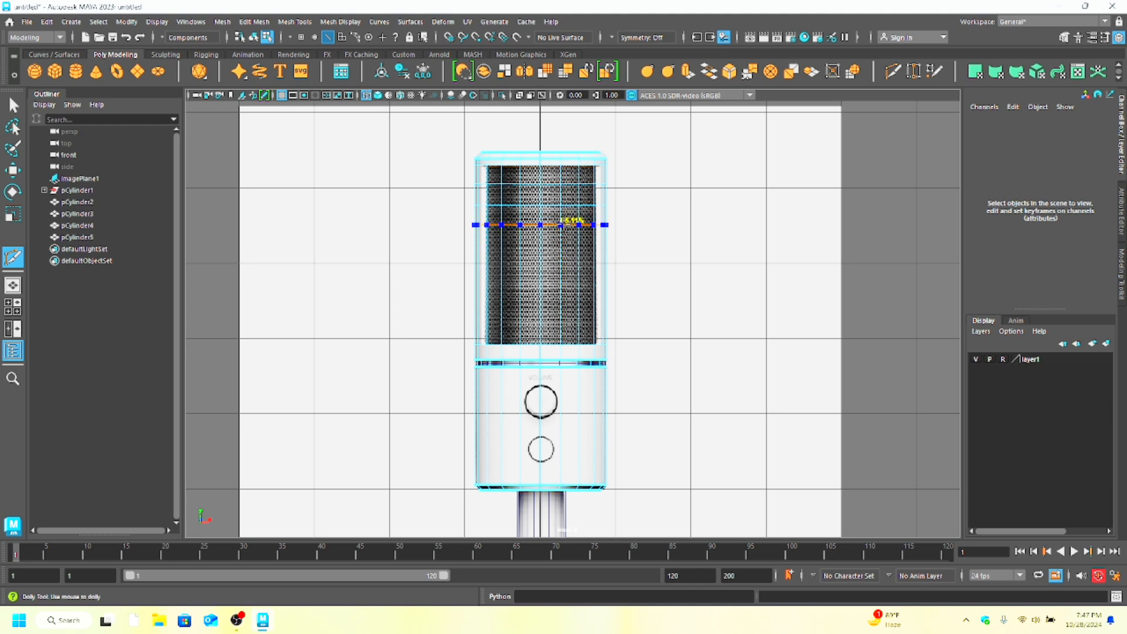
left_click(563, 224, "ctrl")
left_click(562, 246, "ctrl")
left_click(562, 271, "ctrl")
left_click(562, 291, "ctrl")
left_click(561, 318, "ctrl")
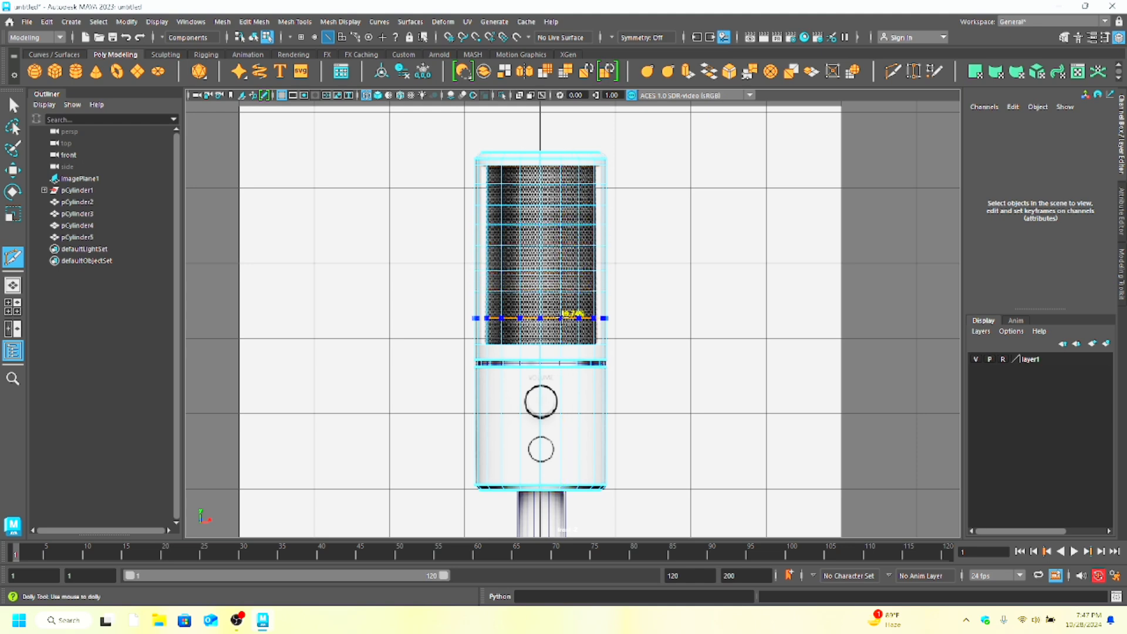
Step: Try adding horizontal edge loops to the lower body around the volume knob and the smaller button
left_click(538, 392, "ctrl")
left_click(538, 414, "ctrl")
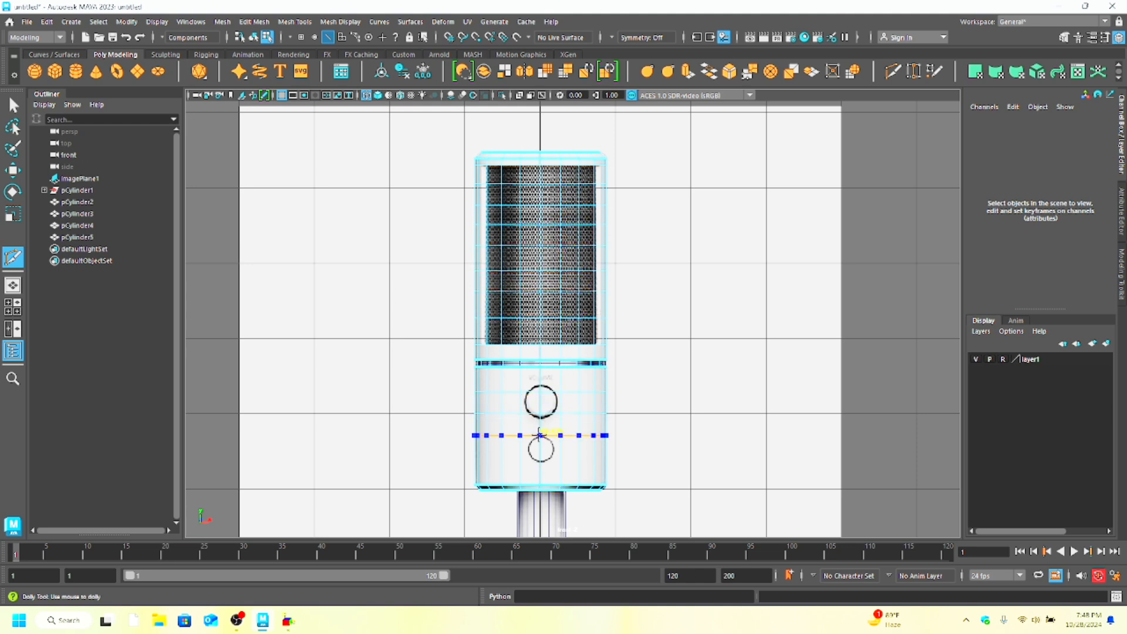
left_click(537, 435, "ctrl")
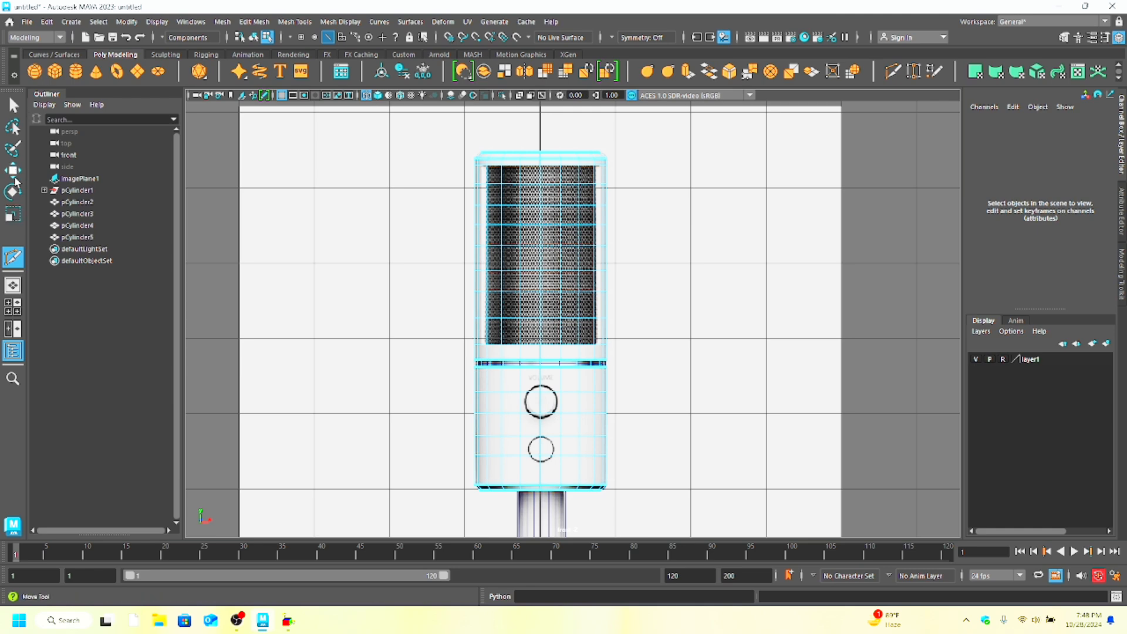
Step: Try selecting the body faces covering the mesh grille in the front view and deleting them to open the grille window
key("w")
scroll(635, 382, "up", 1)
middle_click_drag(635, 381, 640, 324, "alt")
scroll(506, 297, "up", 3)
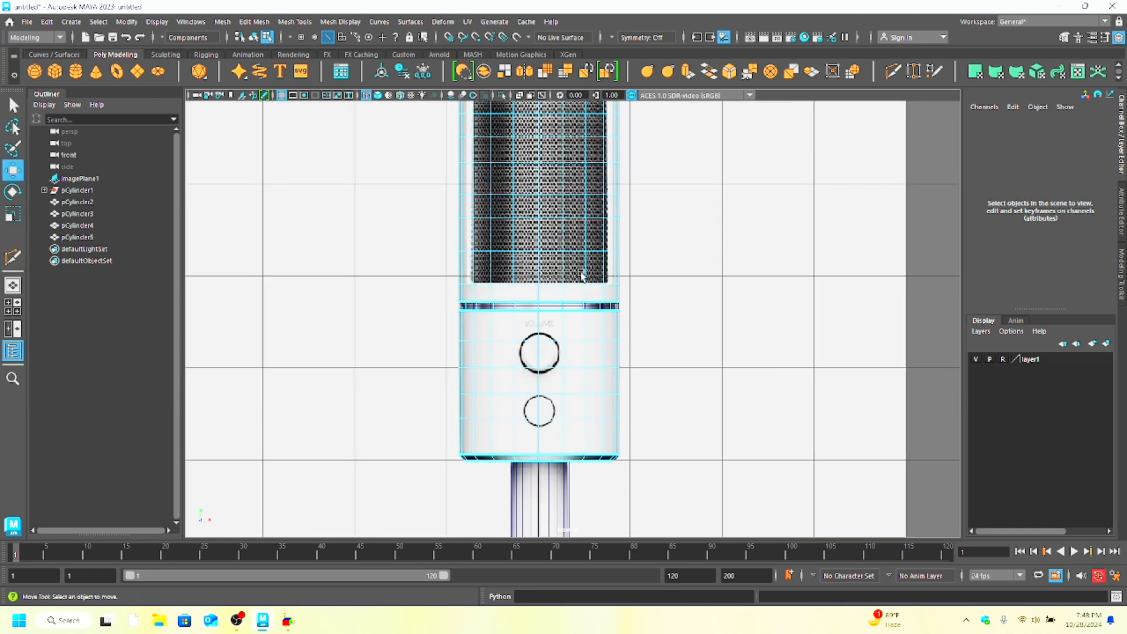
middle_click_drag(586, 272, 574, 405, "alt")
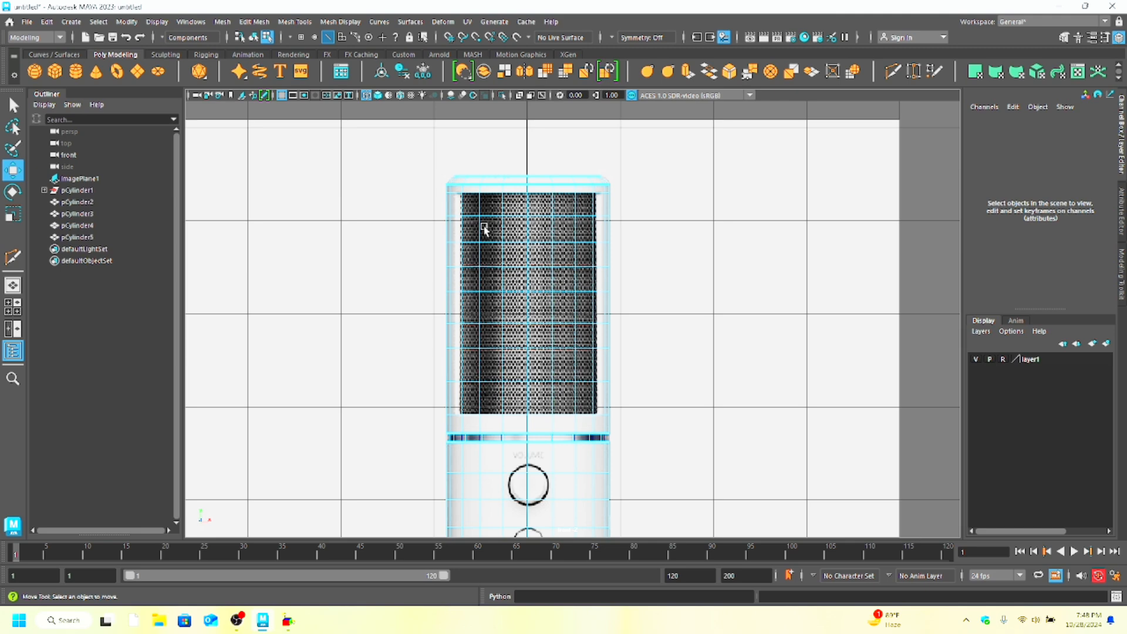
right_click_drag(470, 211, 477, 227)
left_click_drag(469, 205, 587, 410)
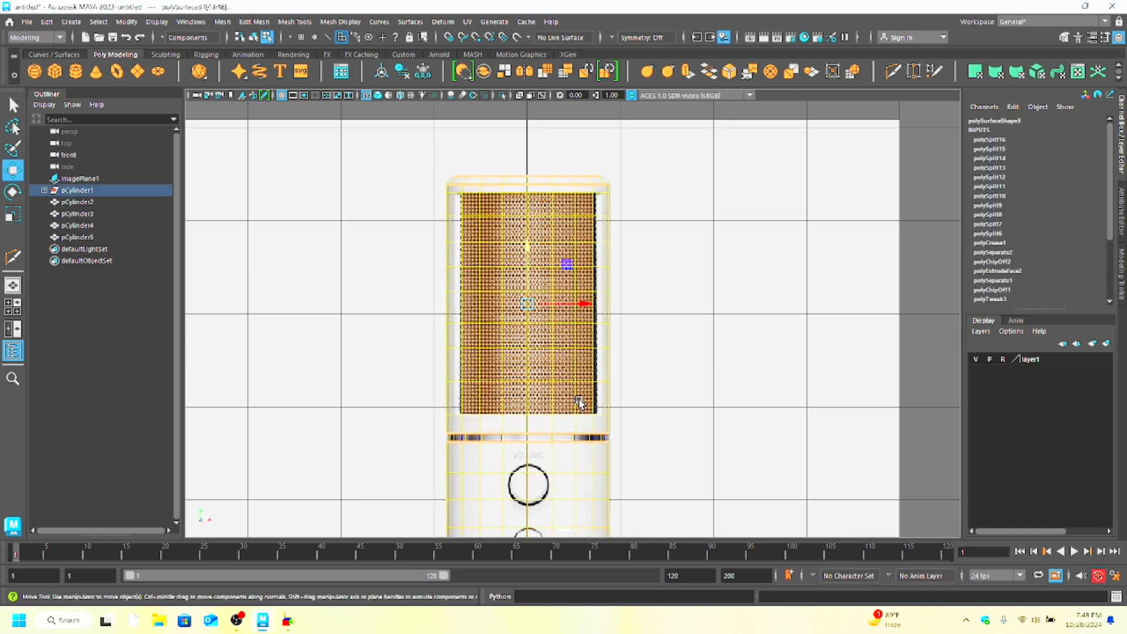
left_click(654, 332)
key("space")
key("space")
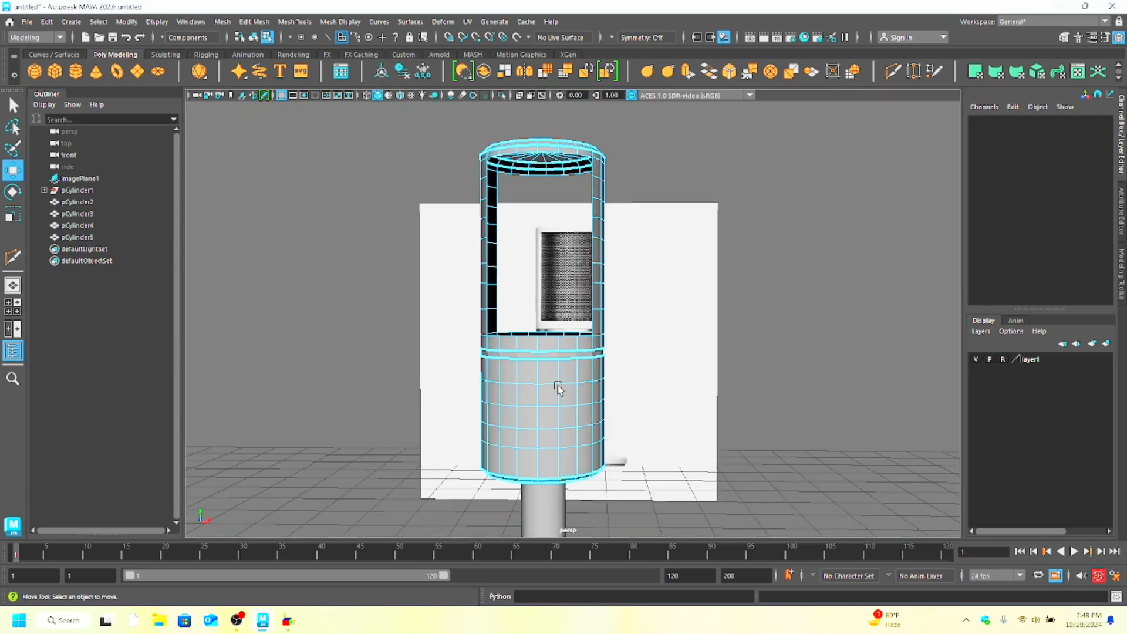
mouse_move(542, 385)
left_mouse_down("alt")
mouse_move(494, 387)
mouse_move(634, 385)
mouse_move(481, 385)
mouse_move(587, 385)
mouse_move(517, 386)
left_mouse_up("alt")
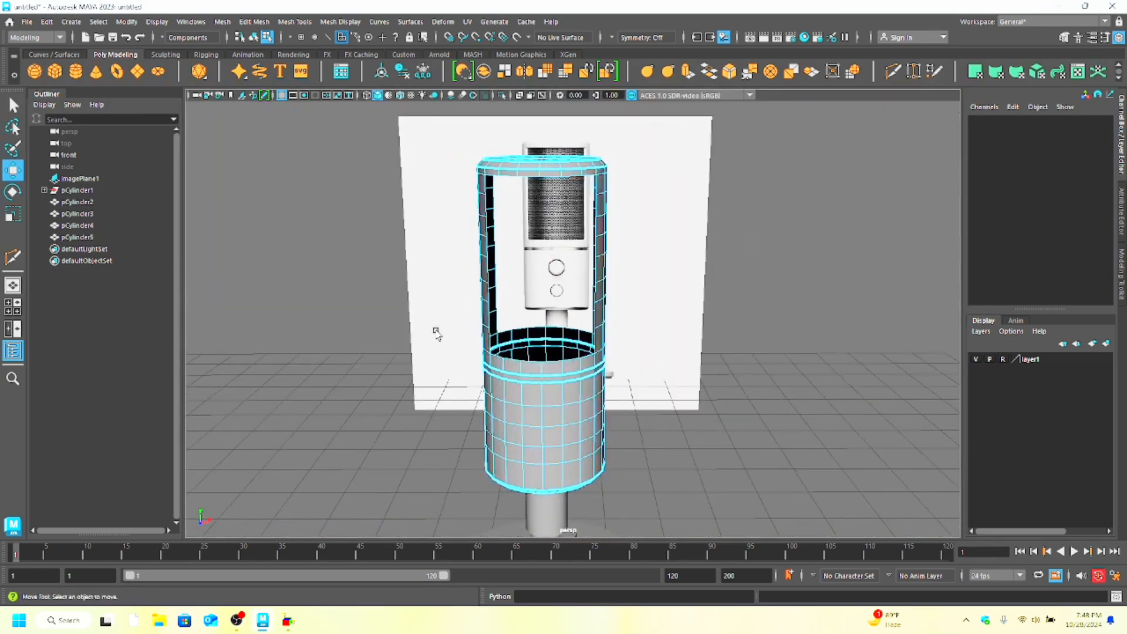
Step: Try deleting the narrow face columns along both vertical sides of the grille opening
key("space")
key("space")
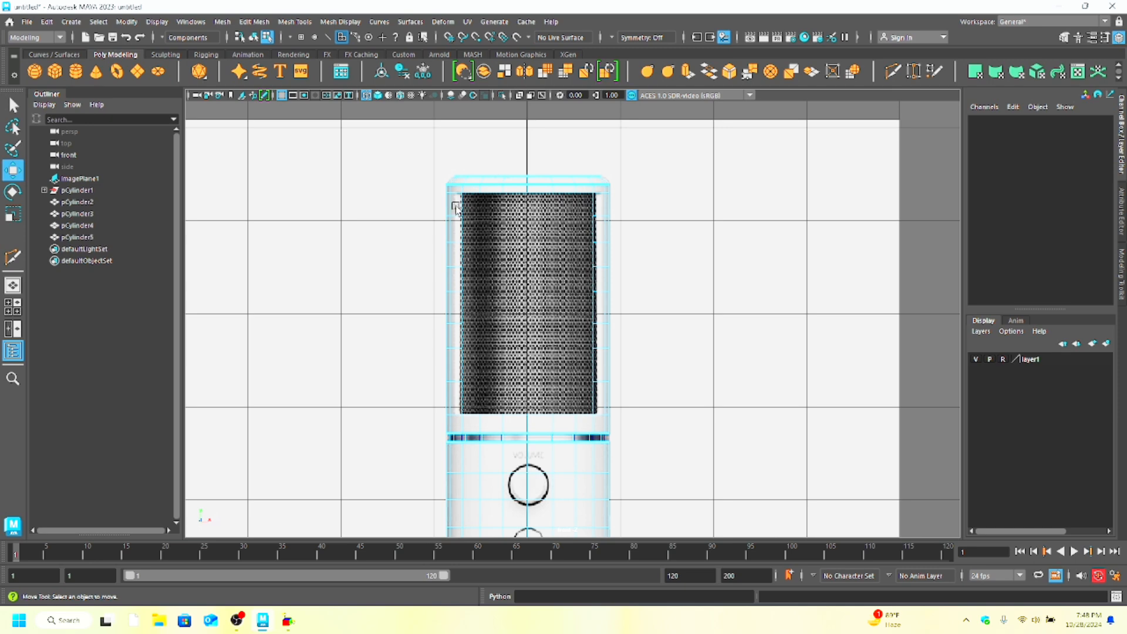
left_click_drag(476, 405, 476, 405)
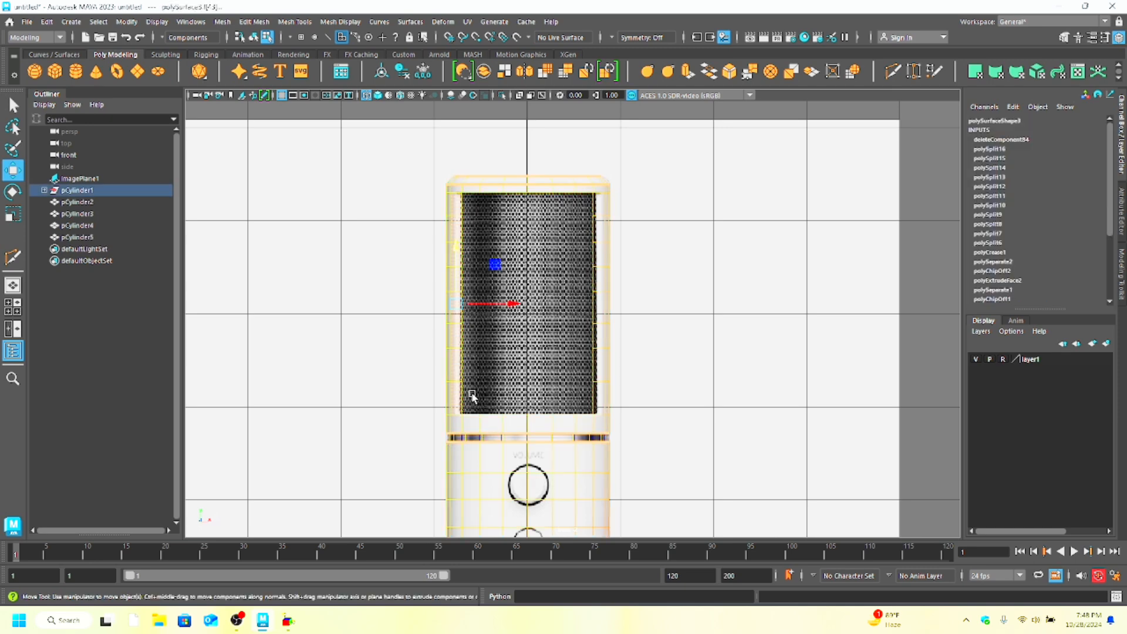
key("Delete")
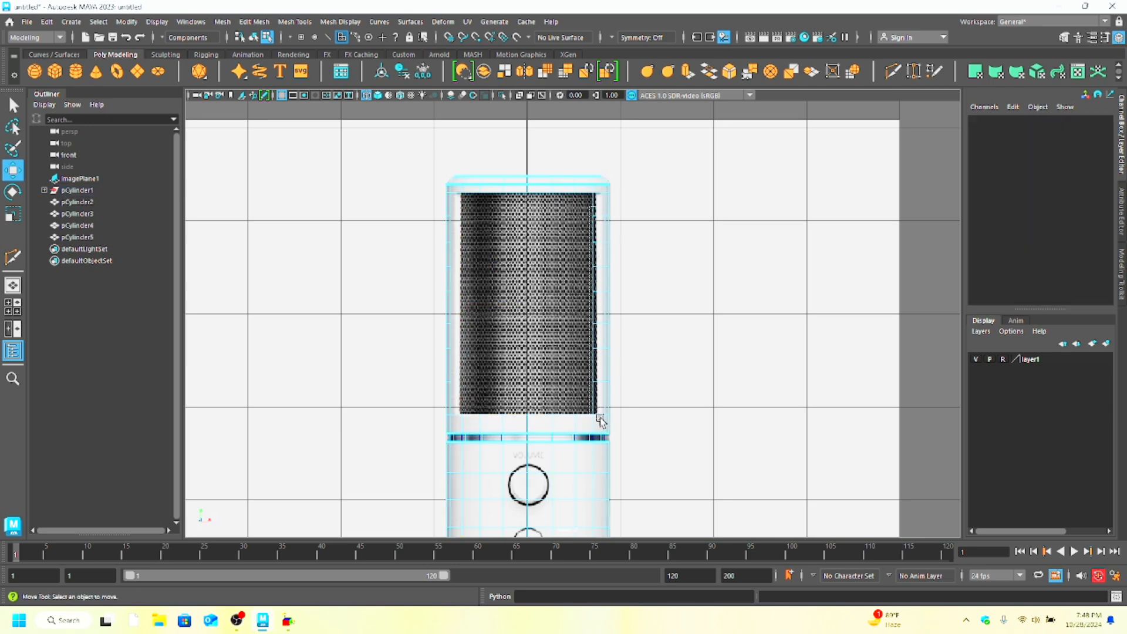
left_click_drag(601, 403, 600, 403)
key("Delete")
key("space")
key("space")
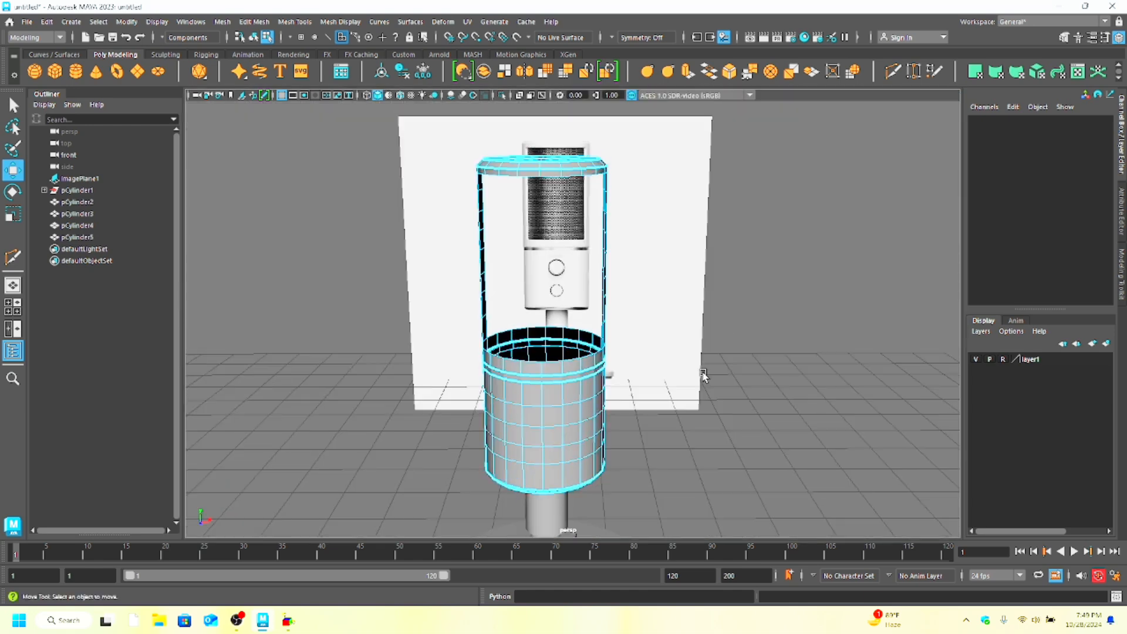
left_click_drag(703, 375, 622, 379, "alt")
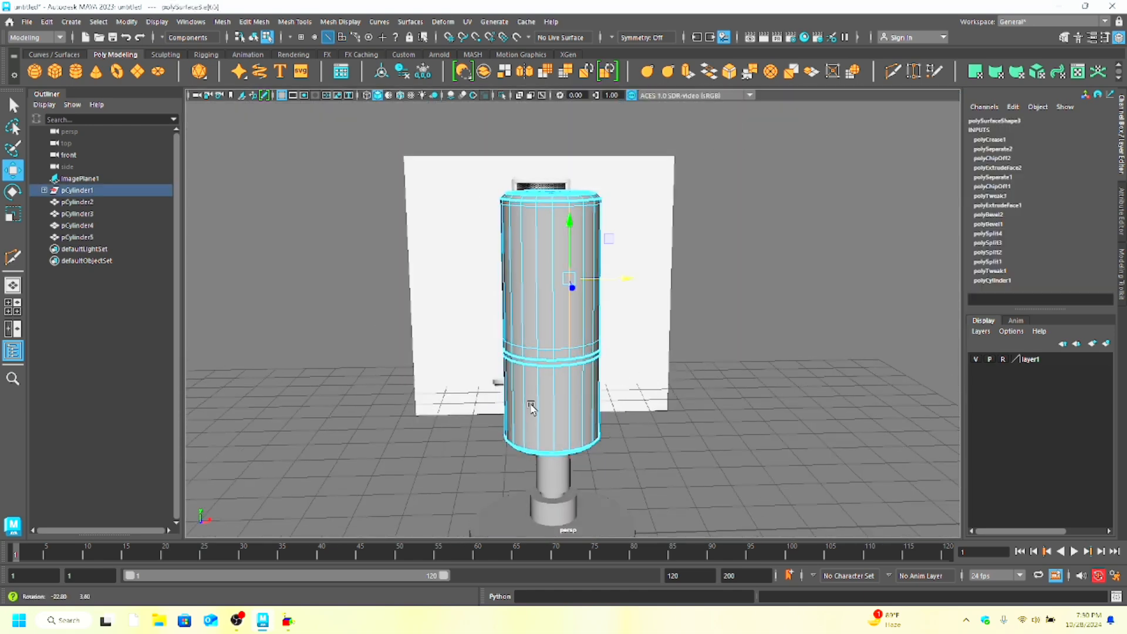
Step: Insert evenly spaced horizontal edge loops with Multi-Cut across the body's mesh grille area in the front view
left_click_drag(531, 407, 476, 420, "alt")
key("space")
key("space")
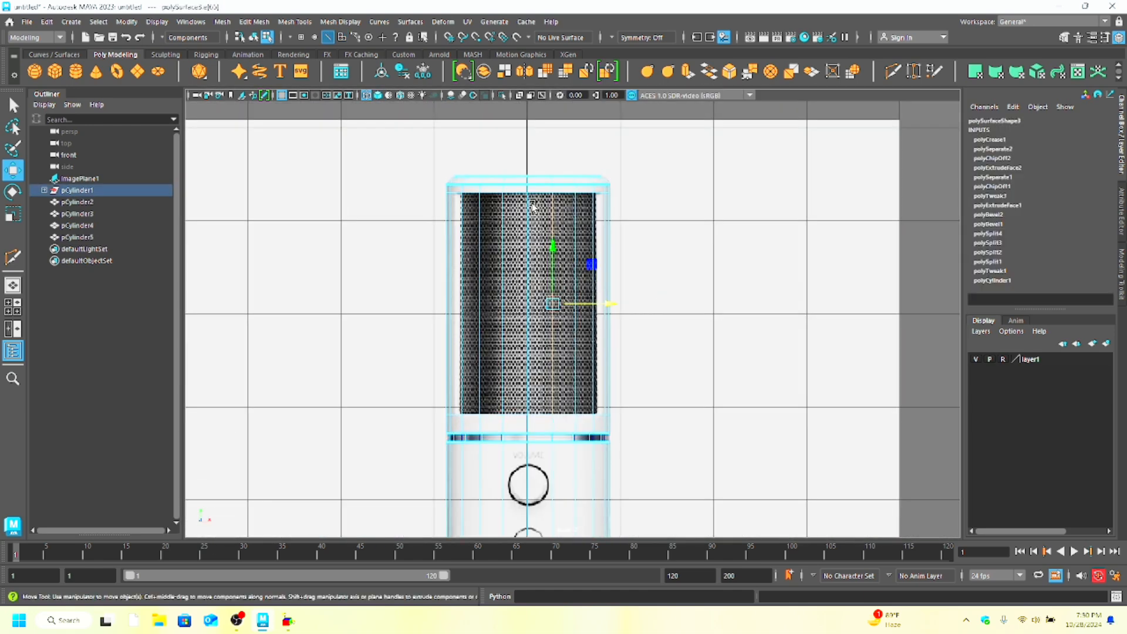
left_click(892, 72)
left_click(527, 212, "ctrl")
left_click(528, 244, "ctrl")
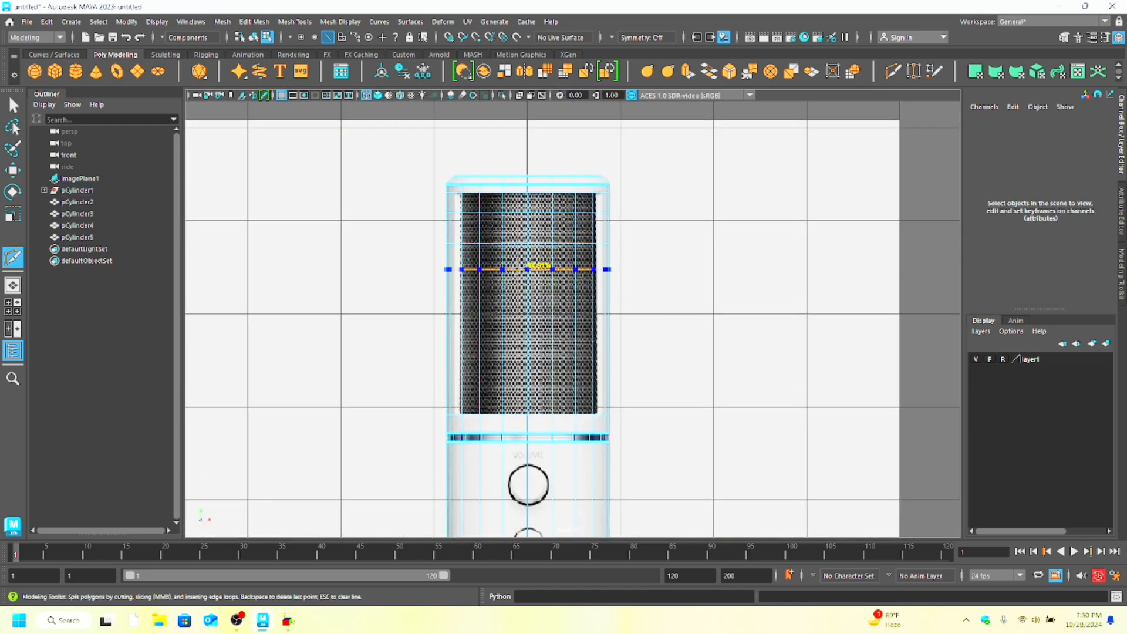
left_click(527, 269, "ctrl")
left_click(527, 299, "ctrl")
left_click(528, 324, "ctrl")
left_click(528, 351, "ctrl")
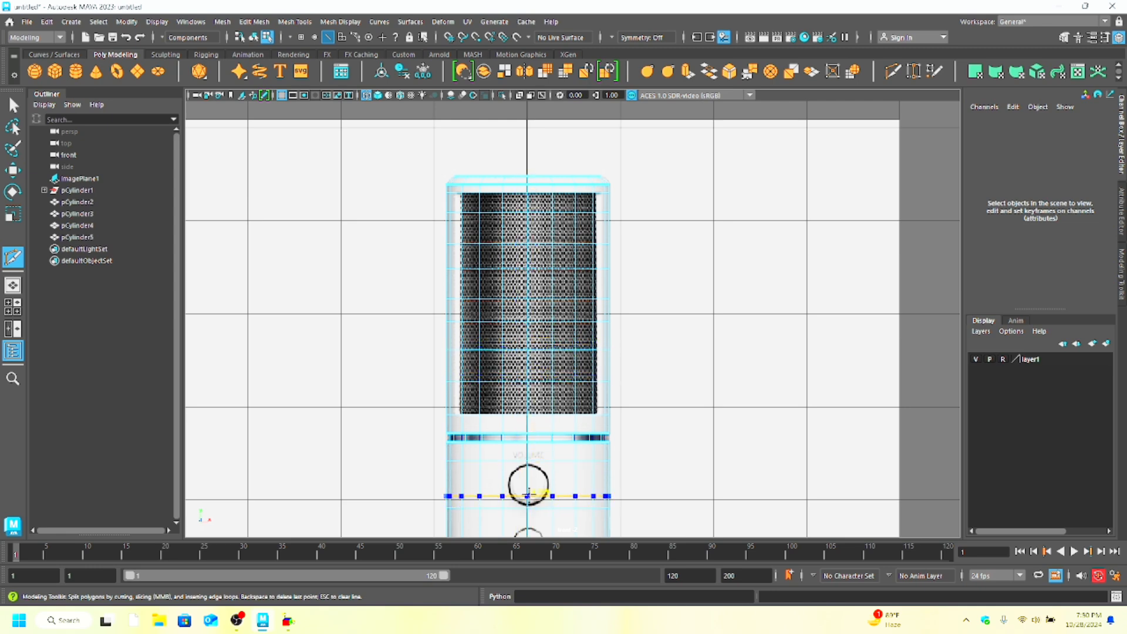
Step: Add horizontal edge loops to the lower body around the volume knob and the smaller button
left_click(532, 496, "ctrl")
scroll(553, 439, "down", 5)
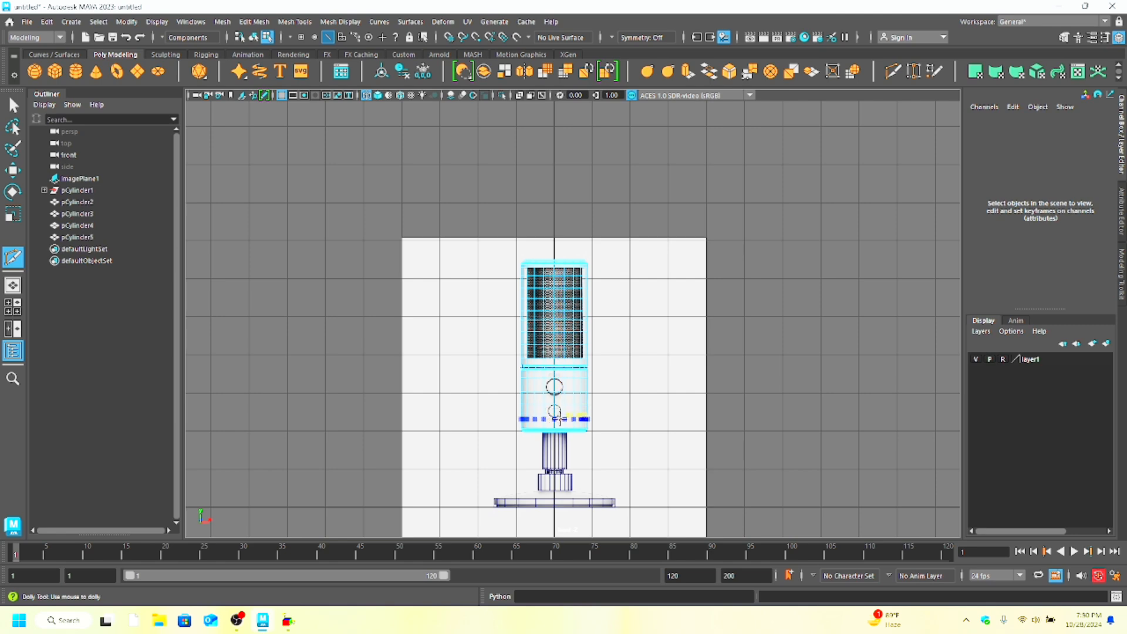
scroll(559, 416, "up", 4)
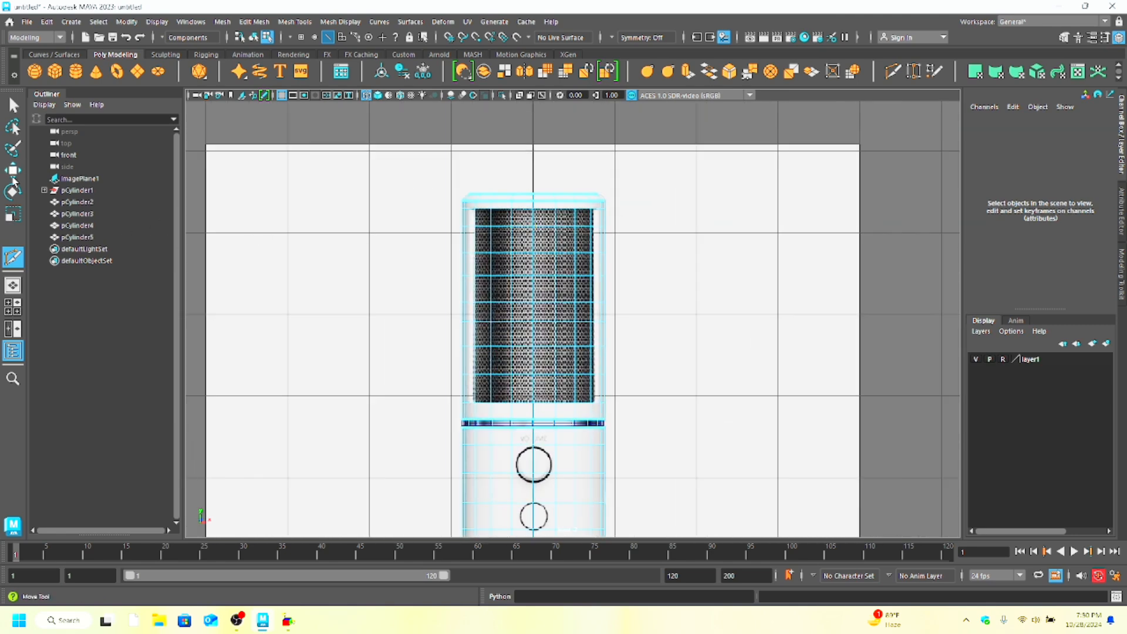
Step: Delete the body faces covering the mesh grille, front and back, to open the grille window
left_click(13, 174)
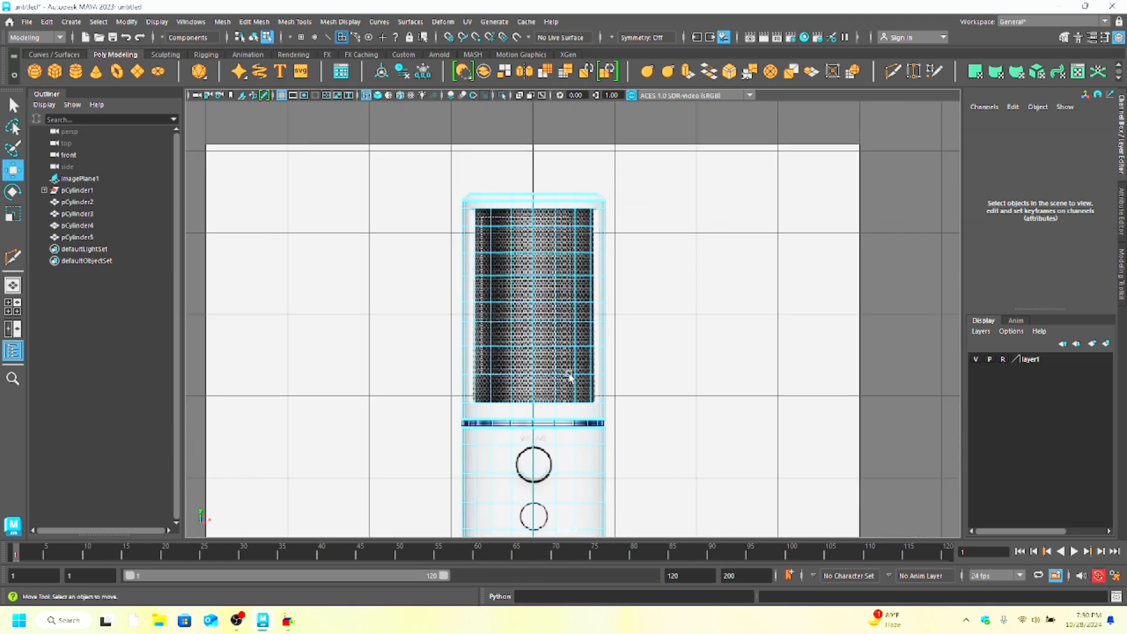
left_click_drag(569, 375, 580, 394)
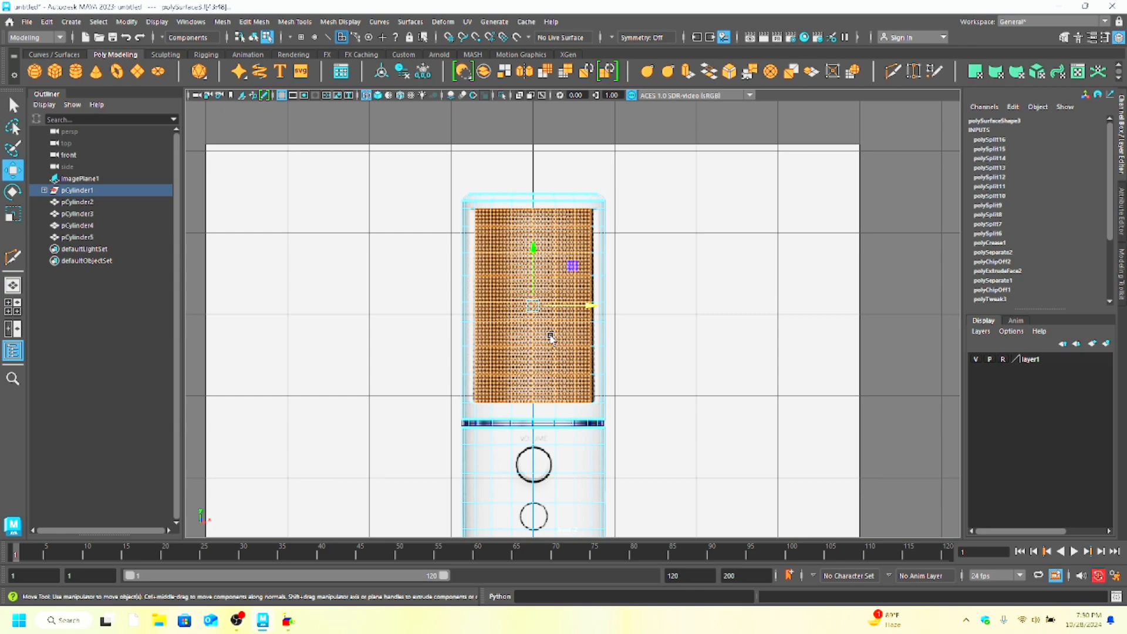
key("Delete")
key("space")
key("space")
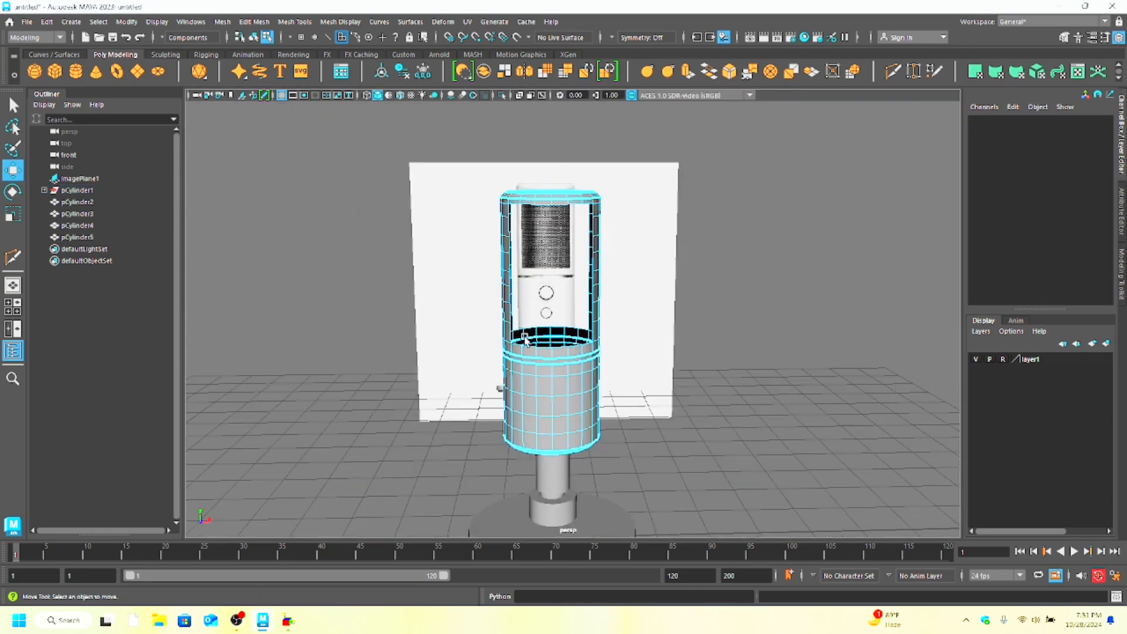
Step: Delete the narrow face column remaining along the left side of the grille opening in the front view
left_click_drag(527, 340, 411, 339, "alt")
key("space")
key("space")
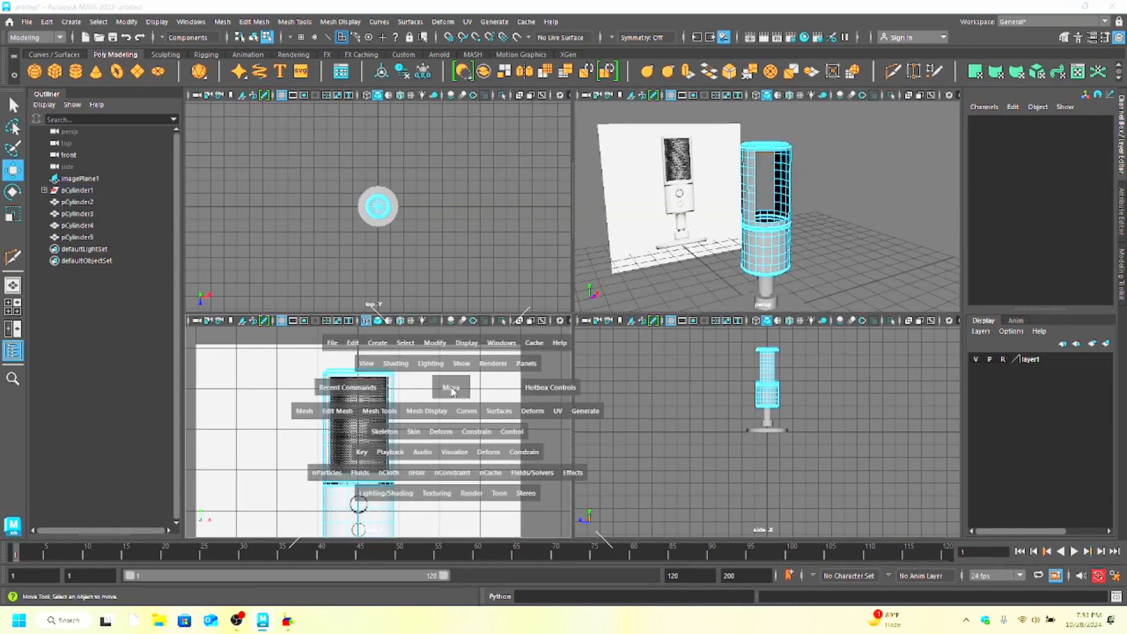
left_click_drag(491, 307, 504, 391)
key("Delete")
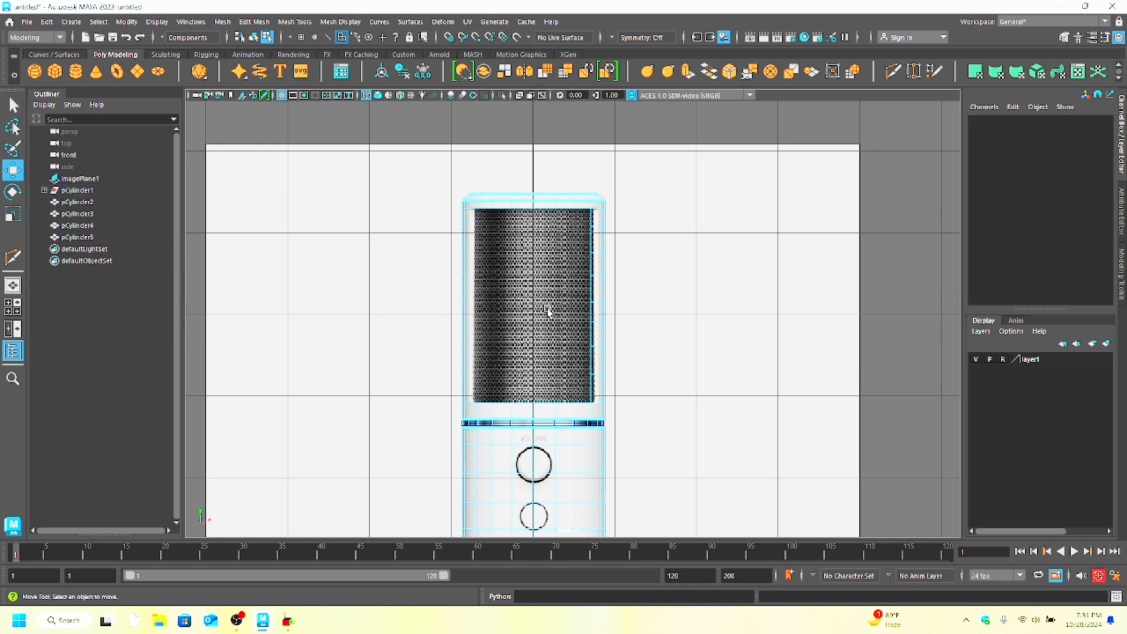
Step: Try deleting the face column along the right side of the grille opening
left_click_drag(600, 388, 601, 391)
key("Delete")
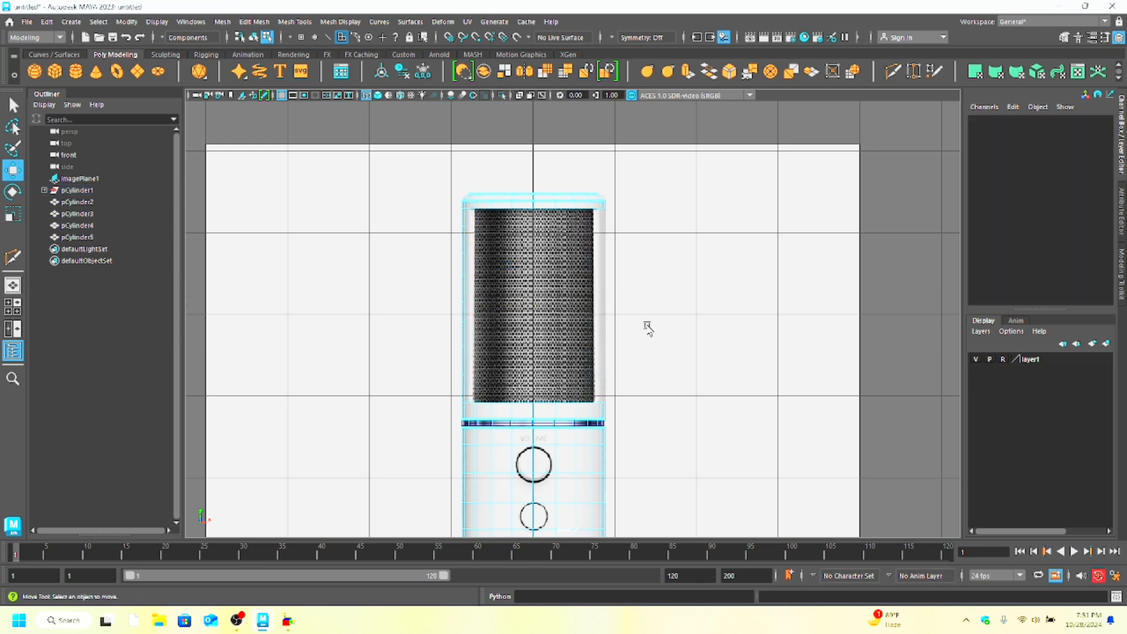
key("ctrl+z")
key("ctrl+z")
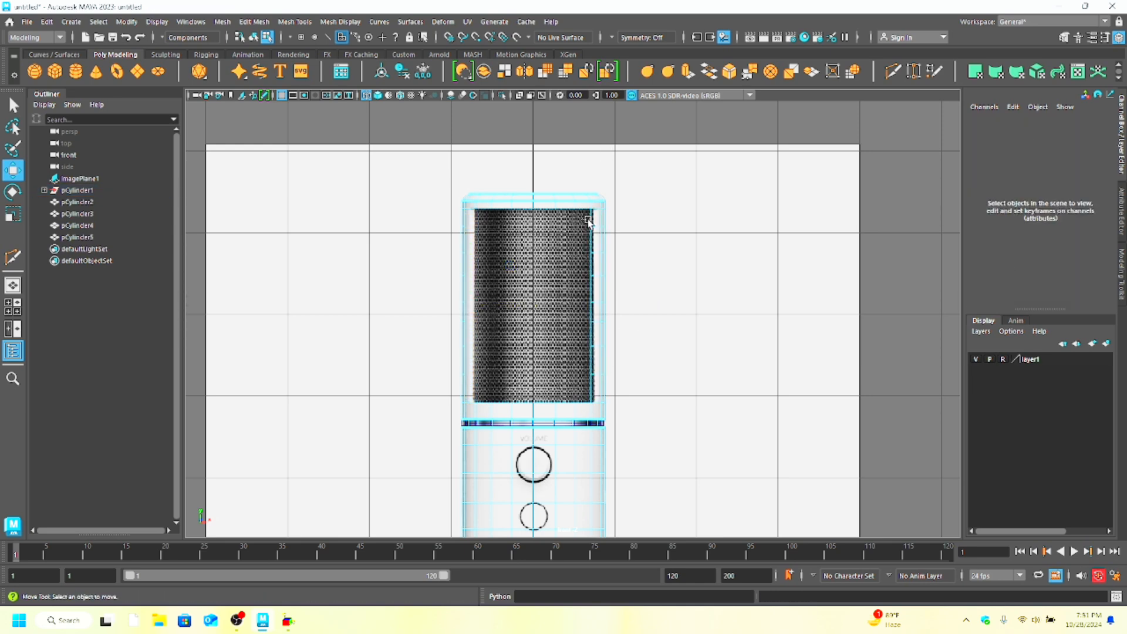
Step: Delete only the narrow face column inside the right edge of the grille opening, keeping the outer side wall
left_click_drag(594, 386, 594, 387)
key("Delete")
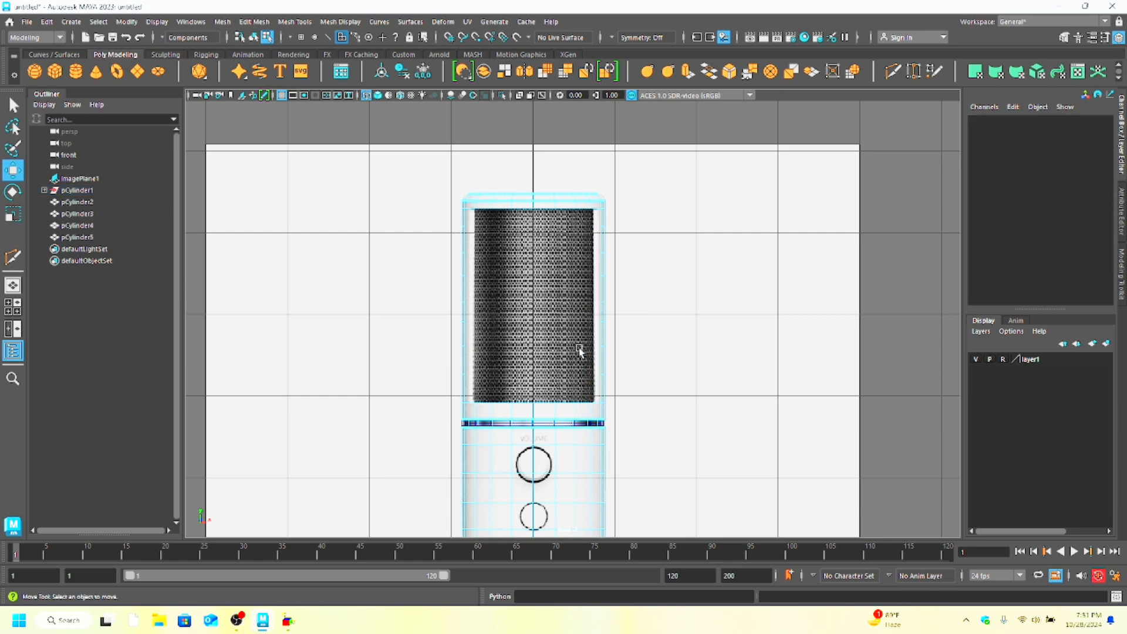
key("space")
key("space")
Step: Extrude the border edge loops of the front and back grille openings
left_click_drag(551, 309, 486, 375, "alt")
right_click_drag(480, 370, 485, 376)
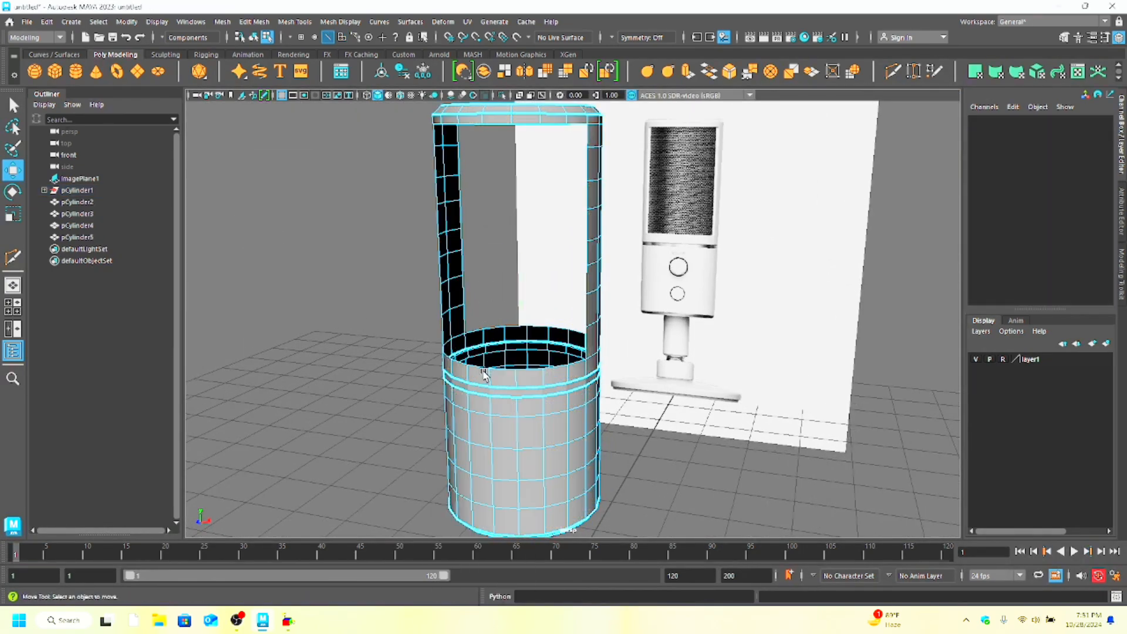
left_click_drag(457, 385, 398, 381, "alt")
double_click(503, 385)
double_click(565, 341, "shift")
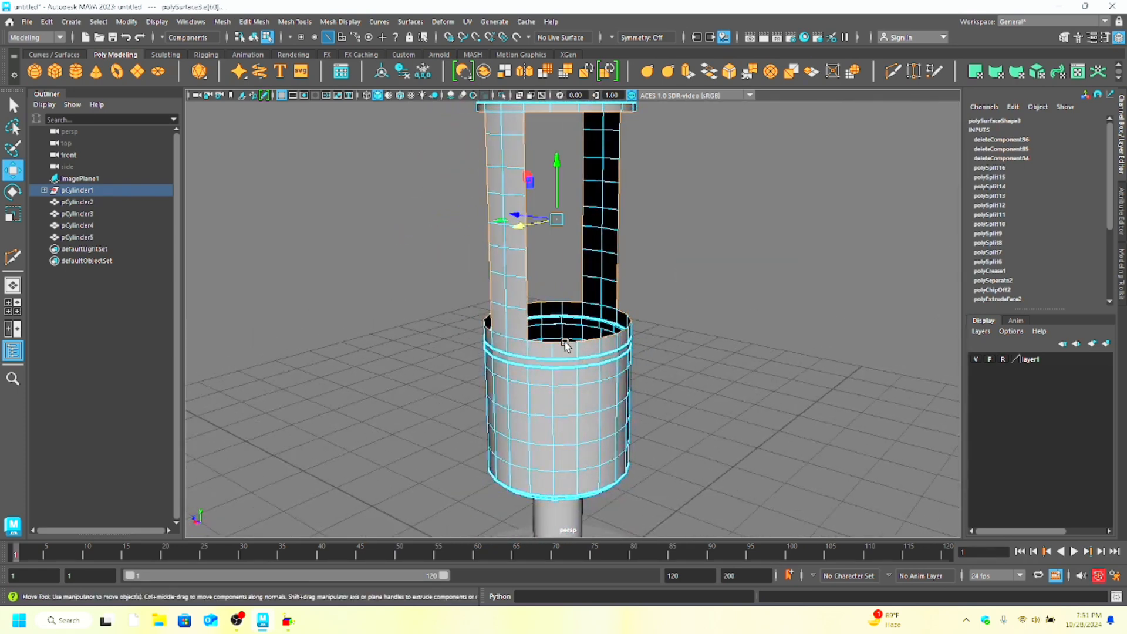
key("ctrl+e")
Step: Try applying an offset to the extruded opening edges
mouse_move(718, 243)
left_mouse_down()
mouse_move(708, 243)
mouse_move(721, 262)
left_mouse_up()
key("ctrl+z")
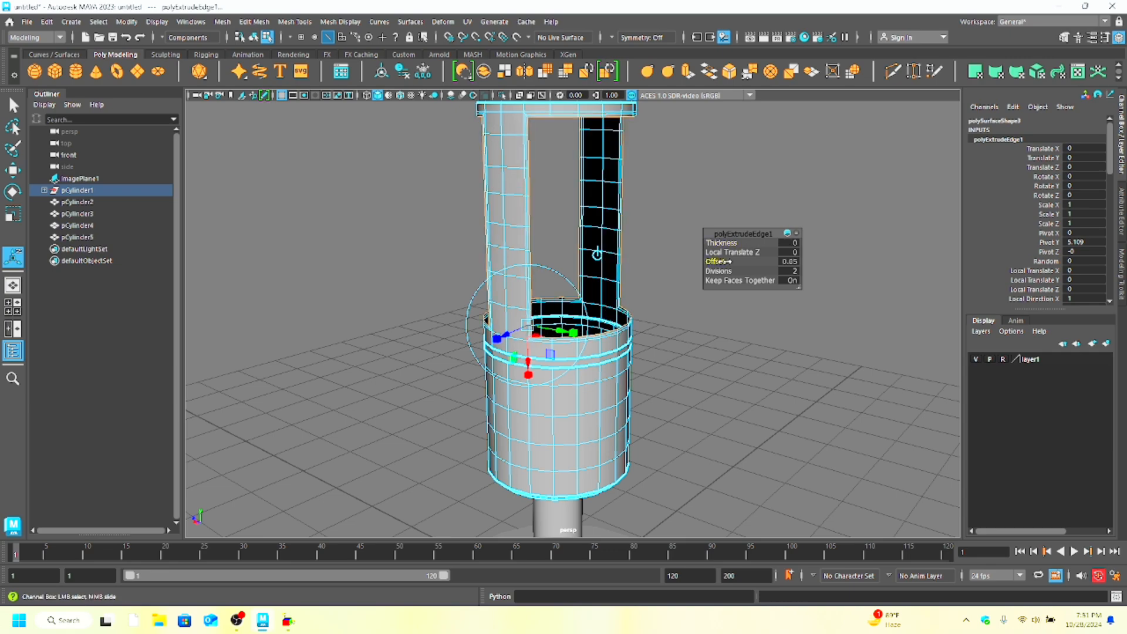
left_click_drag(513, 329, 724, 345, "alt")
key("ctrl+z")
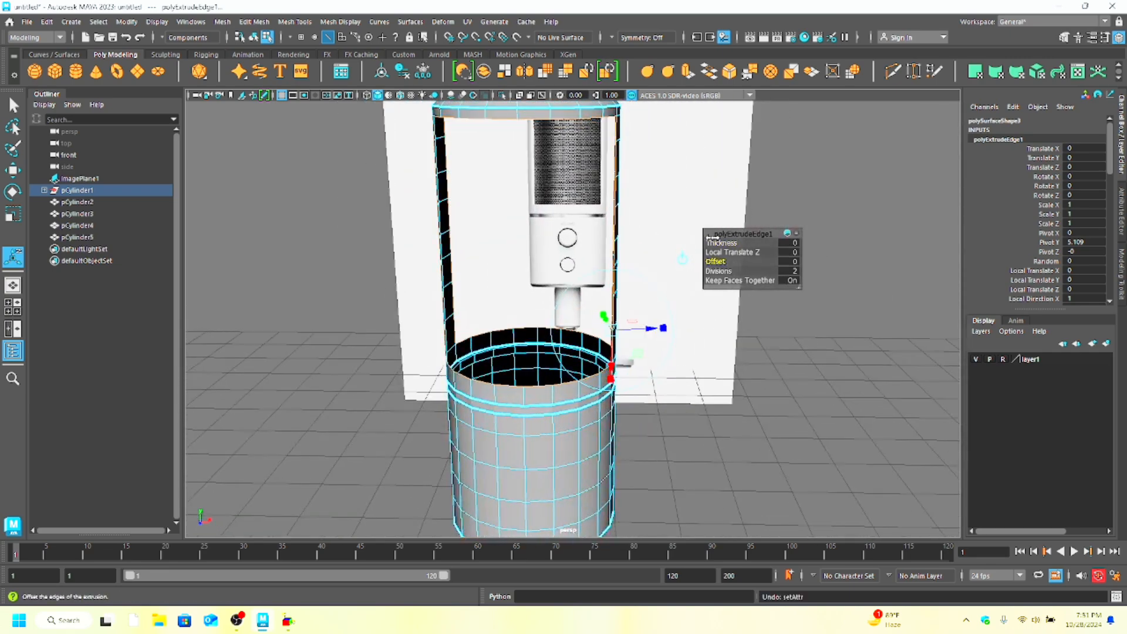
Step: Adjust the edge extrusion's thickness to form a thin inward rim around the grille openings
left_click_drag(723, 244, 724, 244)
mouse_move(713, 360)
left_mouse_down("alt")
mouse_move(646, 354)
mouse_move(704, 359)
left_mouse_up("alt")
scroll(526, 370, "up", 4)
left_click_drag(526, 369, 506, 358, "alt")
left_click_drag(724, 244, 714, 241)
Step: Inspect the thickened rim around the grille openings from several angles in object mode
scroll(554, 282, "down", 8)
left_click_drag(553, 283, 587, 317, "alt")
right_click_drag(625, 314, 681, 282)
left_click(734, 354)
left_click_drag(732, 354, 643, 360, "alt")
left_click(547, 372)
scroll(587, 364, "up", 4)
scroll(651, 357, "up", 2)
left_click(710, 361)
mouse_move(529, 365)
left_mouse_down("alt")
mouse_move(670, 373)
mouse_move(542, 379)
left_mouse_up("alt")
Step: Delete the middle edge loop on the extruded rim of both the front and back grille openings
right_click_drag(541, 285, 540, 252)
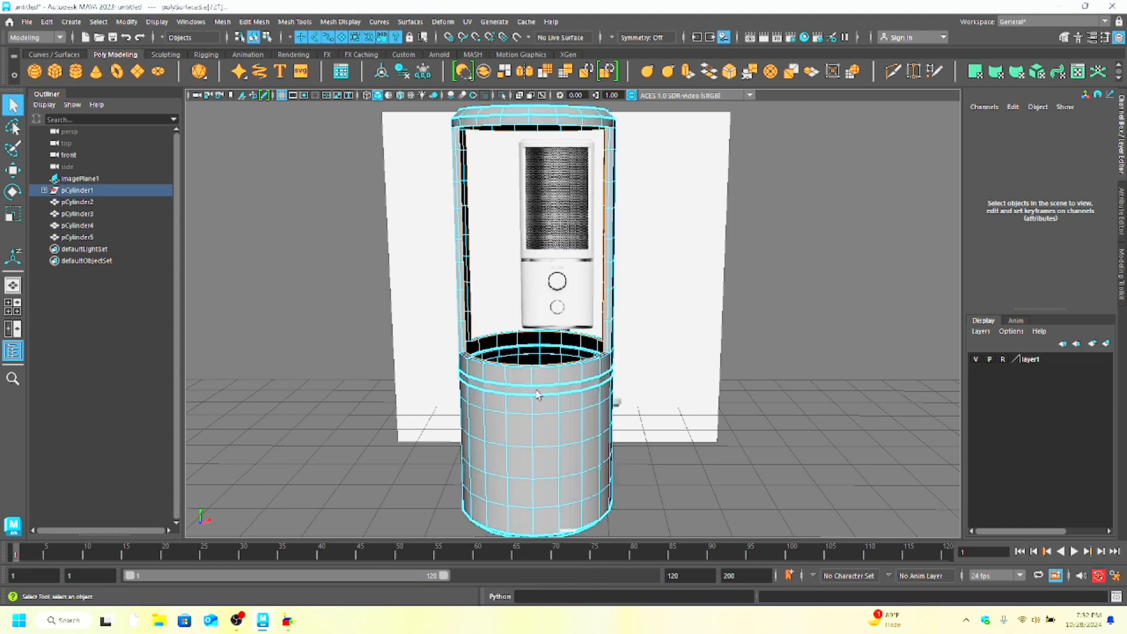
scroll(537, 390, "up", 2)
left_click_drag(554, 390, 573, 396, "alt")
double_click(542, 386)
scroll(543, 394, "up", 2)
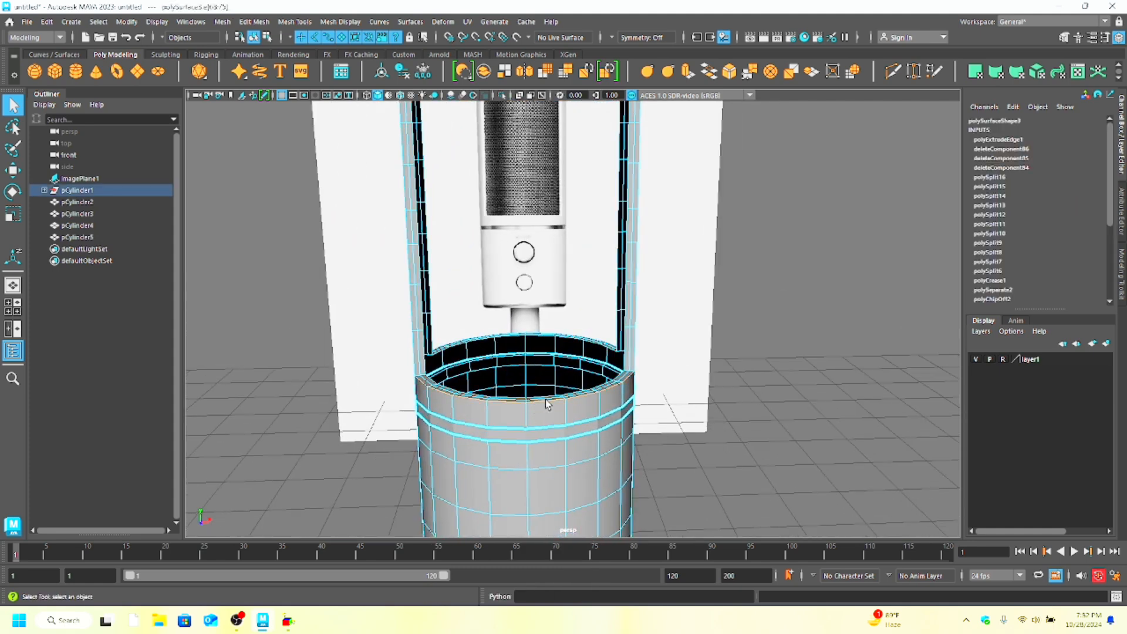
left_click_drag(392, 409, 480, 409, "alt")
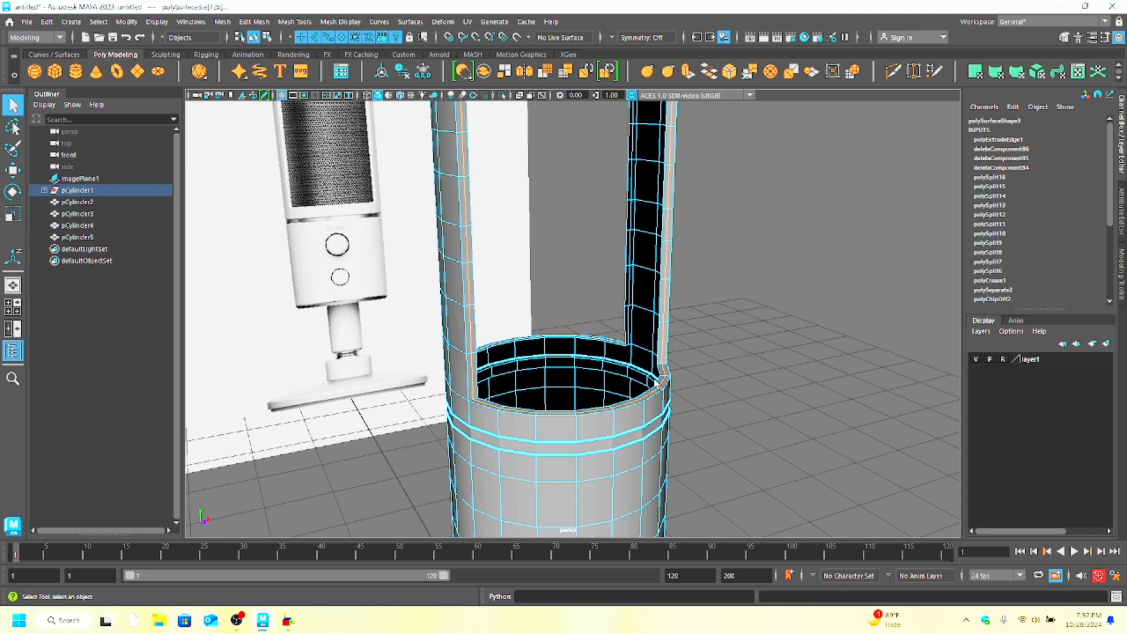
key("Delete")
left_click_drag(485, 389, 596, 382, "alt")
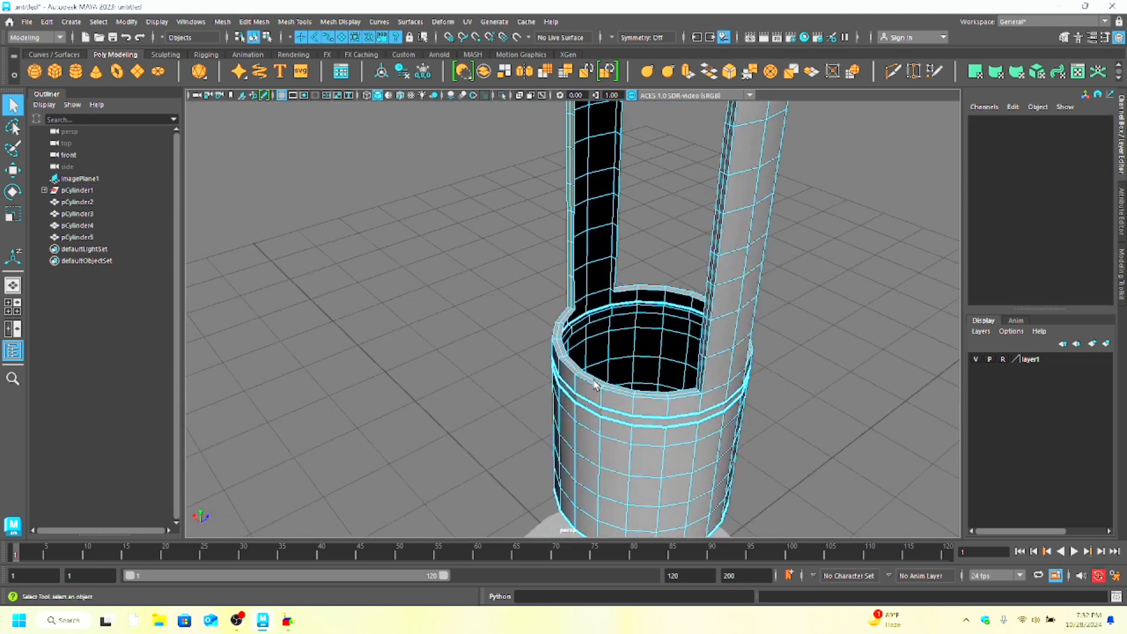
double_click(594, 382)
key("Delete")
Step: Crease the inner edge loops of the grille opening rim with the Crease tool
left_click(597, 382)
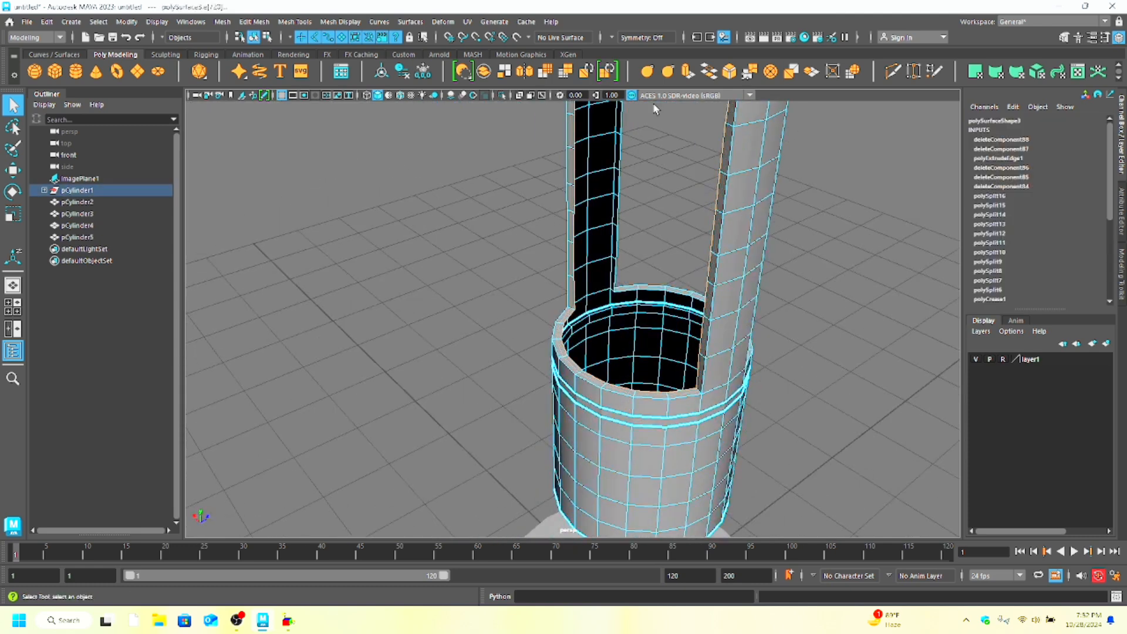
left_click(648, 73)
middle_click_drag(650, 218, 677, 224)
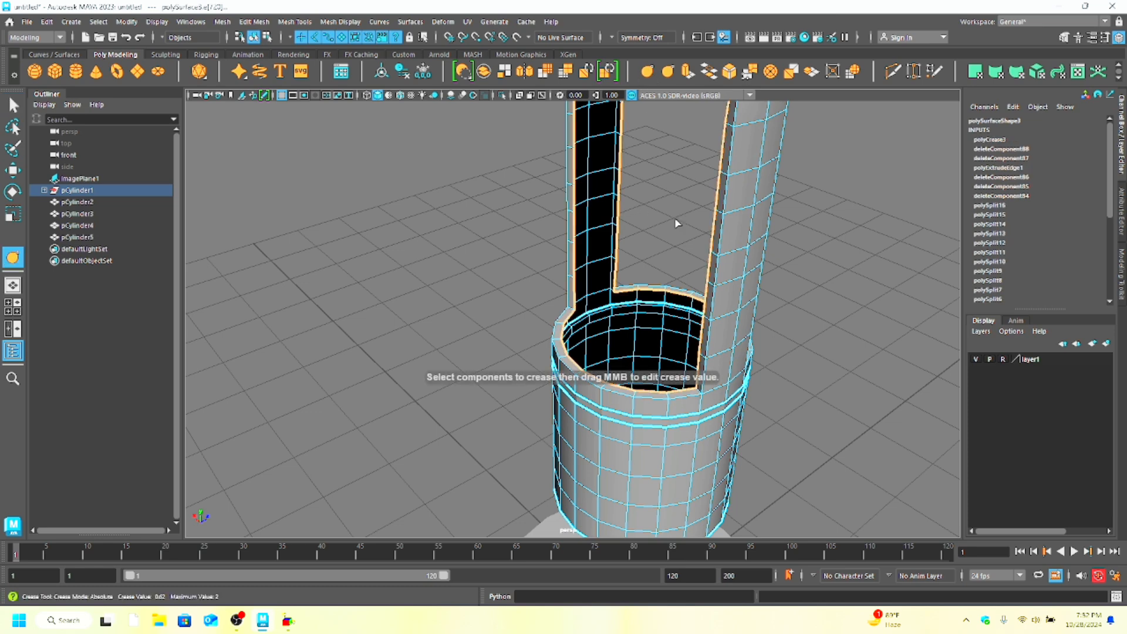
left_click(841, 269)
Step: Crease the outer edge loop around the back grille opening
double_click(555, 351)
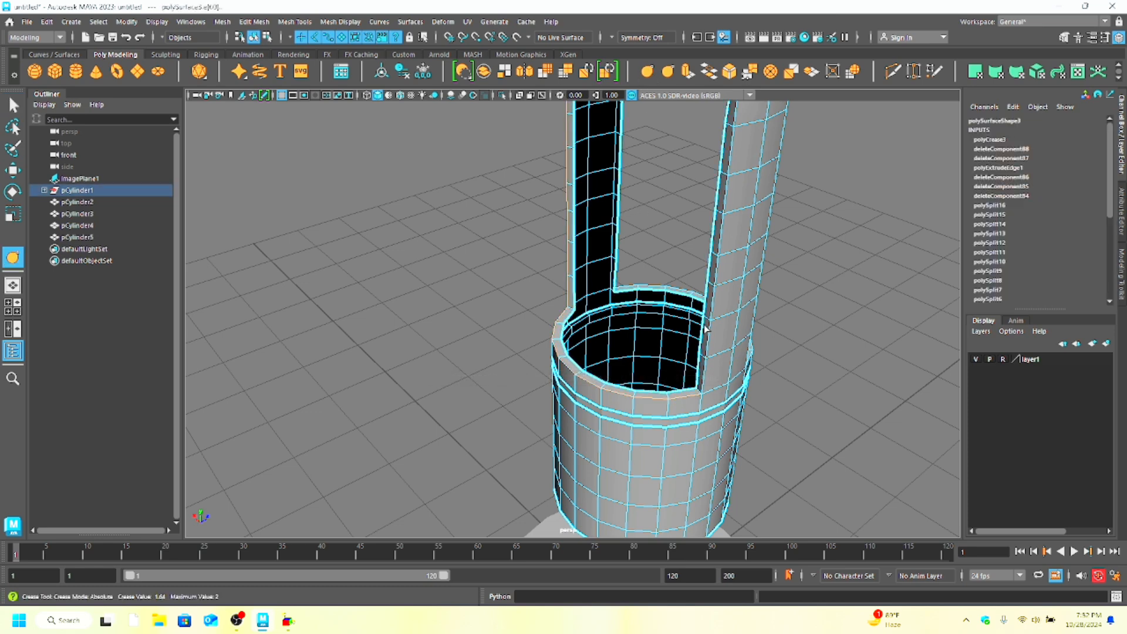
scroll(711, 317, "down", 3)
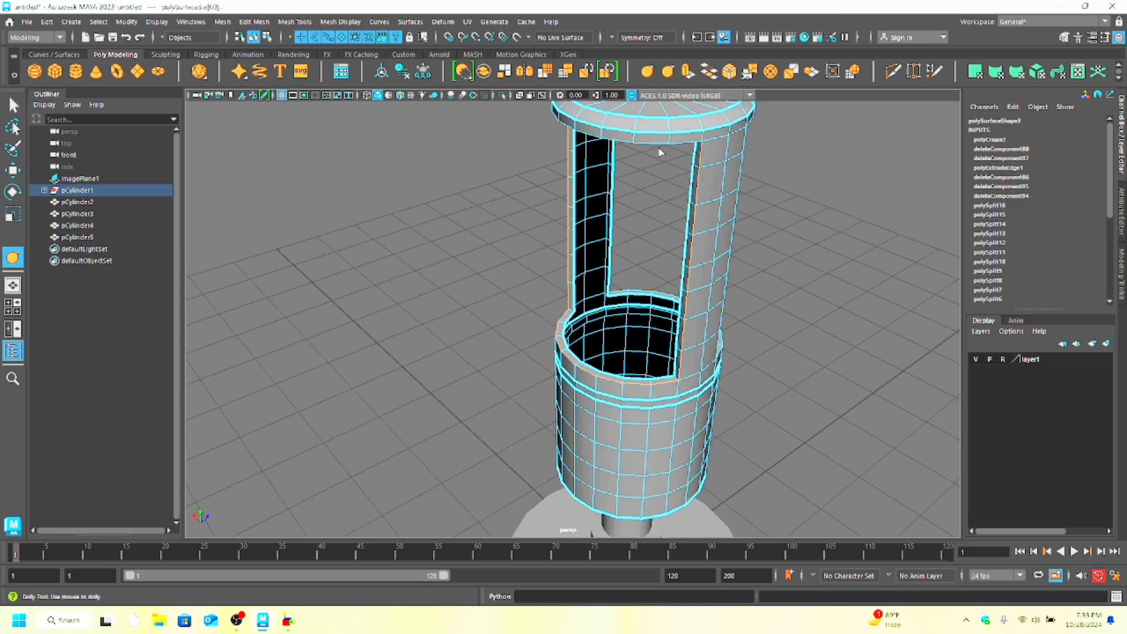
left_click(648, 73)
middle_click_drag(584, 174, 617, 188)
scroll(704, 252, "down", 2)
left_click(747, 277)
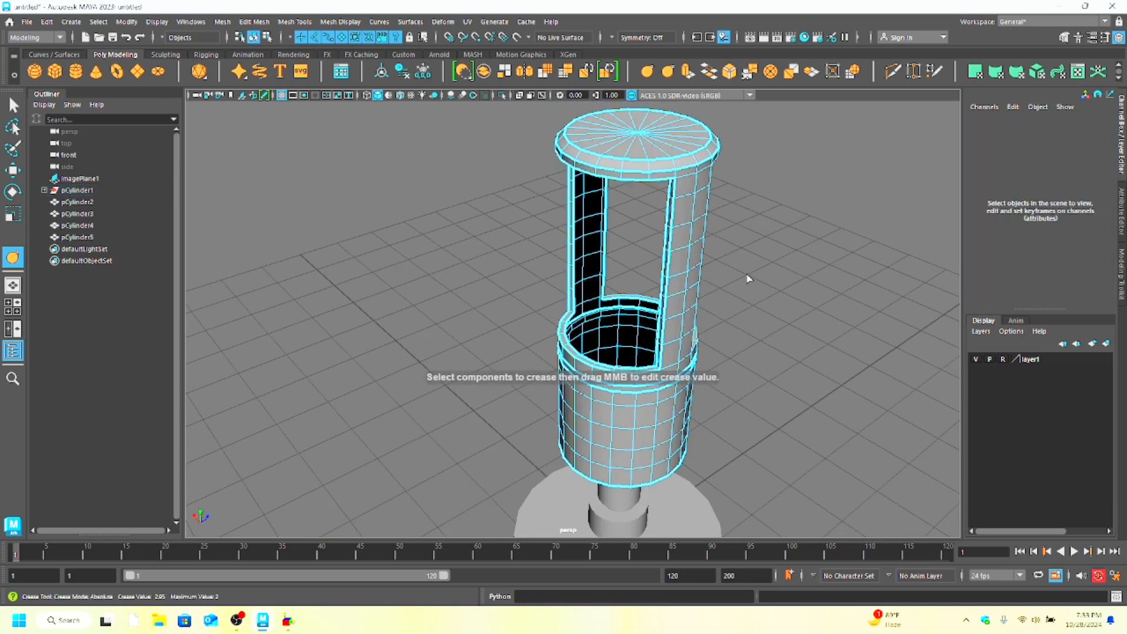
Step: Crease the outer edge loop around the front grille opening
left_click_drag(748, 277, 495, 248, "alt")
scroll(495, 248, "up", 4)
left_click(455, 325)
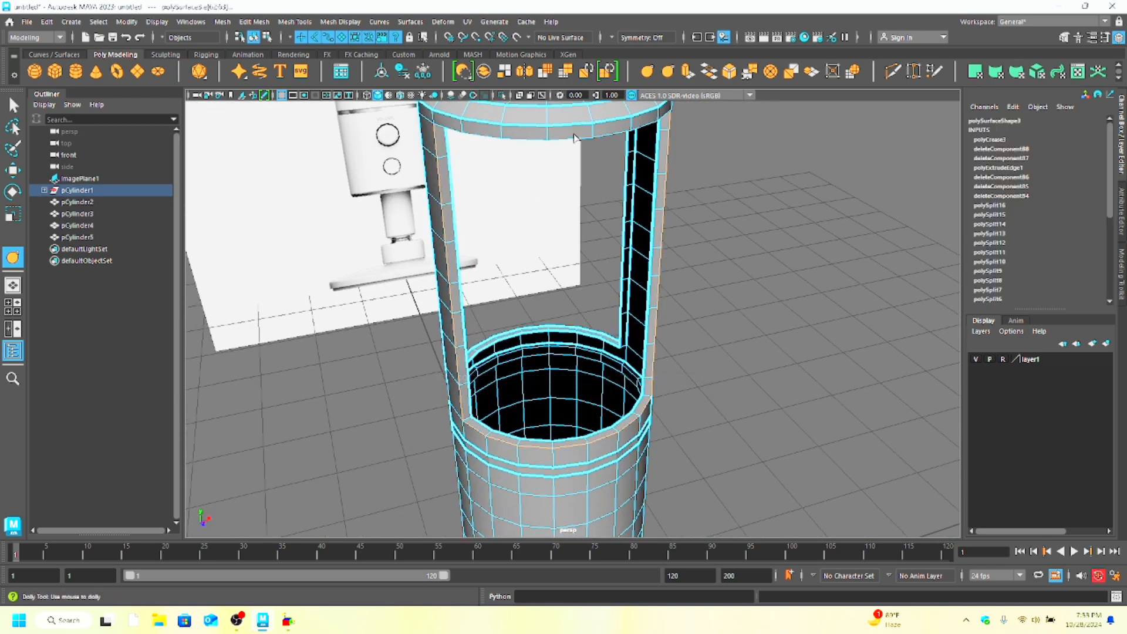
left_click(648, 72)
middle_click_drag(646, 171, 681, 191)
left_click(732, 284)
Step: Preview the creased body in smooth mesh display and return it to the unsmoothed display
scroll(733, 284, "down", 5)
left_click_drag(732, 284, 652, 282, "alt")
key("3")
left_click_drag(604, 319, 639, 321, "alt")
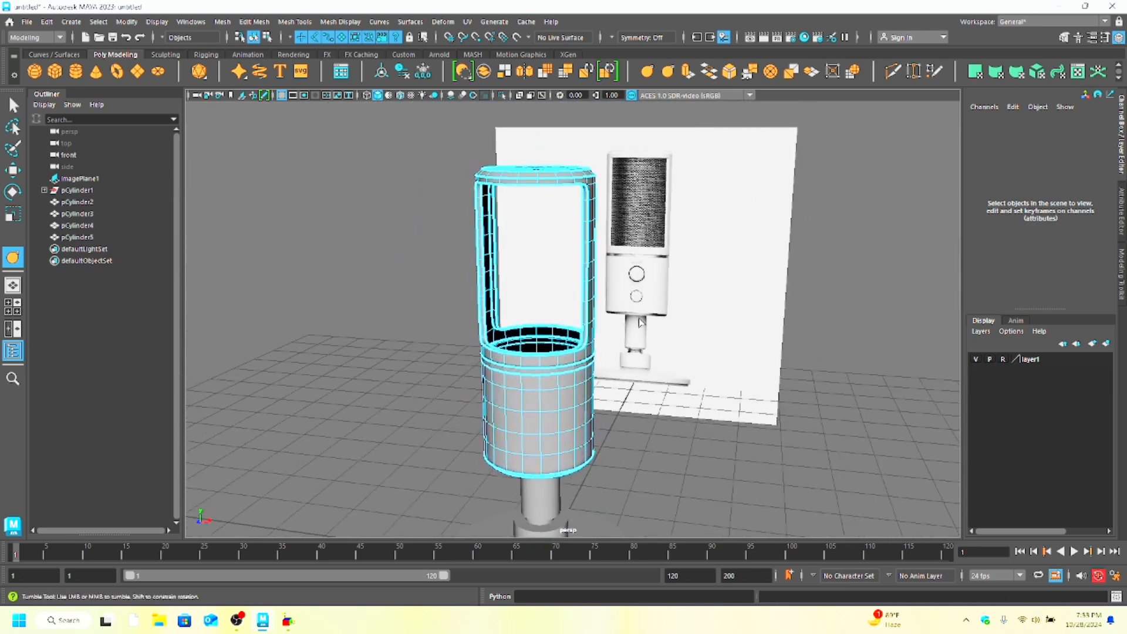
key("1")
mouse_move(581, 356)
left_mouse_down("alt")
mouse_move(506, 347)
mouse_move(576, 351)
left_mouse_up("alt")
Step: Select the stand's upper neck cylinder directly under the body and isolate it in the perspective view
key("space")
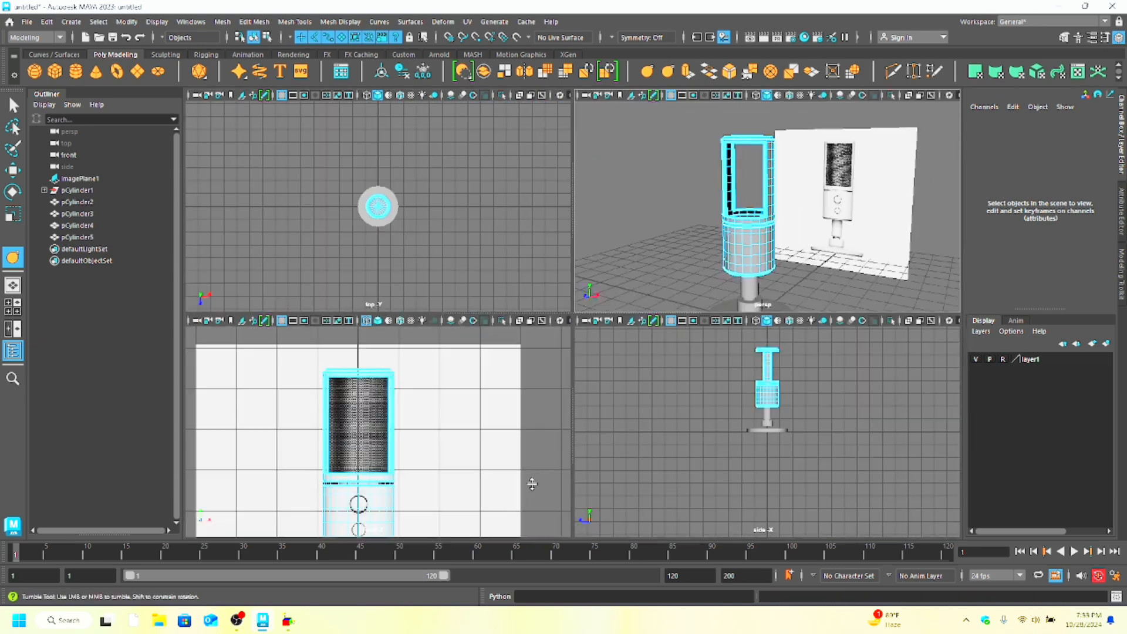
key("space")
scroll(656, 399, "up", 6)
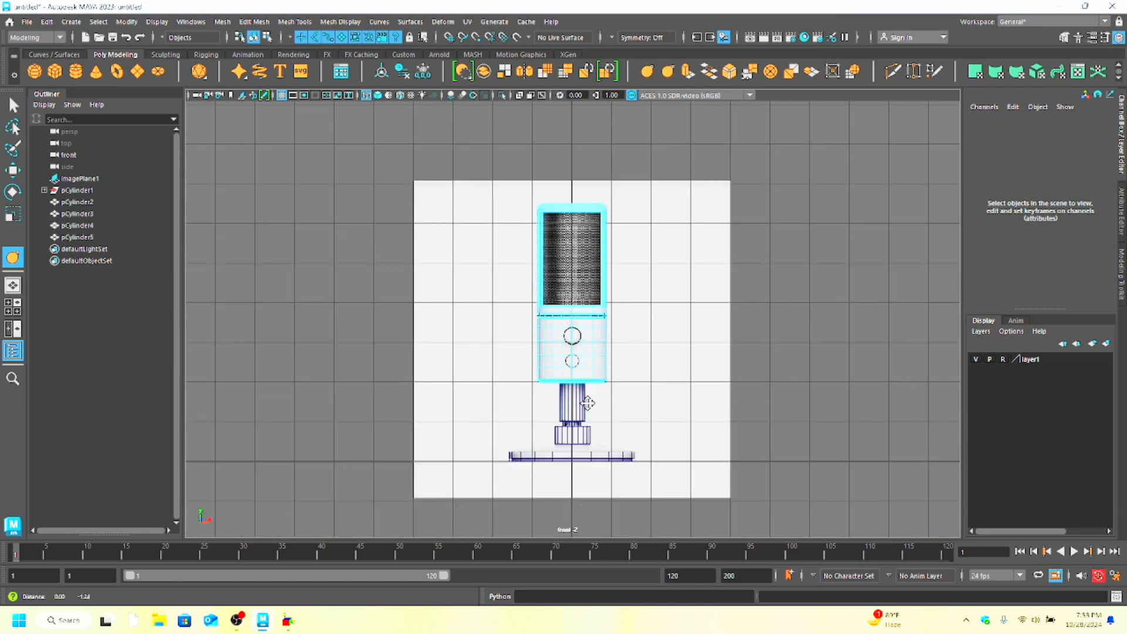
middle_click_drag(535, 371, 533, 397, "alt")
right_click_drag(533, 398, 595, 380, "alt")
middle_click_drag(503, 347, 515, 370, "alt")
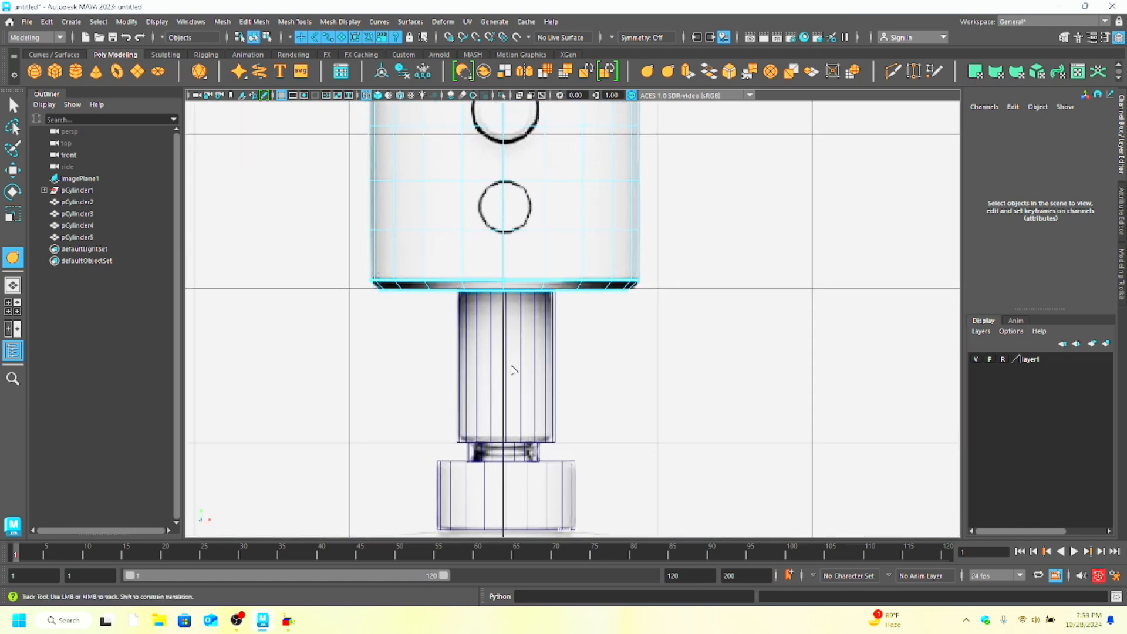
left_click(521, 376)
key("space")
left_click_drag(521, 376, 522, 336)
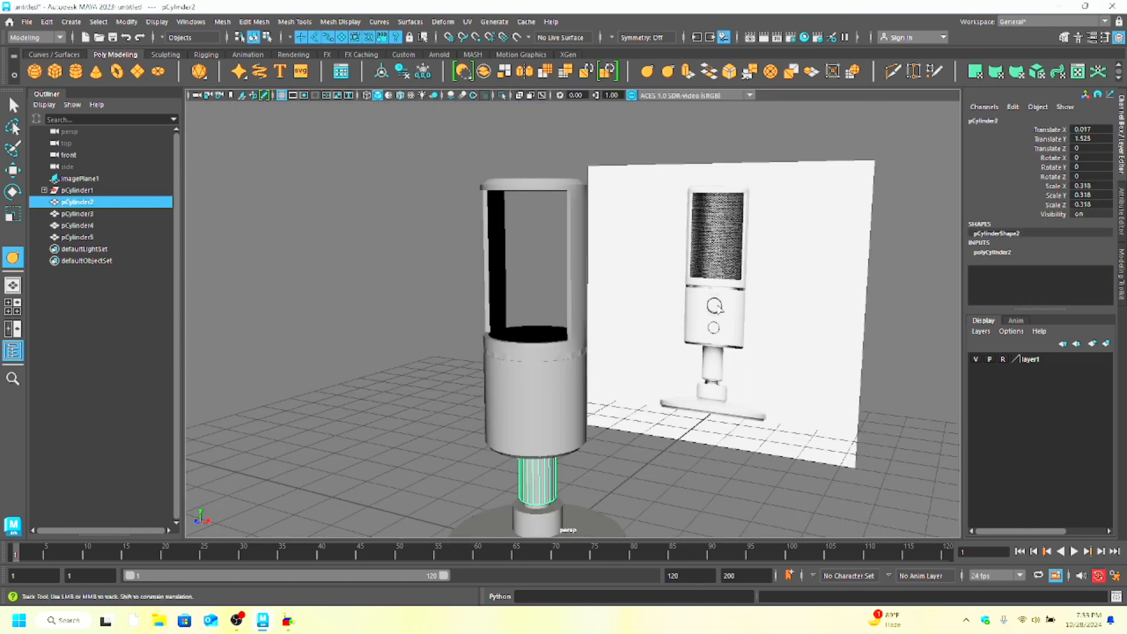
left_click_drag(522, 417, 531, 364, "alt")
middle_click_drag(536, 446, 535, 330, "alt")
key("ctrl+1")
left_click_drag(539, 372, 543, 382, "alt")
right_click_drag(543, 382, 609, 435, "alt")
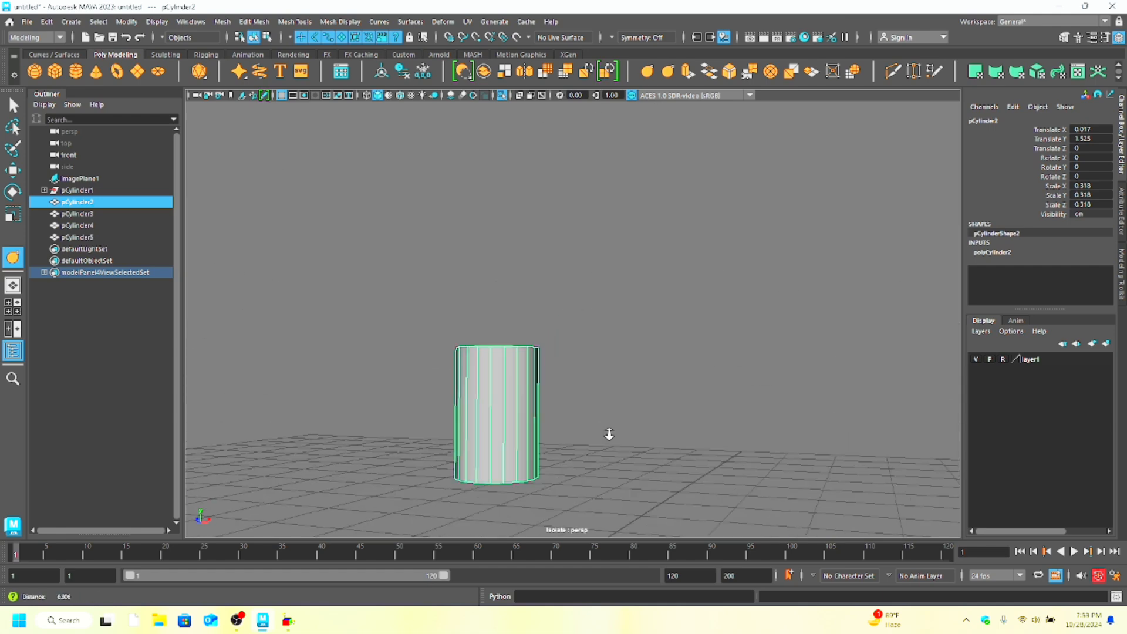
Step: Delete the top cap of the isolated neck cylinder, leaving its upper end open
middle_click_drag(513, 429, 560, 410, "alt")
left_click_drag(517, 344, 519, 405, "alt")
right_click_drag(539, 416, 545, 322)
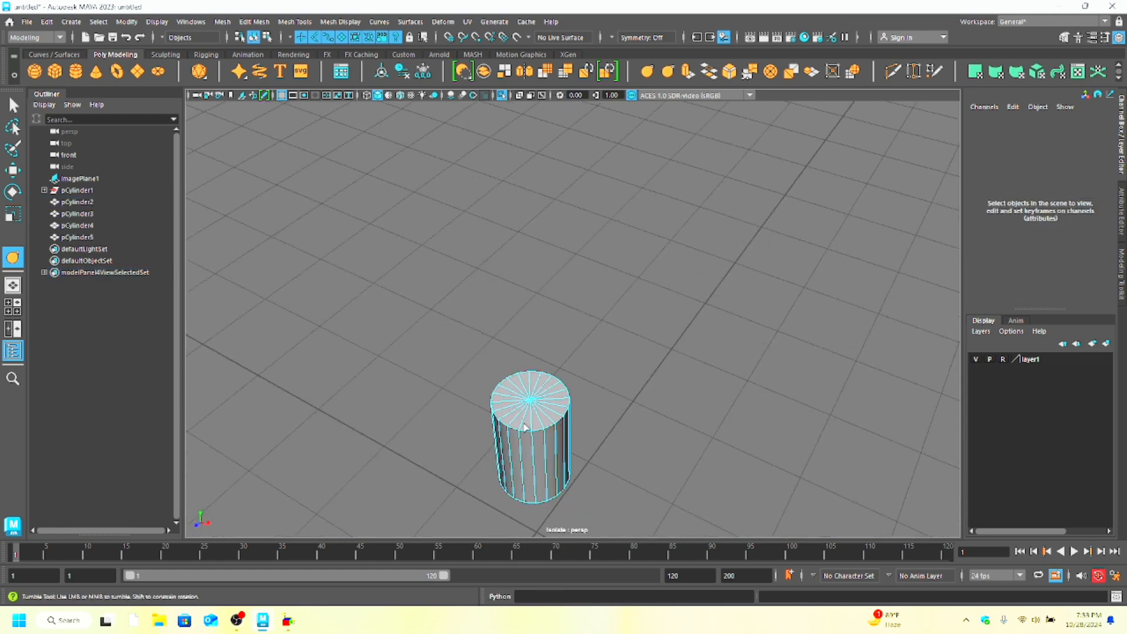
left_click(526, 421)
mouse_move(521, 421)
left_mouse_down()
mouse_move(540, 396)
mouse_move(541, 409)
left_mouse_up()
key("Delete")
key("space")
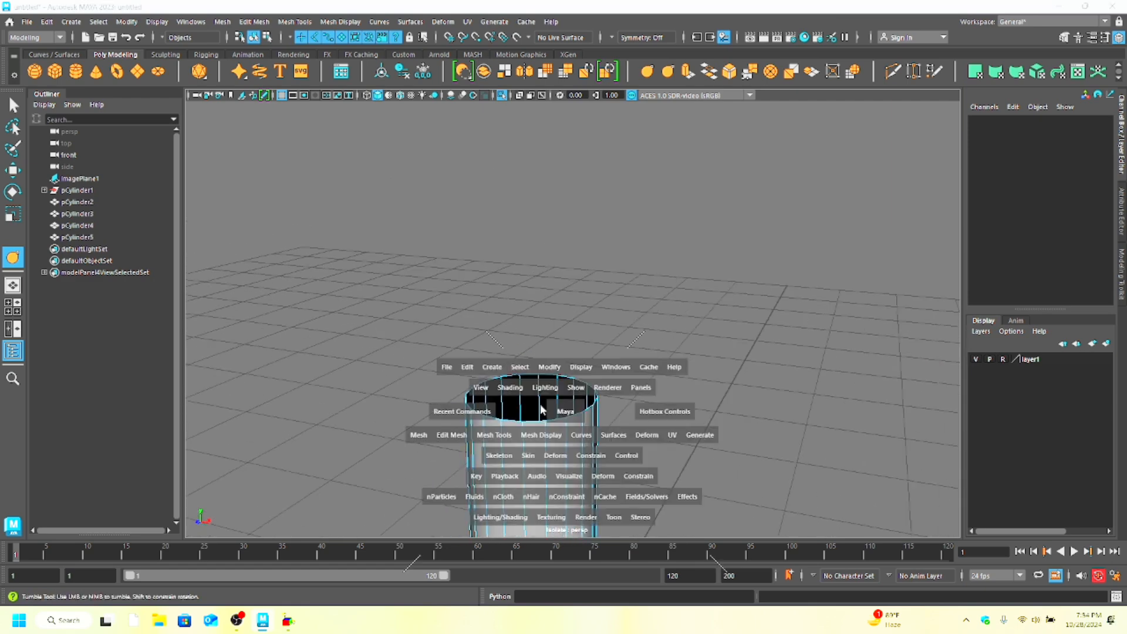
Step: Bevel the bottom edge of the stand's upper neck cylinder in the front view with a fraction of 0.14
key("space")
right_click_drag(474, 429, 471, 405, "alt")
right_click_drag(476, 318, 476, 317)
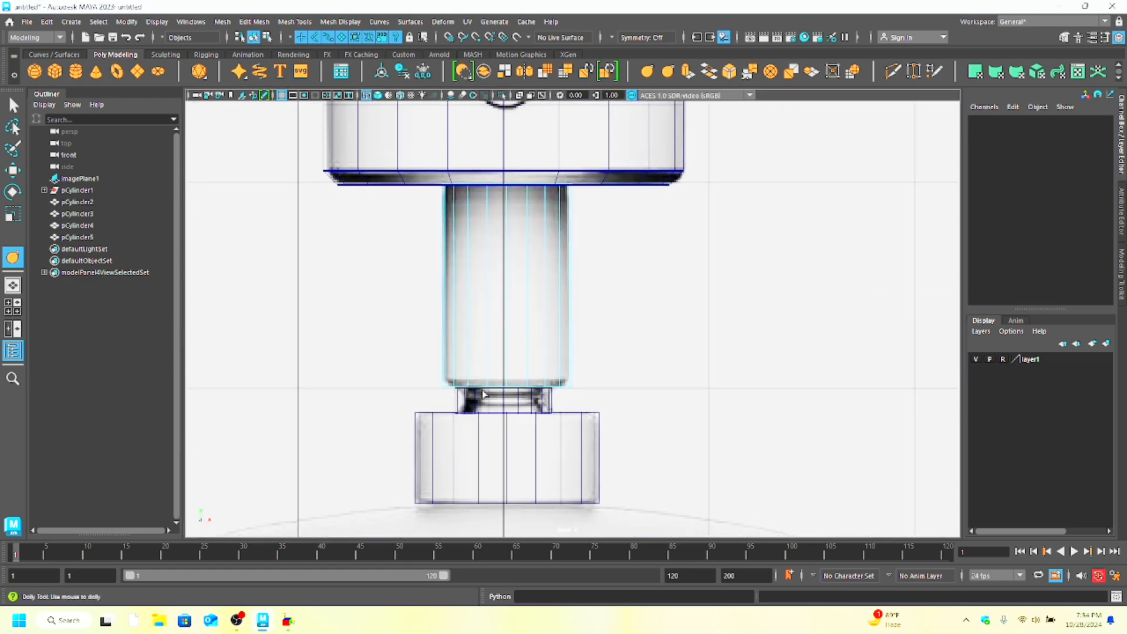
left_click(480, 389)
key("ctrl+b")
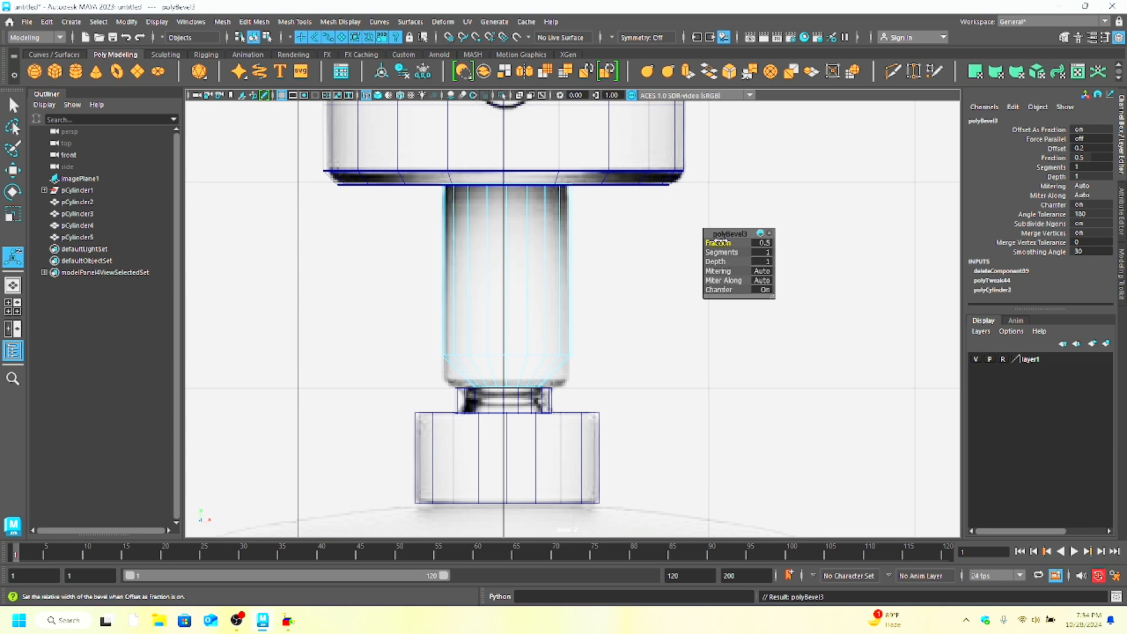
left_click_drag(719, 242, 700, 248)
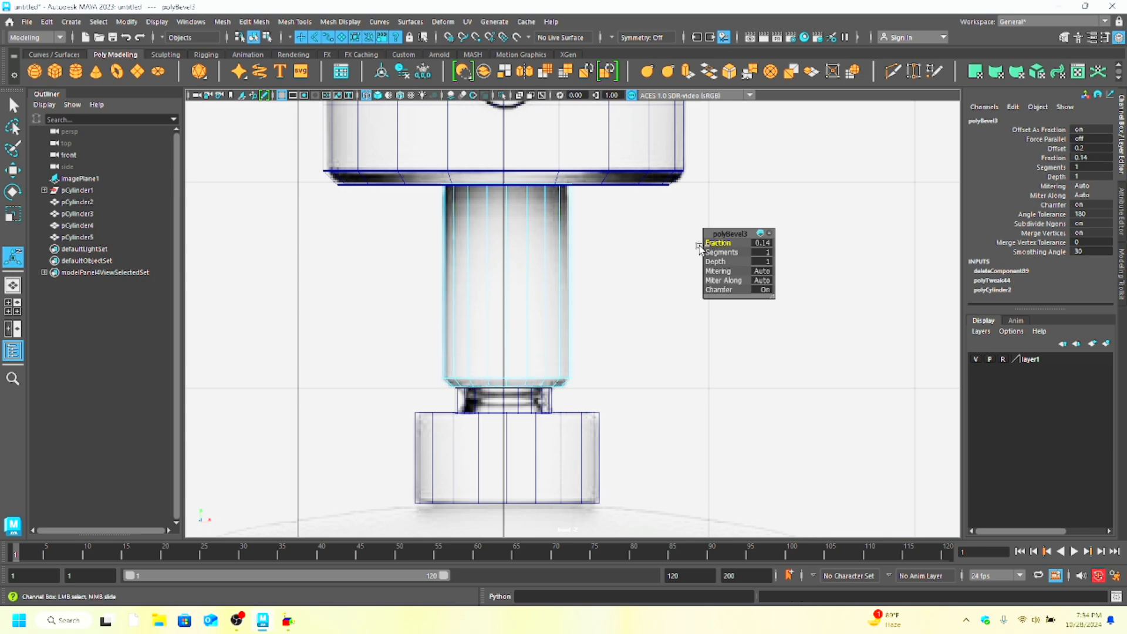
Step: Insert four horizontal edge loops spaced along the height of the neck cylinder with Multi-Cut
key("ctrl+shift+x")
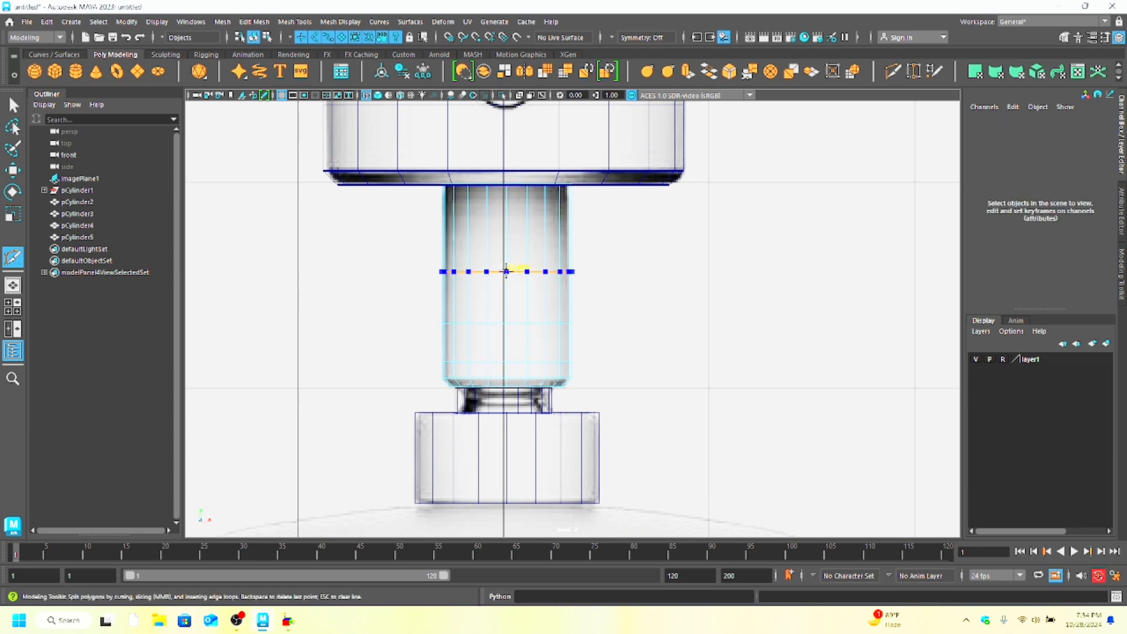
left_click(507, 272, "ctrl")
left_click(507, 230, "ctrl")
scroll(536, 308, "down", 5)
scroll(546, 334, "up", 2)
Step: Return the neck cylinder to object mode and end its isolation so the whole microphone shows in the perspective view
right_click_drag(513, 285, 484, 277)
key("w")
scroll(587, 425, "up", 6)
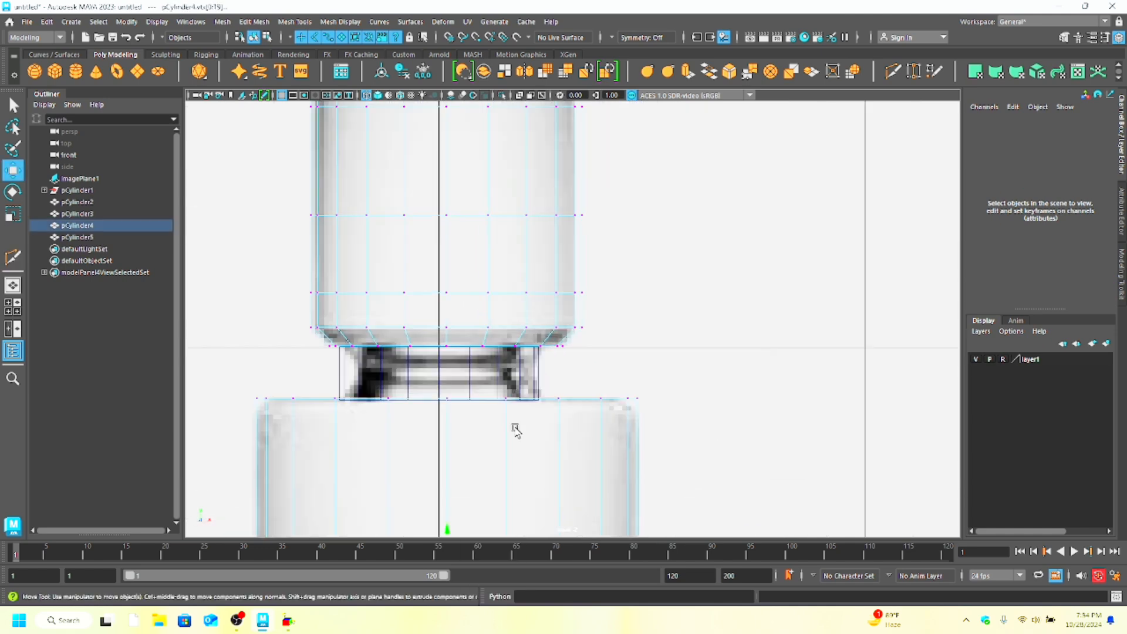
scroll(515, 431, "up", 1)
middle_click_drag(412, 425, 494, 436, "alt")
key("space")
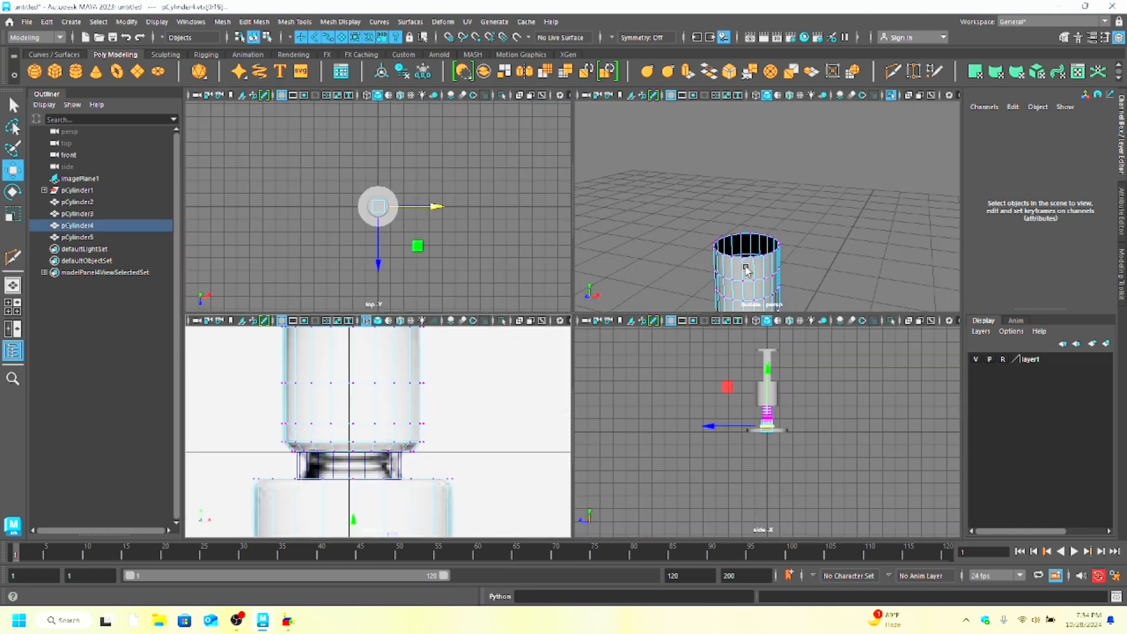
left_click(802, 238)
key("space")
left_click_drag(645, 344, 711, 327, "alt")
scroll(711, 327, "down", 5)
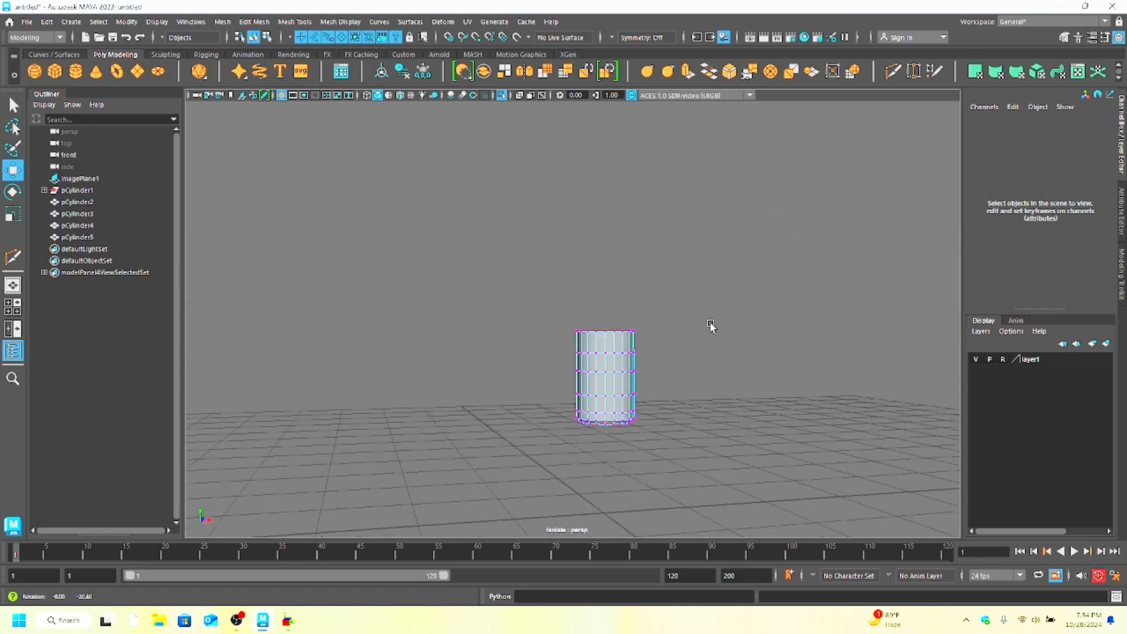
right_click_drag(596, 357, 675, 262)
key("ctrl+1")
scroll(648, 463, "up", 1)
middle_click_drag(649, 463, 637, 420, "alt")
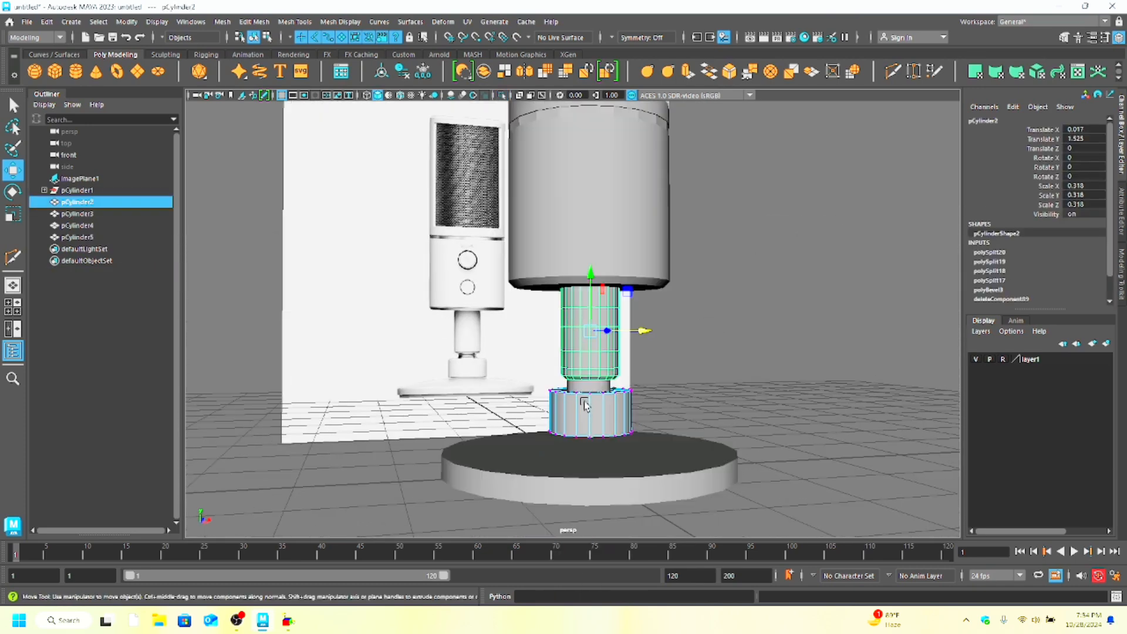
Step: Select the small connector cylinder between the neck and the collar and isolate it in the perspective view
scroll(587, 399, "up", 3)
left_click(604, 414)
scroll(625, 424, "up", 1)
key("ctrl+1")
key("space")
key("space")
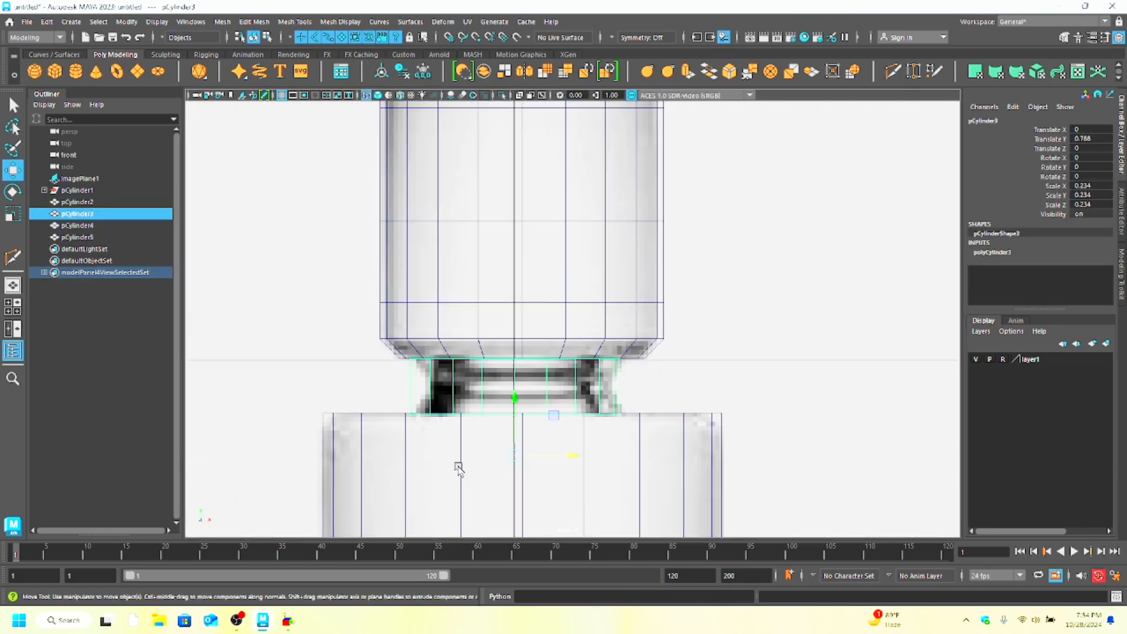
key("space")
key("space")
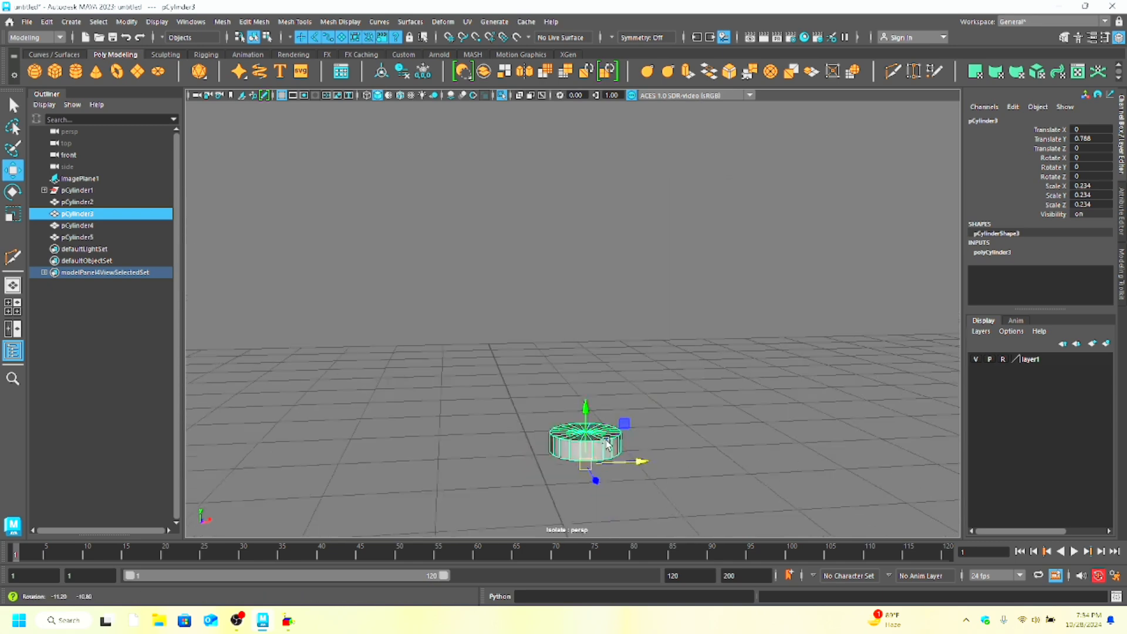
key("space")
key("space")
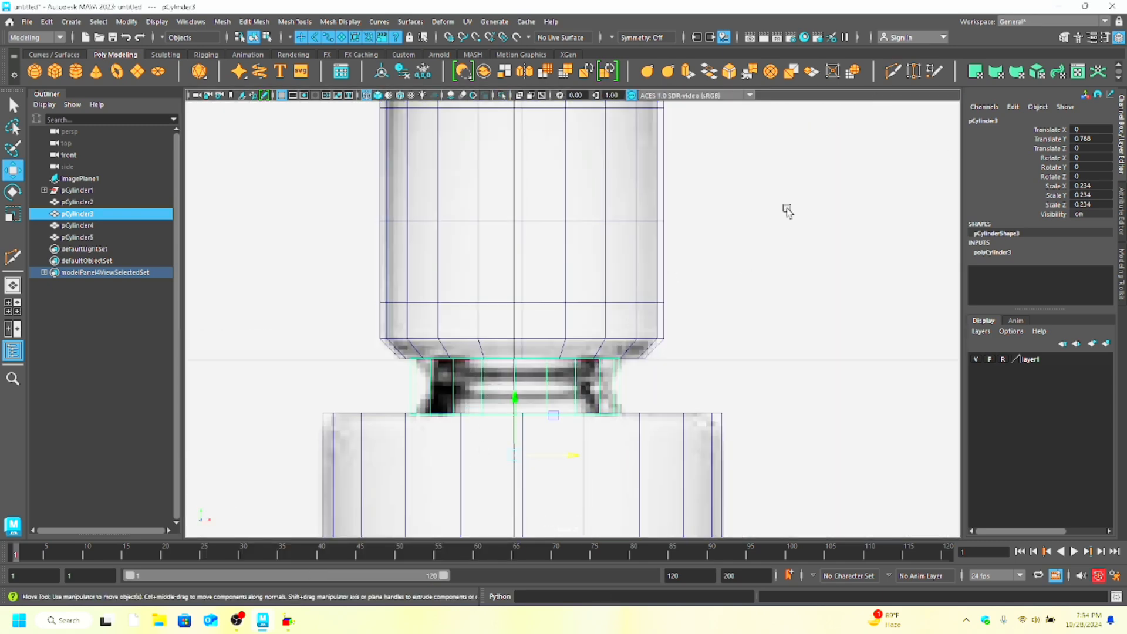
Step: Insert three horizontal edge loops around the small connector cylinder in the front view
right_click_drag(484, 392, 494, 252)
left_click(893, 72)
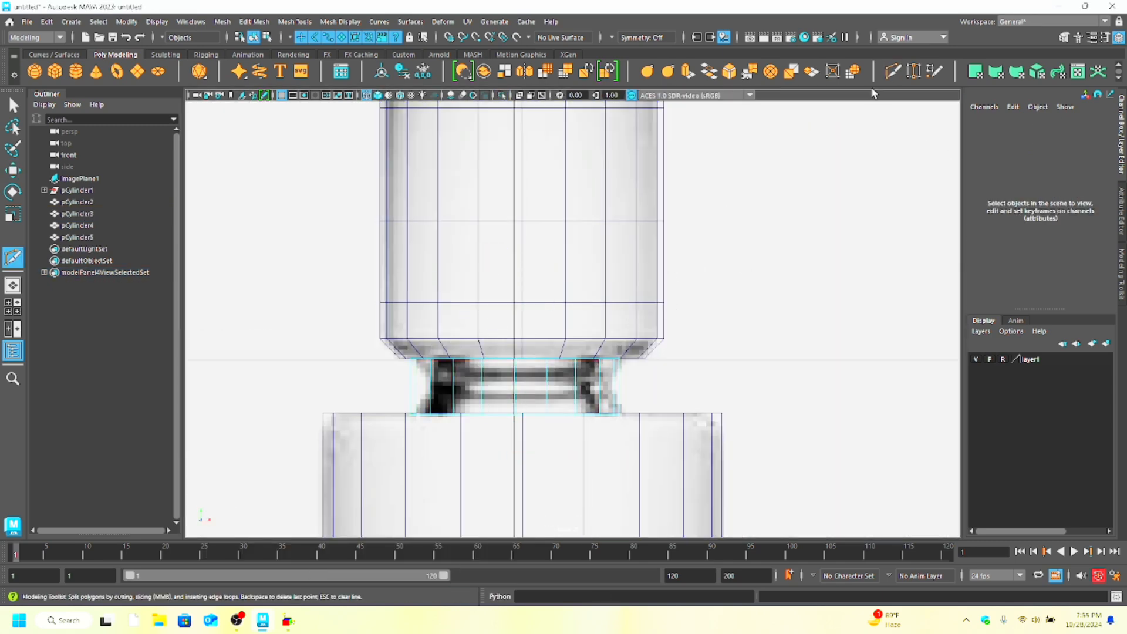
left_click(521, 382, "ctrl")
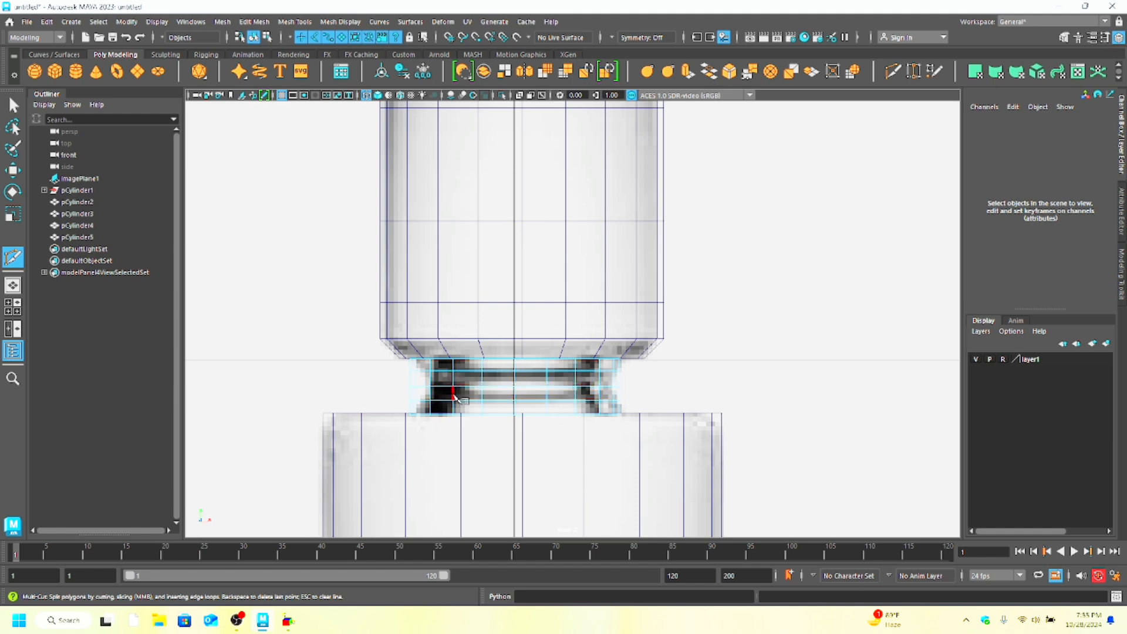
Step: Scale the connector's middle and lower edge loops inward to follow the narrowed waist in the reference
key("w")
double_click(499, 385)
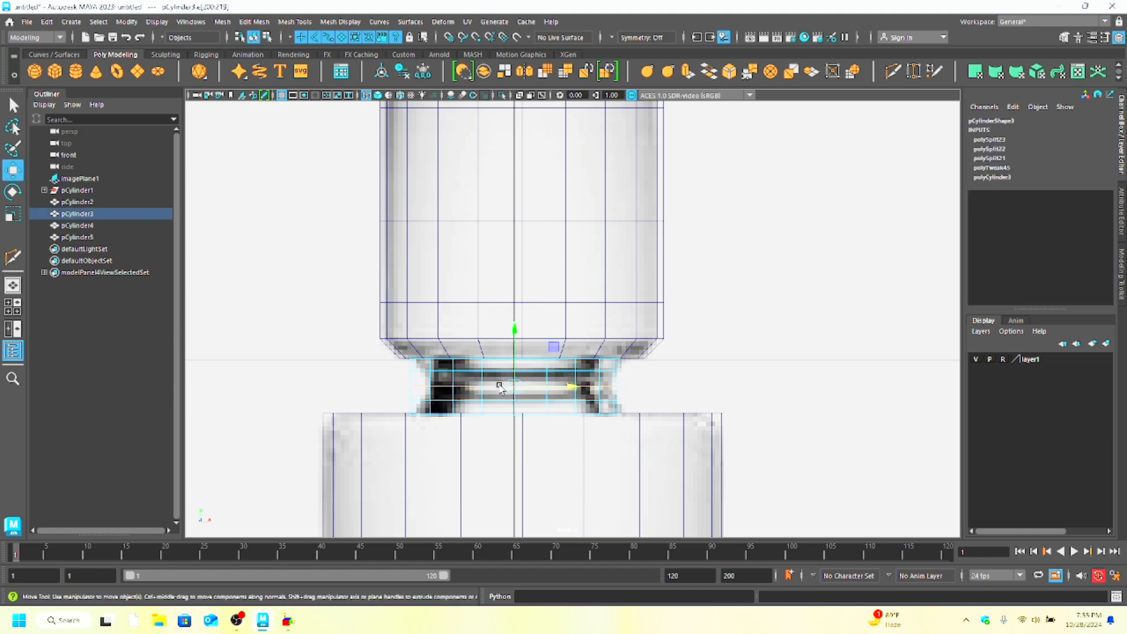
key("r")
left_click_drag(500, 387, 488, 388)
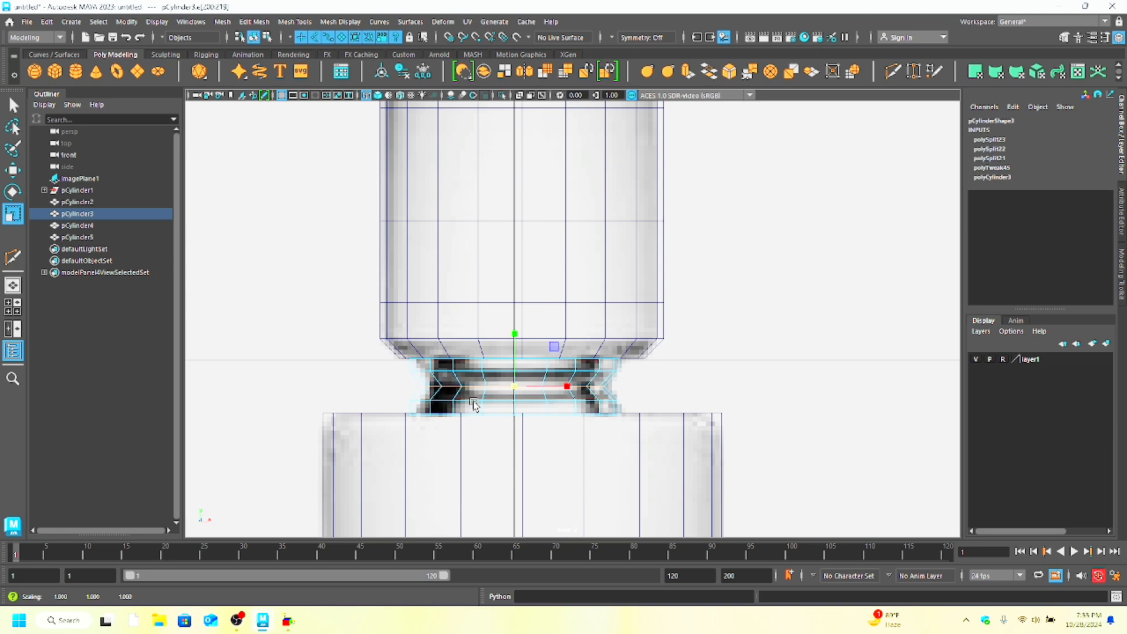
left_click(488, 405)
double_click(563, 402)
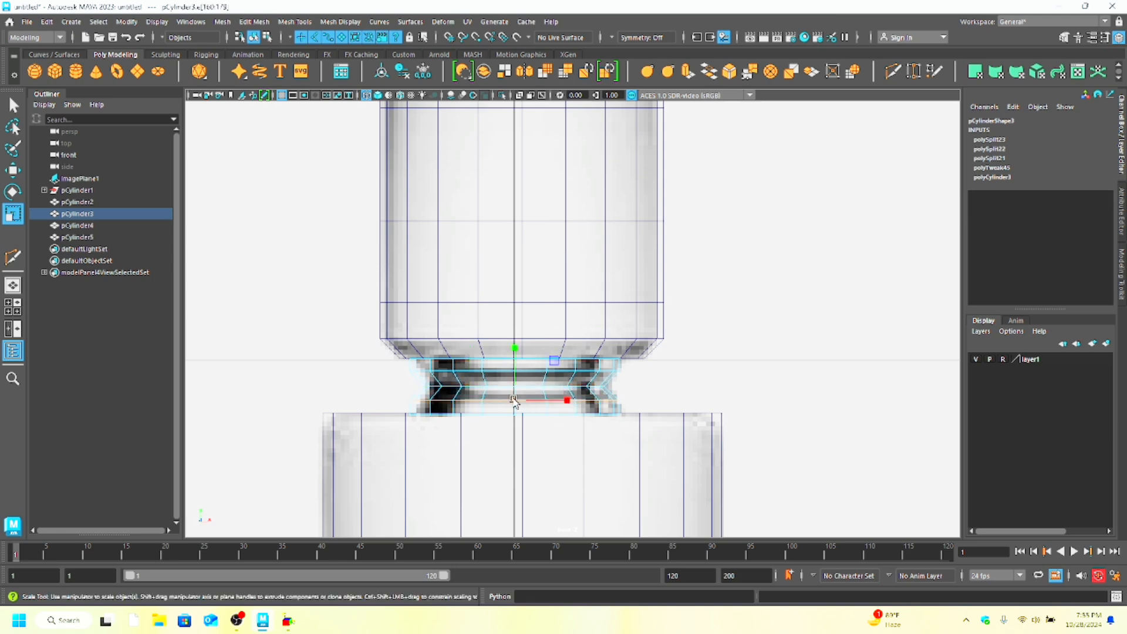
left_click_drag(515, 401, 506, 403)
Step: Move the connector's bottom edge loop slightly up and its top edge loop slightly down to match the reference
double_click(482, 414)
key("w")
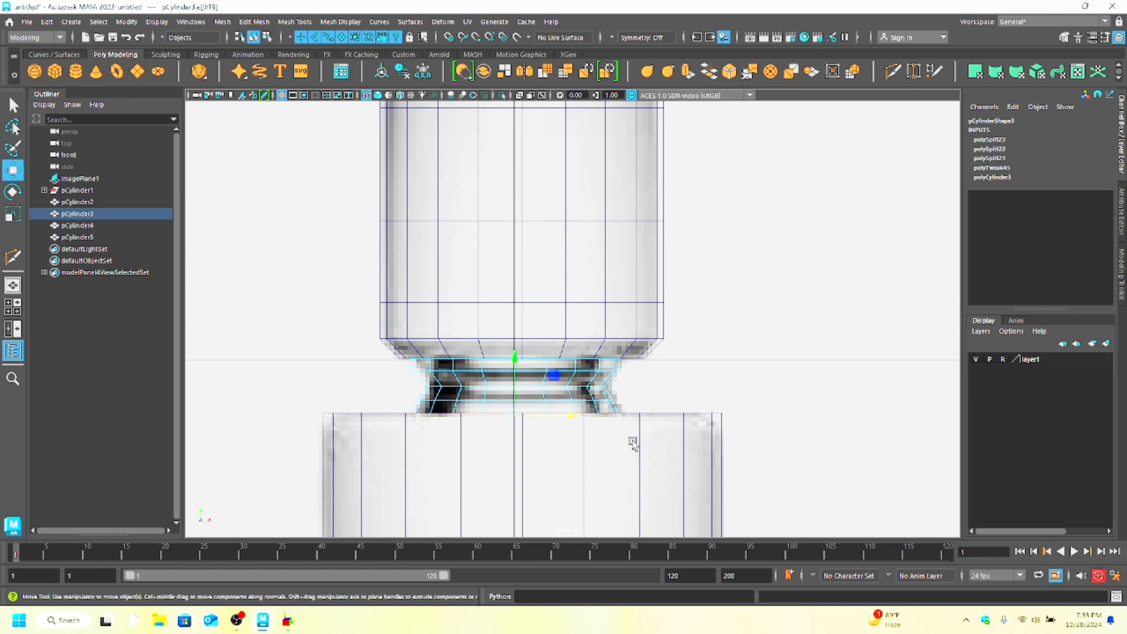
left_click_drag(513, 372, 515, 370)
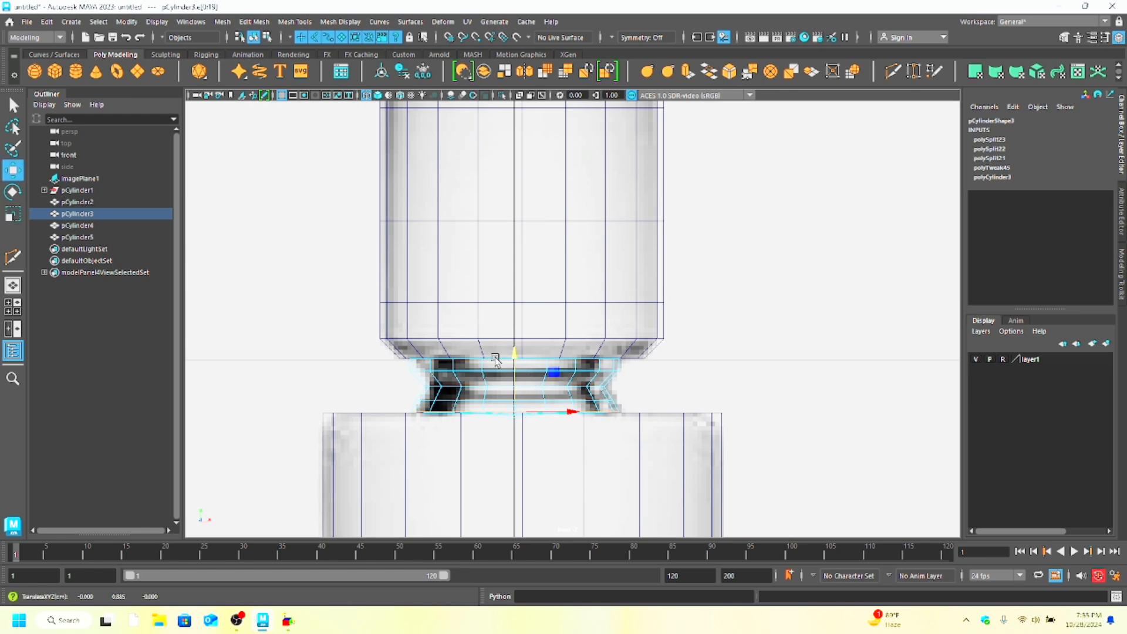
double_click(504, 358)
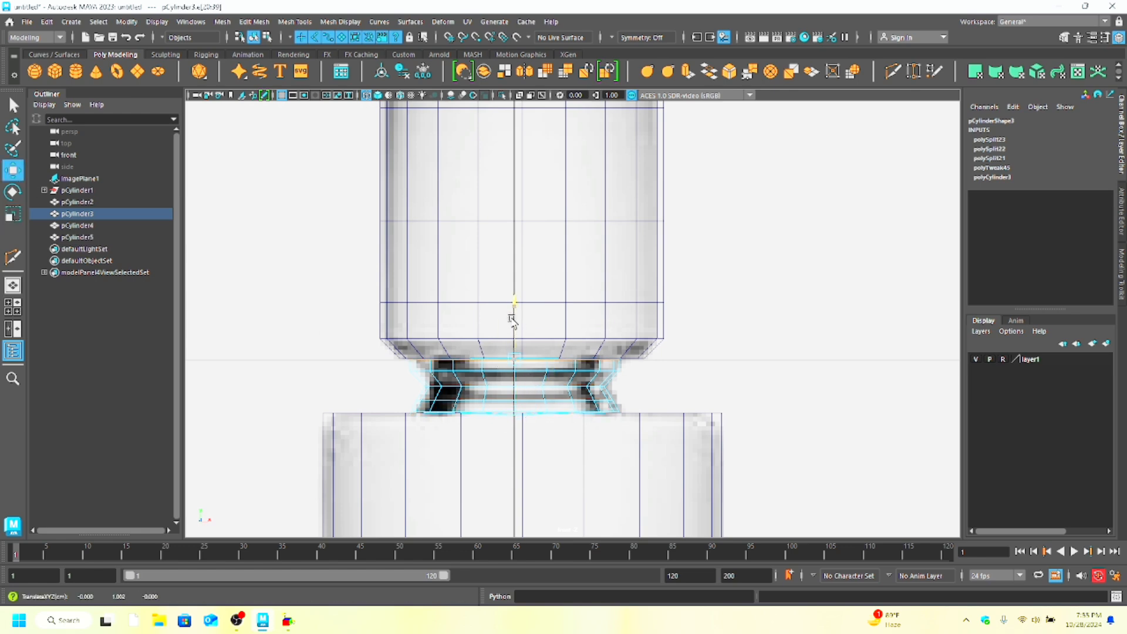
Step: Scale the connector's upper inner edge loop slightly inward to follow the reference outline
double_click(474, 370)
left_click(13, 214)
left_click_drag(515, 371, 506, 374)
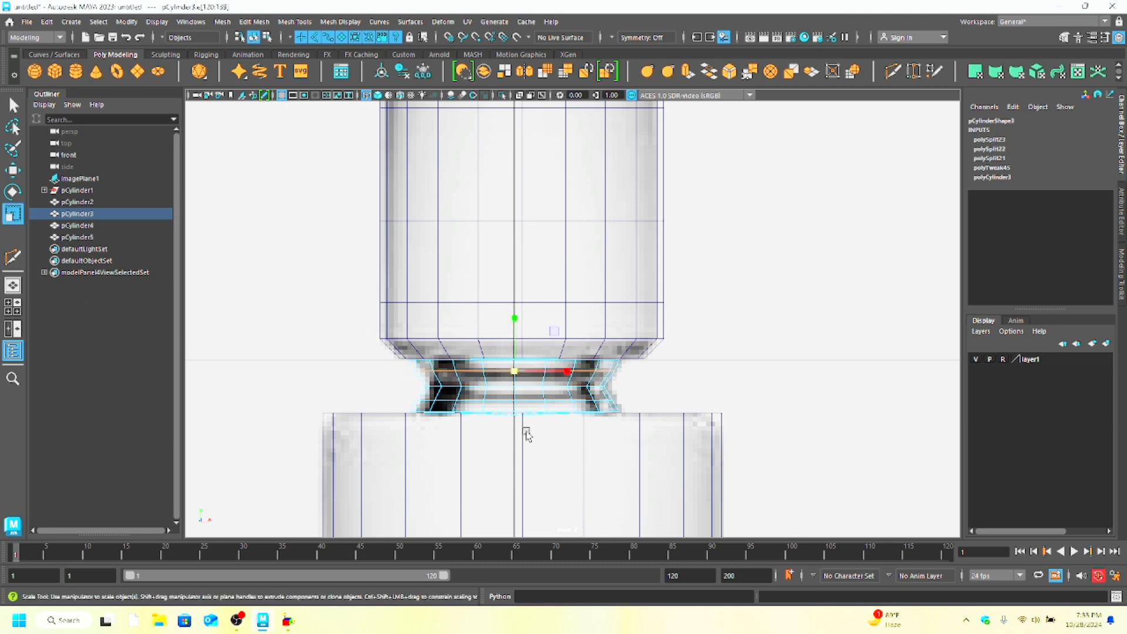
Step: Bevel the connector's middle edge loop with fraction 0.5 and adjust the two resulting loops to the reference's waist
double_click(494, 387)
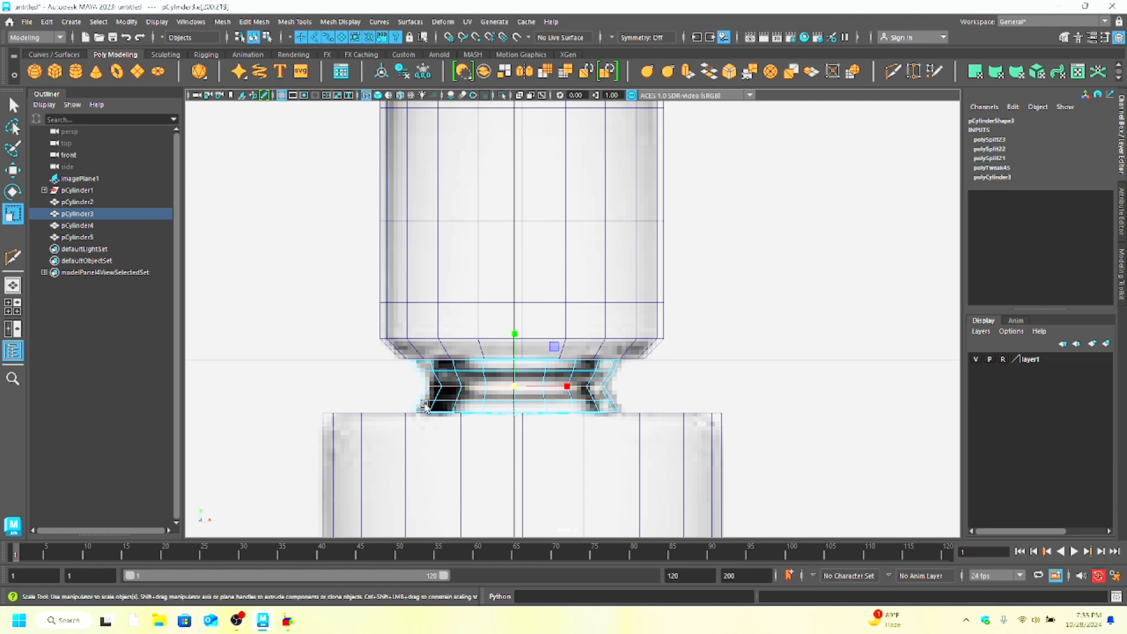
key("ctrl+b")
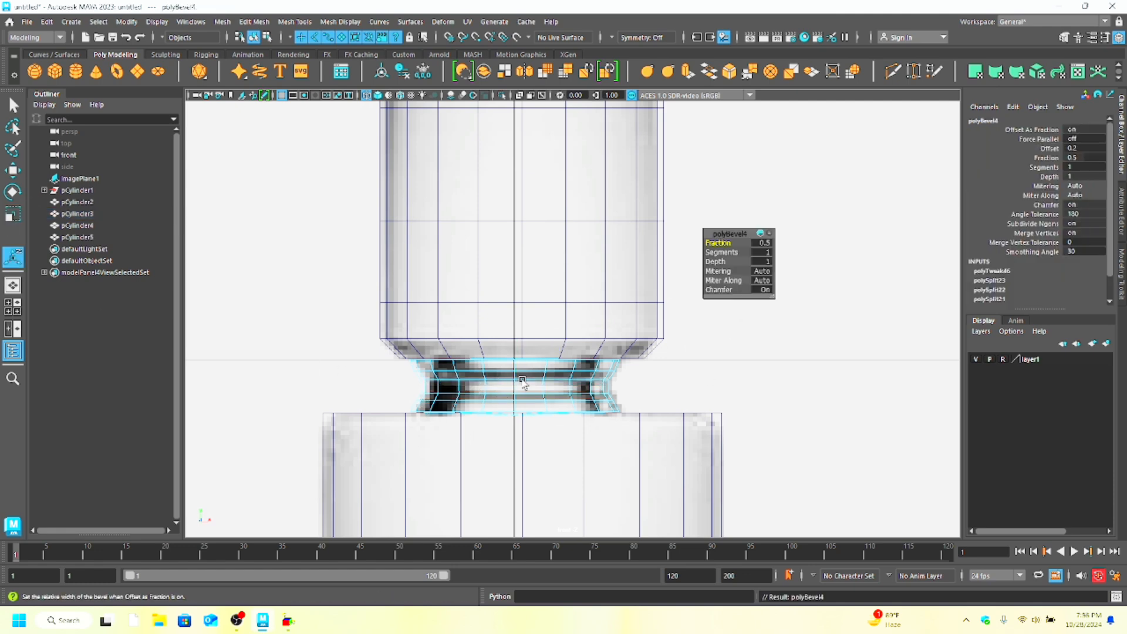
double_click(485, 376)
key("w")
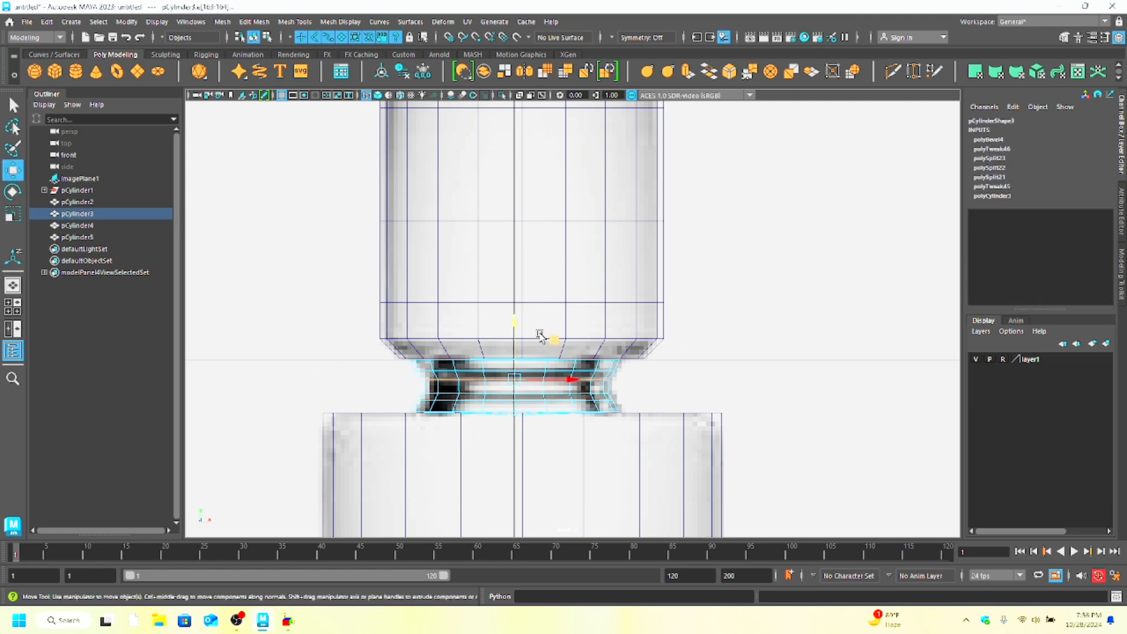
left_click_drag(512, 332, 512, 347)
left_click(514, 391)
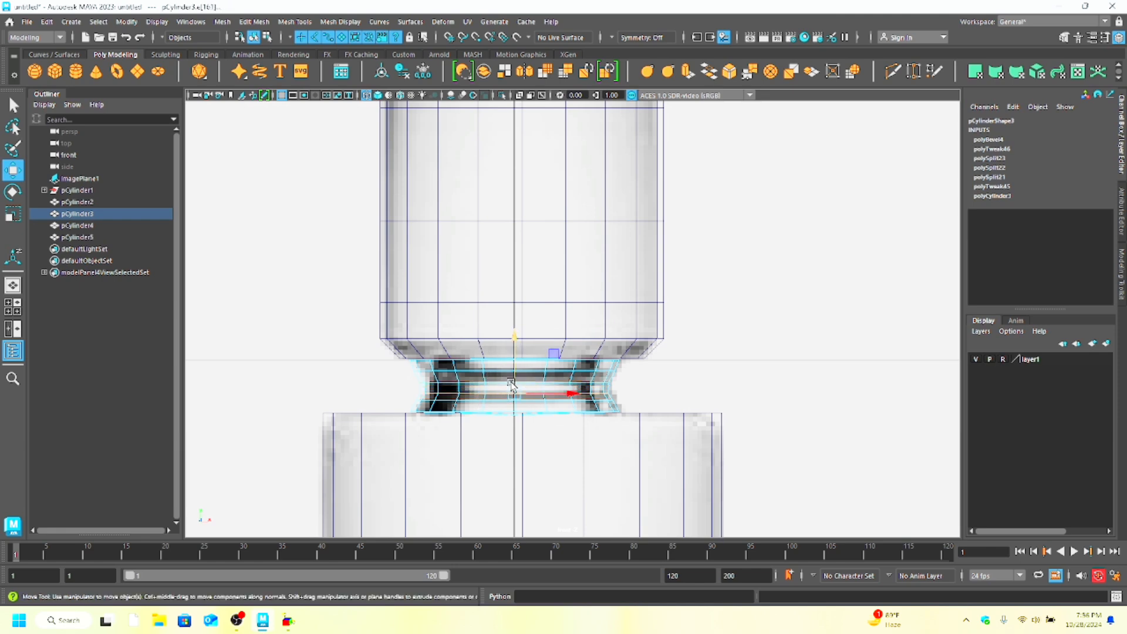
key("r")
left_click(514, 391)
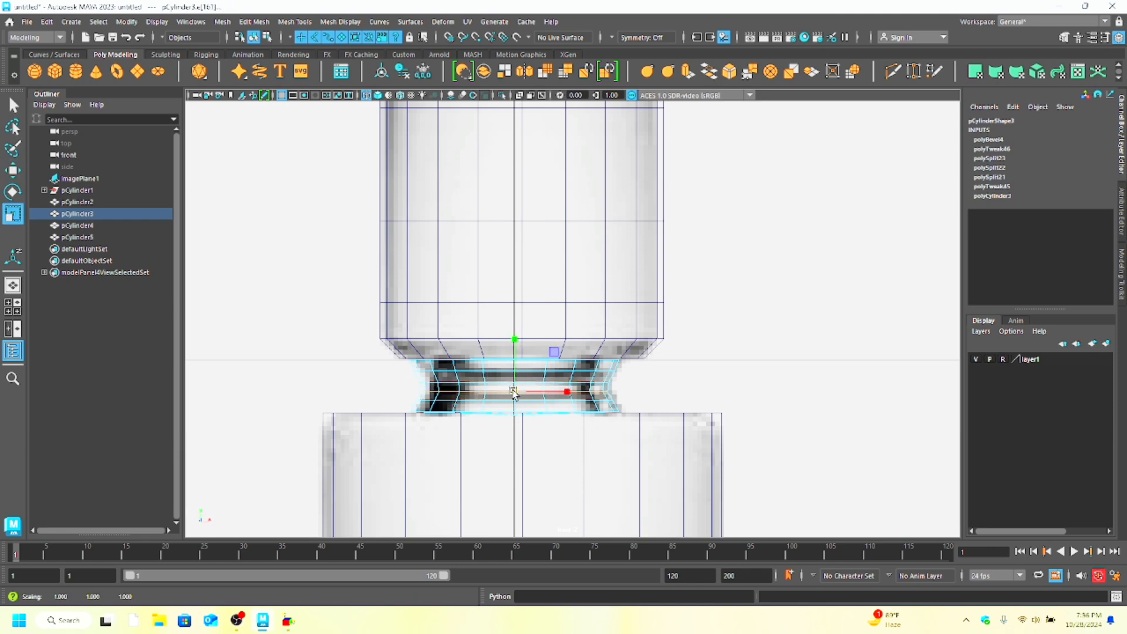
double_click(478, 383)
left_click_drag(516, 383, 512, 383)
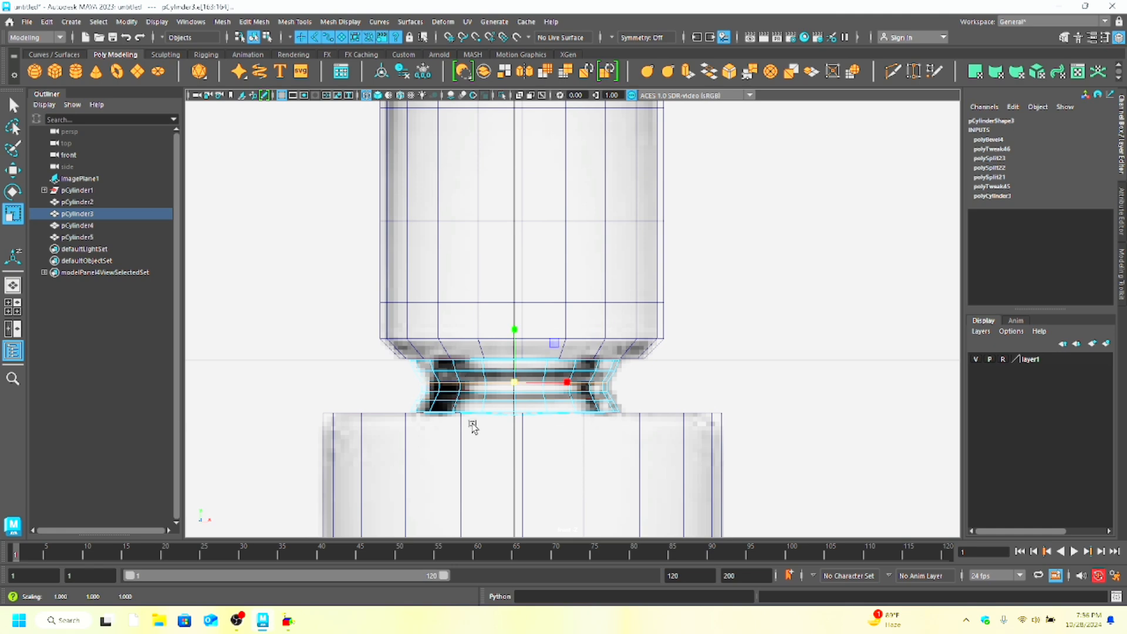
Step: Delete the top and bottom cap faces of the isolated connector, leaving it open at both ends
key("space")
key("space")
middle_click_drag(608, 452, 614, 355, "alt")
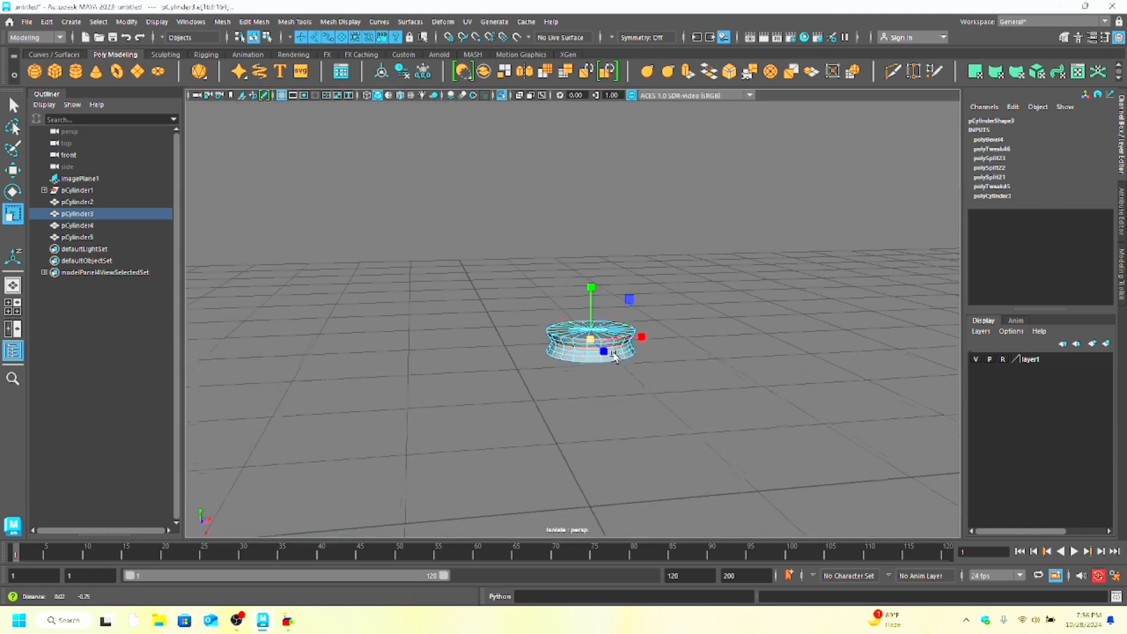
scroll(637, 376, "up", 5)
left_click_drag(657, 393, 646, 448, "alt")
right_click_drag(539, 283, 540, 315)
left_click(537, 432)
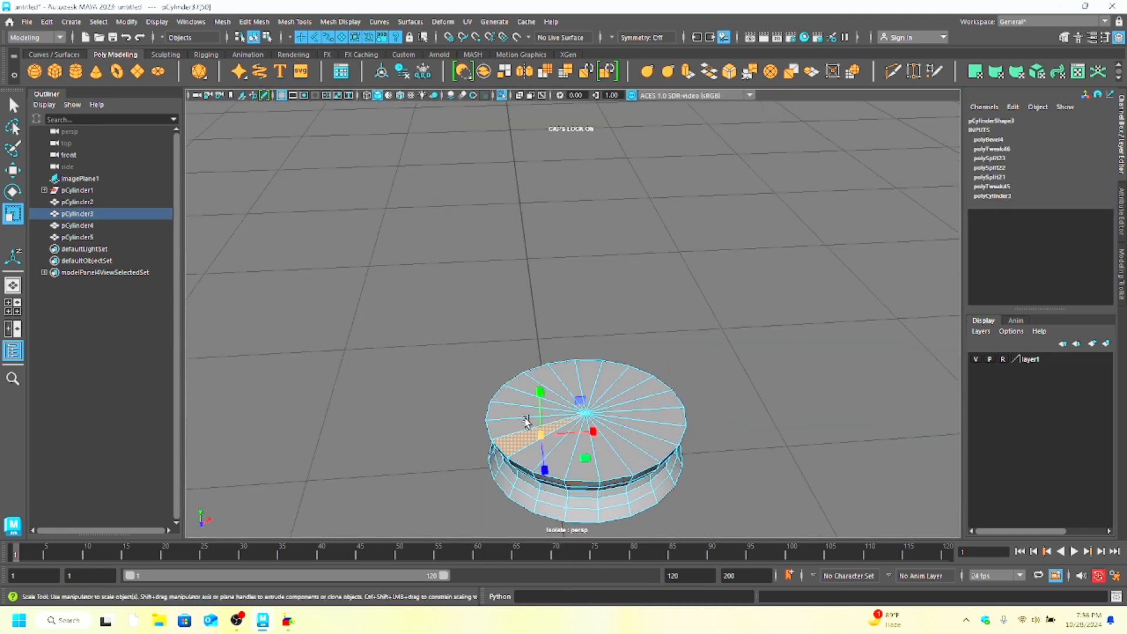
key("ctrl+z")
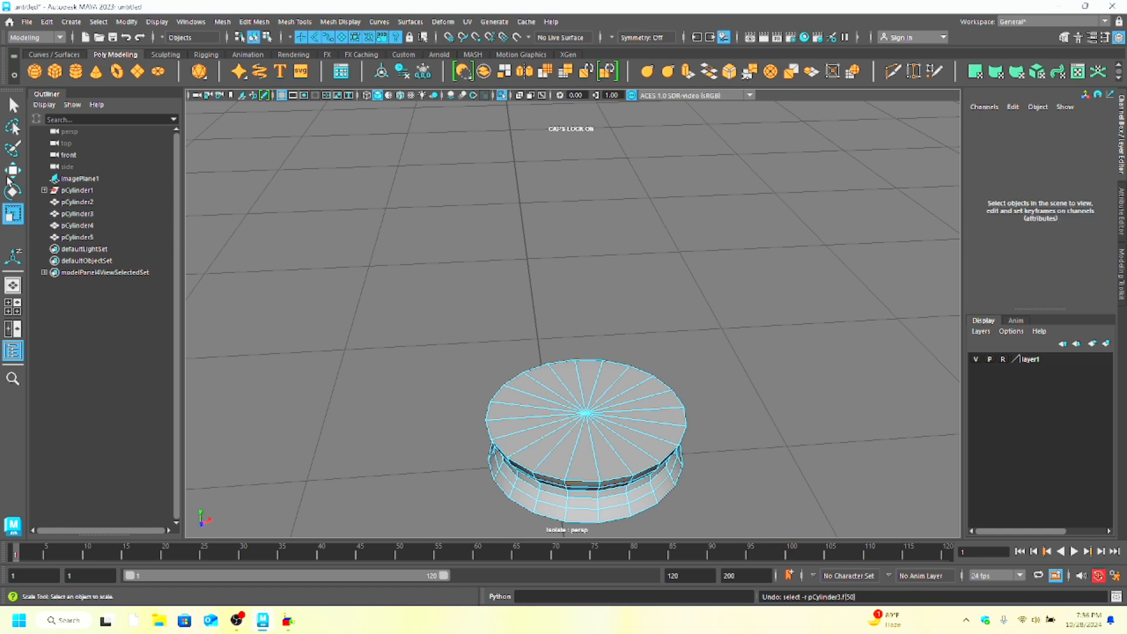
left_click(12, 170)
left_click(533, 455)
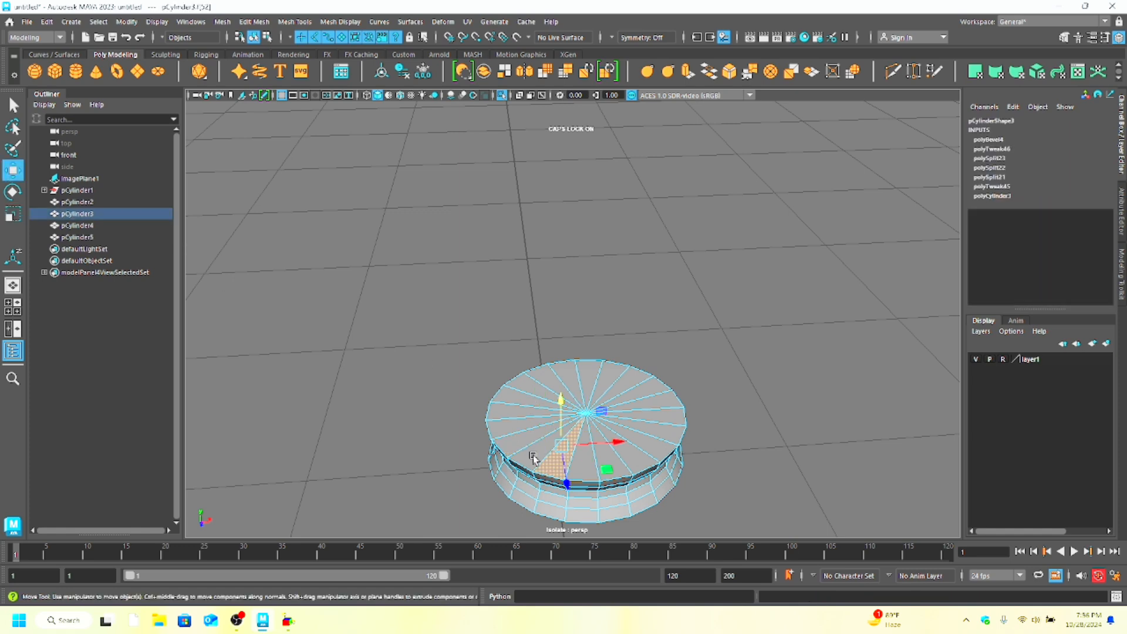
left_click_drag(533, 456, 579, 448)
key("Delete")
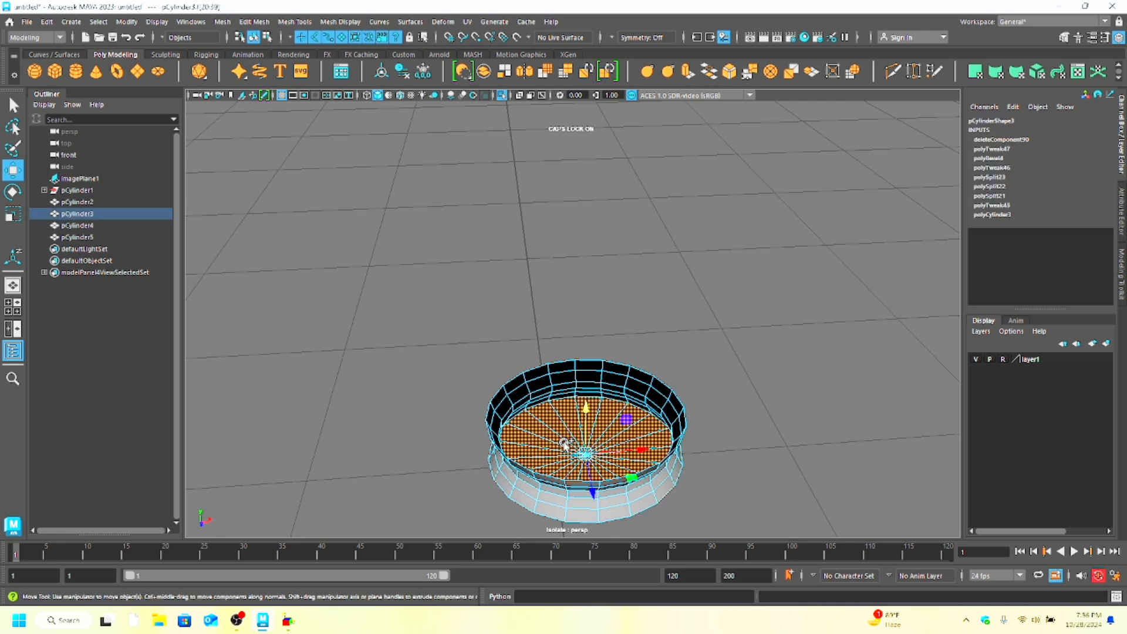
key("Delete")
Step: Preview the open connector in smooth mesh display and return it to the unsmoothed display
key("3")
key("space")
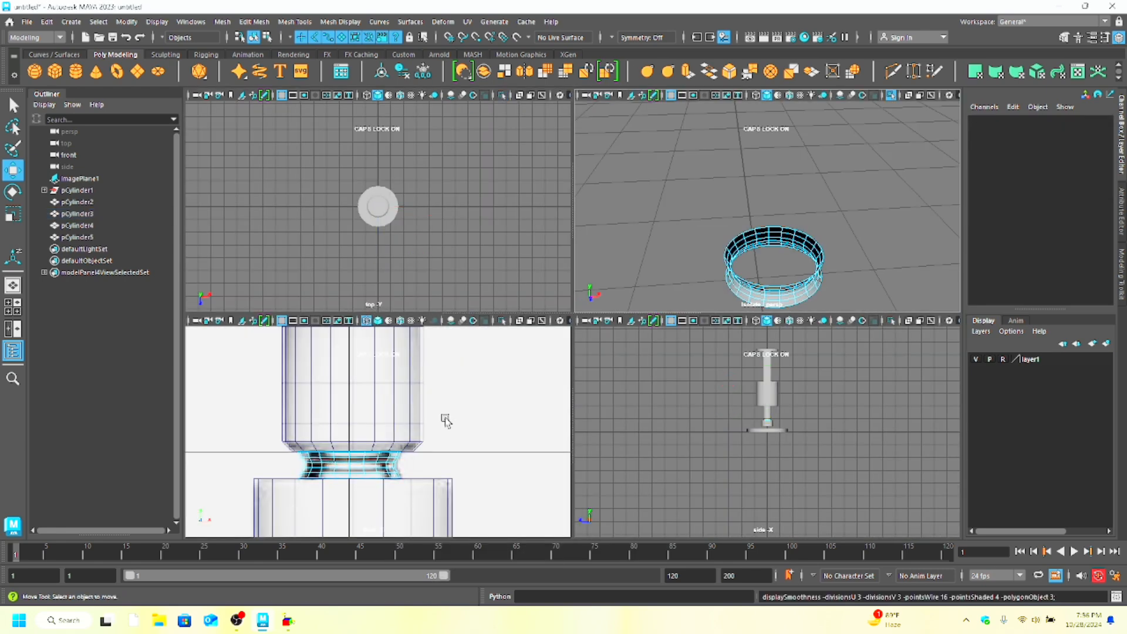
key("space")
key("1")
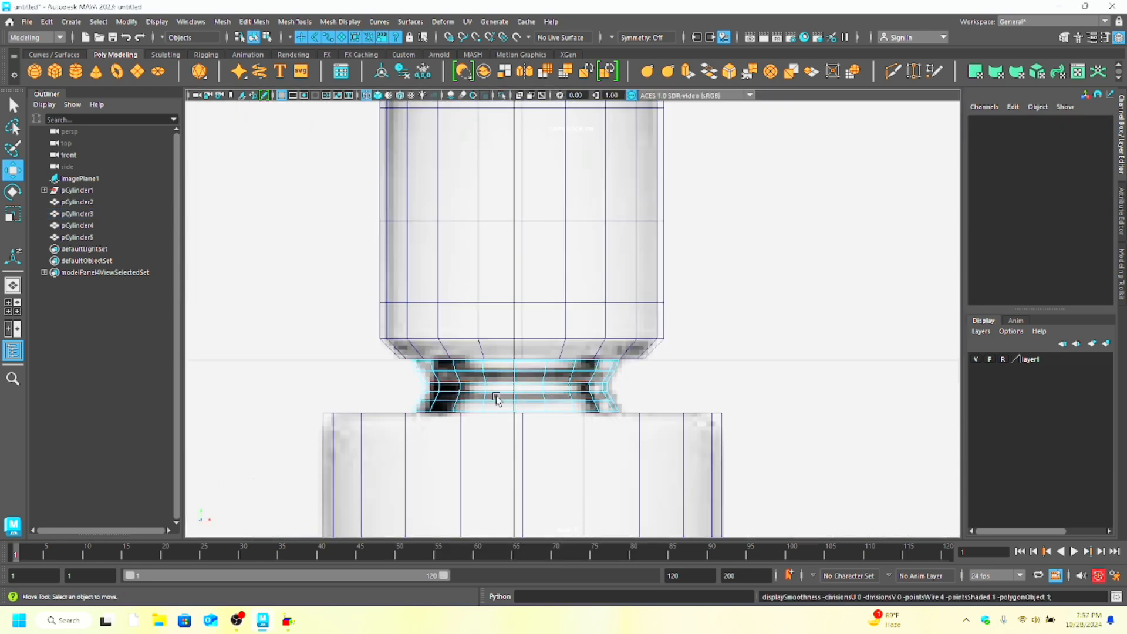
Step: Return the connector to object mode and select the wide collar cylinder above the base in the front view
scroll(496, 400, "down", 5)
right_click_drag(561, 285, 627, 261)
right_click(543, 286)
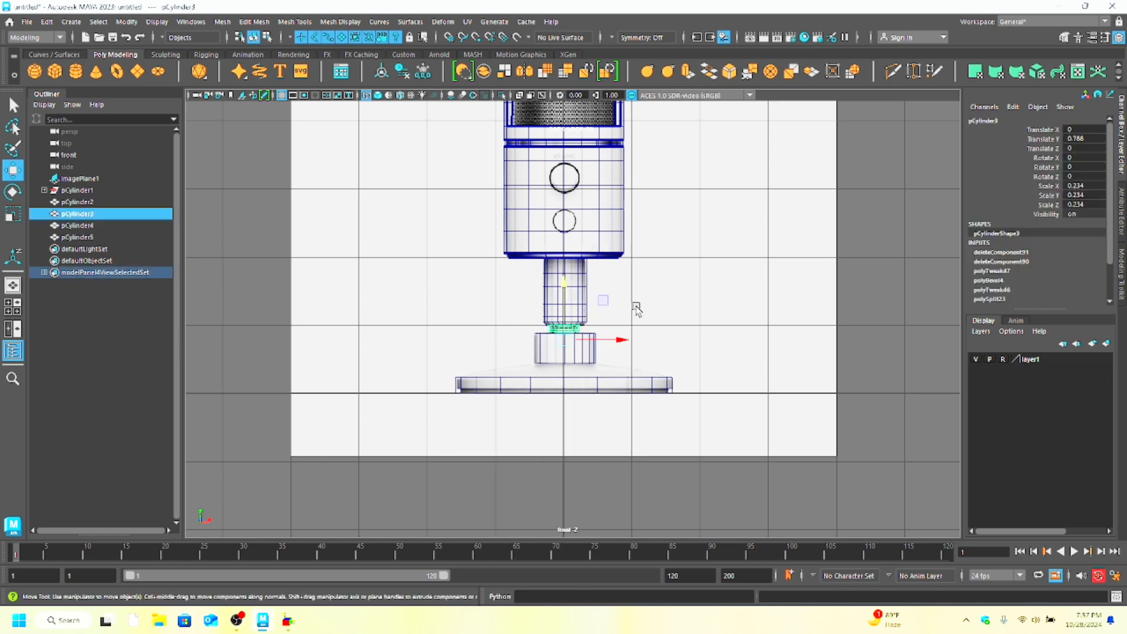
left_click(554, 350)
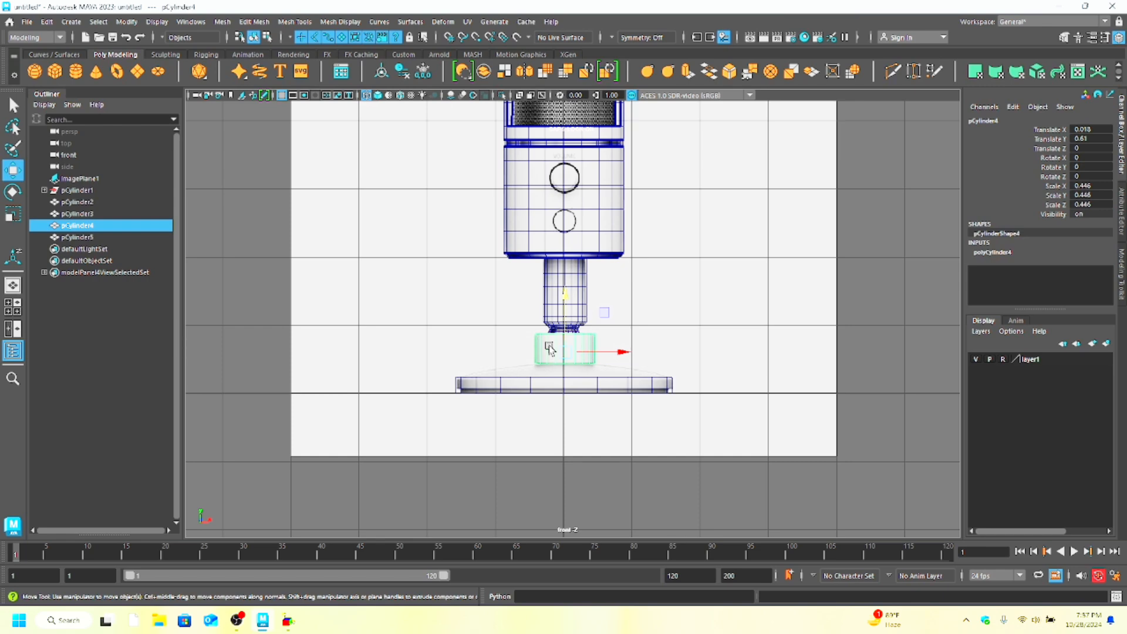
Step: Select the waisted connector in the perspective view and turn off isolation so all microphone parts are shown
scroll(550, 352, "up", 5)
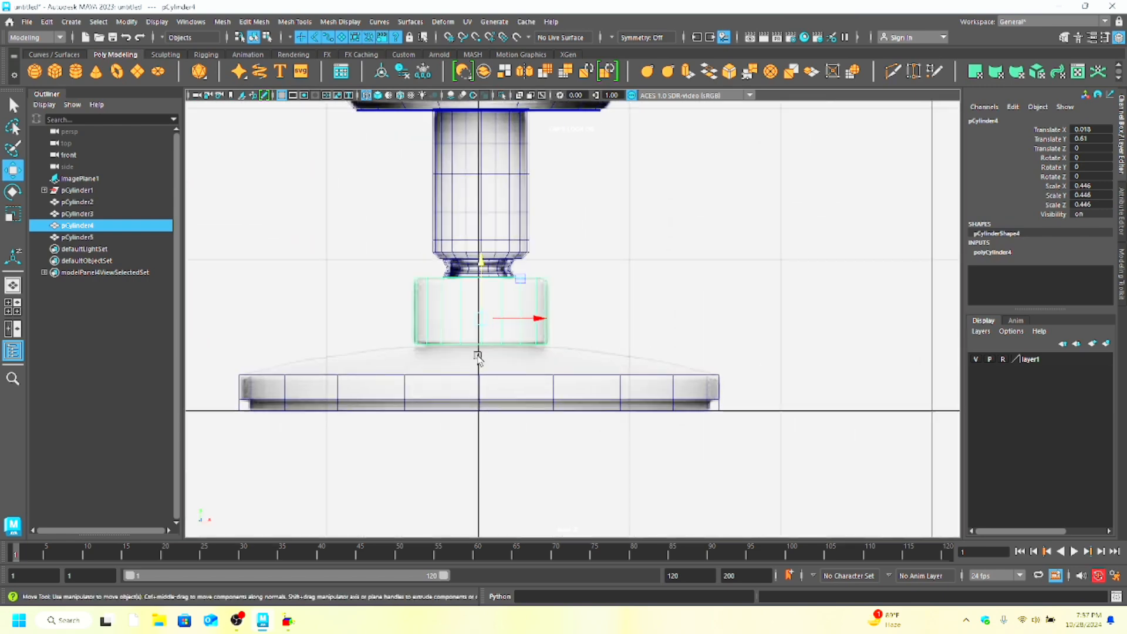
key("space")
key("space")
key("space")
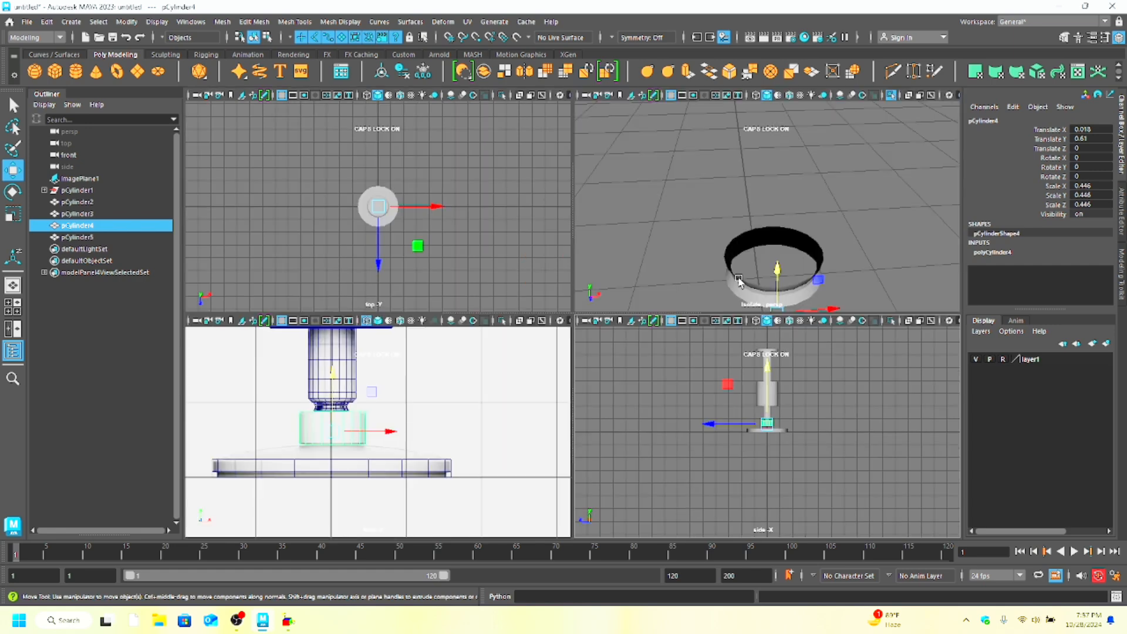
left_click(735, 284)
scroll(735, 284, "up", 3)
key("space")
mouse_move(662, 347)
left_mouse_down("alt")
mouse_move(669, 330)
mouse_move(660, 336)
left_mouse_up("alt")
scroll(659, 337, "down", 4)
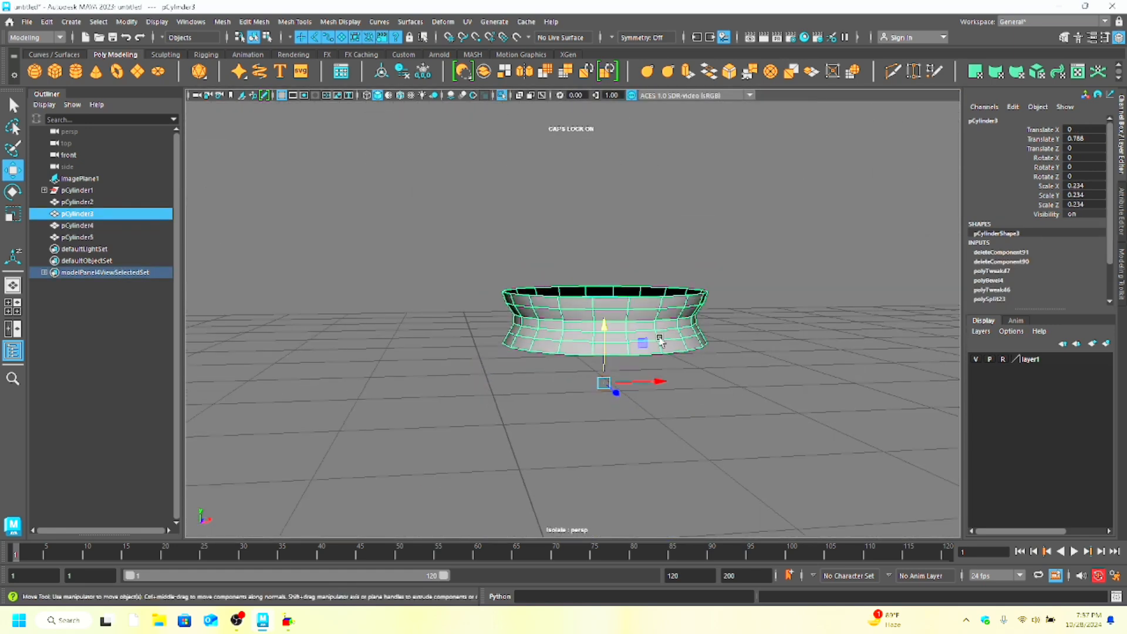
key("ctrl+1")
scroll(660, 341, "down", 2)
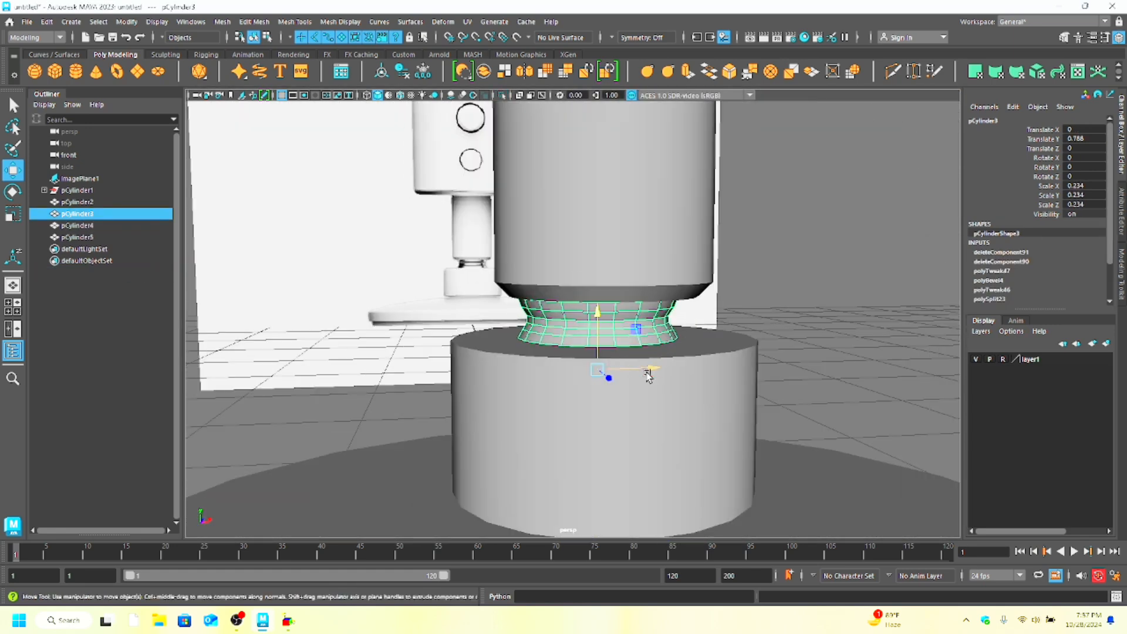
Step: Reposition the connector between the neck and collar at Translate X 0.016 and Translate Y 0.793
scroll(648, 376, "down", 3)
key("space")
key("space")
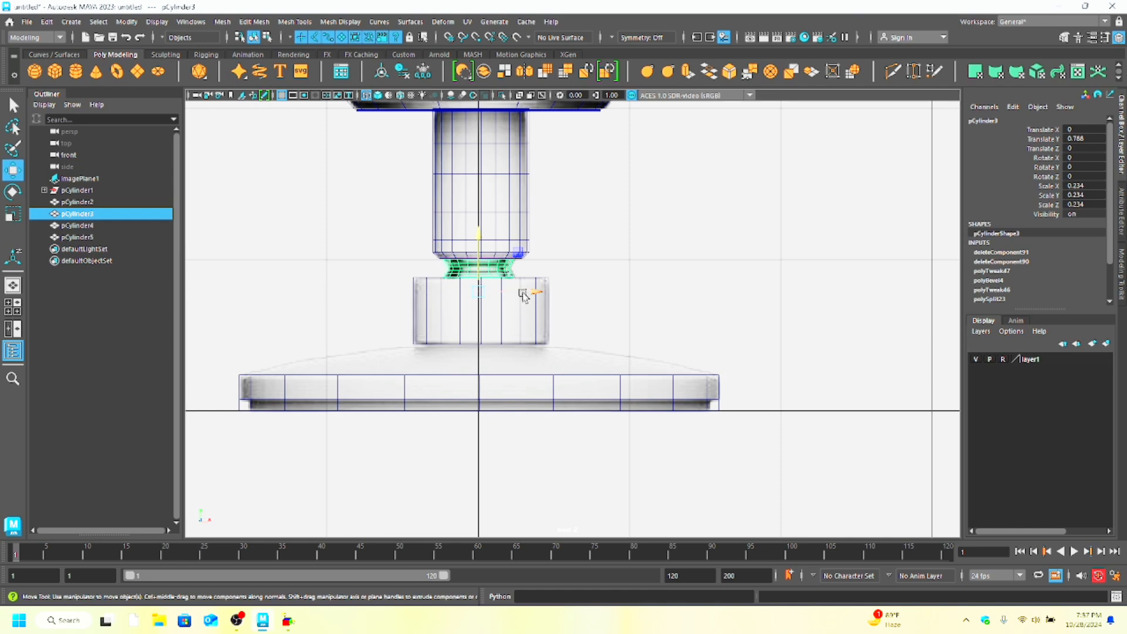
left_click_drag(524, 296, 527, 297)
key("space")
key("space")
left_click(588, 378)
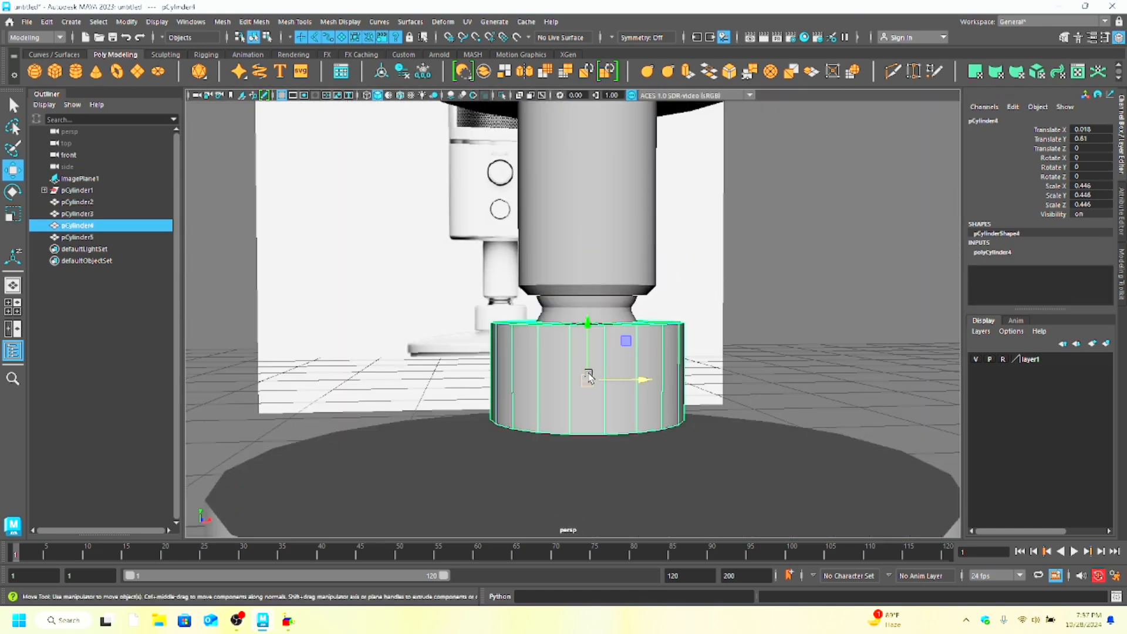
left_click(569, 309)
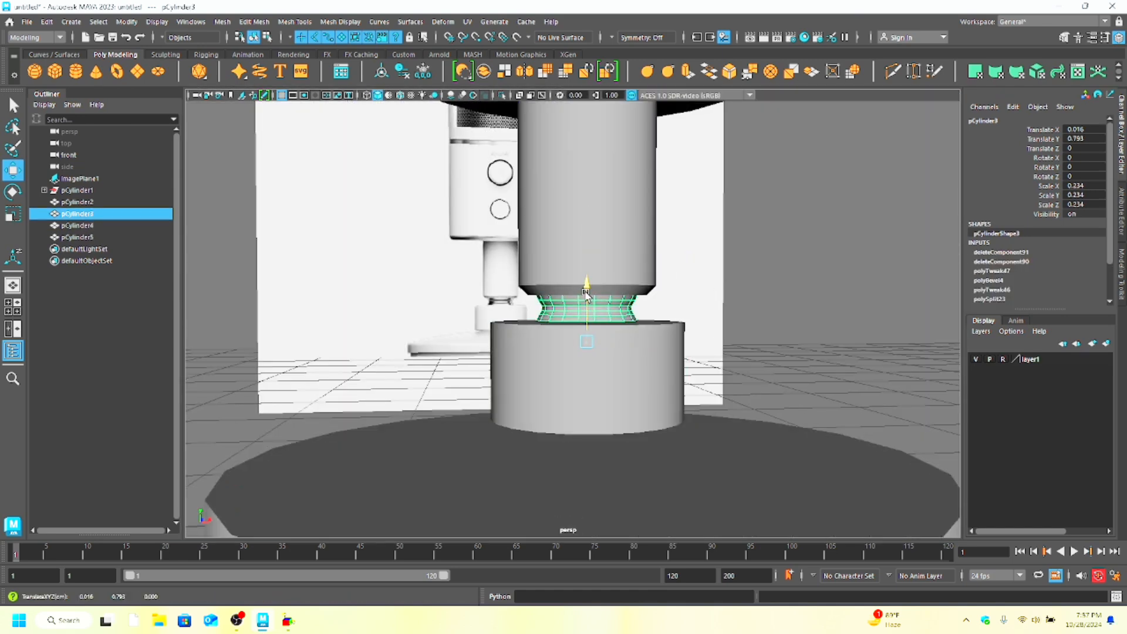
Step: Scale the connector to 0.244 in X and Z and 0.236 in Y, then adjust its height between neck and collar
left_click(11, 217)
left_click_drag(587, 289, 588, 293)
left_click_drag(587, 347, 592, 347)
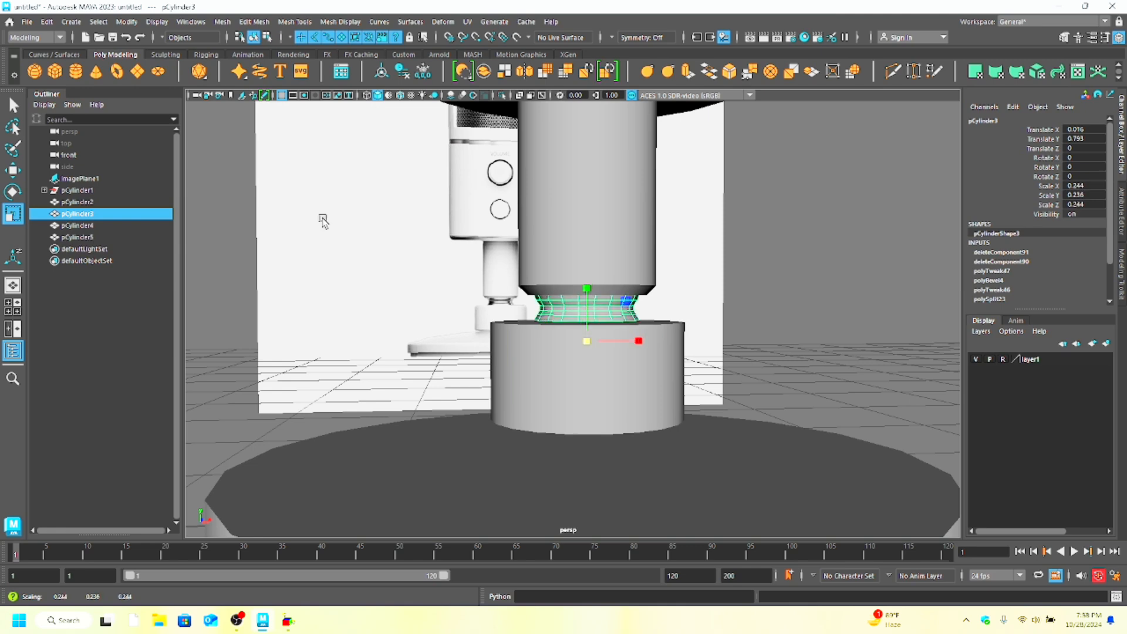
left_click(13, 170)
left_click_drag(586, 288, 583, 300)
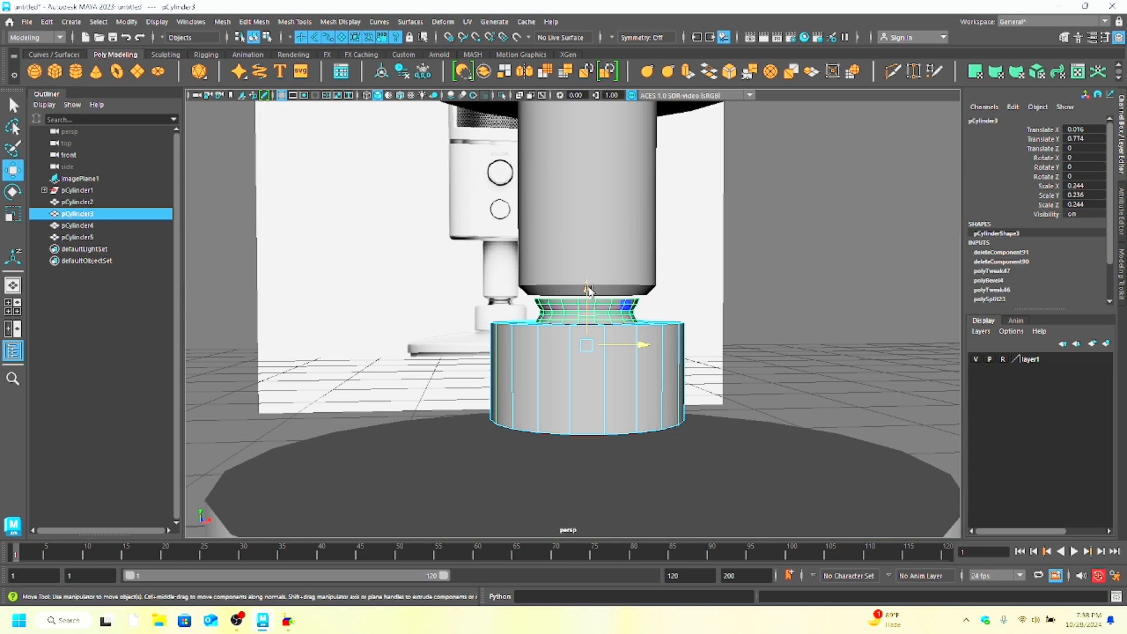
left_click_drag(588, 287, 587, 276)
Step: Isolate the wide collar cylinder and compare its outline with the front-view reference
scroll(599, 294, "up", 3)
left_click_drag(607, 301, 587, 337, "alt")
left_click(581, 333)
left_click(582, 335)
key("ctrl+1")
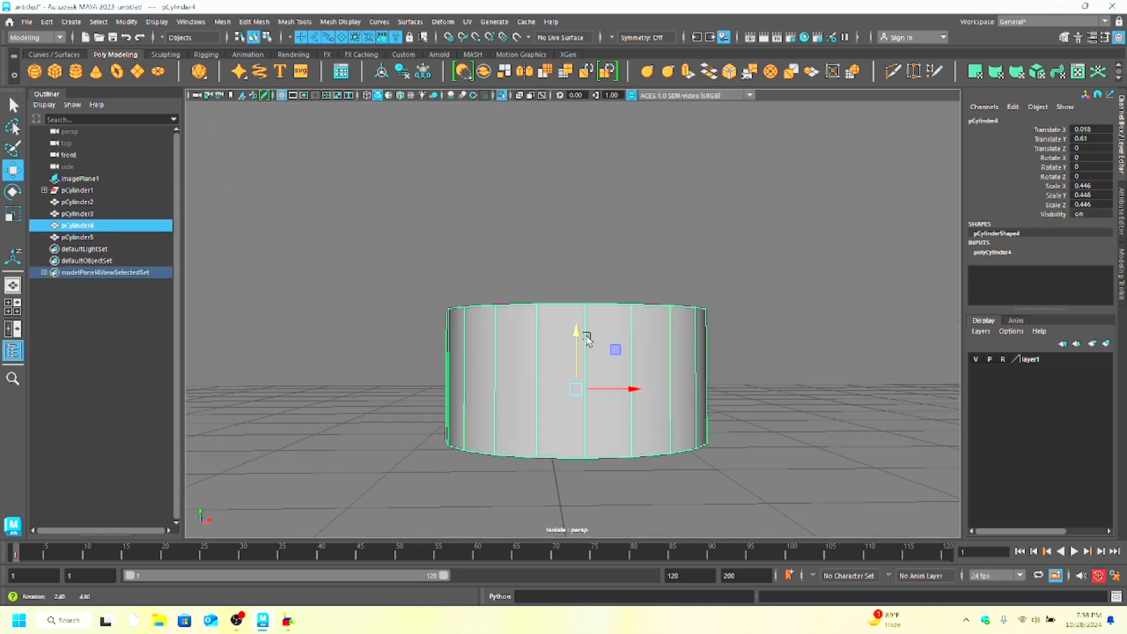
key("space")
left_click_drag(542, 382, 329, 442)
key("space")
left_click_drag(487, 372, 488, 420)
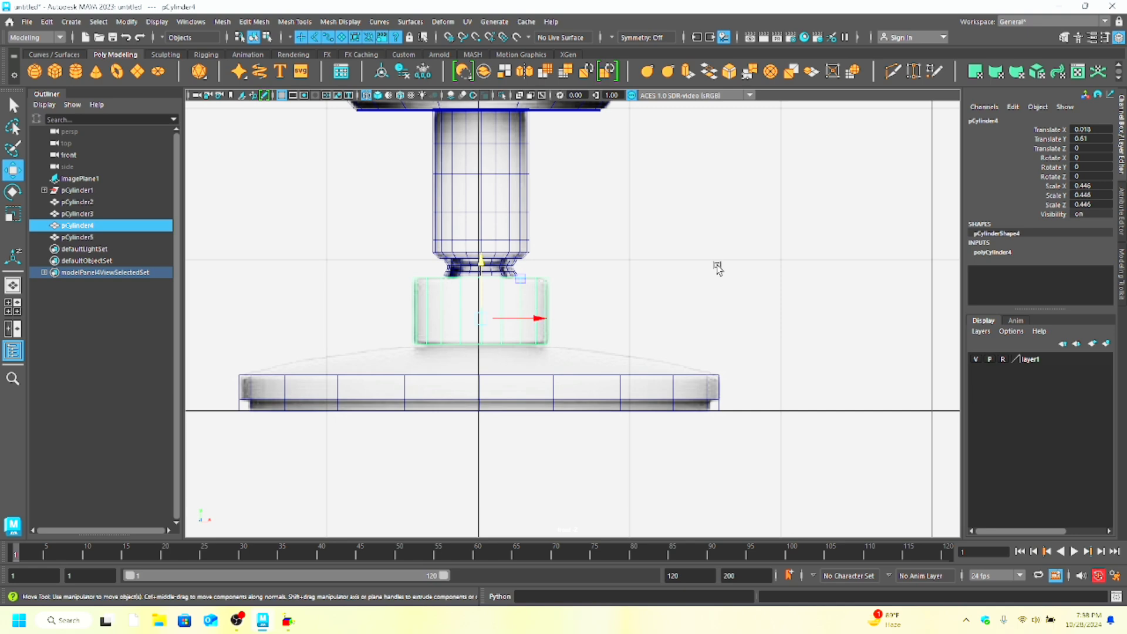
key("space")
key("space")
left_click_drag(613, 332, 610, 353, "alt")
middle_click_drag(624, 339, 615, 233, "alt")
left_click_drag(615, 234, 613, 230, "alt")
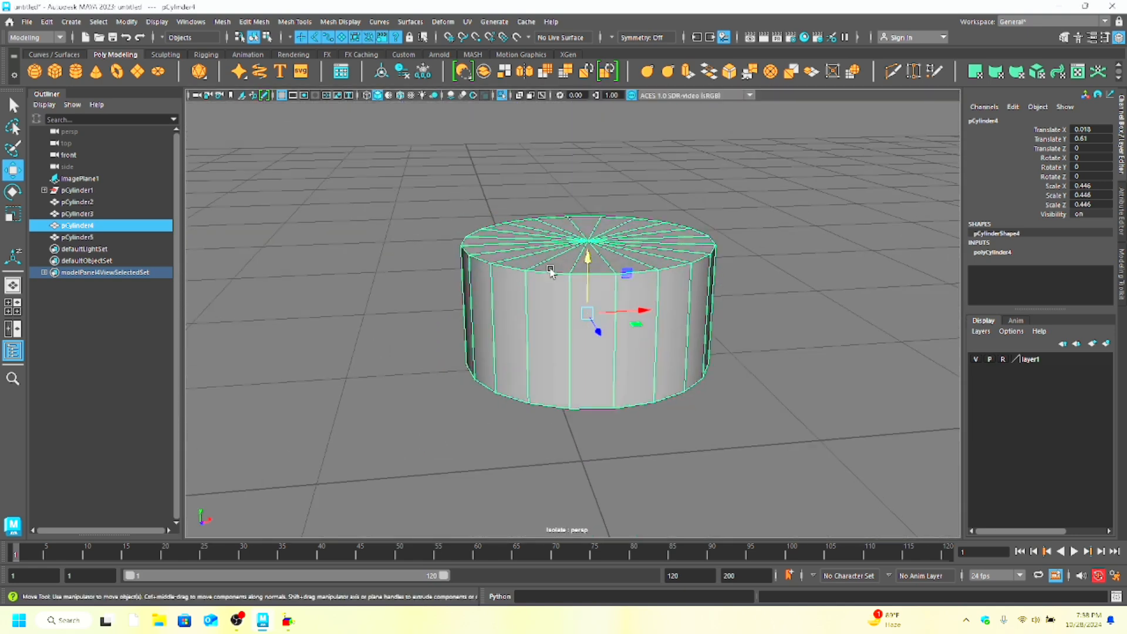
Step: Extrude the collar's top cap faces with an inward offset, leaving a flat ring of faces around the rim
left_click_drag(534, 236, 528, 245, "alt")
right_click_drag(549, 285, 549, 317)
left_click(528, 318)
mouse_move(528, 320)
left_mouse_down()
mouse_move(586, 264)
mouse_move(557, 322)
left_mouse_up()
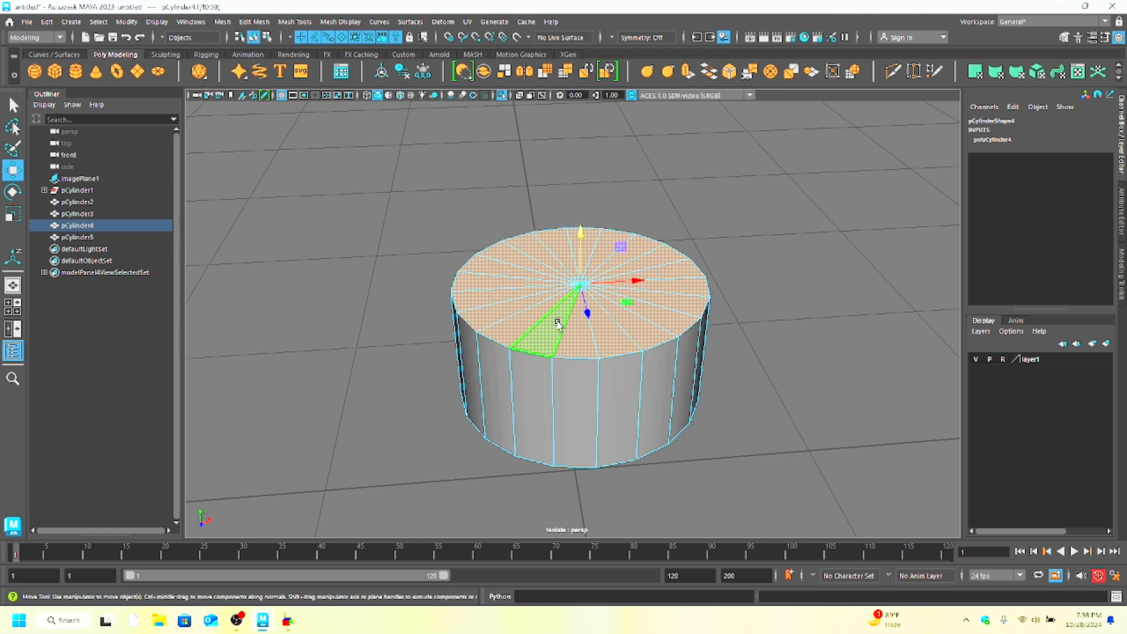
key("ctrl+e")
left_click_drag(712, 261, 731, 263)
key("space")
key("space")
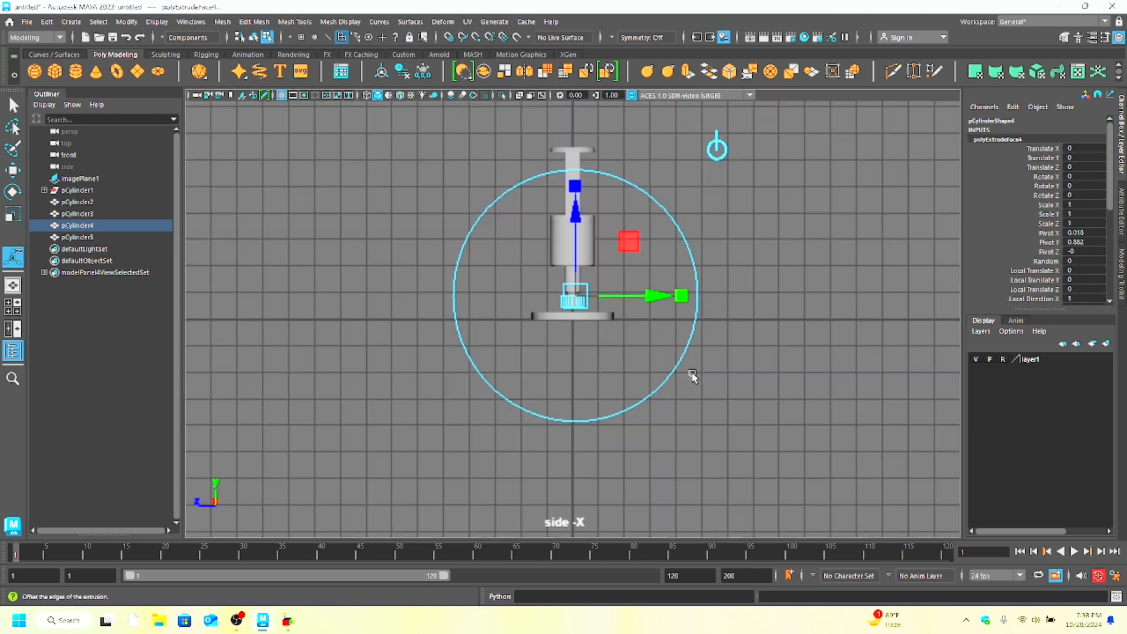
key("space")
key("space")
key("w")
left_click_drag(579, 360, 548, 321, "alt")
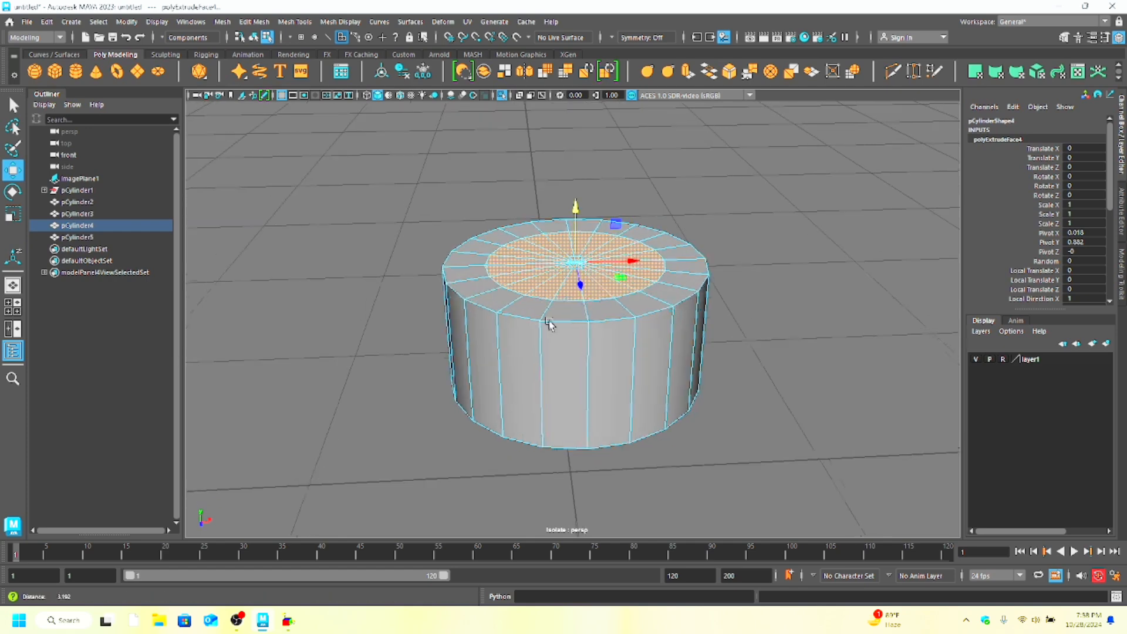
Step: Bevel the collar's outer top edge loop with fraction 0.27, matching the rounded corner in the front-view reference
scroll(505, 324, "up", 3)
left_click(509, 319)
right_click_drag(509, 319, 510, 311)
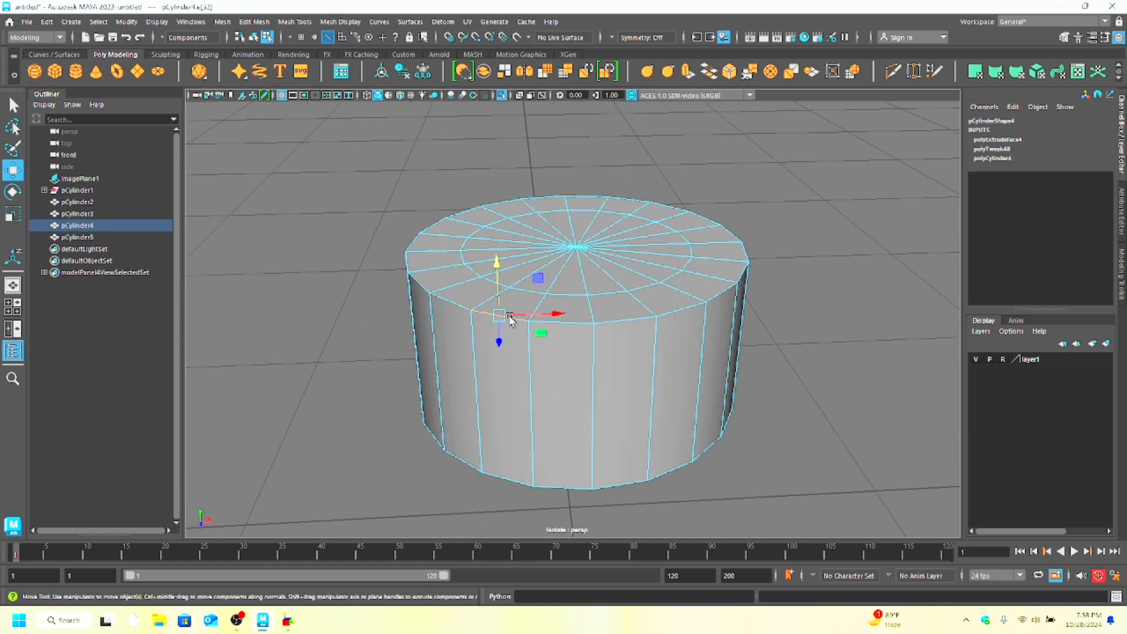
double_click(510, 318)
key("space")
key("space")
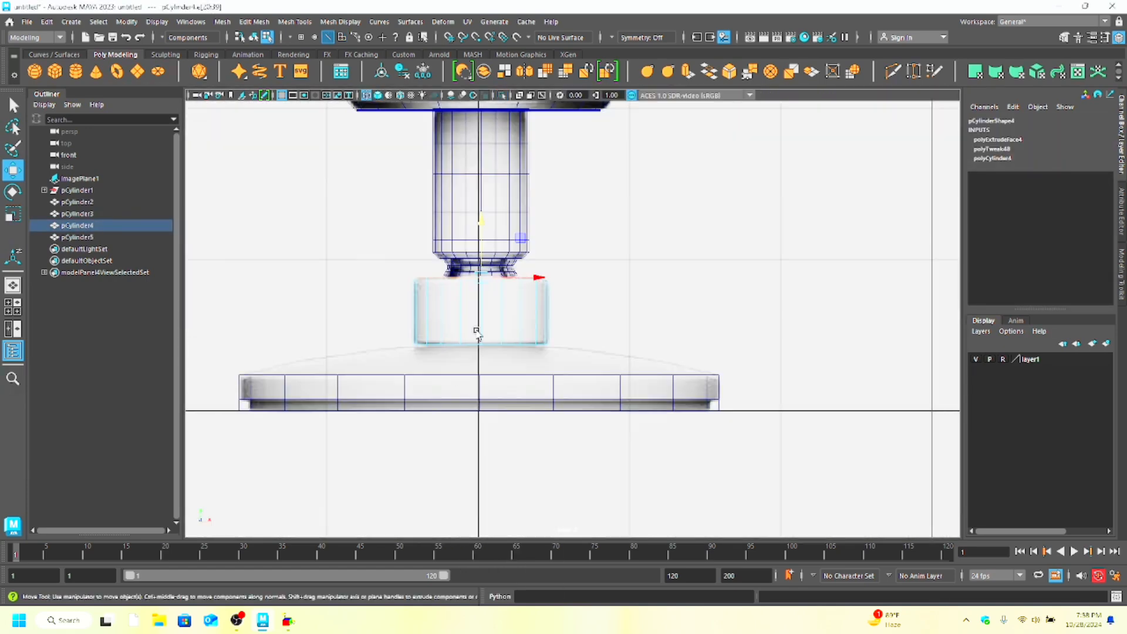
key("space")
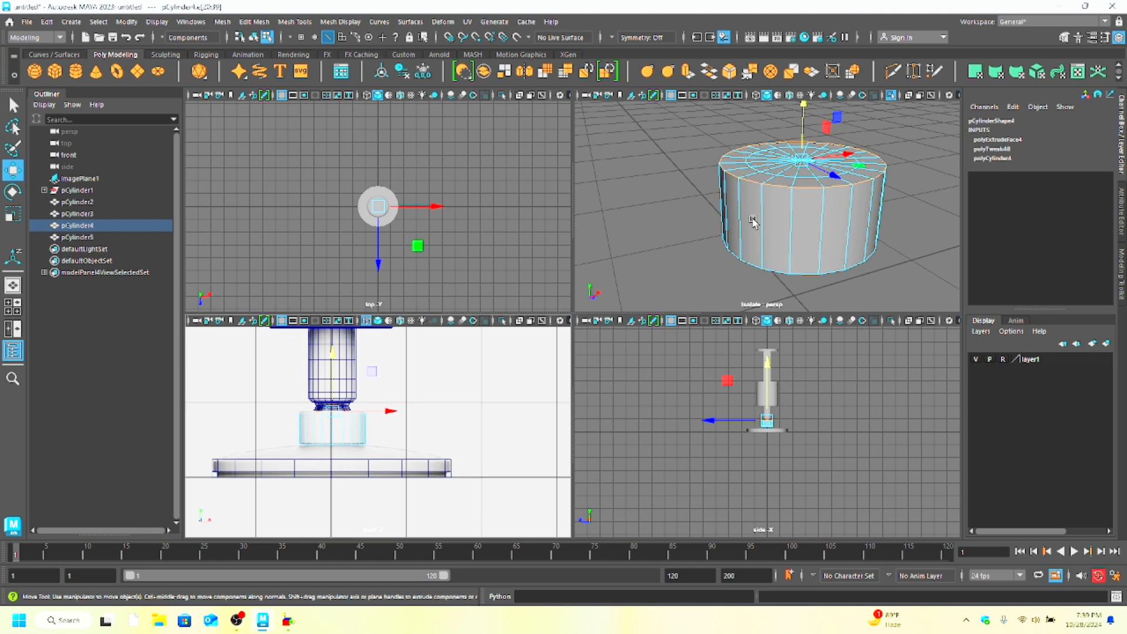
key("ctrl+b")
key("space")
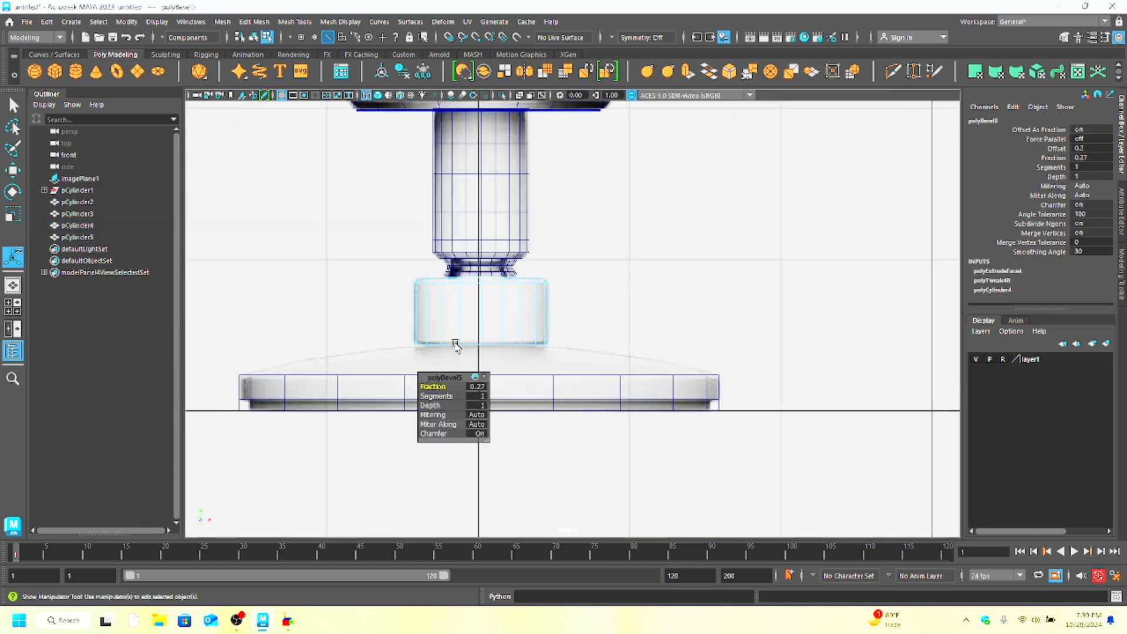
key("t")
Step: Bevel the collar's bottom edge loop with fraction 0.06 and compare the shape with the front-view reference
key("ctrl+b")
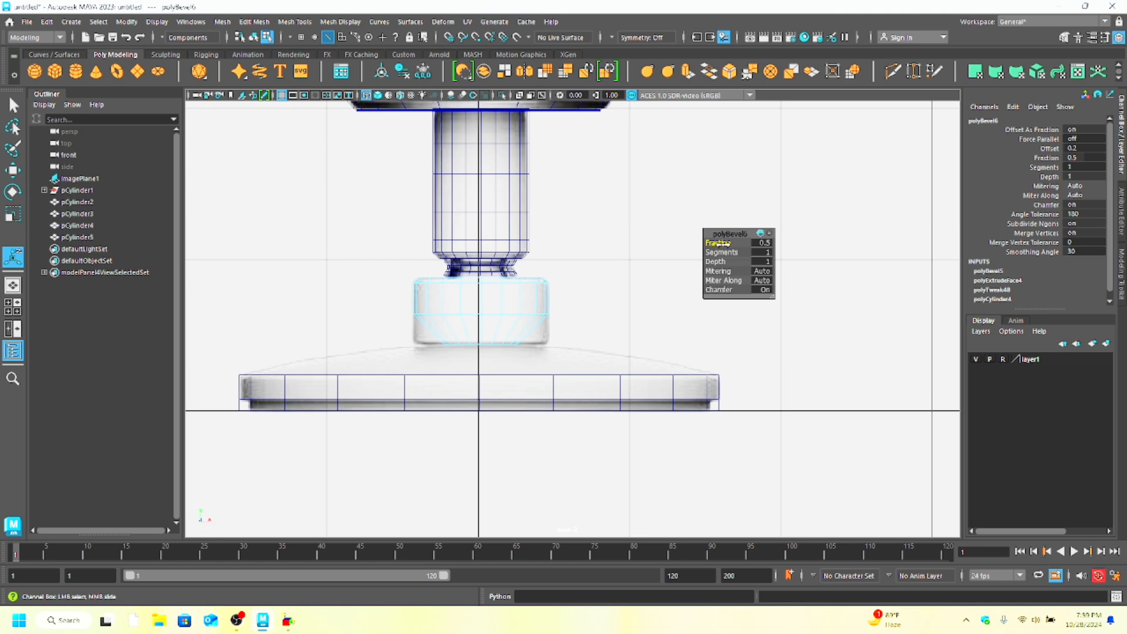
left_click_drag(714, 249, 611, 268)
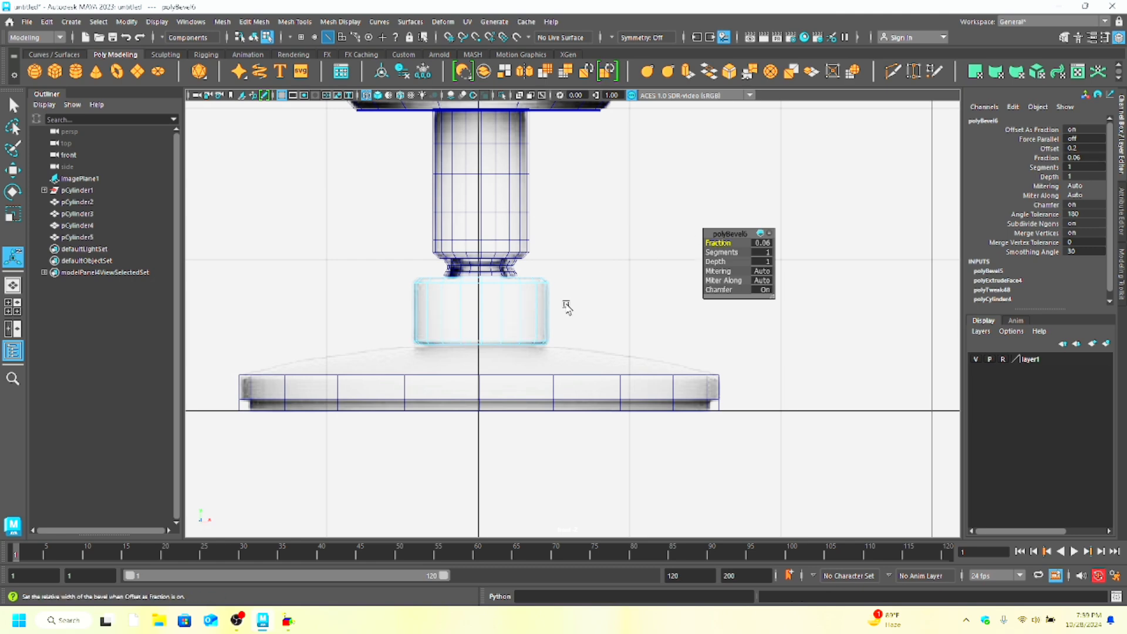
key("space")
key("space")
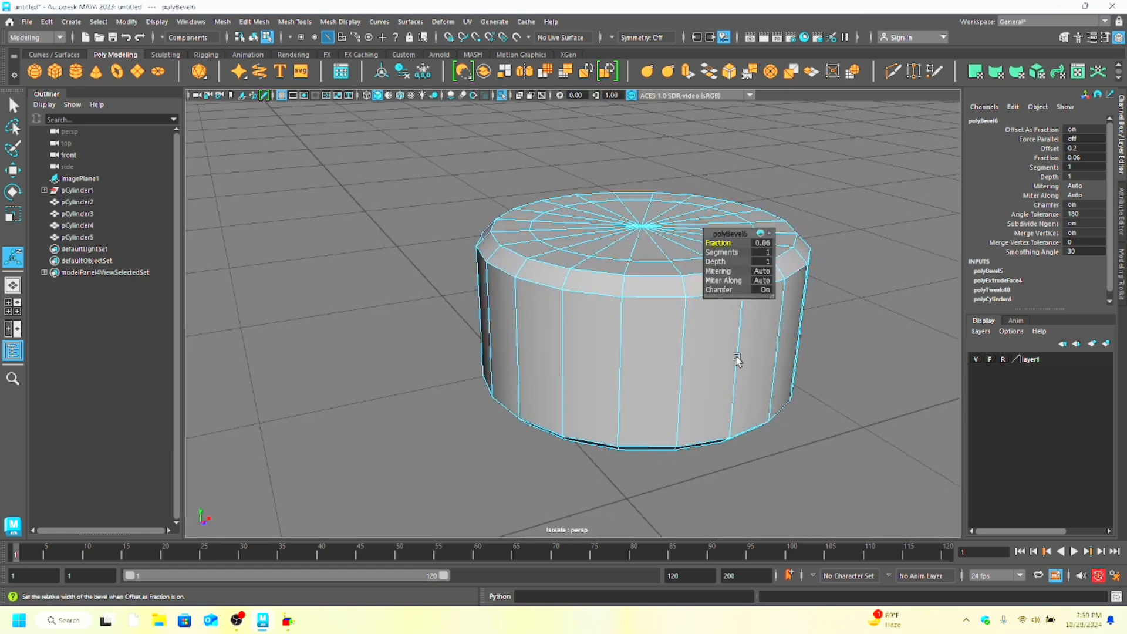
scroll(737, 357, "down", 6)
left_click_drag(640, 374, 605, 340, "alt")
key("space")
key("space")
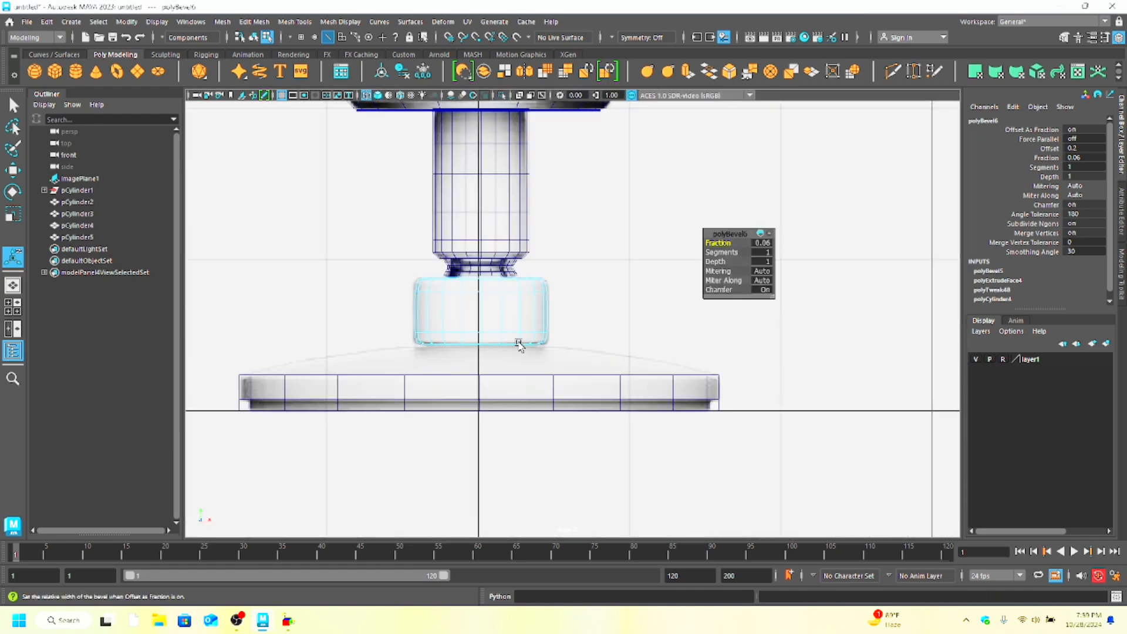
key("space")
key("space")
Step: Delete the collar's inner top cap faces inside the inset ring
left_click_drag(656, 336, 622, 371, "alt")
right_click_drag(597, 285, 599, 324)
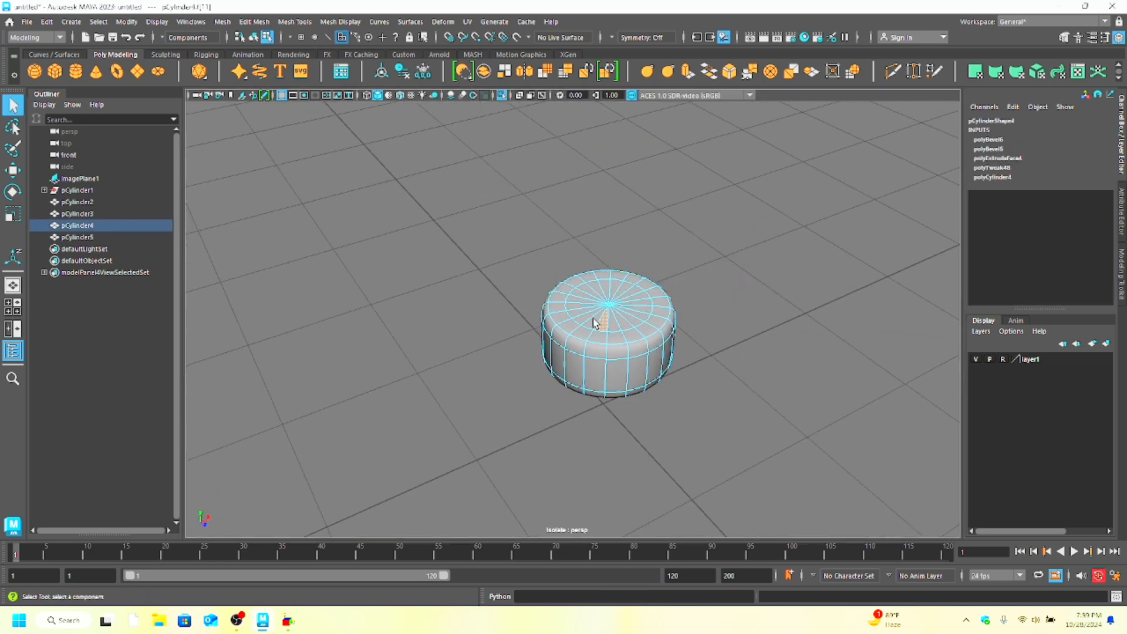
double_click(603, 319)
key("Delete")
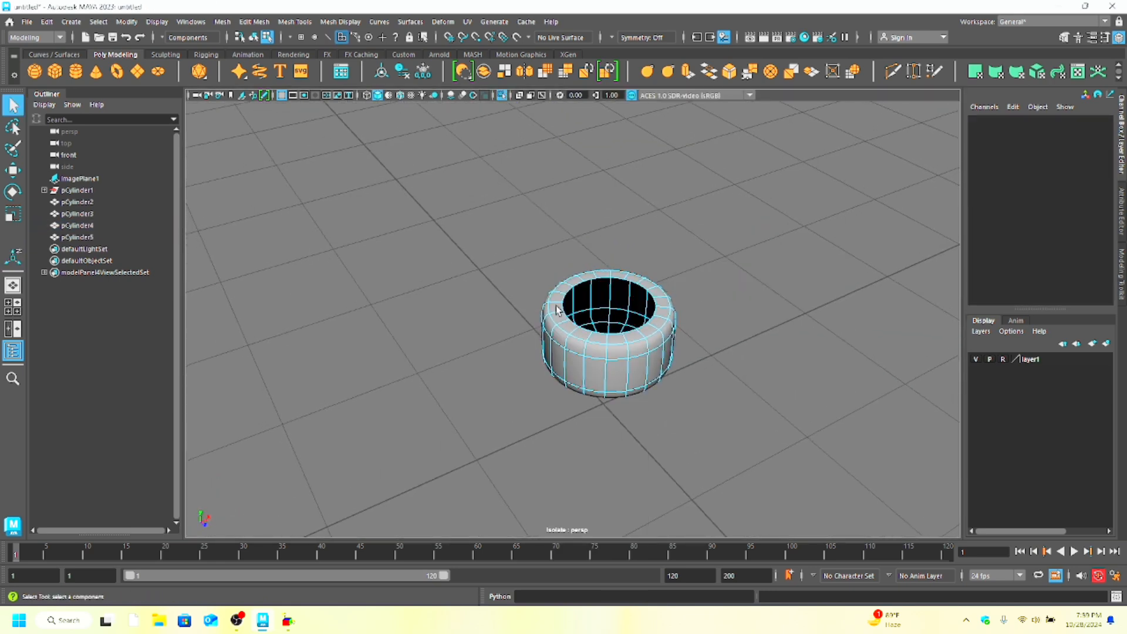
Step: Select the remaining flat ring of faces around the collar's top opening and delete it
left_click(556, 305)
mouse_move(561, 292)
left_mouse_down()
mouse_move(574, 367)
mouse_move(570, 330)
left_mouse_up()
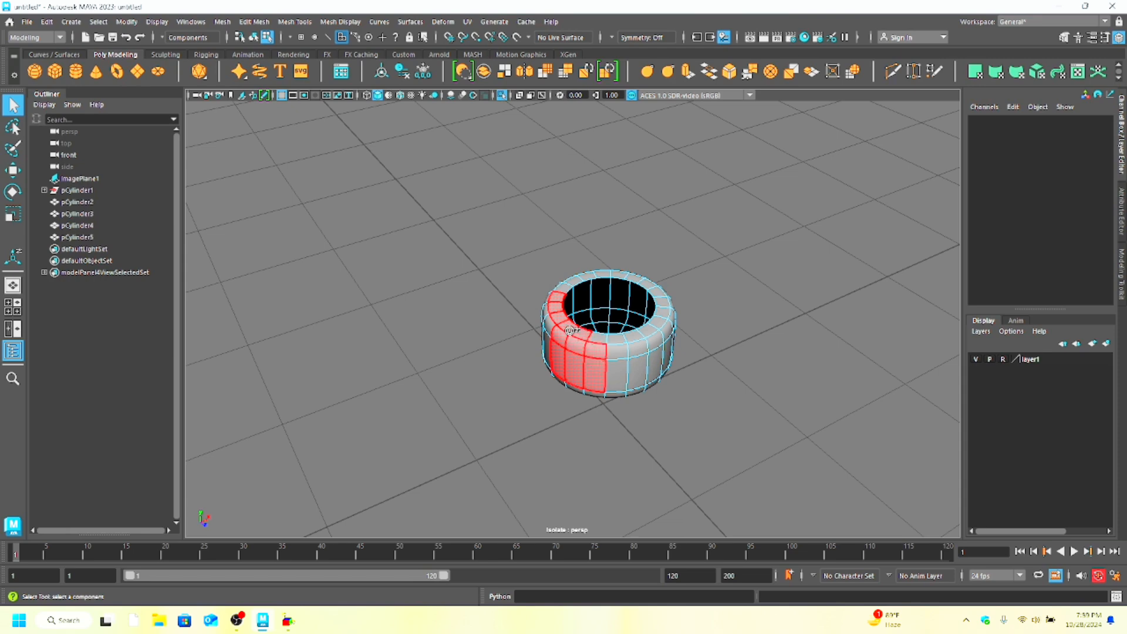
left_click_drag(593, 376, 587, 377)
left_click(602, 338)
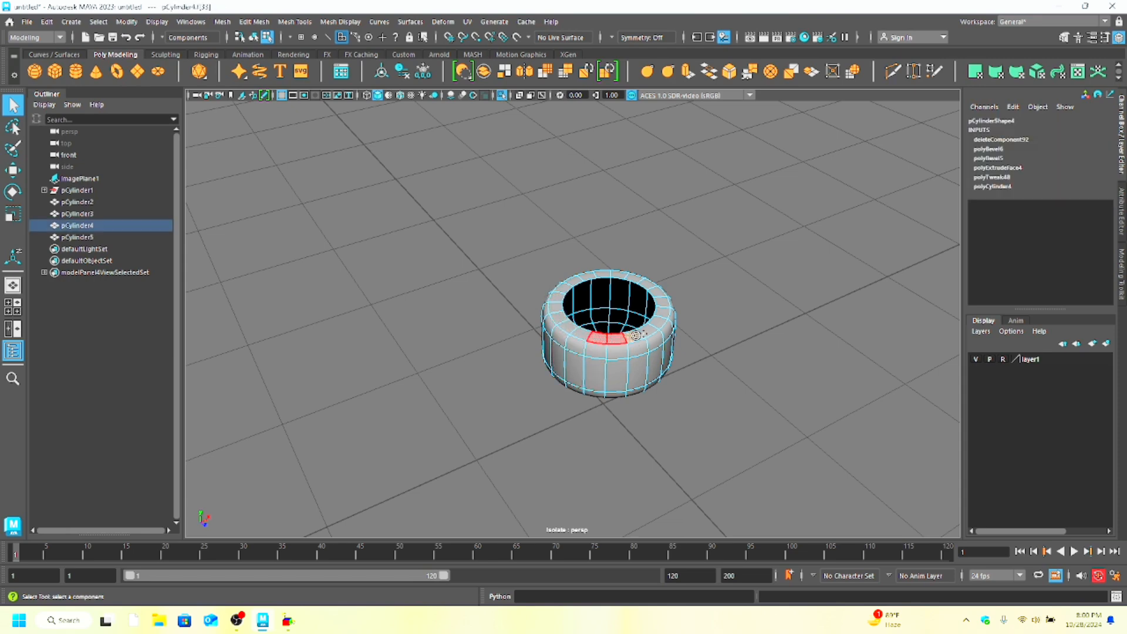
key("Caps_Lock")
left_click(615, 298)
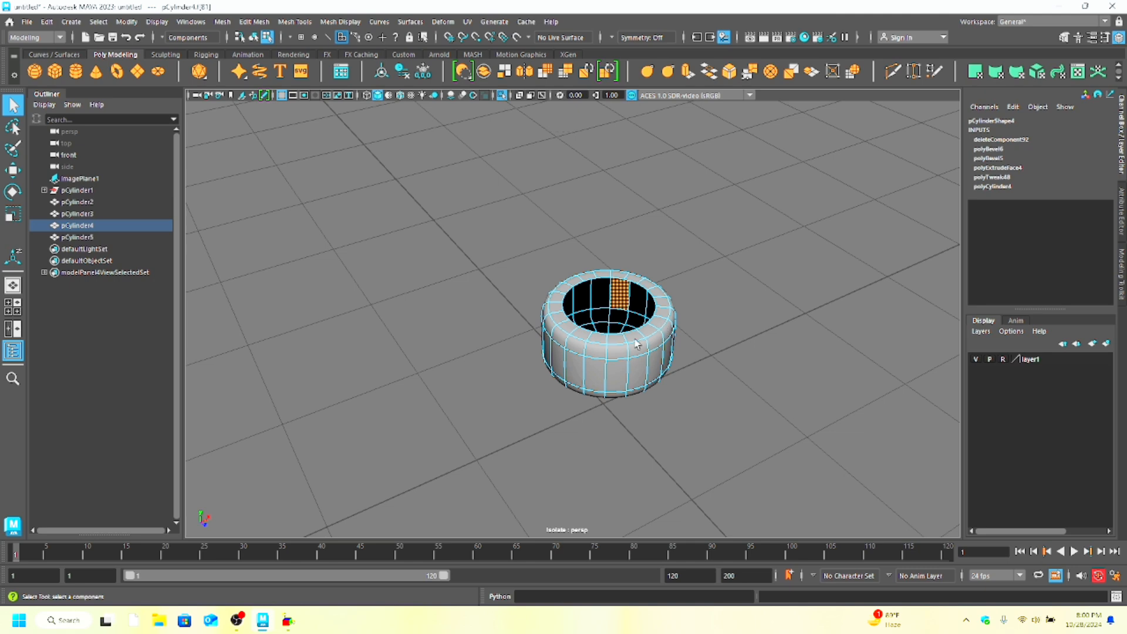
left_click(615, 340)
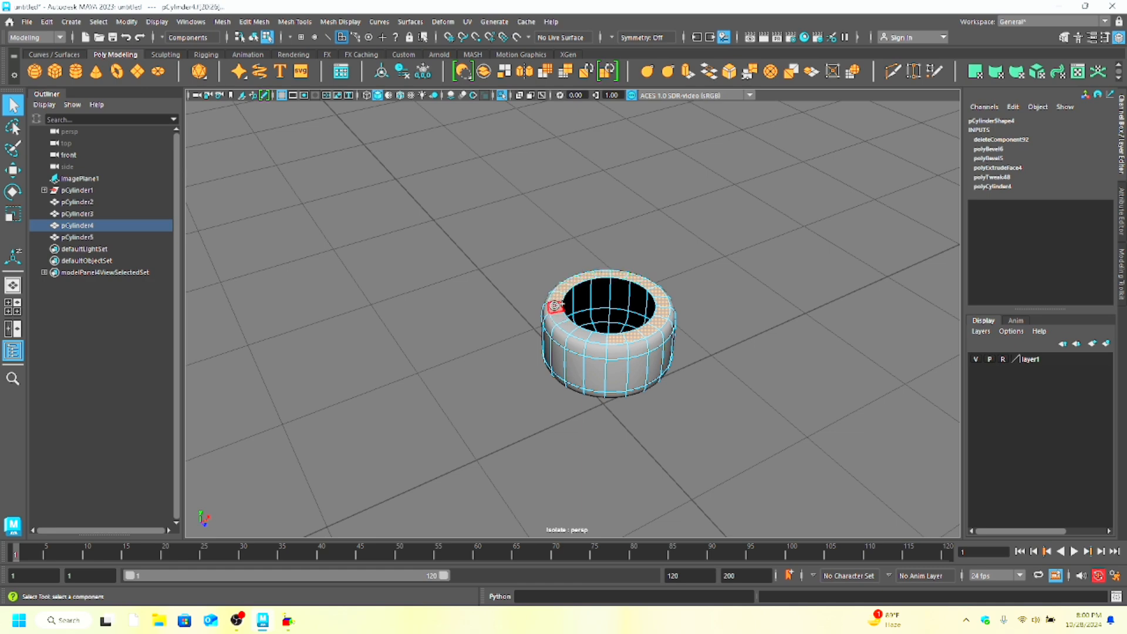
key("Delete")
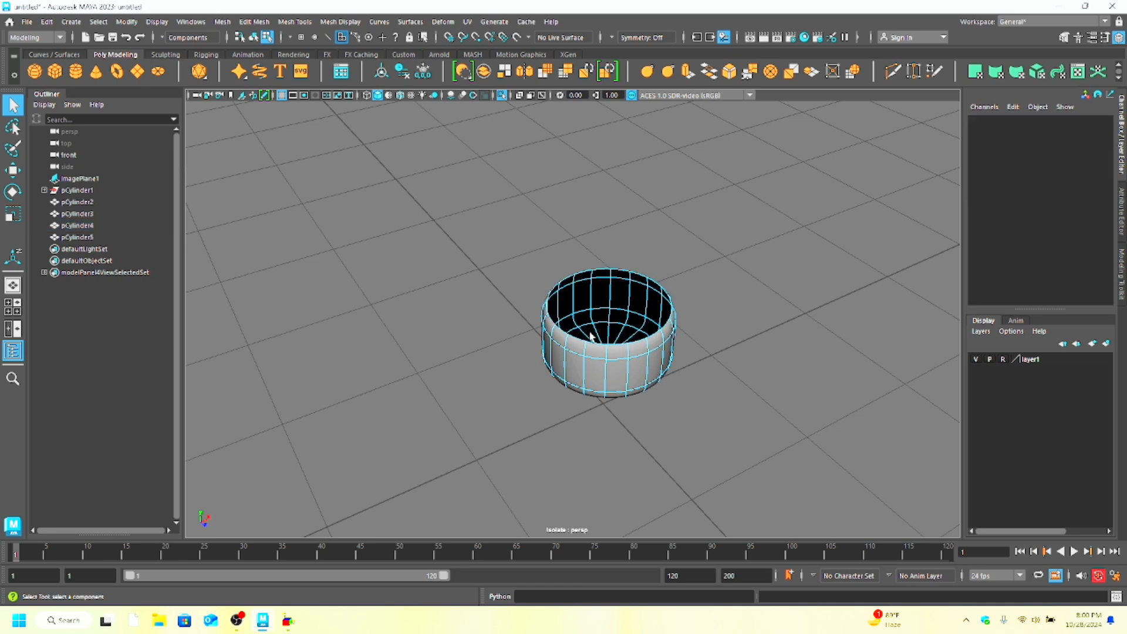
Step: Delete the collar's bottom cap faces so the part is open at both ends
left_click_drag(624, 367, 607, 221, "alt")
left_click(607, 253)
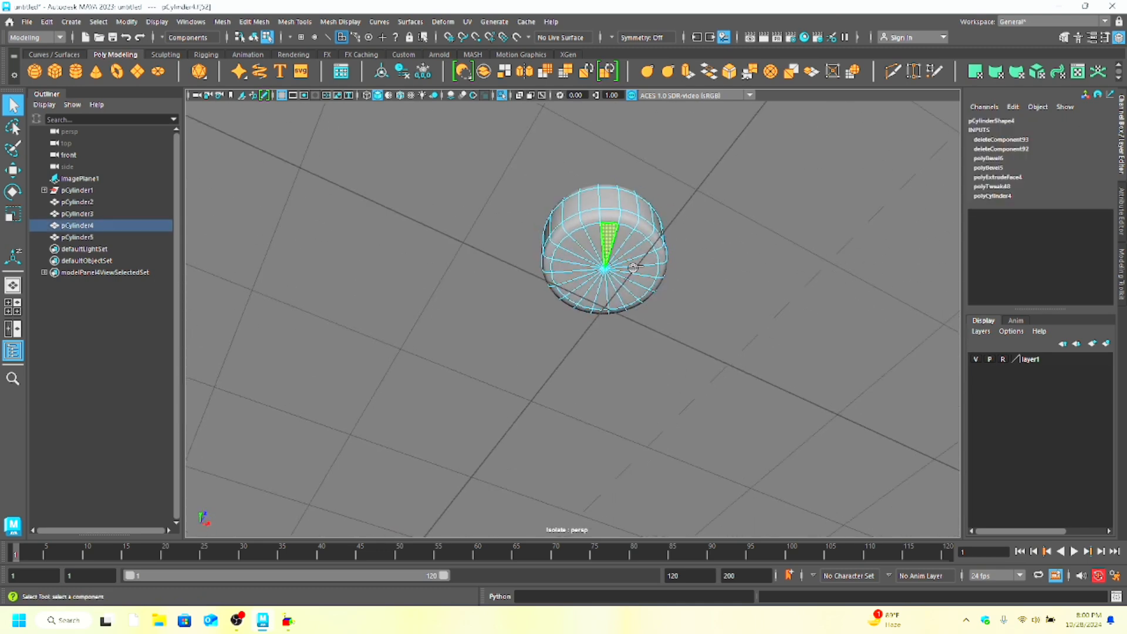
mouse_move(633, 267)
left_mouse_down()
mouse_move(626, 247)
mouse_move(578, 267)
mouse_move(609, 247)
mouse_move(574, 328)
left_mouse_up()
key("Delete")
Step: Apply the Crease tool to the collar's open top and bottom border edge loops to sharpen them
right_click_drag(576, 320, 590, 293)
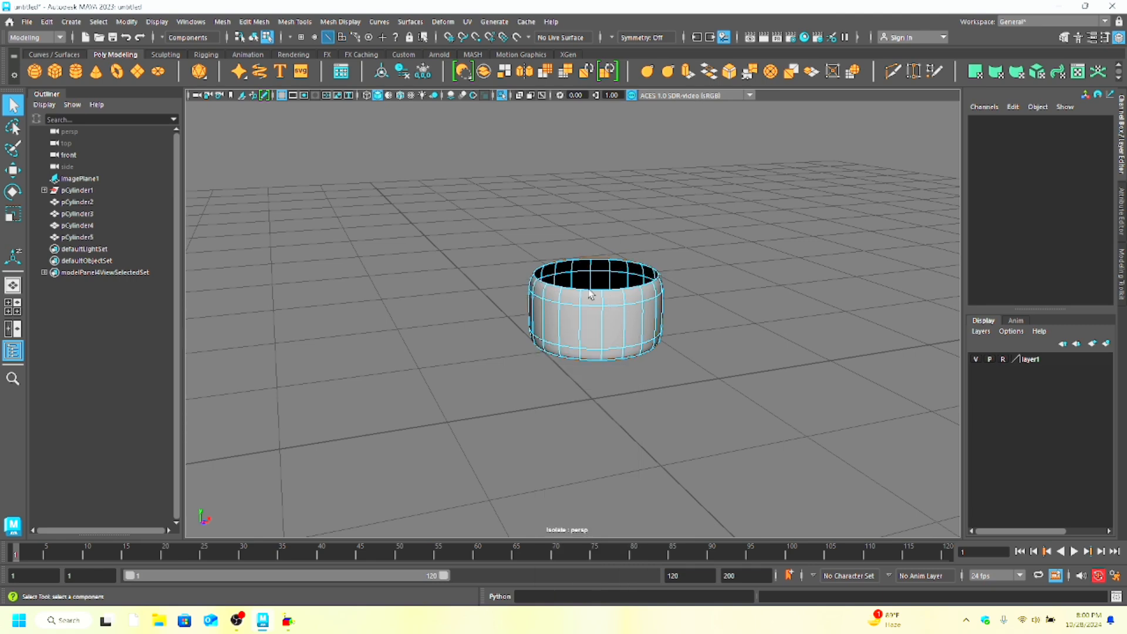
double_click(589, 290)
left_click(647, 72)
scroll(619, 195, "down", 2)
left_click_drag(646, 289, 646, 214, "alt")
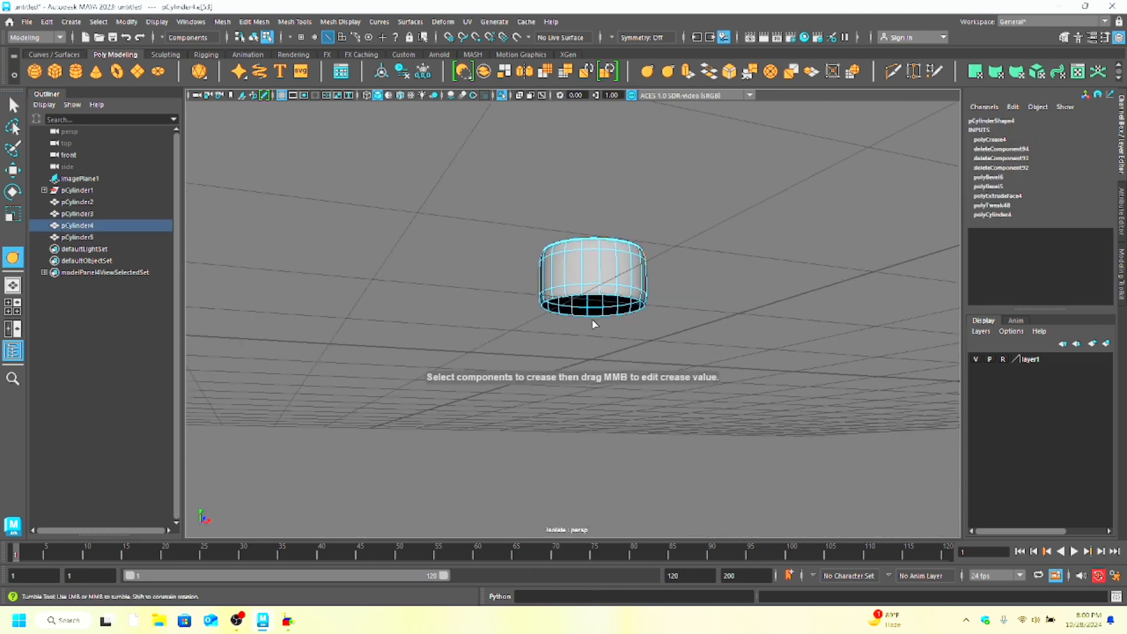
double_click(592, 317)
left_click(647, 73)
middle_click_drag(637, 276, 687, 293)
left_click(688, 300)
Step: Check the creased collar against the front-view reference and turn off isolation to show the whole microphone
key("space")
key("space")
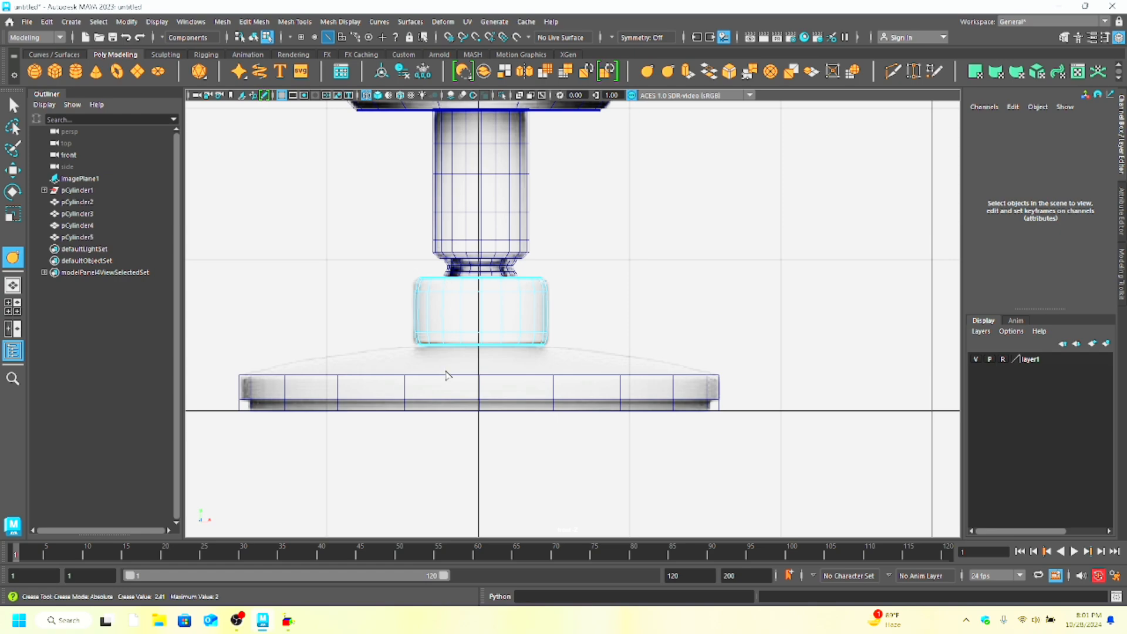
key("space")
key("space")
key("ctrl+1")
left_click_drag(627, 284, 607, 300, "alt")
scroll(607, 300, "down", 4)
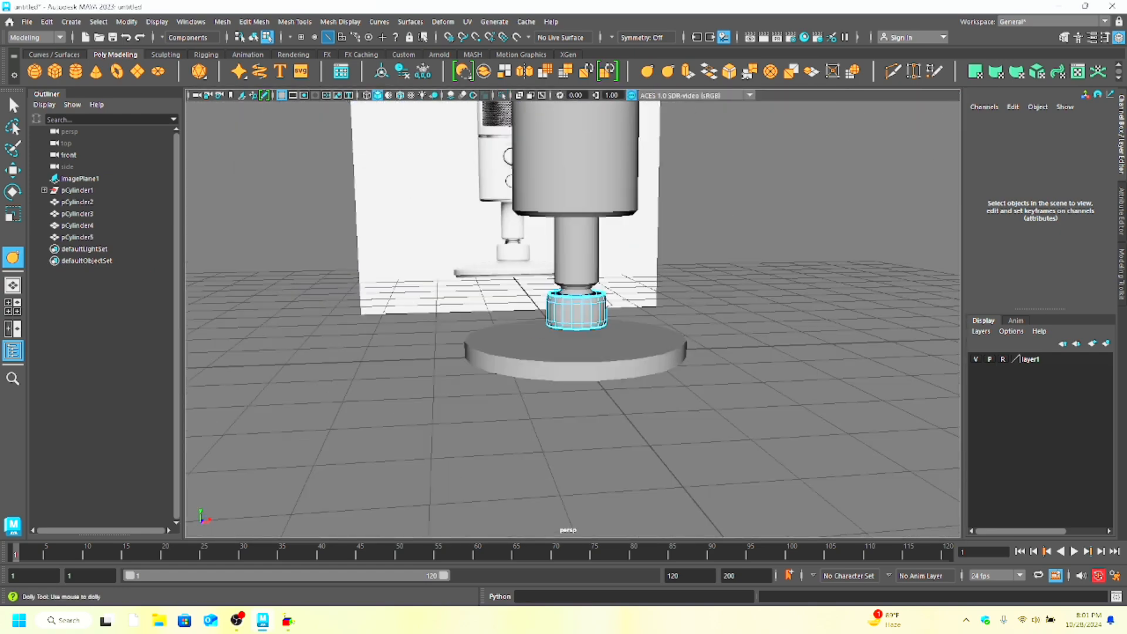
Step: Select all the faces on the top cap of the stand's round base disc
right_click_drag(607, 301, 658, 266)
mouse_move(573, 340)
left_mouse_down("alt")
mouse_move(534, 312)
mouse_move(620, 317)
mouse_move(656, 341)
mouse_move(611, 345)
mouse_move(573, 378)
mouse_move(693, 344)
mouse_move(482, 335)
mouse_move(574, 332)
left_mouse_up("alt")
left_click(657, 343)
scroll(660, 345, "up", 4)
scroll(573, 378, "up", 1)
key("F11")
left_click(574, 363)
left_click_drag(670, 348, 554, 353, "alt")
left_click(576, 358)
key("Caps_Lock")
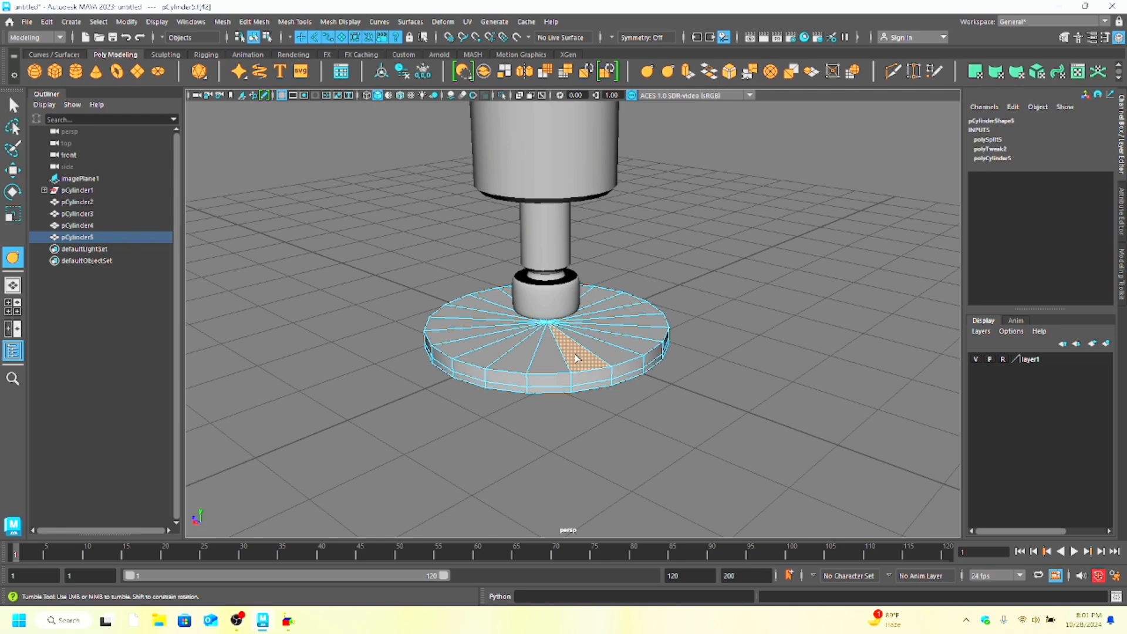
left_click(582, 349, "shift")
left_click(581, 349, "shift")
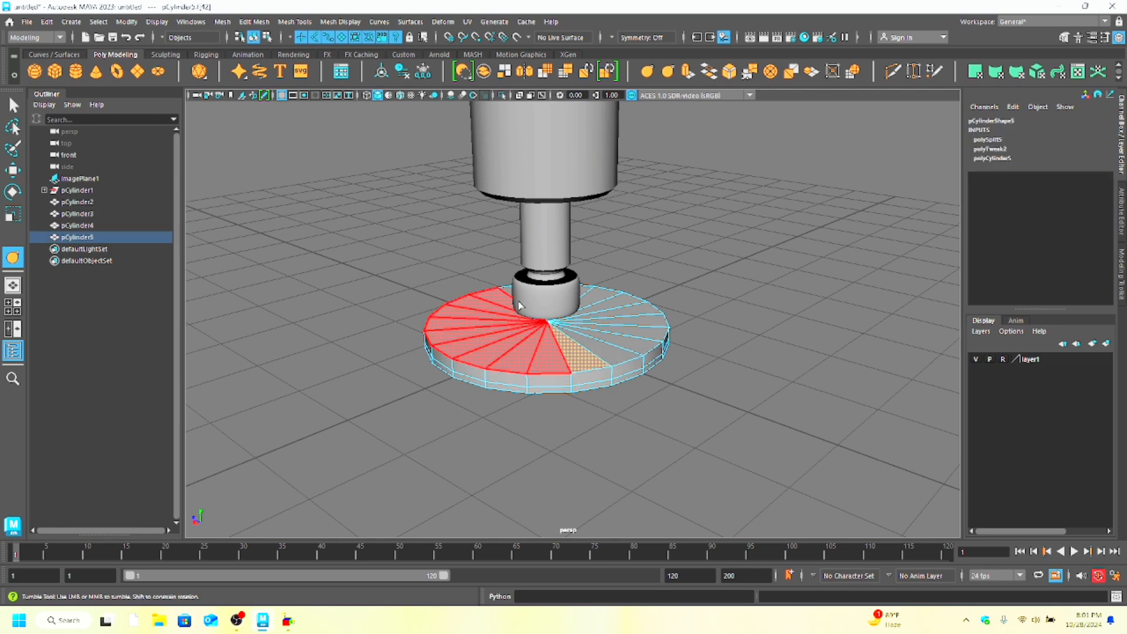
double_click(514, 335, "shift")
Step: Extrude the base's top cap faces upward with a local translate Z of 0.212, matching the collar's underside in the reference
key("ctrl+e")
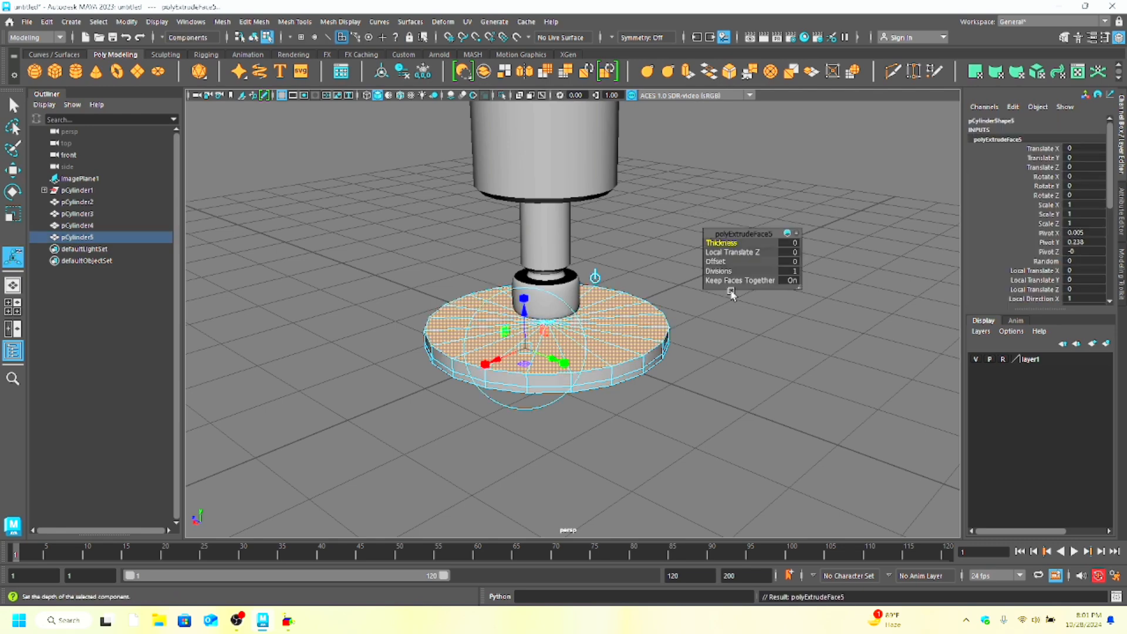
left_click_drag(525, 327, 524, 303)
key("space")
key("space")
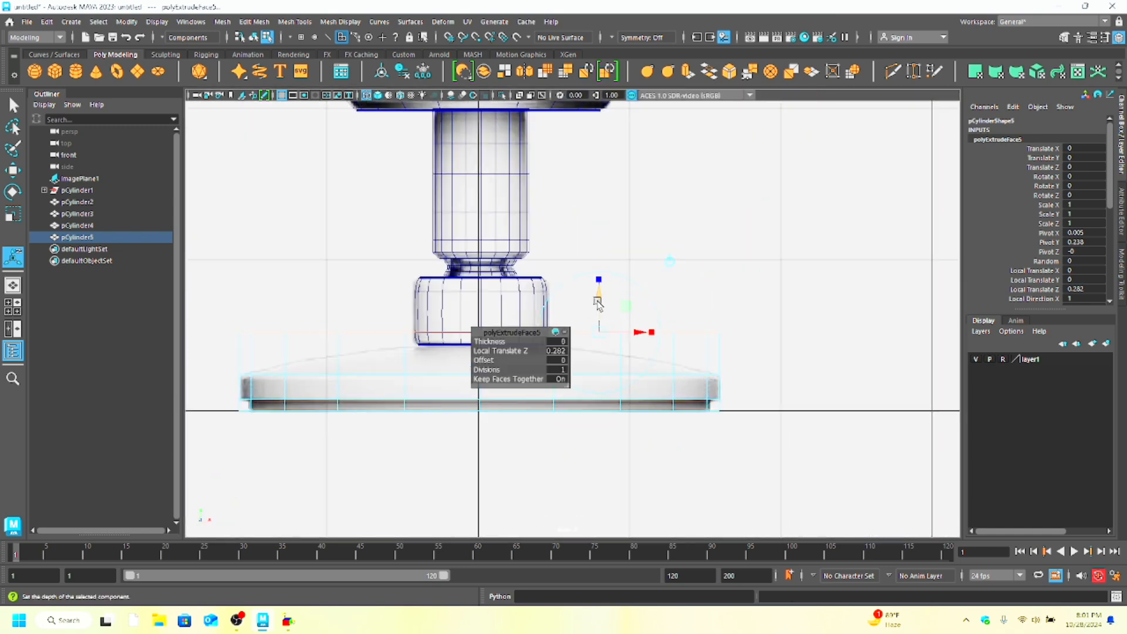
left_click_drag(598, 304, 599, 315)
Step: Scale the extruded top cap inward to about the collar's width so the base's top slopes like the reference
key("r")
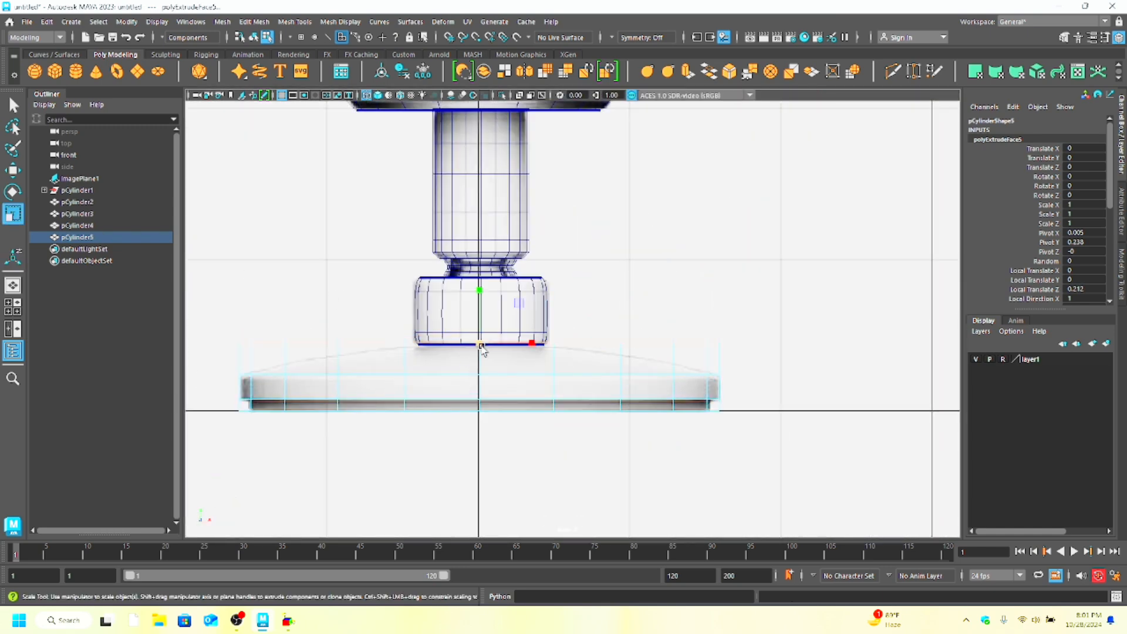
left_click_drag(482, 347, 284, 355)
key("space")
key("space")
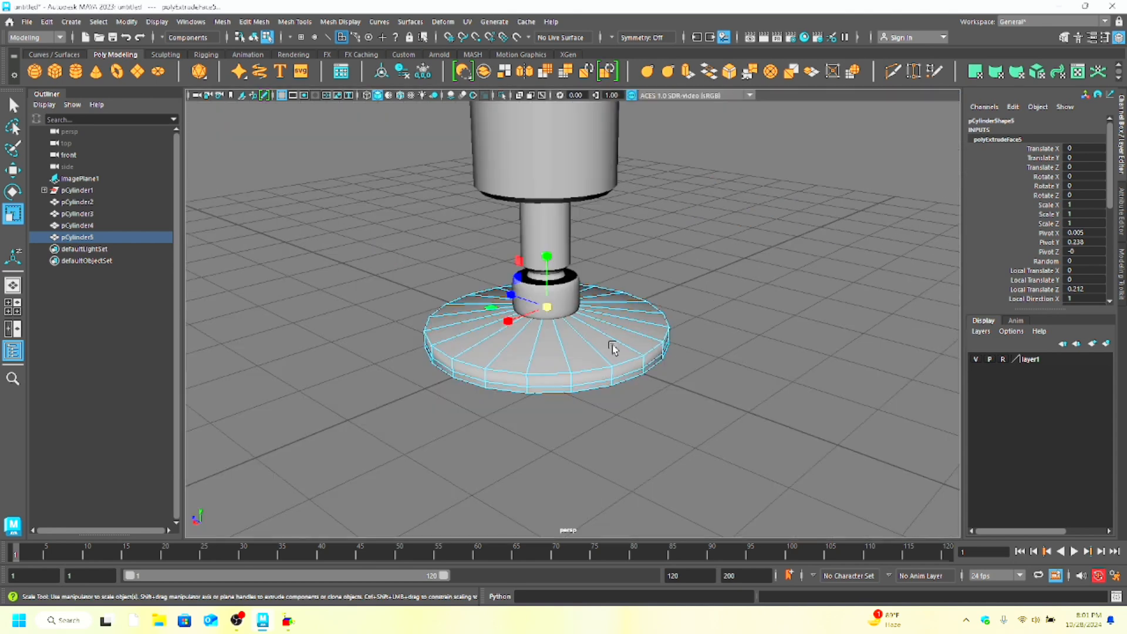
Step: Examine the sloped base where it meets the collar, both in perspective and against the front-view reference
left_click_drag(611, 345, 552, 310, "alt")
key("w")
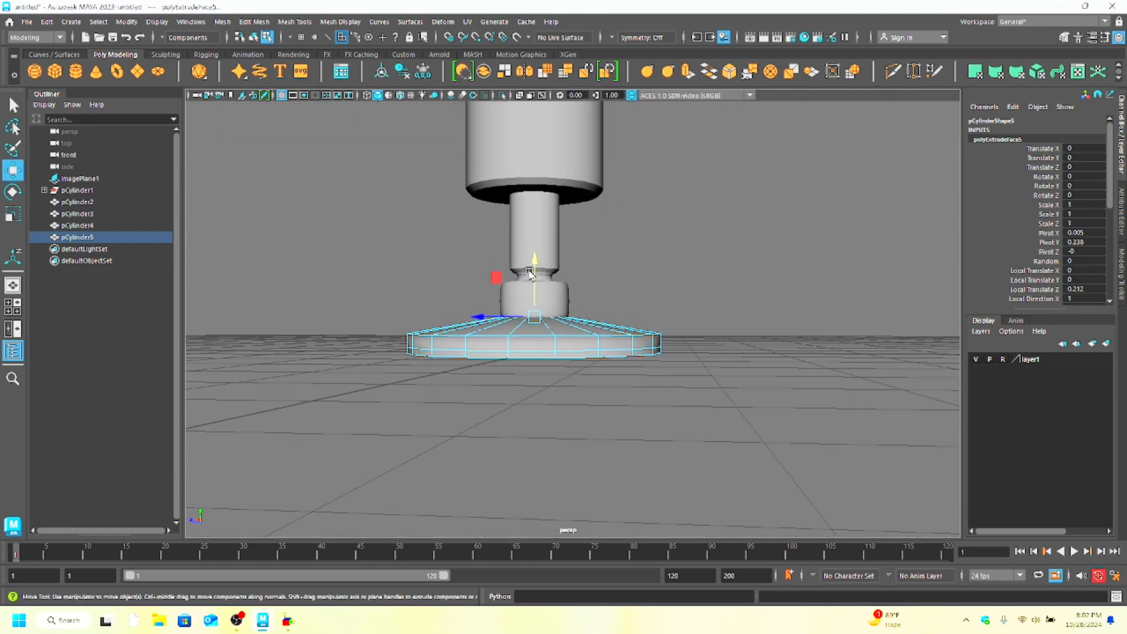
scroll(458, 258, "up", 10)
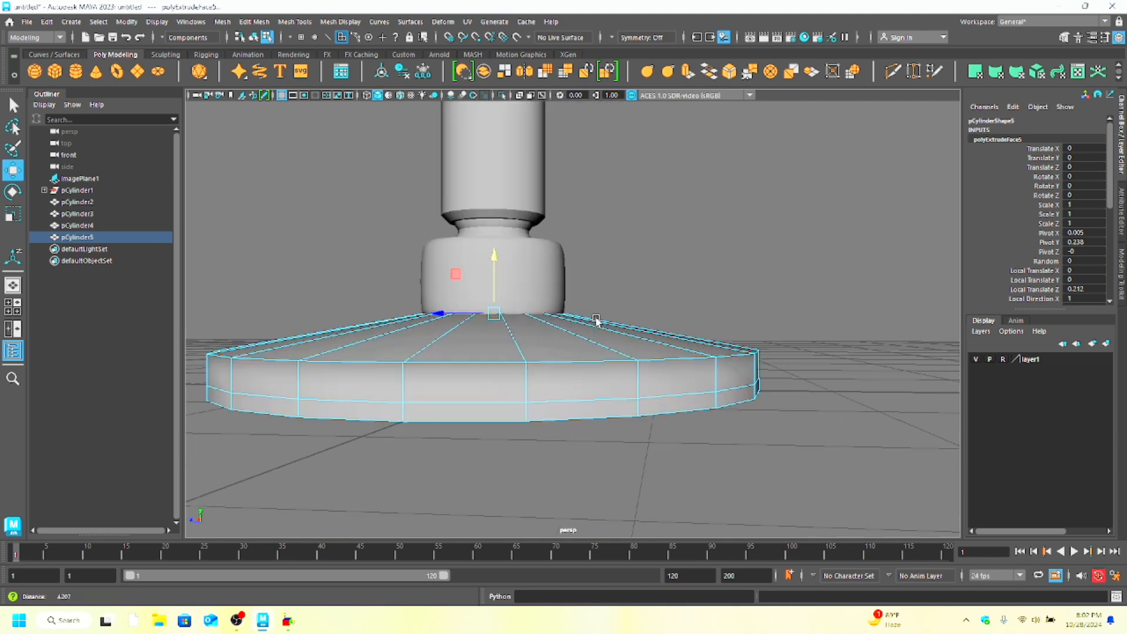
left_click_drag(381, 264, 453, 254, "alt")
left_click_drag(509, 267, 499, 267, "alt")
scroll(500, 267, "down", 10)
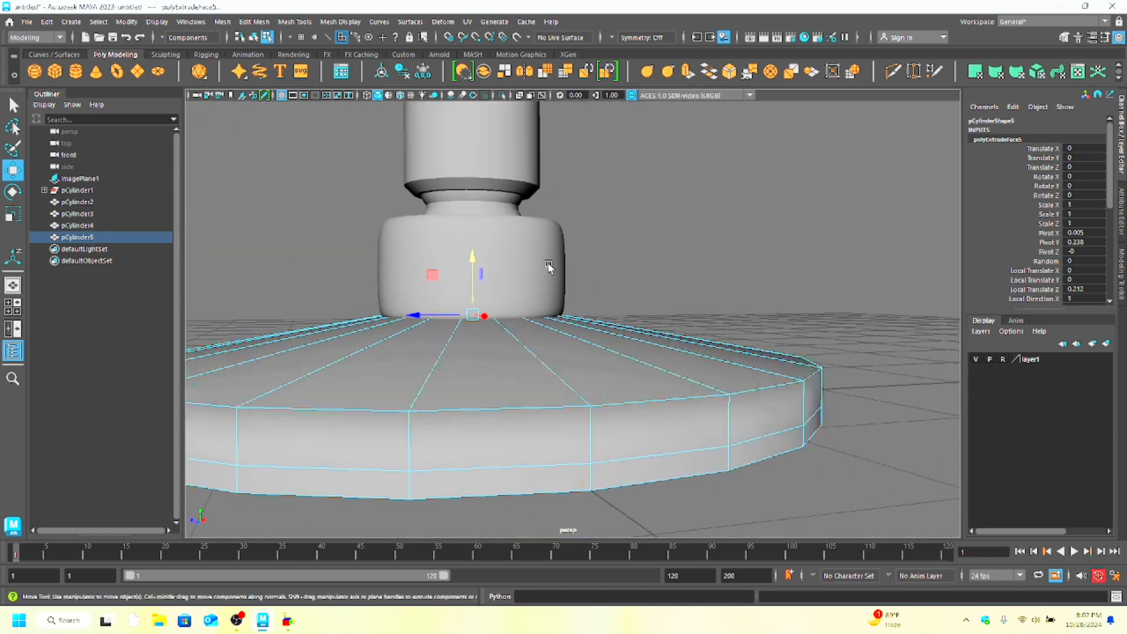
key("space")
key("space")
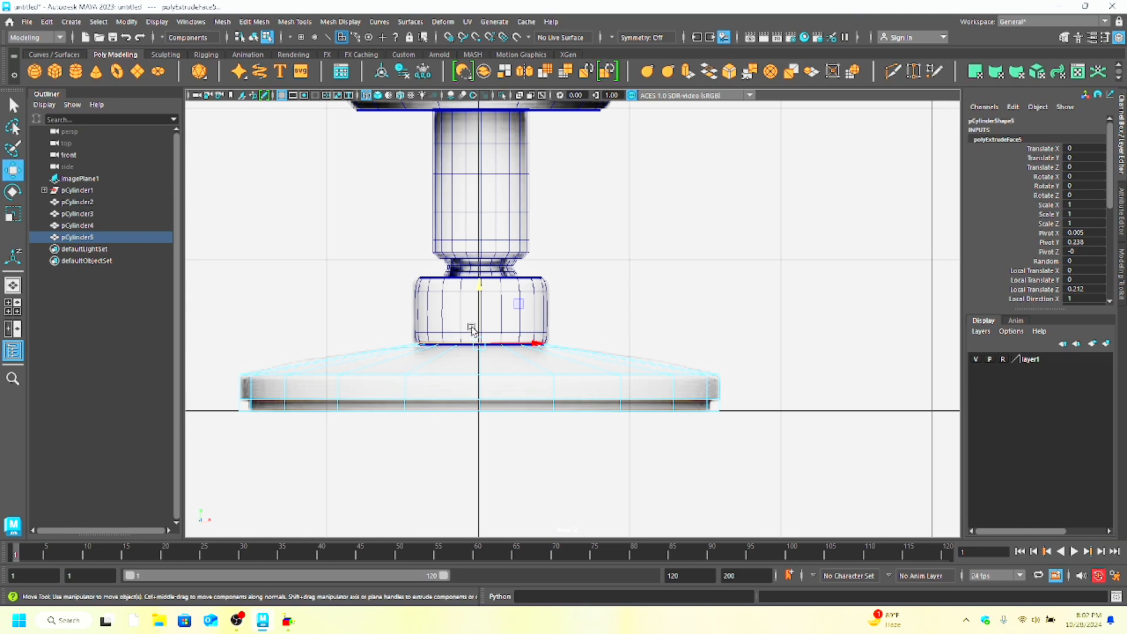
left_click(506, 353)
middle_click_drag(502, 333, 503, 266, "alt")
scroll(608, 329, "up", 2)
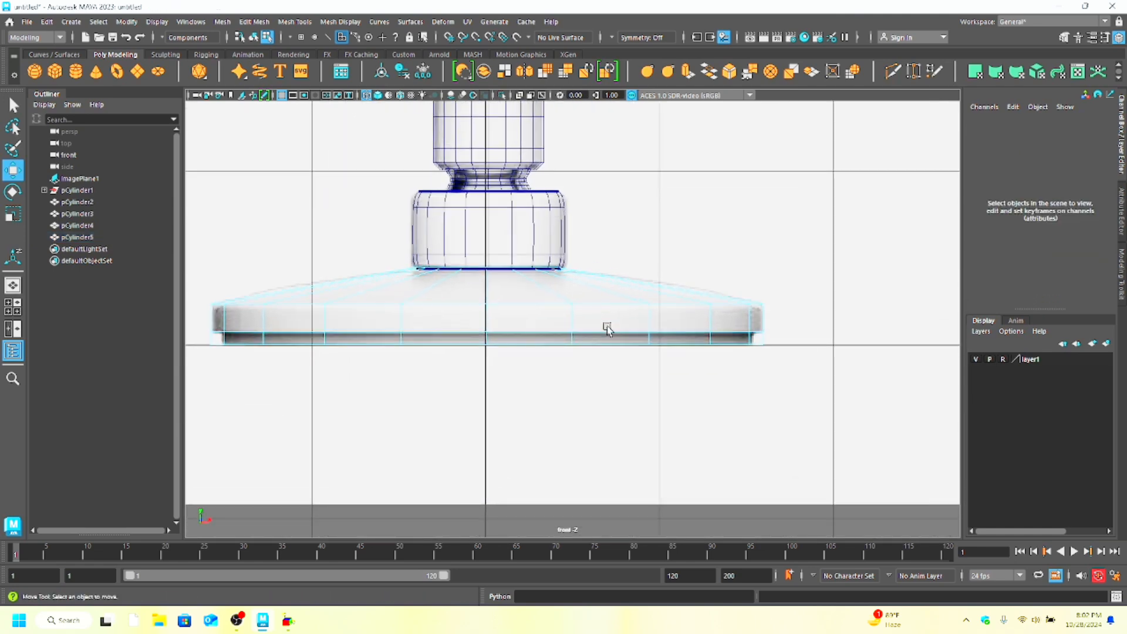
Step: Select the full loop of faces in the narrow lower band around the base's rim
key("space")
key("space")
left_click_drag(604, 324, 506, 330, "alt")
scroll(507, 330, "up", 1)
scroll(508, 331, "up", 2)
right_click_drag(534, 285, 535, 328)
left_click(537, 358)
double_click(601, 359, "shift")
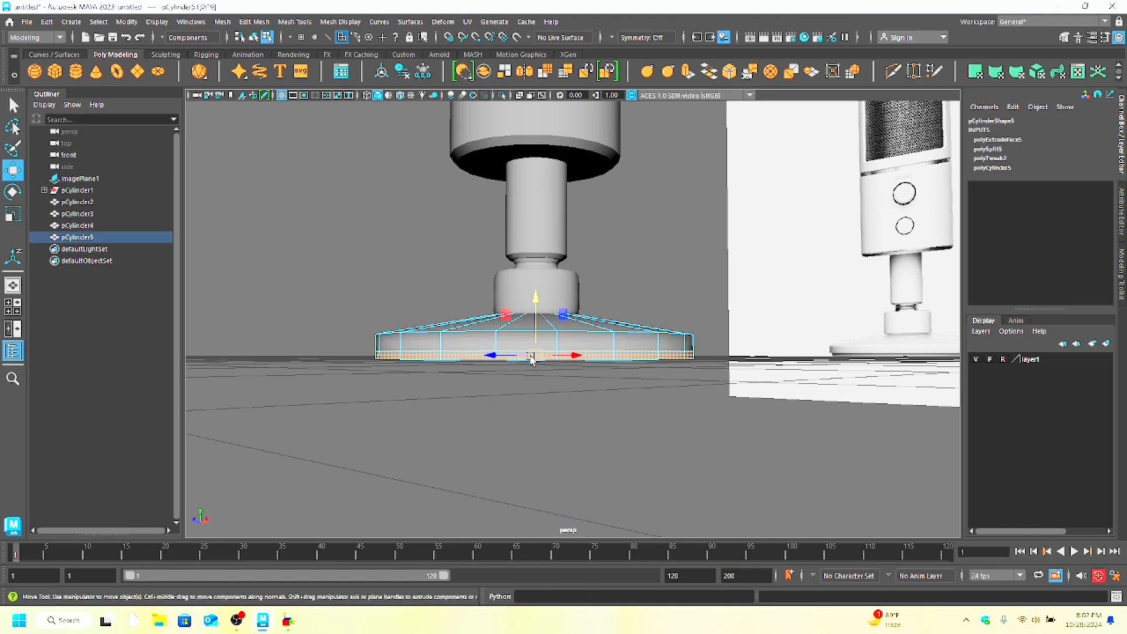
Step: Extrude the lower rim band inward with a thickness of -0.07 to form the recessed foot
key("ctrl+e")
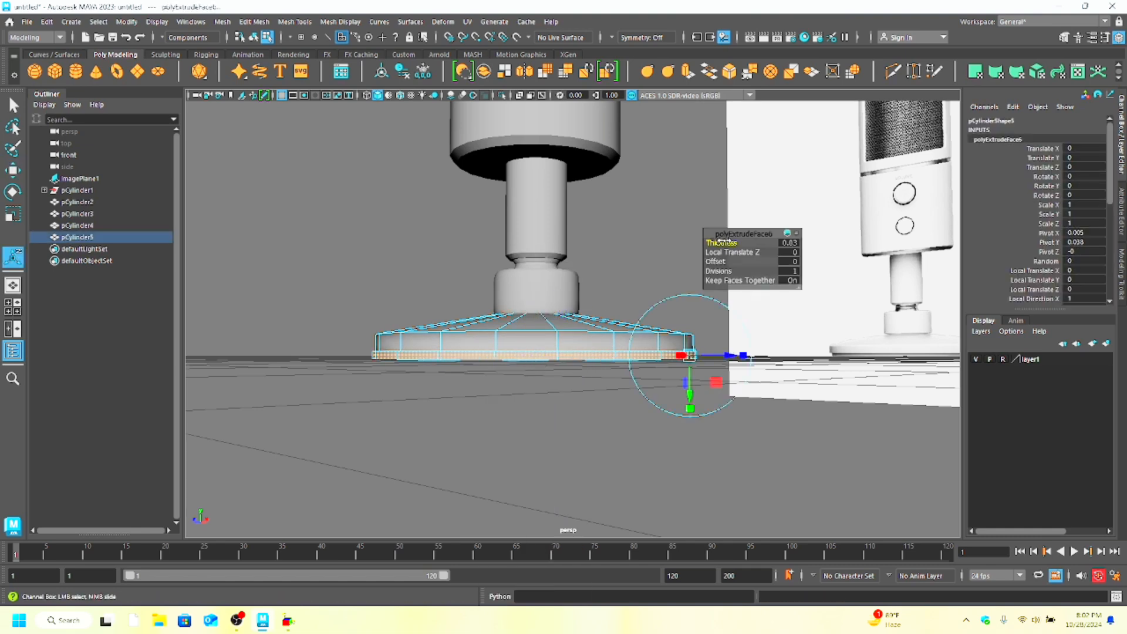
key("space")
key("space")
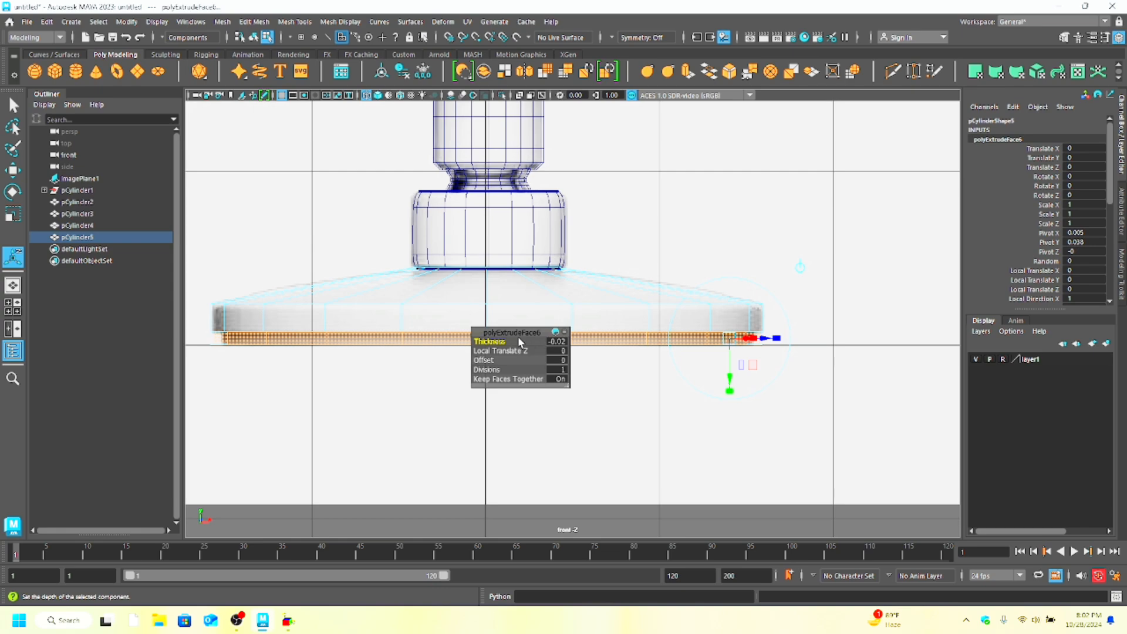
key("space")
key("space")
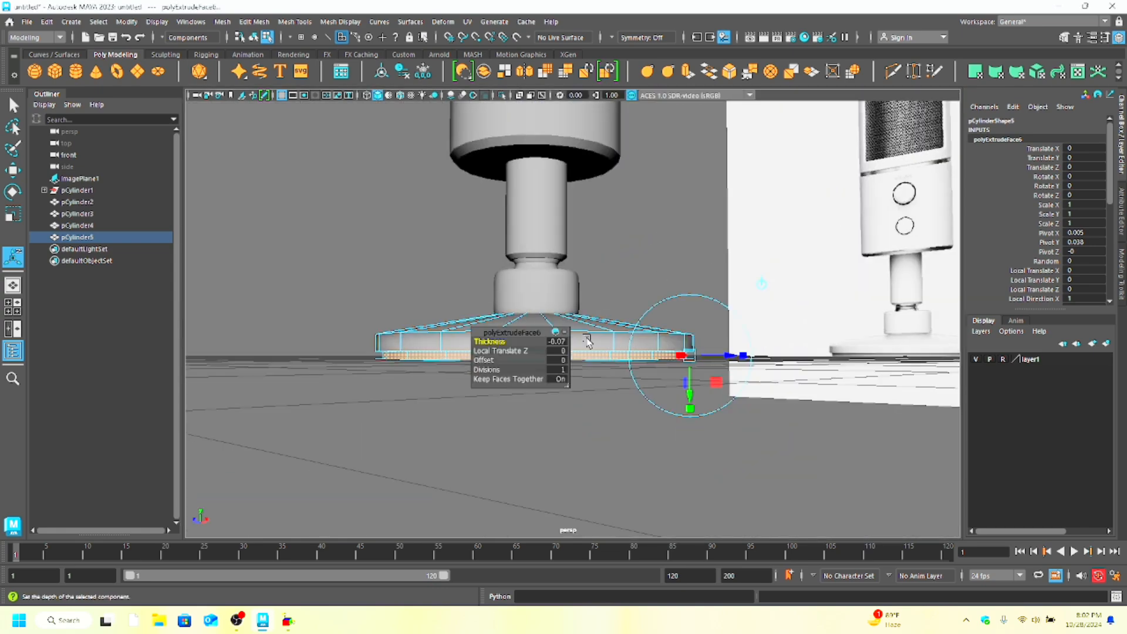
left_click_drag(775, 221, 601, 396, "alt")
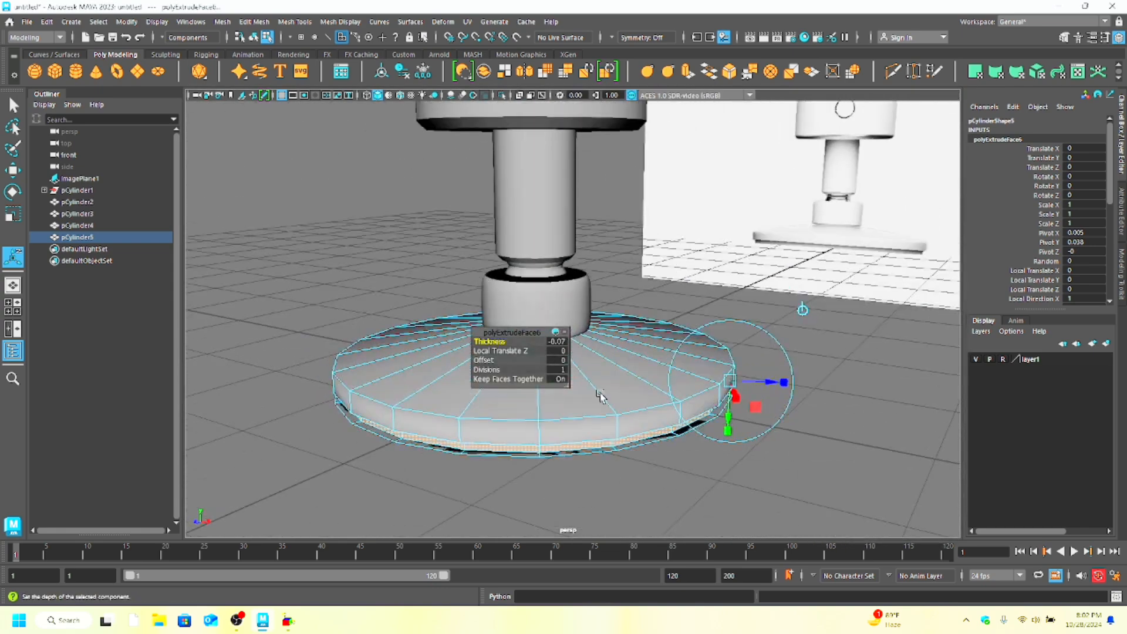
right_click_drag(593, 284, 589, 320)
left_click(582, 450)
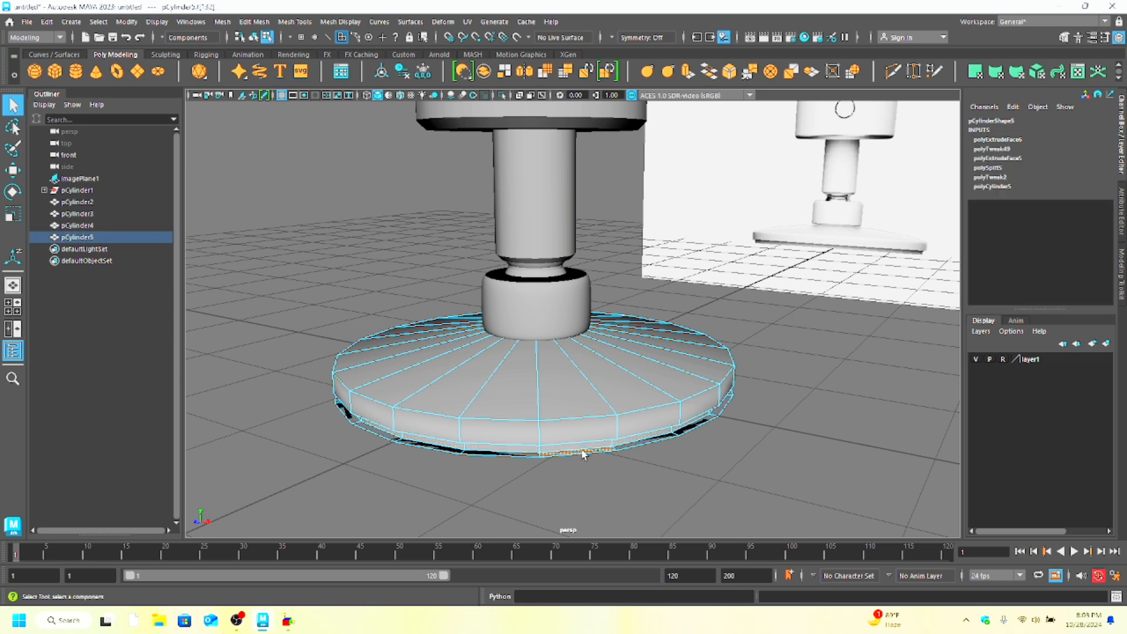
left_click(597, 453)
left_click(640, 448)
left_click_drag(592, 451, 534, 383, "alt")
key("ctrl+z")
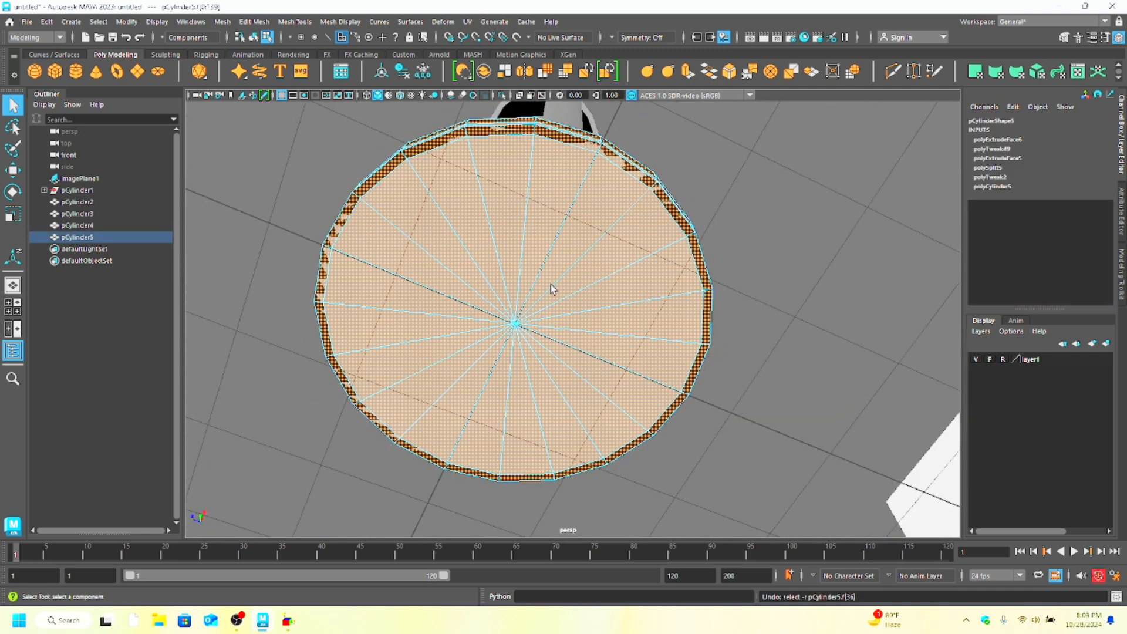
left_click_drag(551, 288, 566, 307, "alt")
left_click(559, 161)
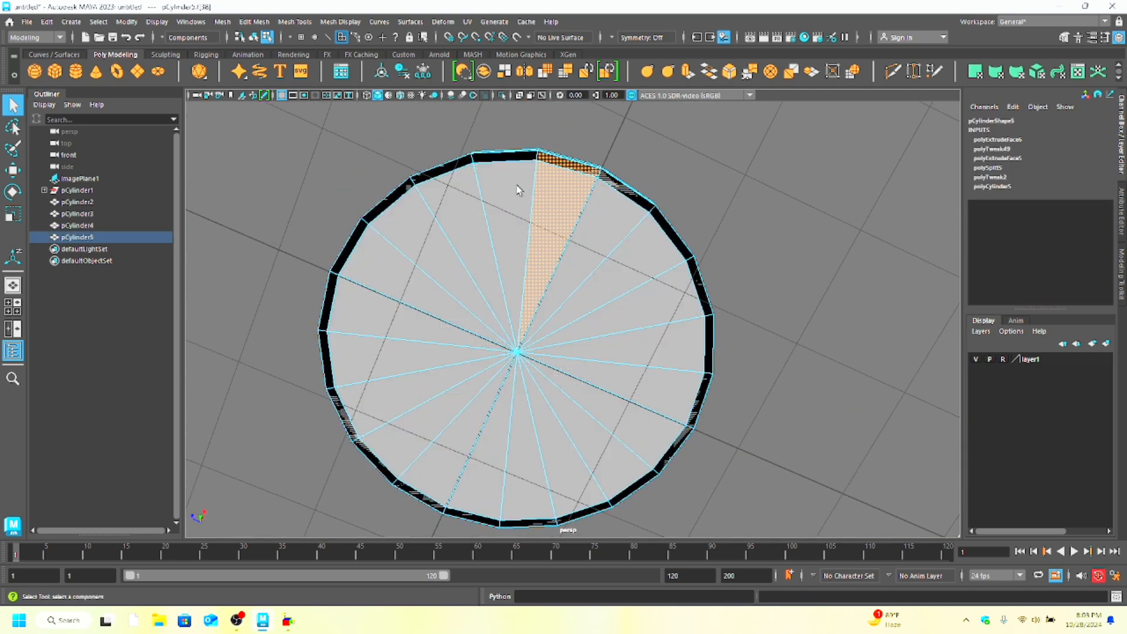
left_click_drag(517, 186, 510, 231, "alt")
Step: Delete the outermost edge loop around the underside of the base
right_click_drag(493, 253, 492, 228)
left_click_drag(492, 227, 438, 161, "alt")
double_click(391, 185)
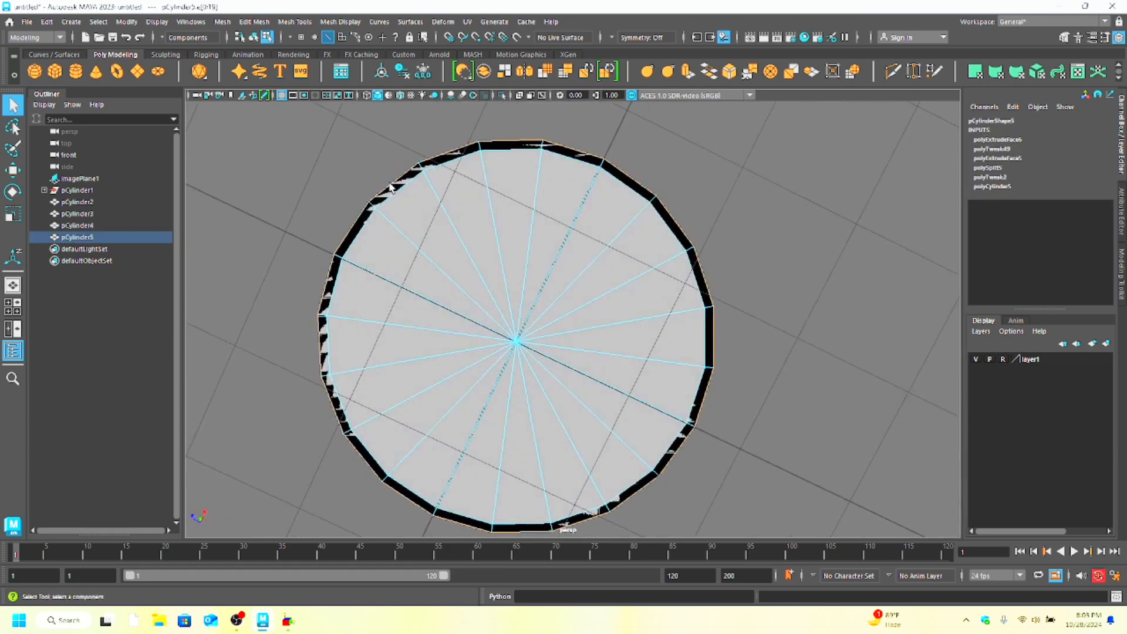
key("Delete")
Step: Check the recessed base against the front-view reference and return it to object mode
key("w")
left_click_drag(414, 111, 563, 315, "alt")
key("space")
key("space")
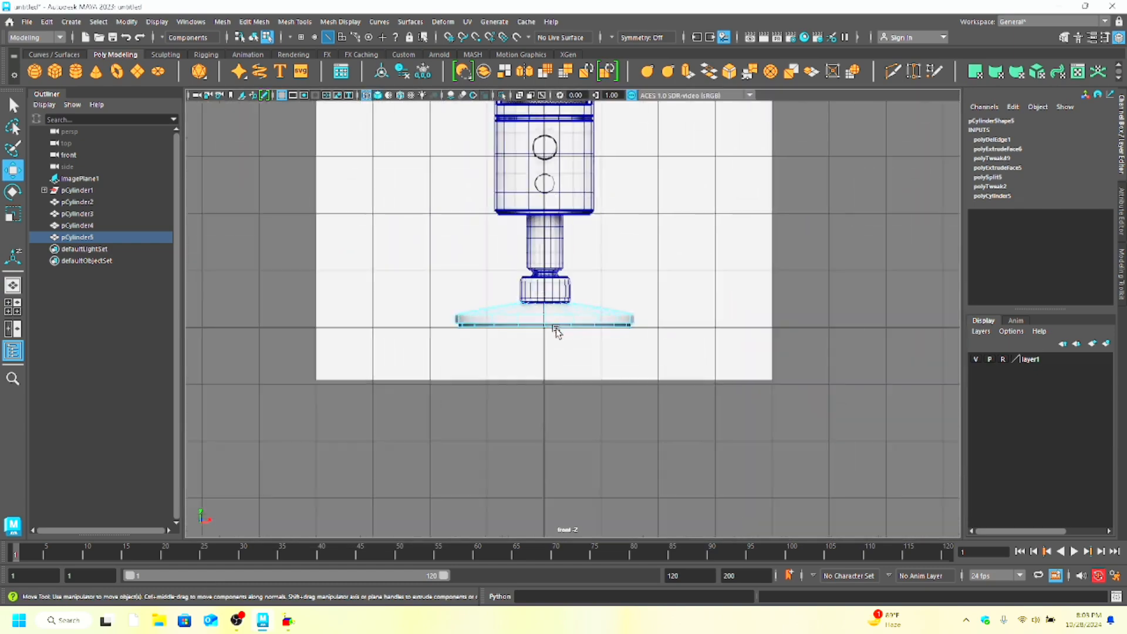
scroll(556, 326, "down", 4)
key("space")
key("space")
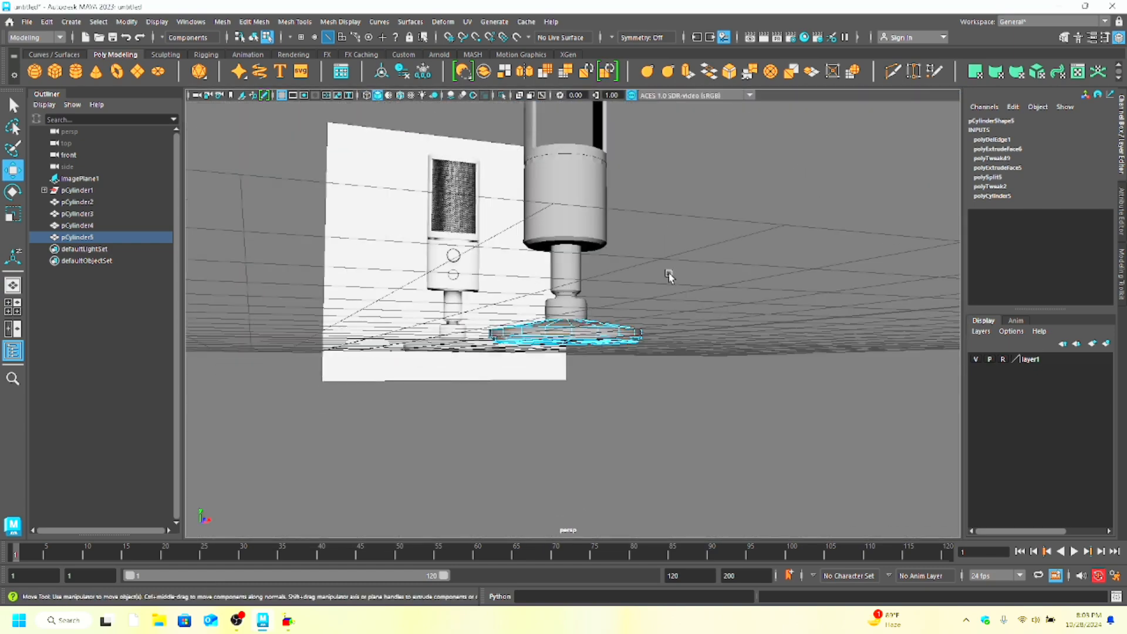
left_click_drag(669, 275, 644, 270, "alt")
scroll(644, 270, "down", 4)
left_click_drag(489, 136, 658, 408)
left_click_drag(656, 405, 622, 394, "alt")
right_click_drag(569, 332, 606, 241)
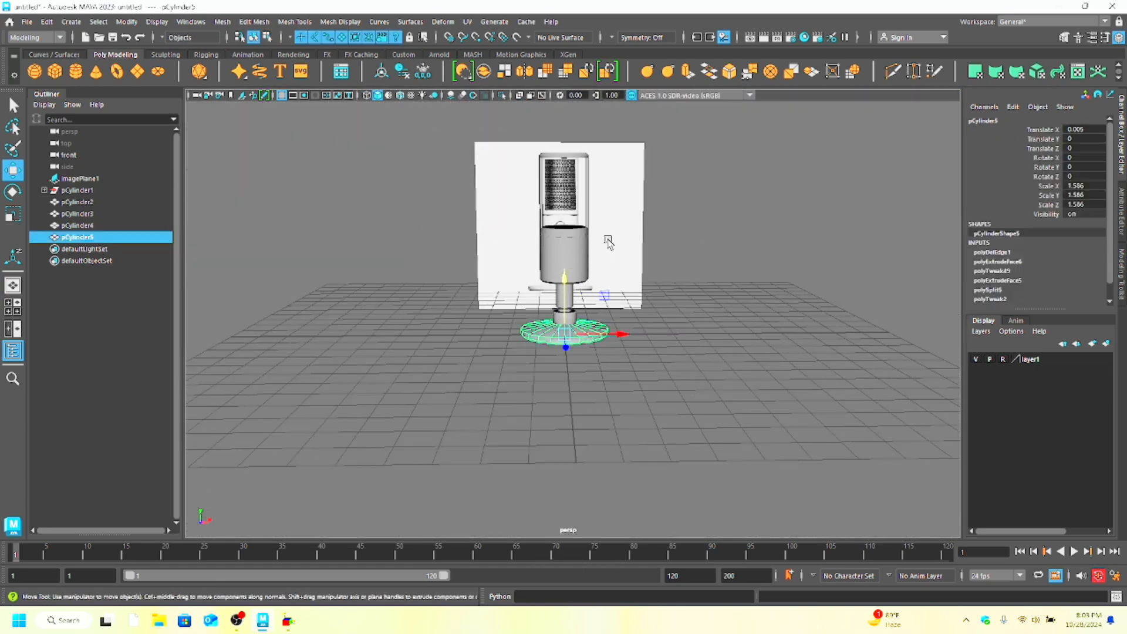
left_click(606, 241)
Step: Examine the whole microphone in perspective and compare its outline with the front-view reference
left_click_drag(491, 137, 630, 352)
left_click_drag(628, 341, 725, 335, "alt")
scroll(495, 329, "up", 3)
key("space")
key("space")
left_click(644, 252)
scroll(644, 252, "up", 2)
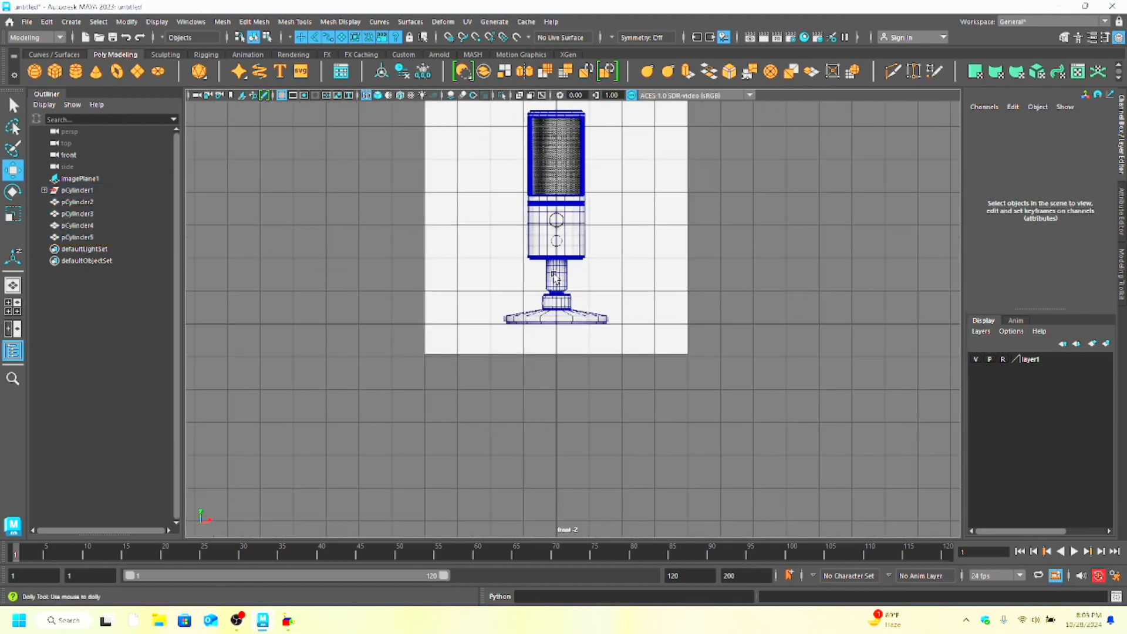
key("space")
key("space")
Step: Smooth the microphone's main body mesh with 1 division
left_click(564, 250)
scroll(617, 121, "down", 5)
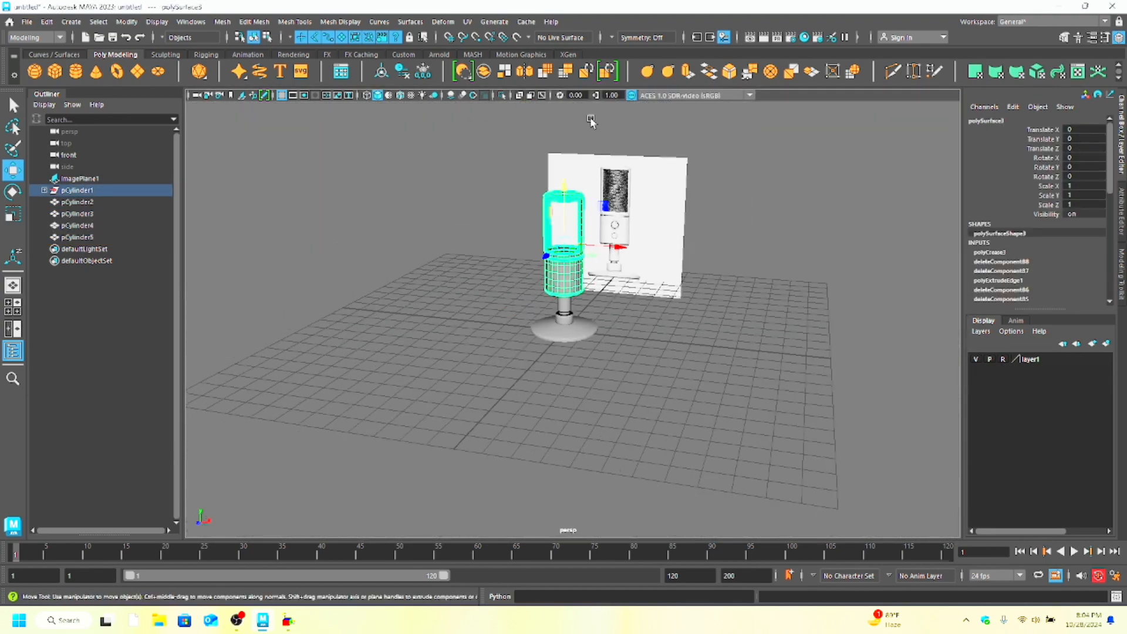
key("space")
key("space")
right_click_drag(569, 161, 579, 148)
scroll(579, 148, "up", 2)
middle_click_drag(579, 148, 573, 245, "alt")
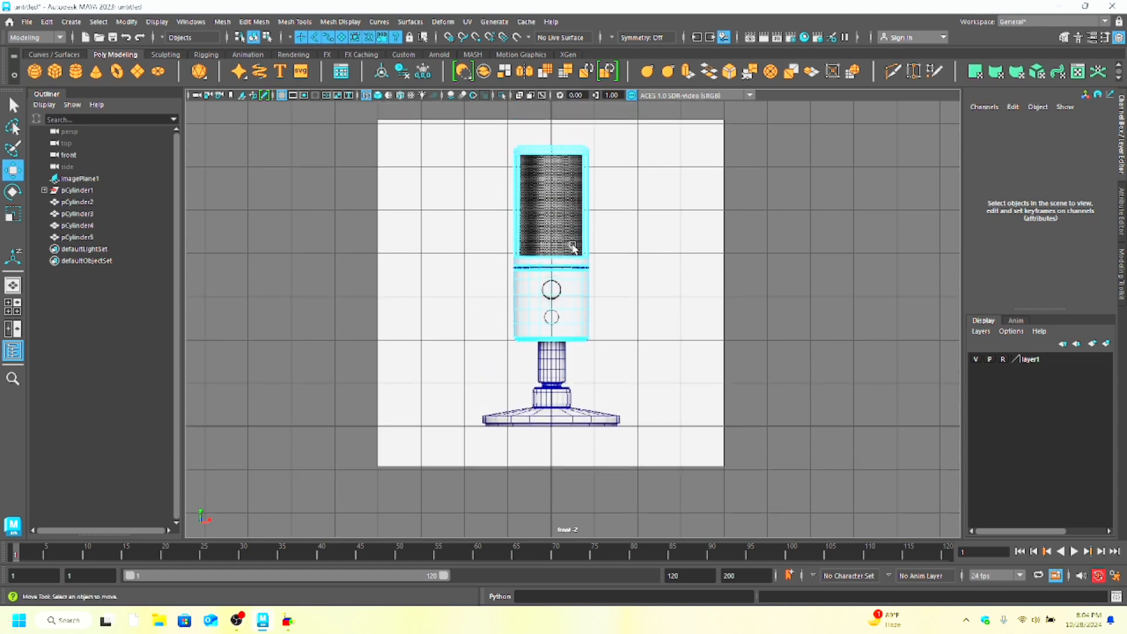
scroll(567, 255, "up", 3)
right_click_drag(549, 284, 598, 258)
left_click(545, 73)
scroll(669, 282, "up", 6)
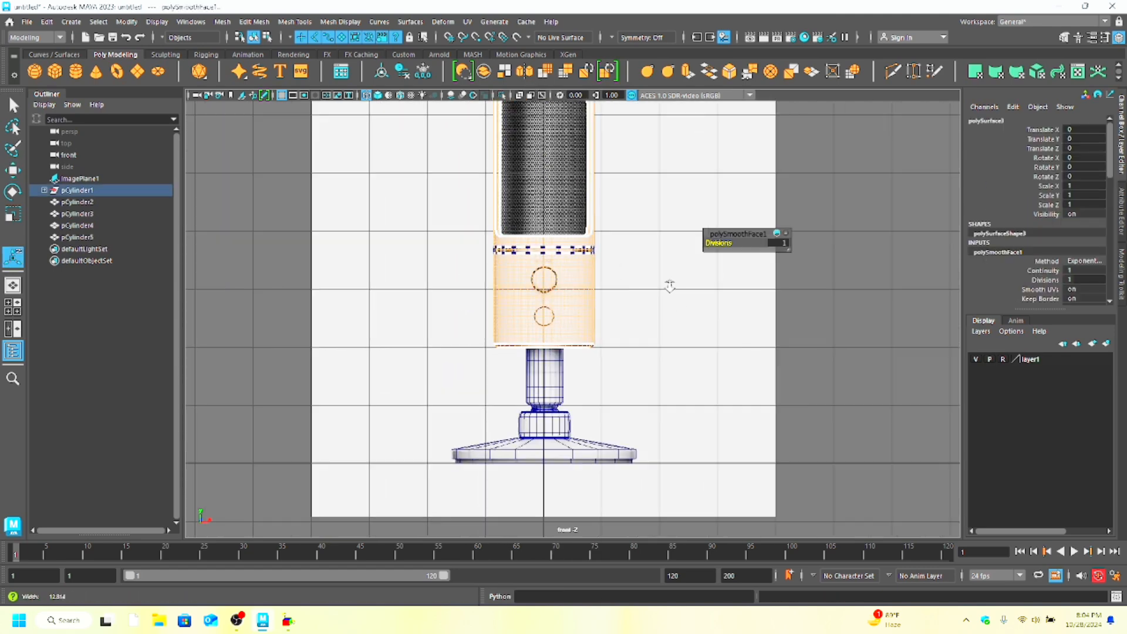
Step: Try to extrude the body faces over the volume knob with an offset of 0.06 and circularize them
left_click(622, 281)
left_click_drag(615, 281, 755, 294, "alt")
scroll(755, 295, "up", 3)
scroll(755, 293, "up", 1)
right_click_drag(516, 223, 515, 260)
left_click(515, 229)
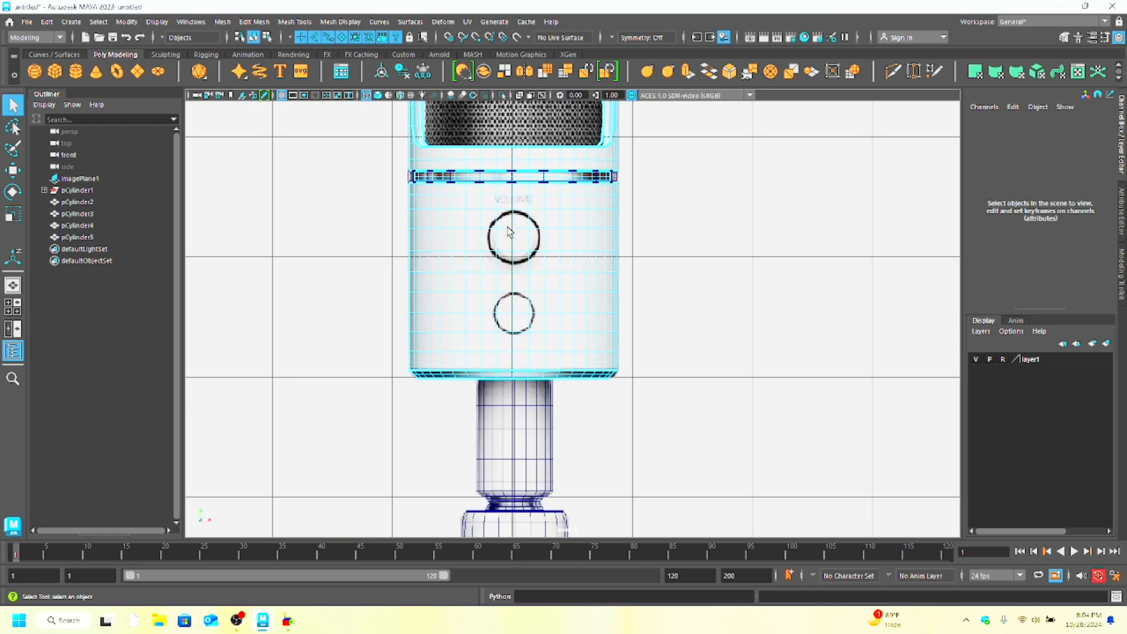
left_click(506, 223)
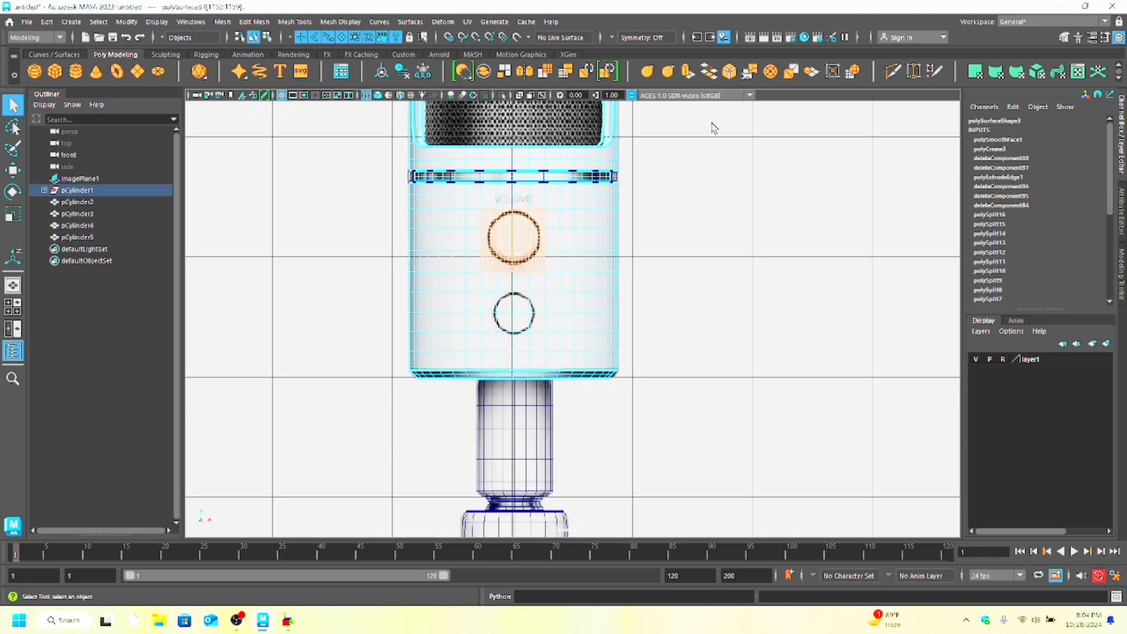
key("ctrl+e")
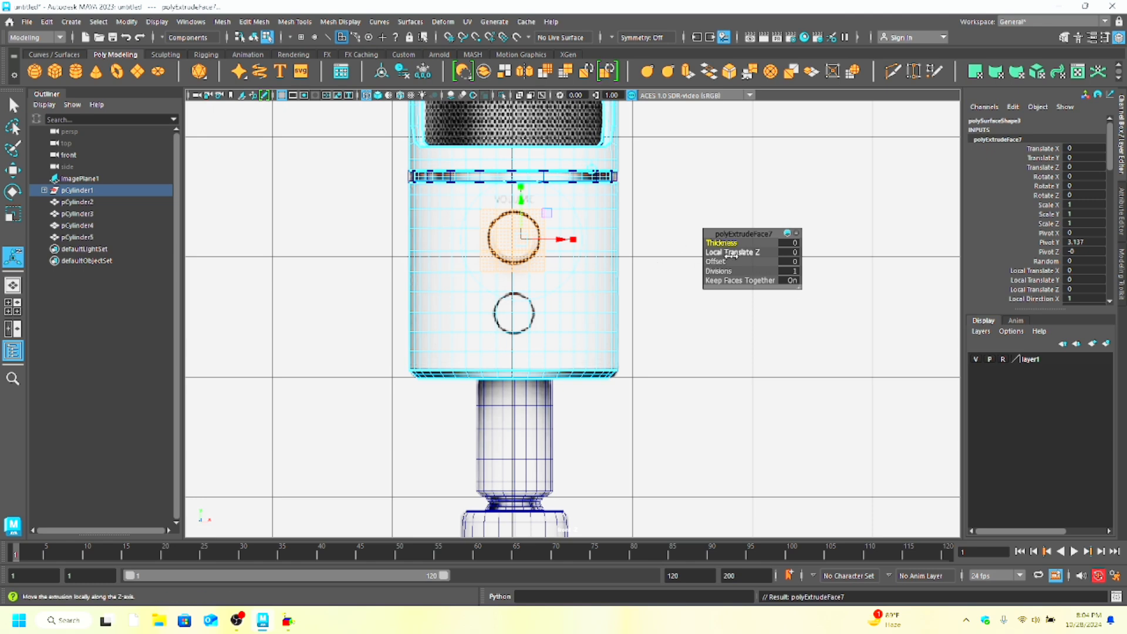
left_click_drag(718, 261, 721, 261)
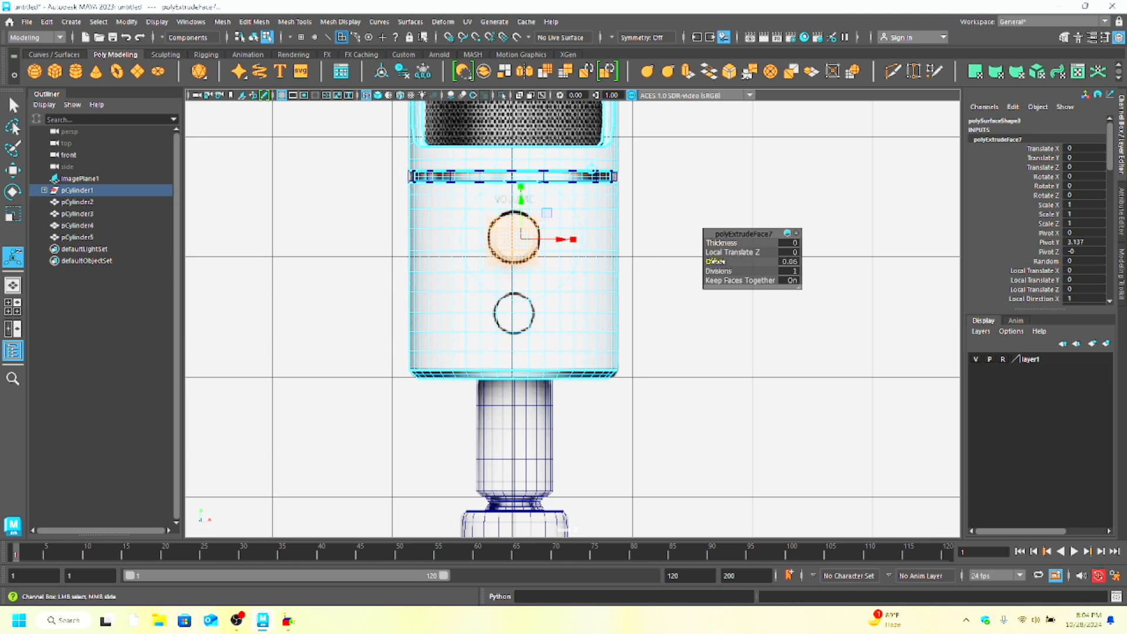
left_click(770, 72)
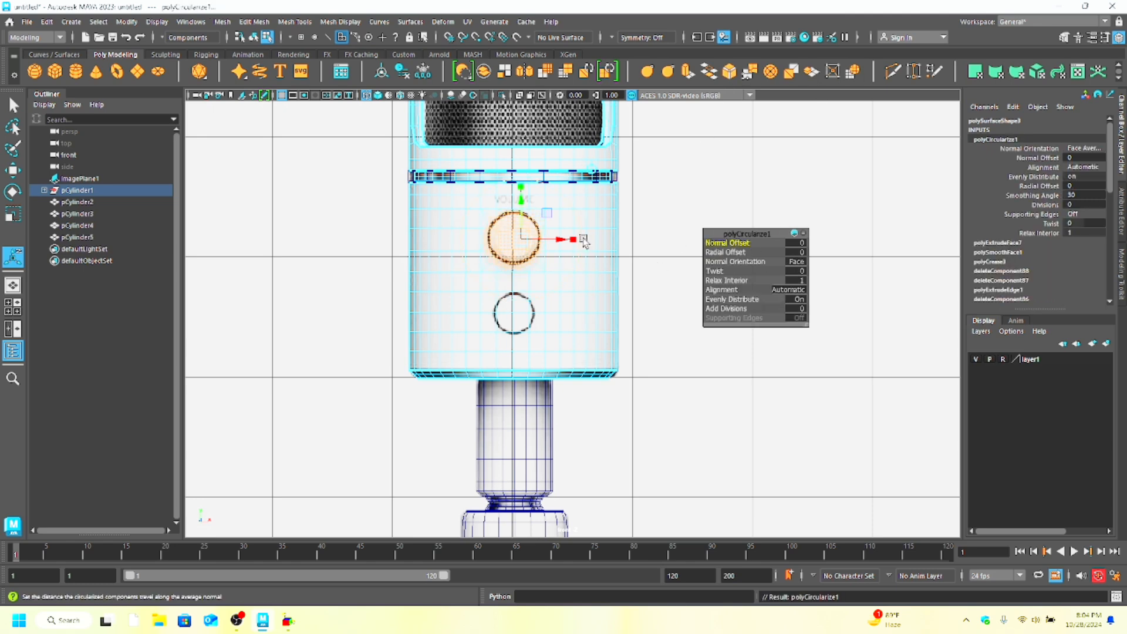
Step: Undo the circularize and the offset extrusion of the volume knob faces, returning to the front view of the body
key("space")
key("space")
left_click_drag(541, 346, 610, 350, "alt")
scroll(728, 362, "up", 5)
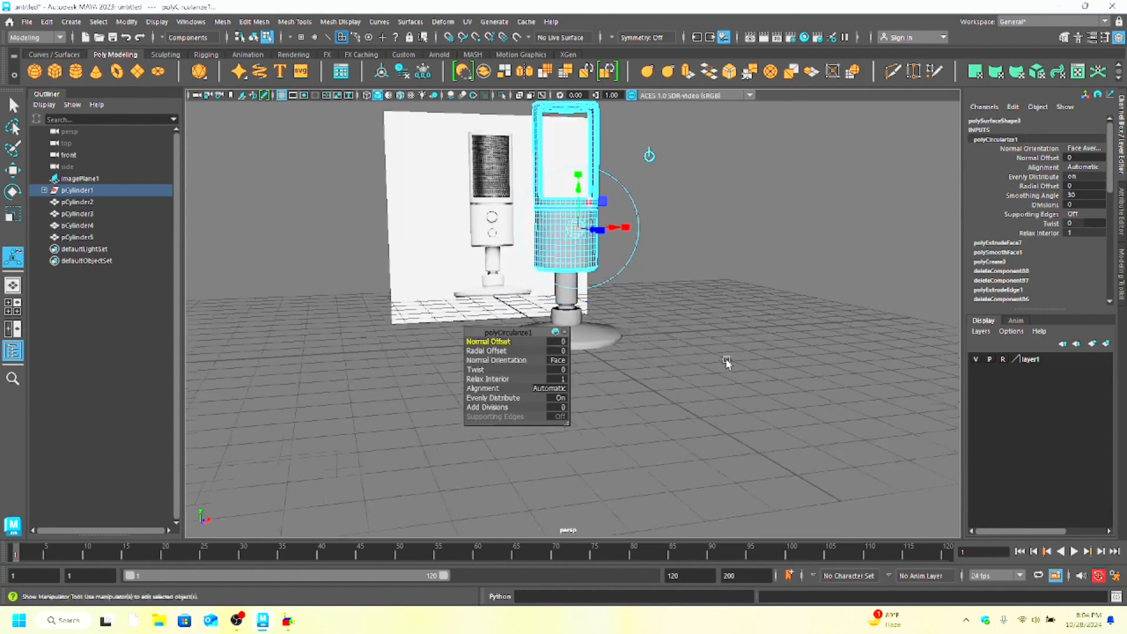
left_click_drag(727, 346, 621, 327, "alt")
key("super")
left_click(640, 307)
key("ctrl+z")
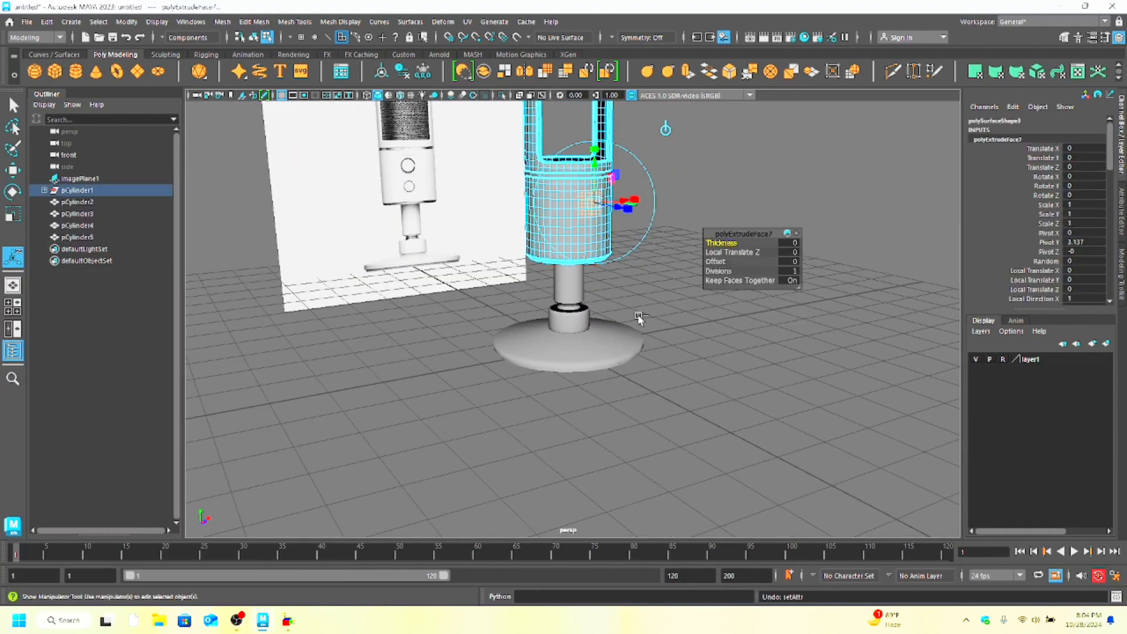
key("ctrl+z")
left_click_drag(623, 303, 587, 288, "alt")
key("space")
key("space")
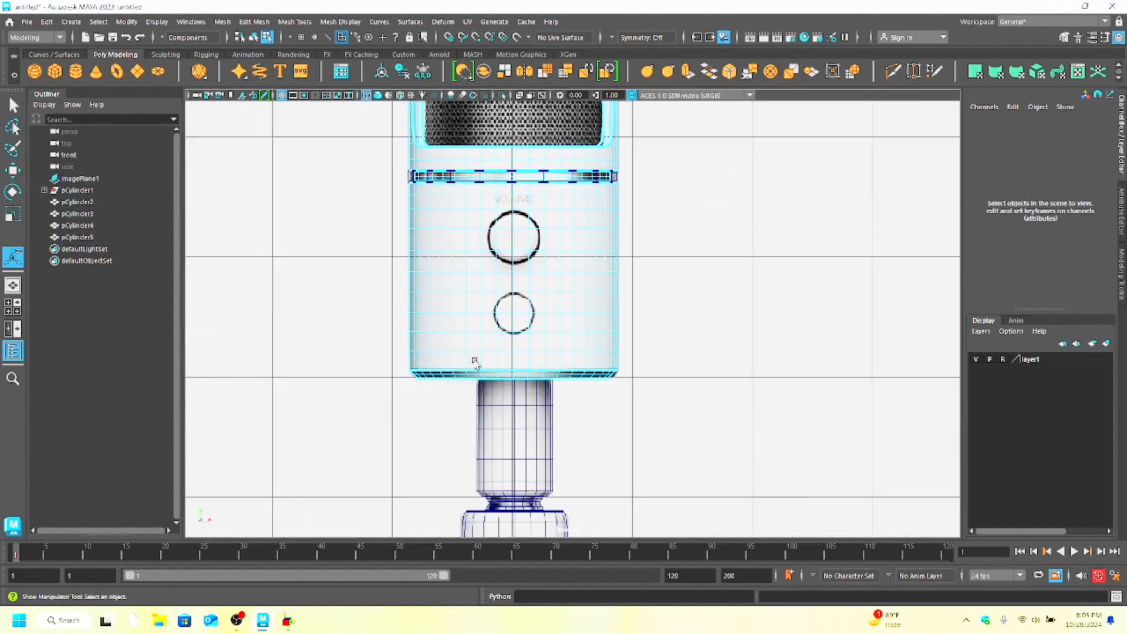
Step: Extrude the body faces covering the volume knob circle with an offset of 0.06
left_click(507, 221)
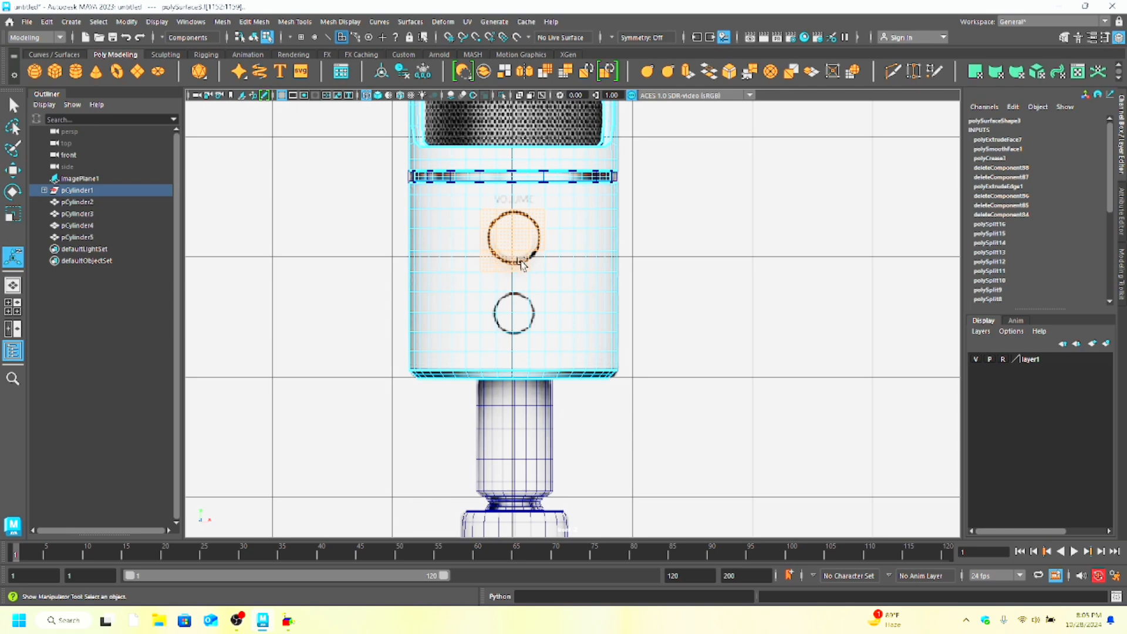
key("ctrl+e")
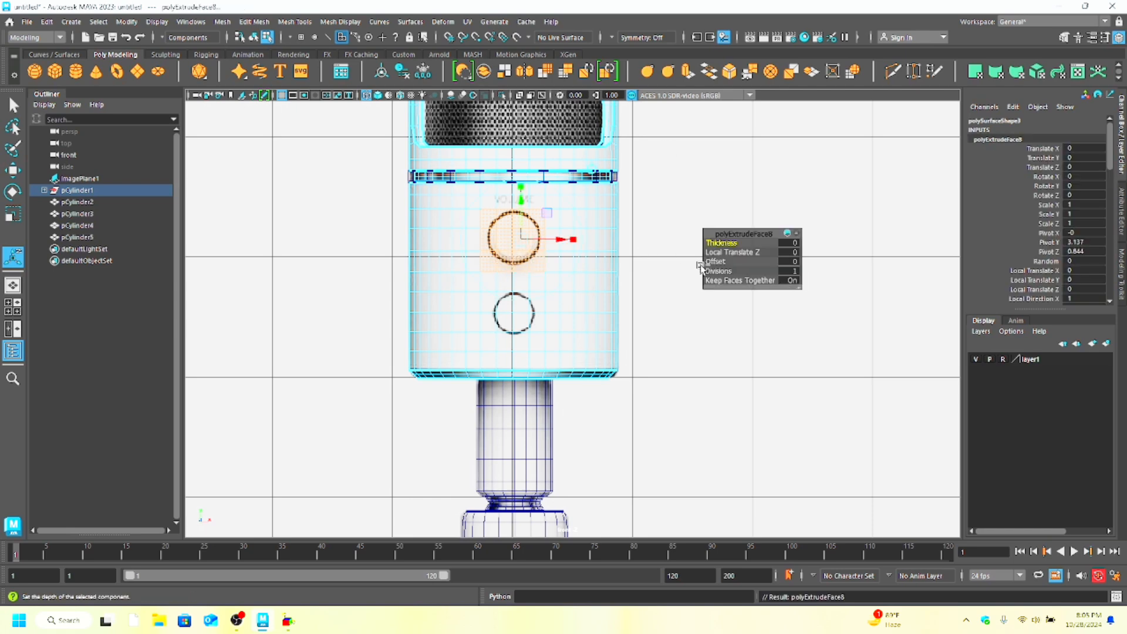
left_click_drag(700, 267, 711, 262)
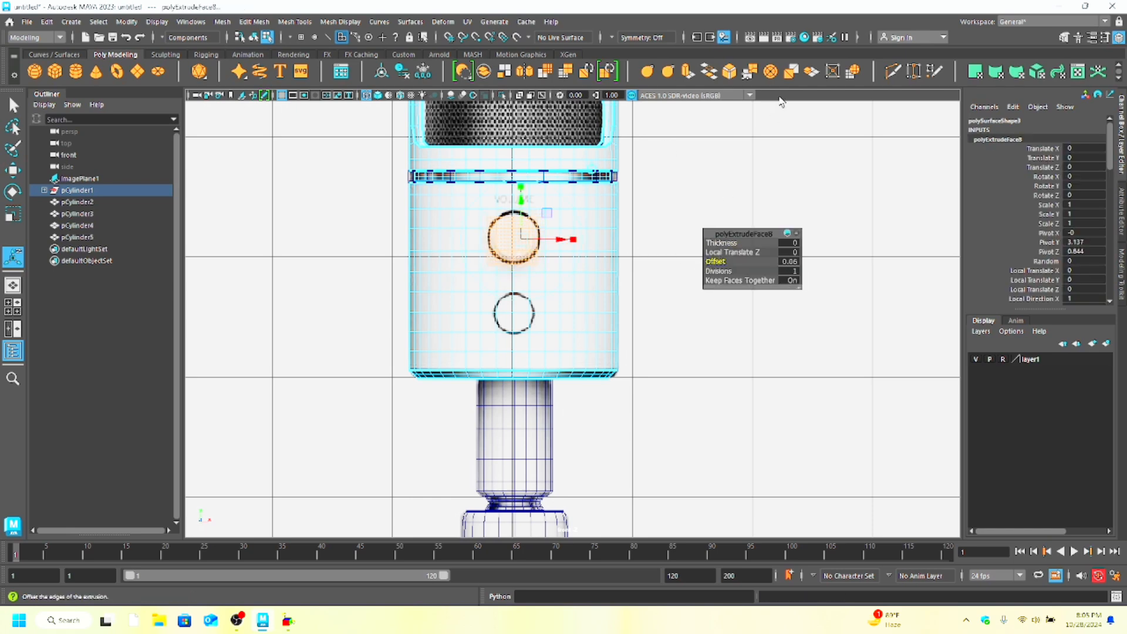
Step: Circularize the extruded volume knob faces with a twist of 8.1 and a radial offset of -0.05
left_click(770, 72)
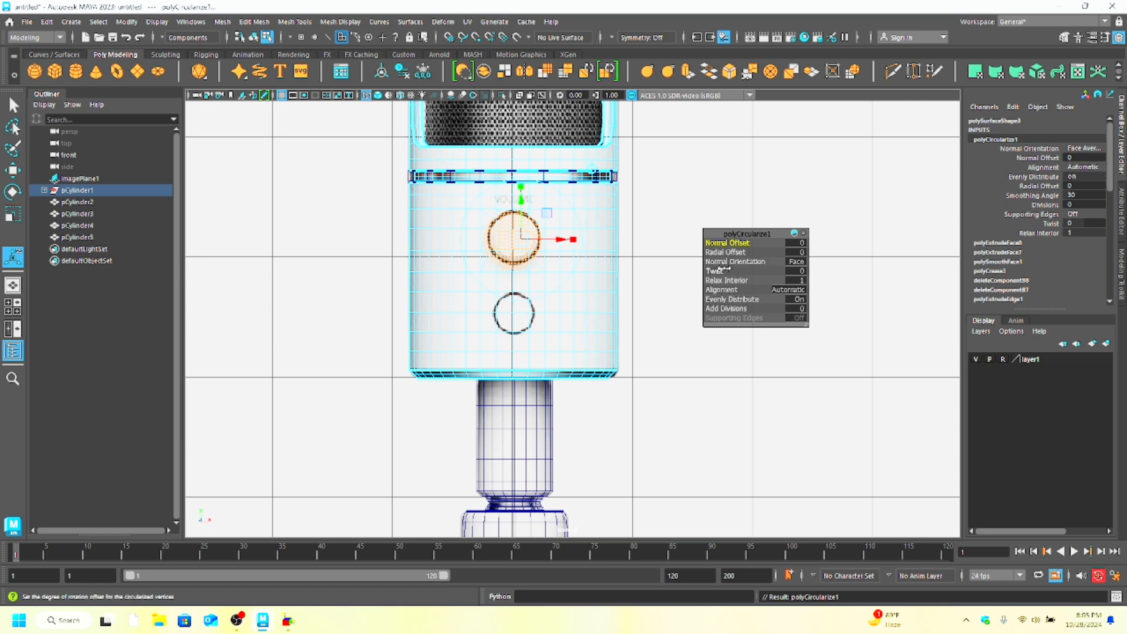
left_click(722, 270)
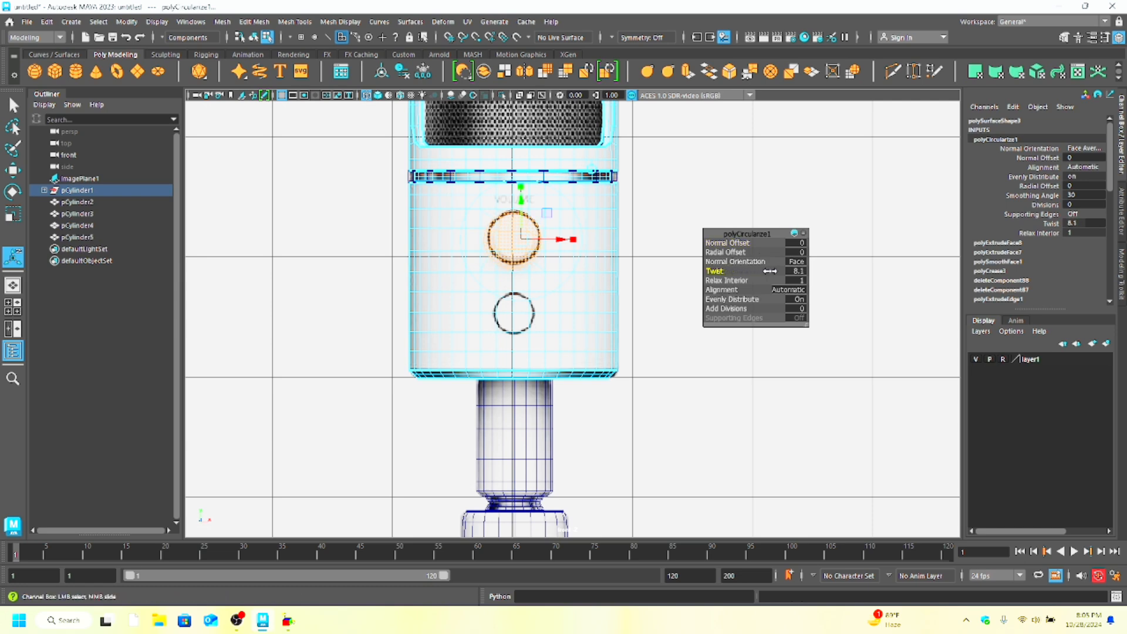
left_click_drag(728, 253, 726, 253)
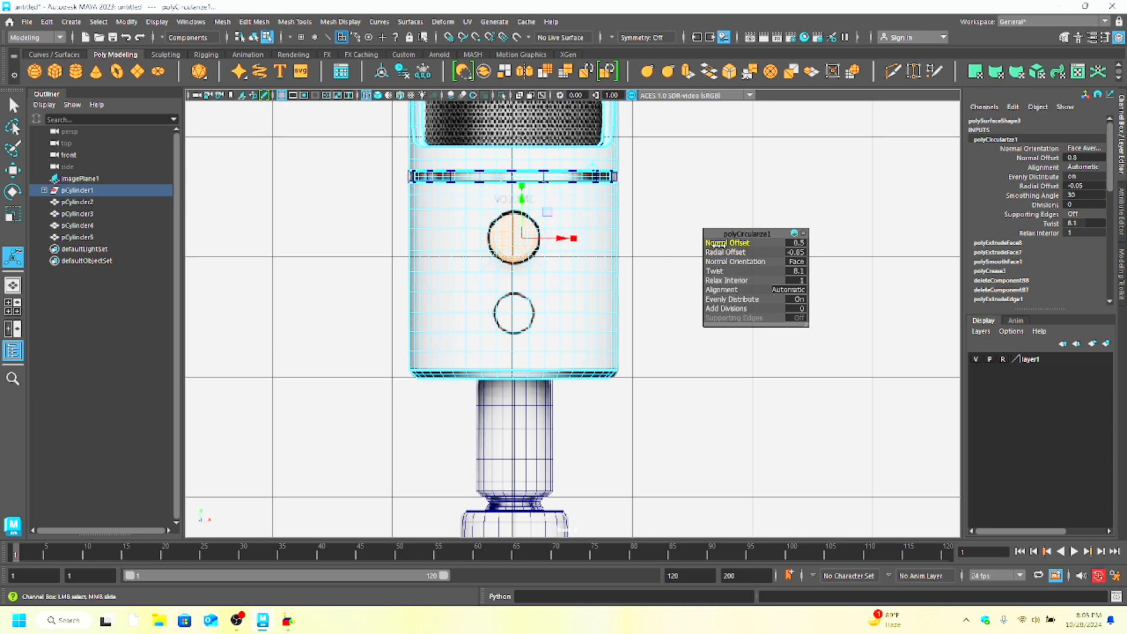
Step: Try a normal offset of -0.3 and a radial offset of -0.01 on the circularized volume knob faces, and undo both changes
left_click_drag(718, 243, 725, 256)
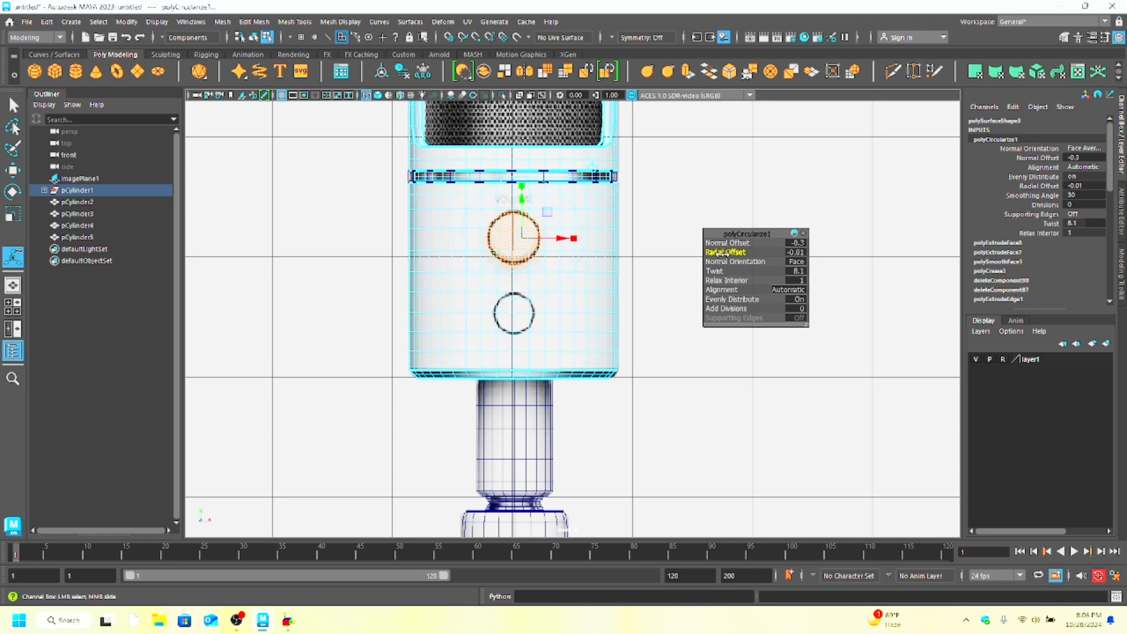
key("q")
left_click(644, 227)
right_click_drag(518, 229, 546, 236)
key("space")
key("space")
scroll(583, 247, "up", 2)
left_click_drag(578, 221, 522, 238, "alt")
key("ctrl+z")
key("ctrl+z")
key("ctrl+z")
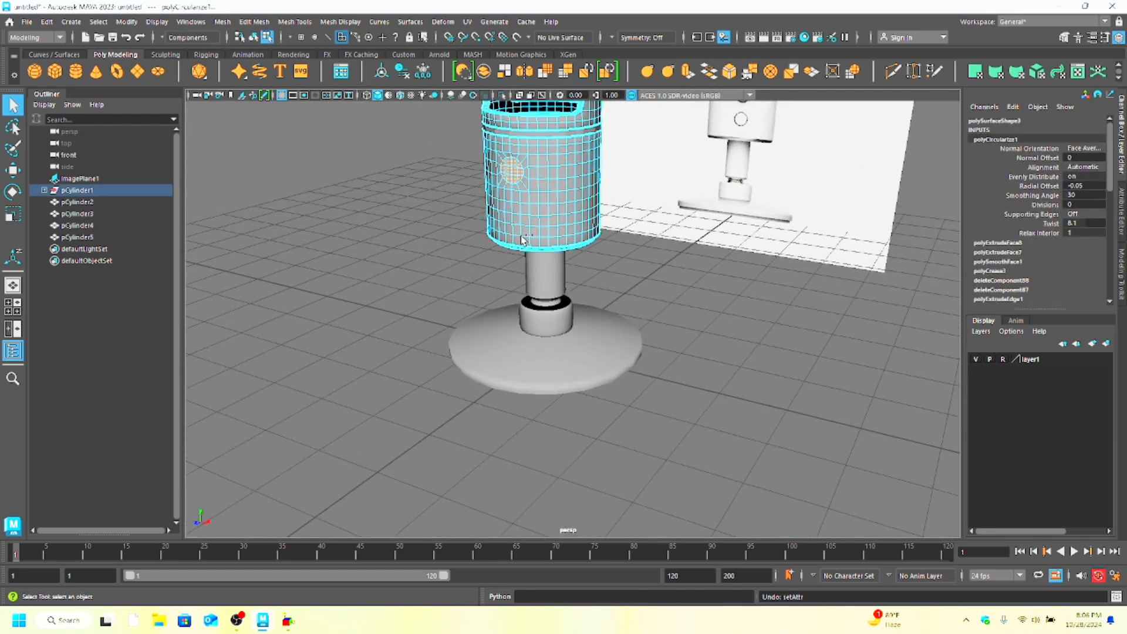
key("space")
key("space")
scroll(513, 233, "up", 3)
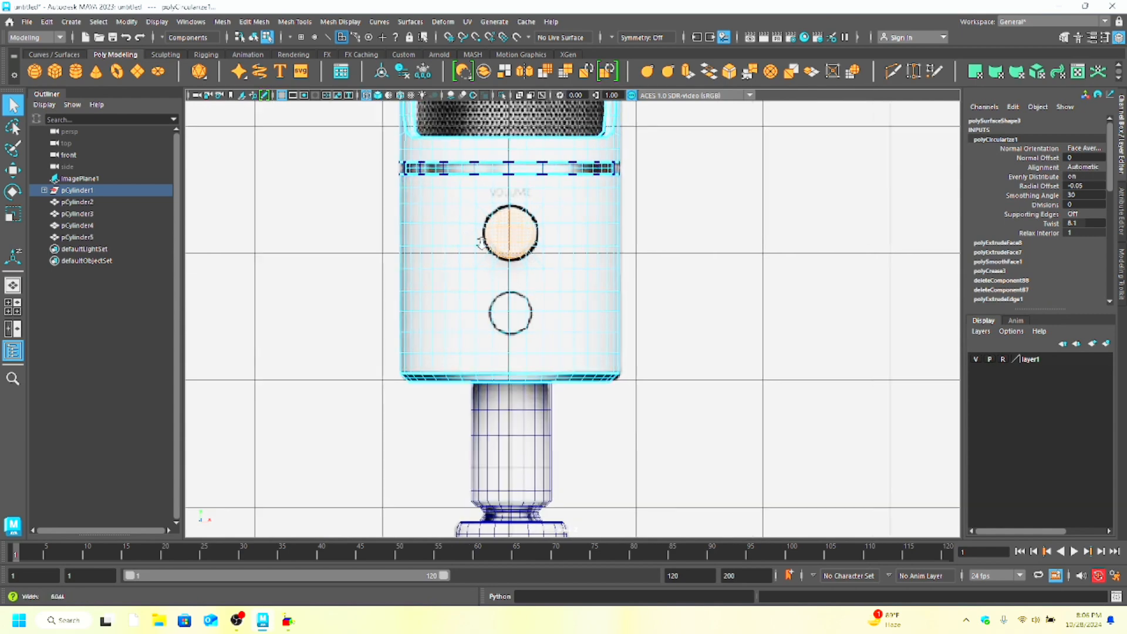
middle_click_drag(512, 233, 541, 261, "alt")
key("space")
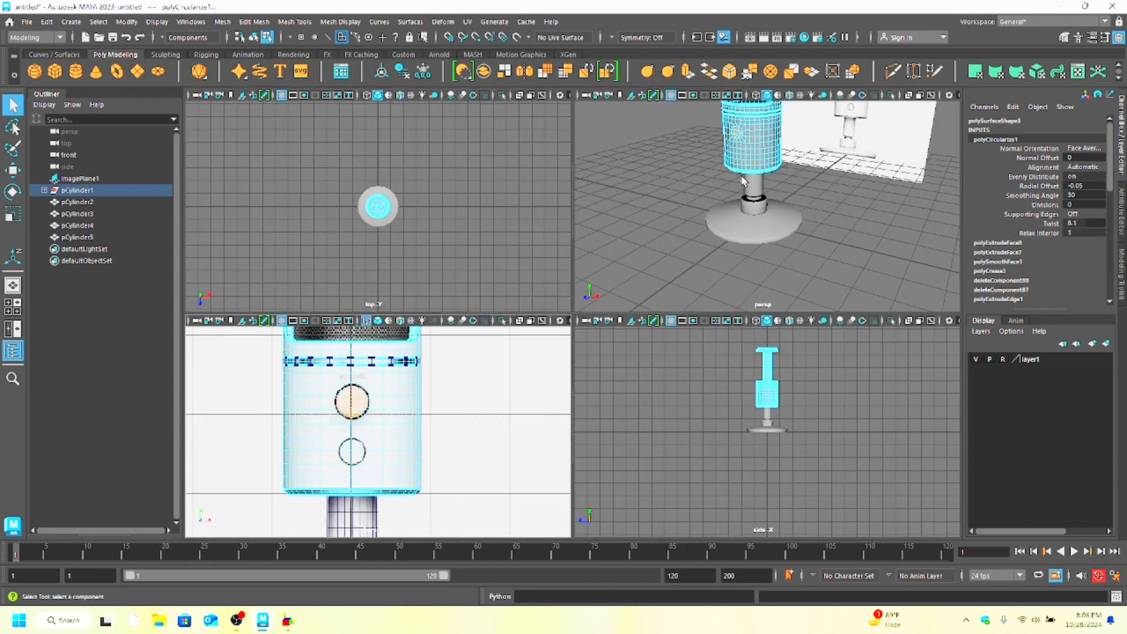
key("space")
key("ctrl+e")
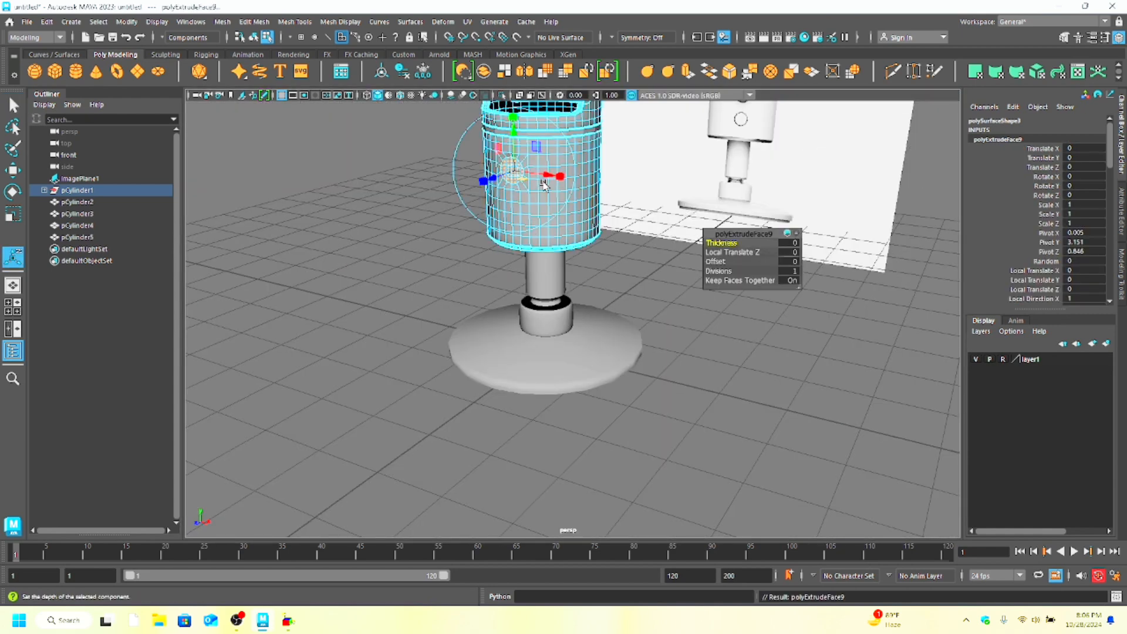
left_click(837, 144)
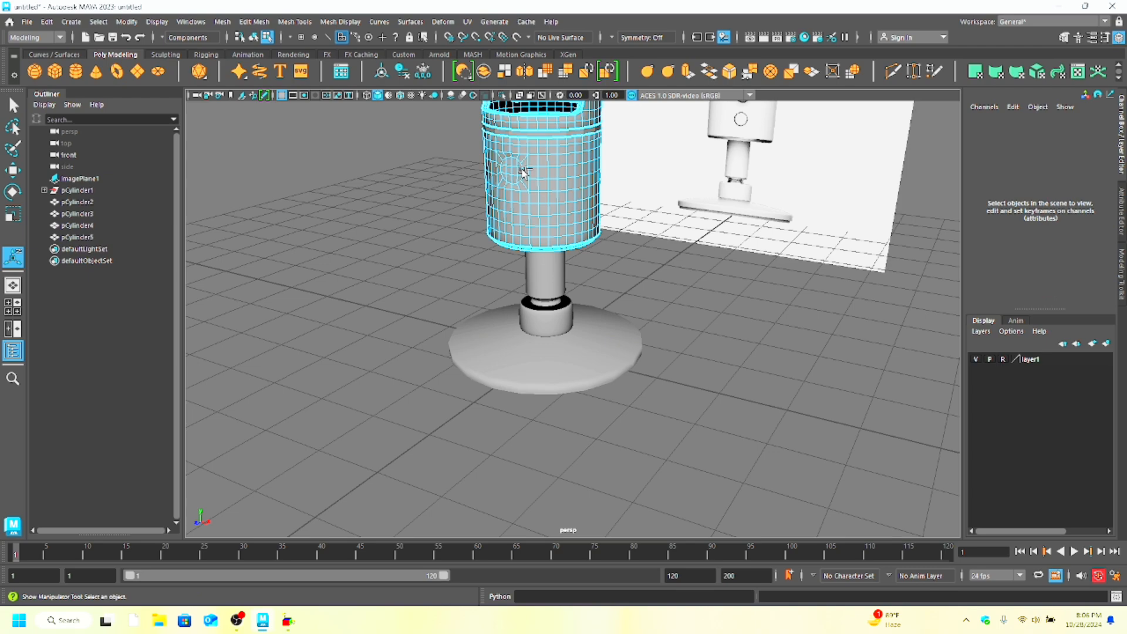
key("ctrl+z")
key("ctrl+z")
Step: Set the circularize alignment of the volume knob faces to Surface (average) and check them against the front reference
right_click_drag(435, 183, 496, 185, "alt")
middle_click_drag(496, 185, 503, 269, "alt")
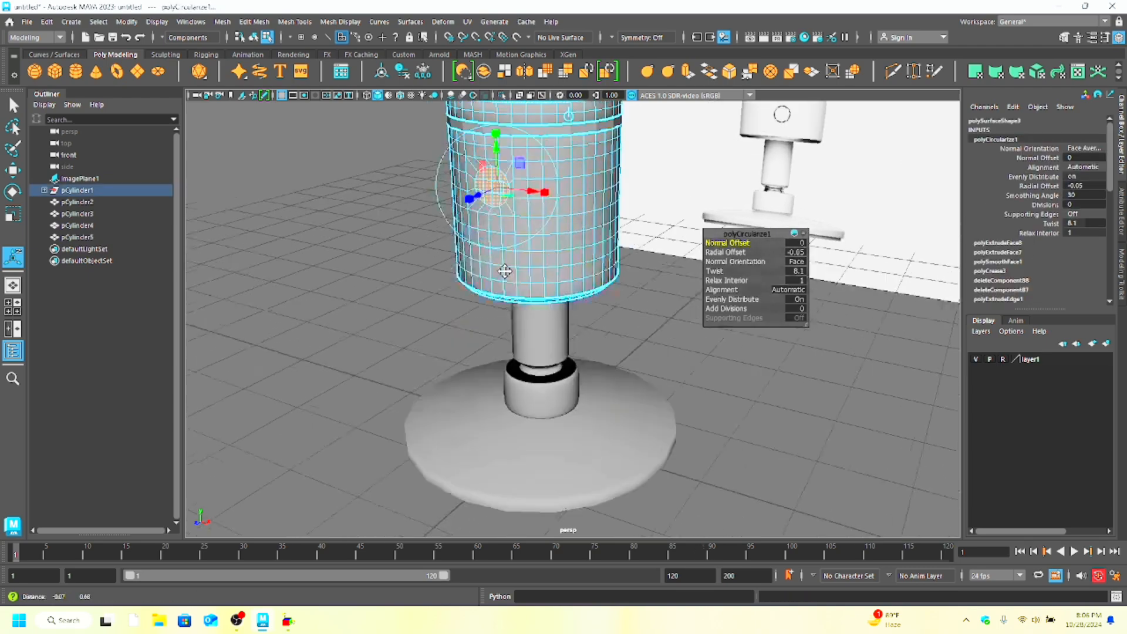
left_click_drag(504, 269, 622, 244, "alt")
mouse_move(579, 293)
right_mouse_down("alt")
mouse_move(562, 295)
mouse_move(587, 295)
right_mouse_up("alt")
left_click(790, 293)
left_click(815, 313)
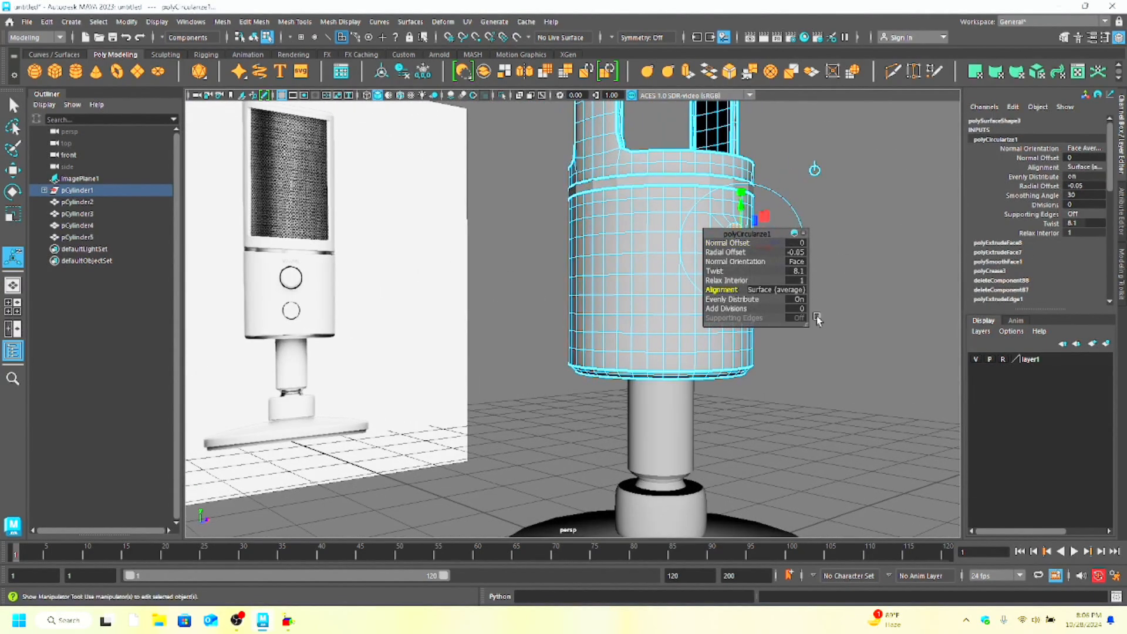
left_click_drag(734, 305, 584, 288, "alt")
key("space")
key("space")
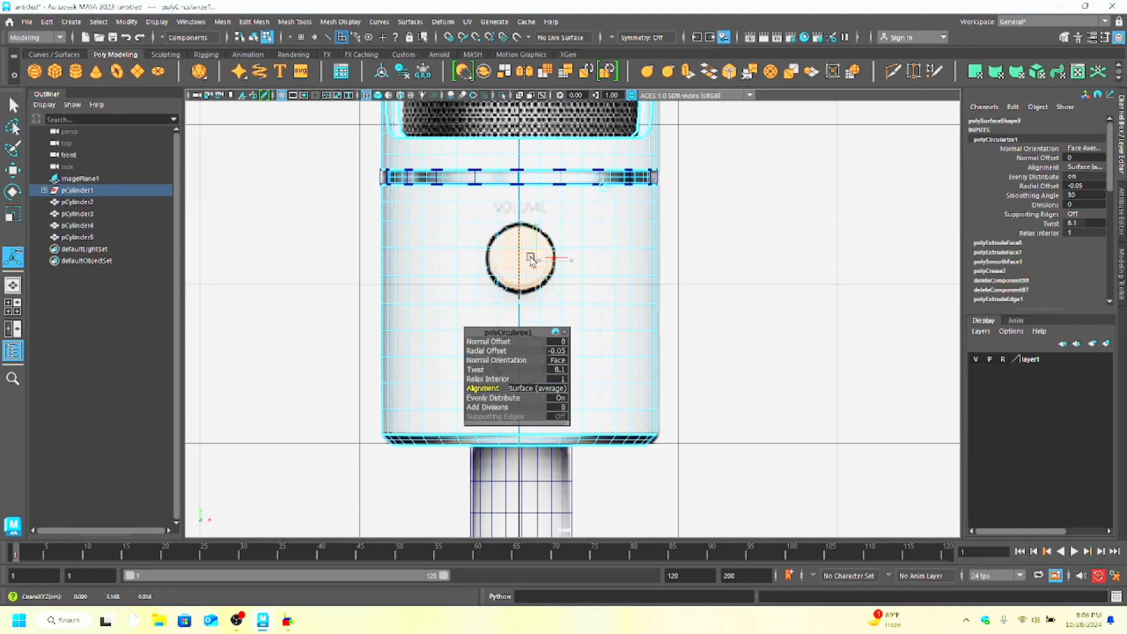
left_click(533, 257)
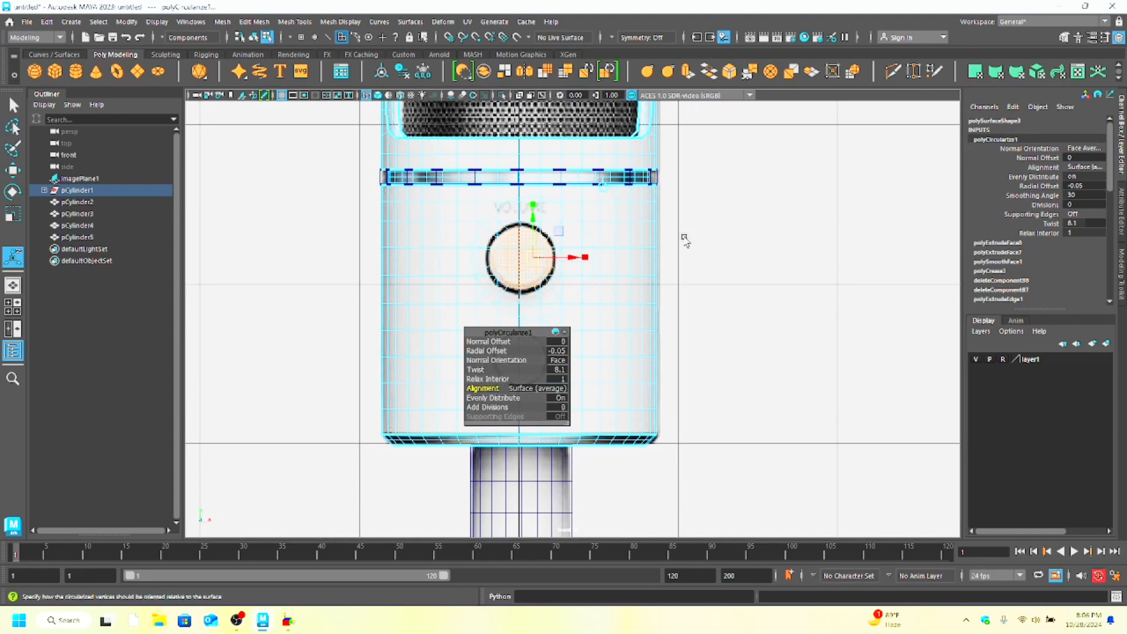
key("space")
key("space")
left_click_drag(605, 298, 708, 285, "alt")
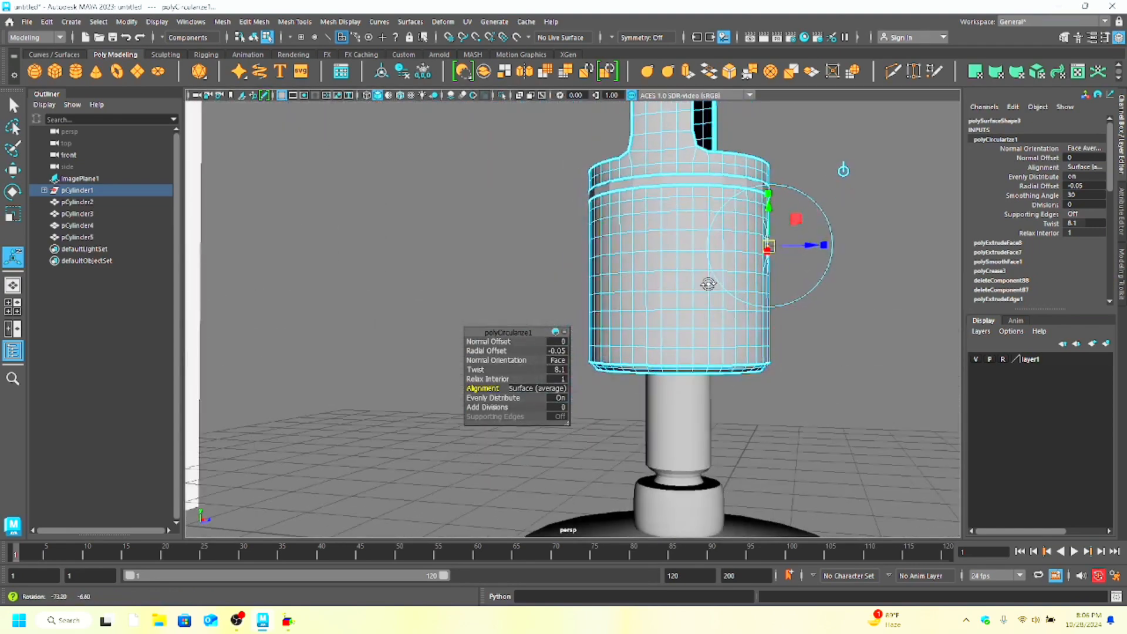
Step: Extrude the round volume knob faces inward into the body and delete the end faces to leave an open hole
left_click(881, 252)
left_click_drag(874, 256, 733, 269, "alt")
left_click(713, 273)
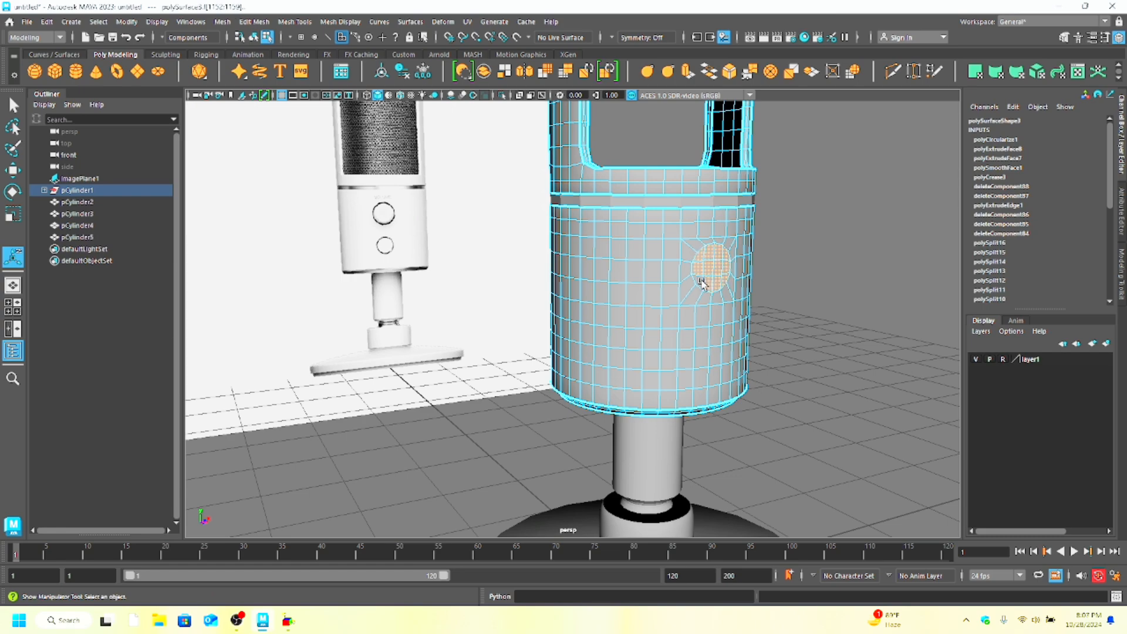
left_click(13, 169)
left_click_drag(276, 217, 406, 251, "alt")
left_click_drag(681, 276, 594, 250, "alt")
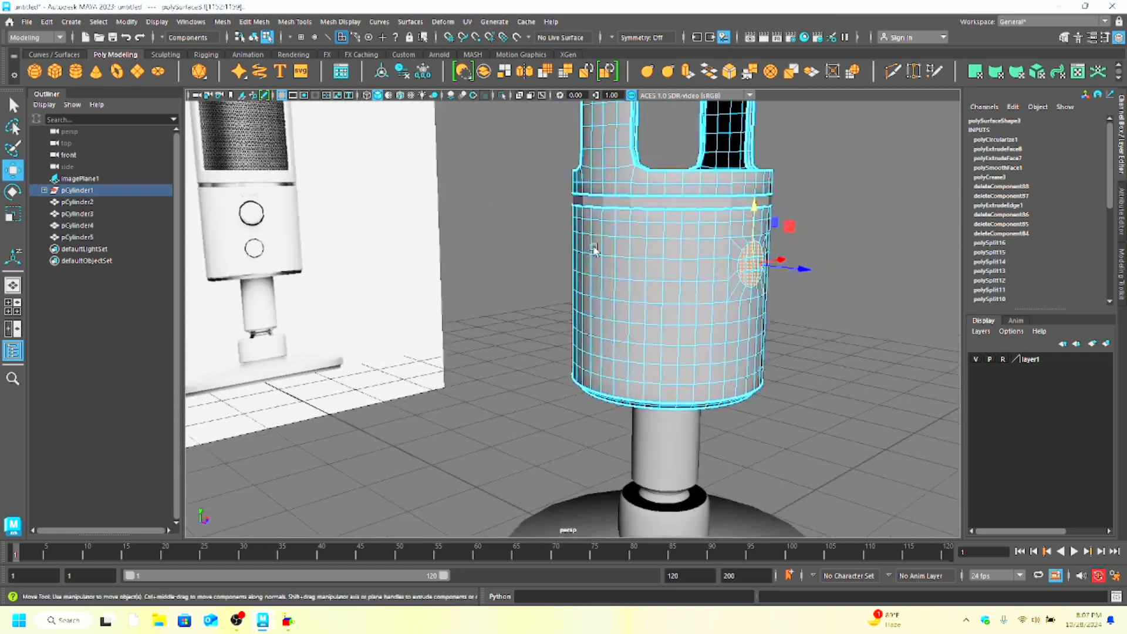
left_click_drag(805, 269, 778, 268, "shift")
left_click_drag(881, 321, 805, 323, "alt")
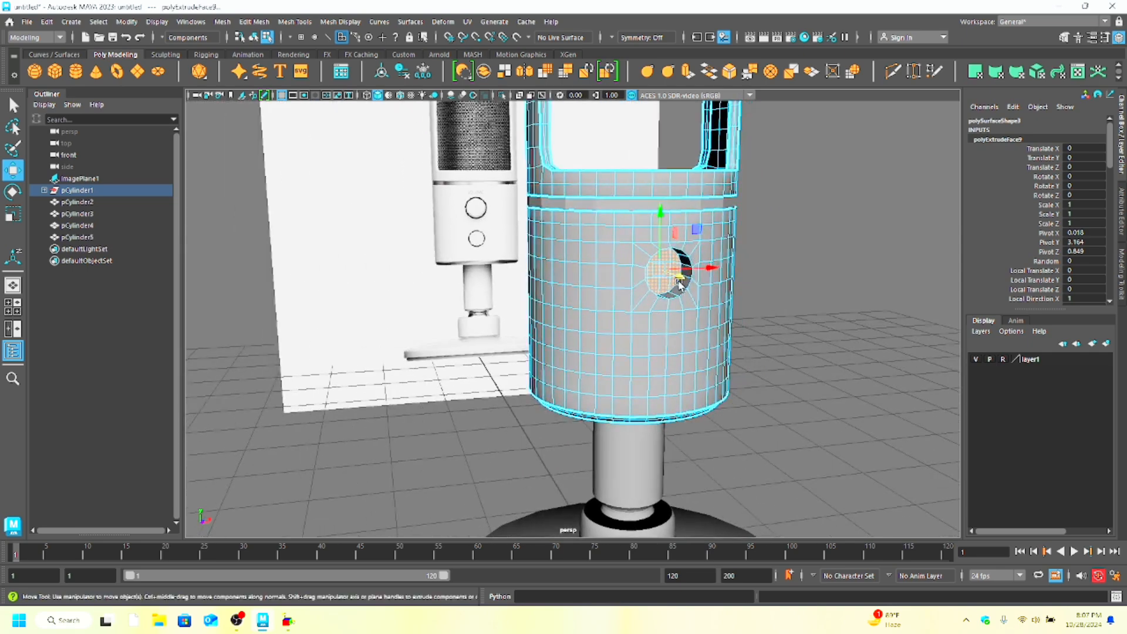
left_click_drag(681, 279, 785, 317)
left_click(784, 317)
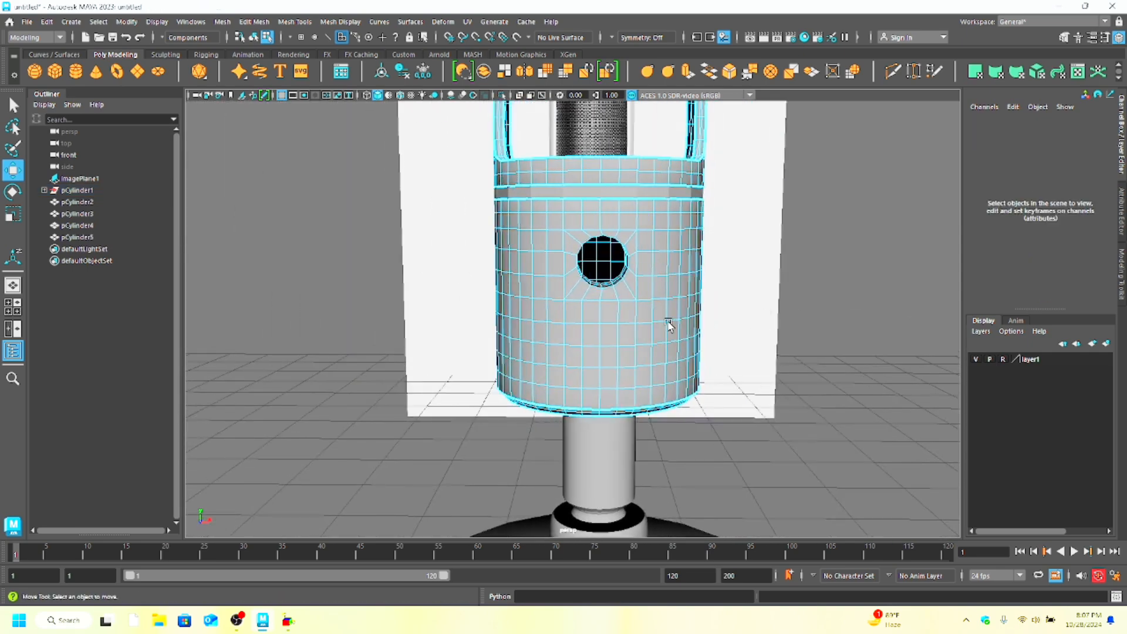
Step: Select the body faces over the smaller circle below the volume knob and extrude them with an offset of 0.04
left_click_drag(652, 344, 586, 343, "alt")
key("space")
key("space")
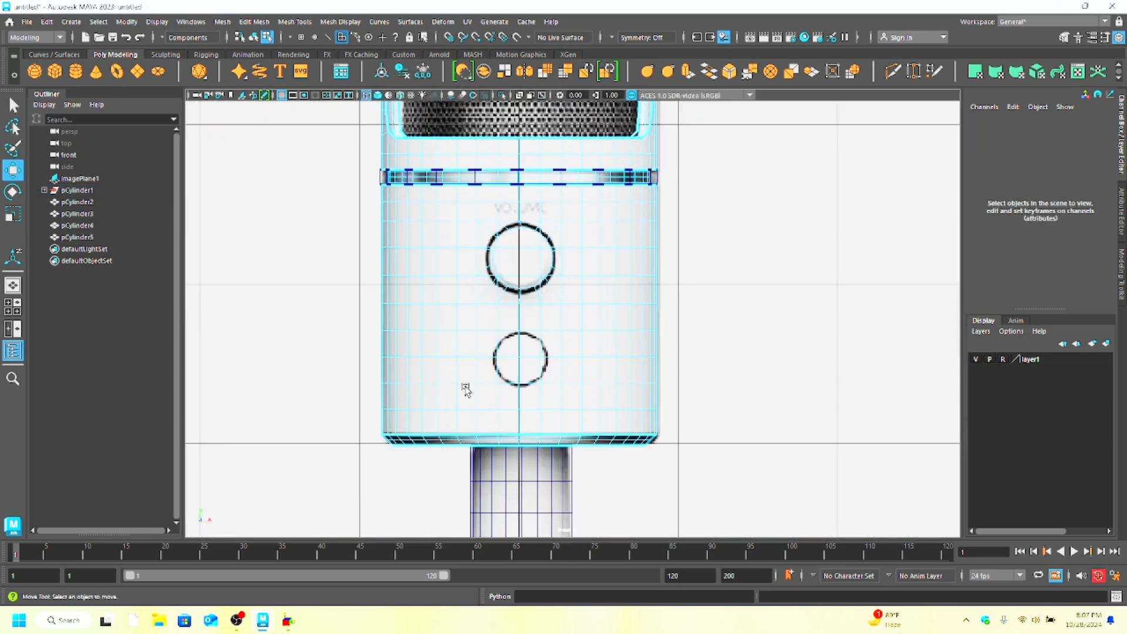
right_click_drag(509, 370, 581, 395, "alt")
middle_click_drag(582, 395, 603, 363, "alt")
left_click(524, 312)
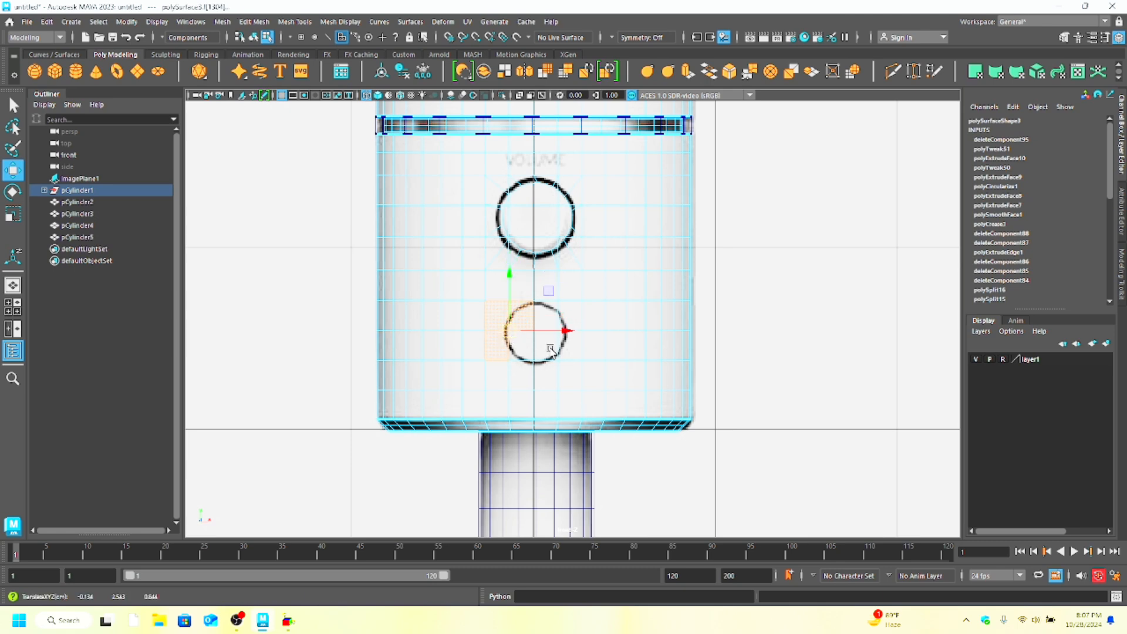
left_click(538, 369)
left_click(543, 321)
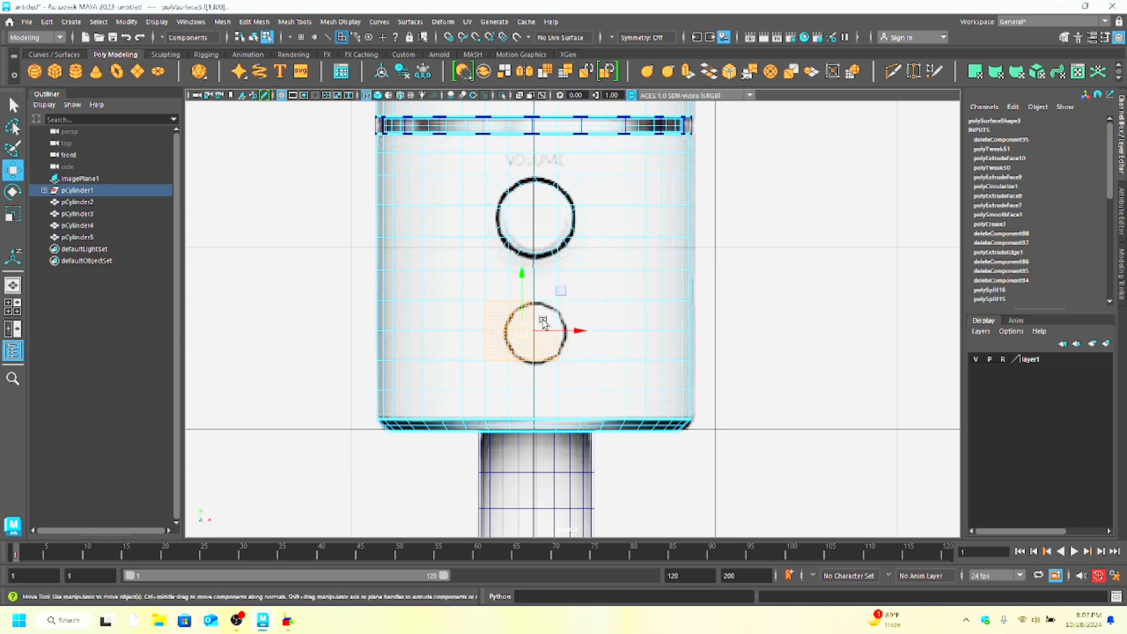
left_click(566, 316, "shift")
left_click(566, 350, "shift")
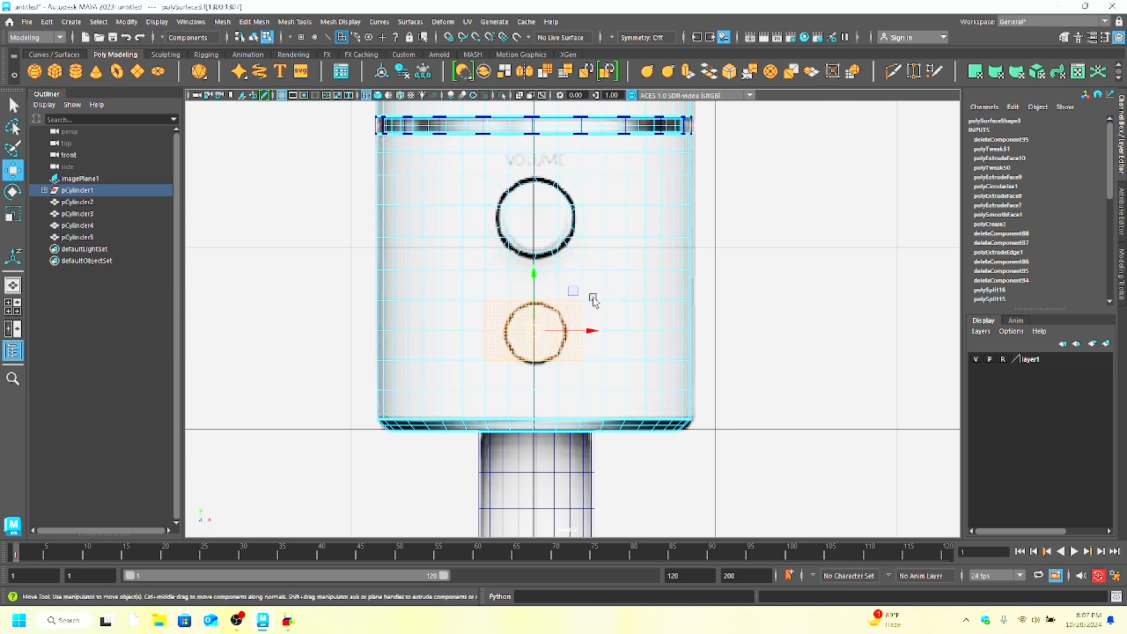
key("ctrl+e")
mouse_move(719, 262)
left_mouse_down()
mouse_move(758, 253)
mouse_move(726, 266)
left_mouse_up()
key("ctrl+z")
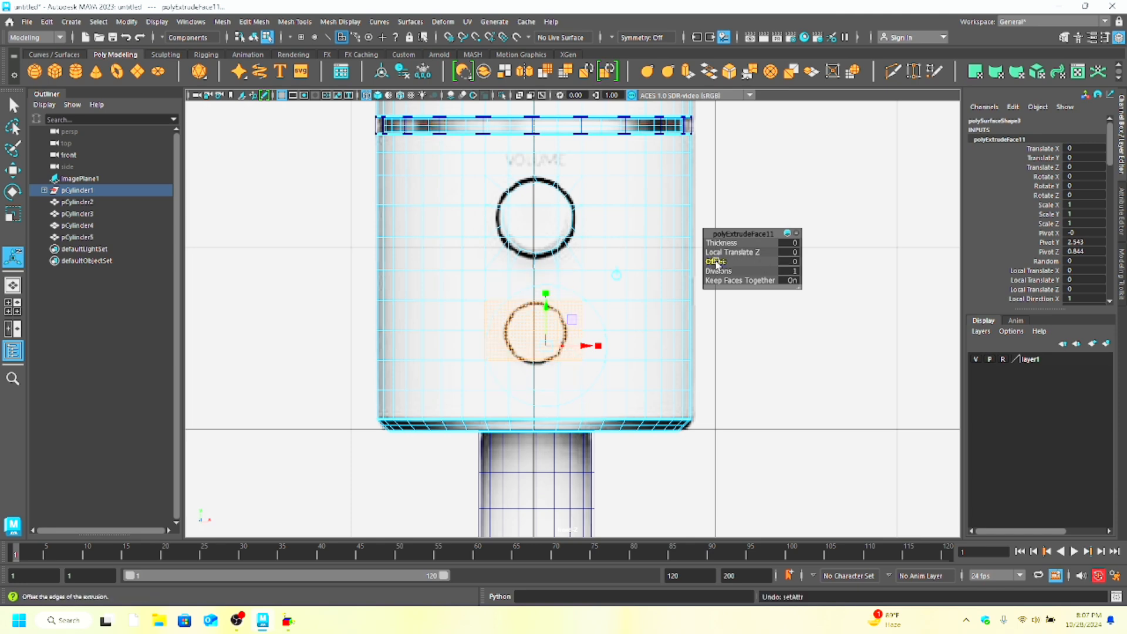
left_click_drag(744, 263, 747, 263)
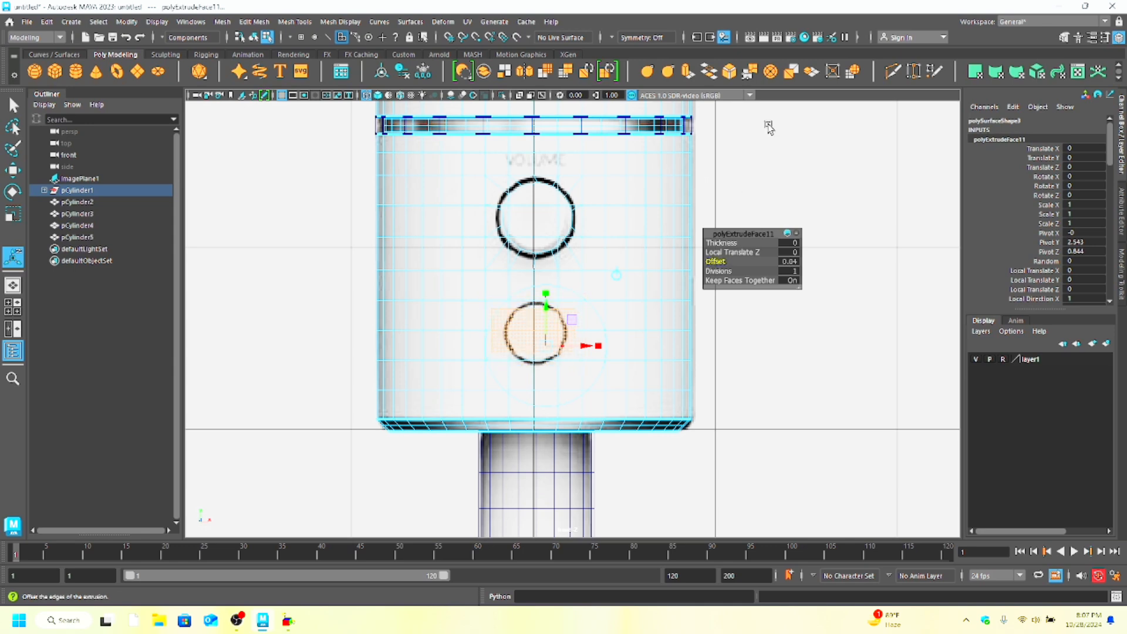
Step: Circularize the smaller circle's faces with a radial offset of -0.09 and a twist of -17
left_click(832, 73)
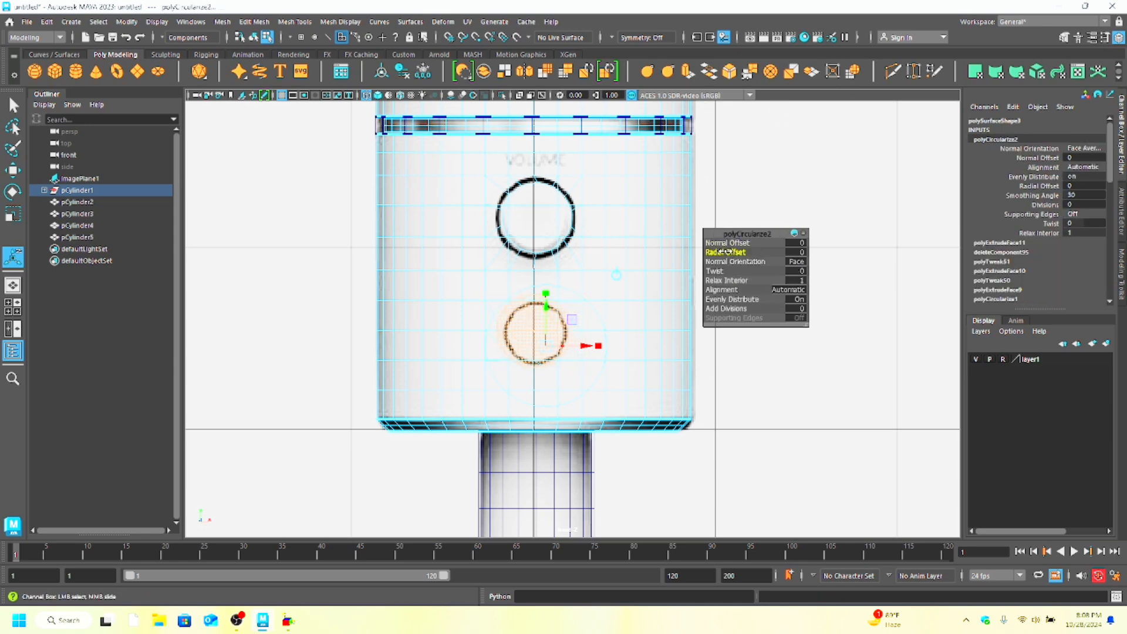
left_click_drag(724, 252, 693, 275)
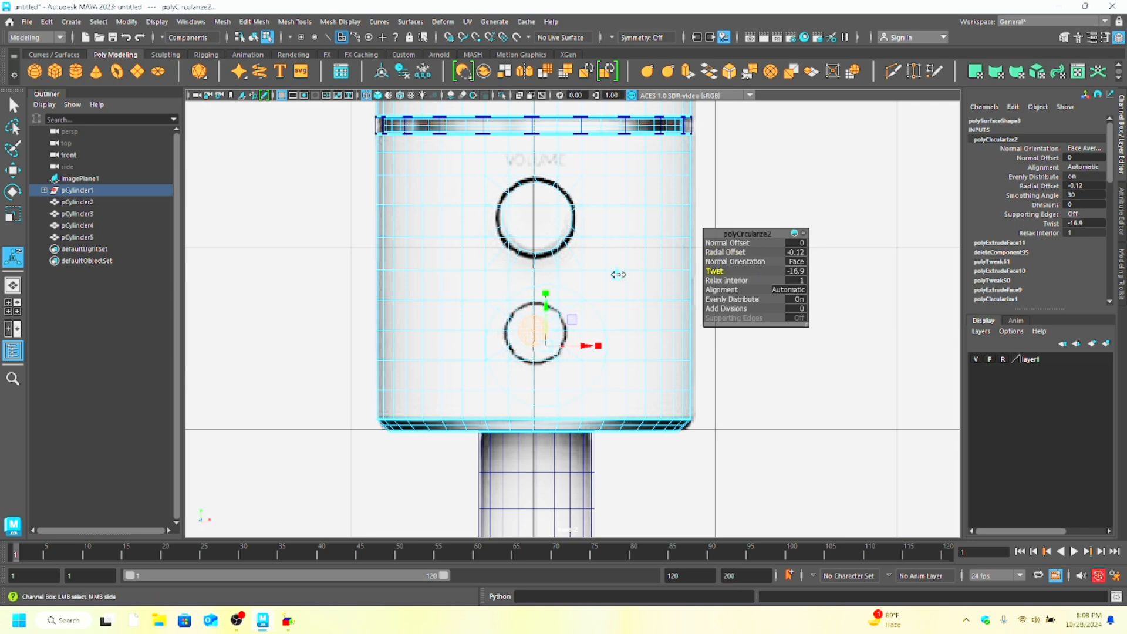
left_click_drag(618, 274, 616, 274)
left_click_drag(721, 252, 725, 252)
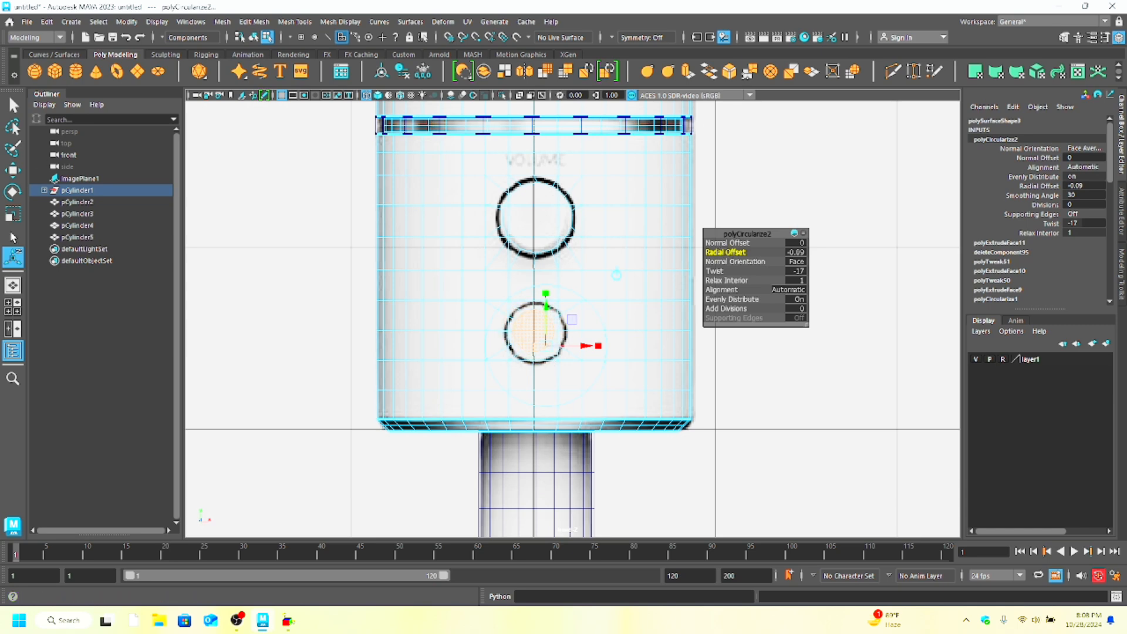
Step: Scale and align the circularized faces to fill the smaller circle in the reference image
key("r")
left_click_drag(561, 332, 544, 339)
left_click(13, 170)
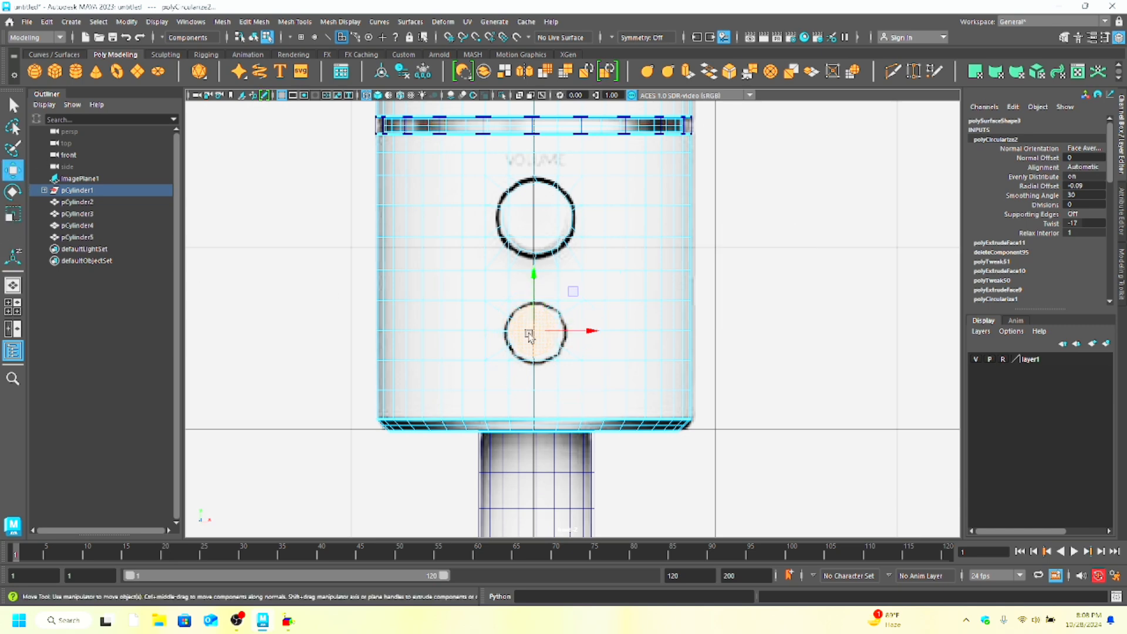
left_click(13, 215)
left_click_drag(534, 335, 535, 336)
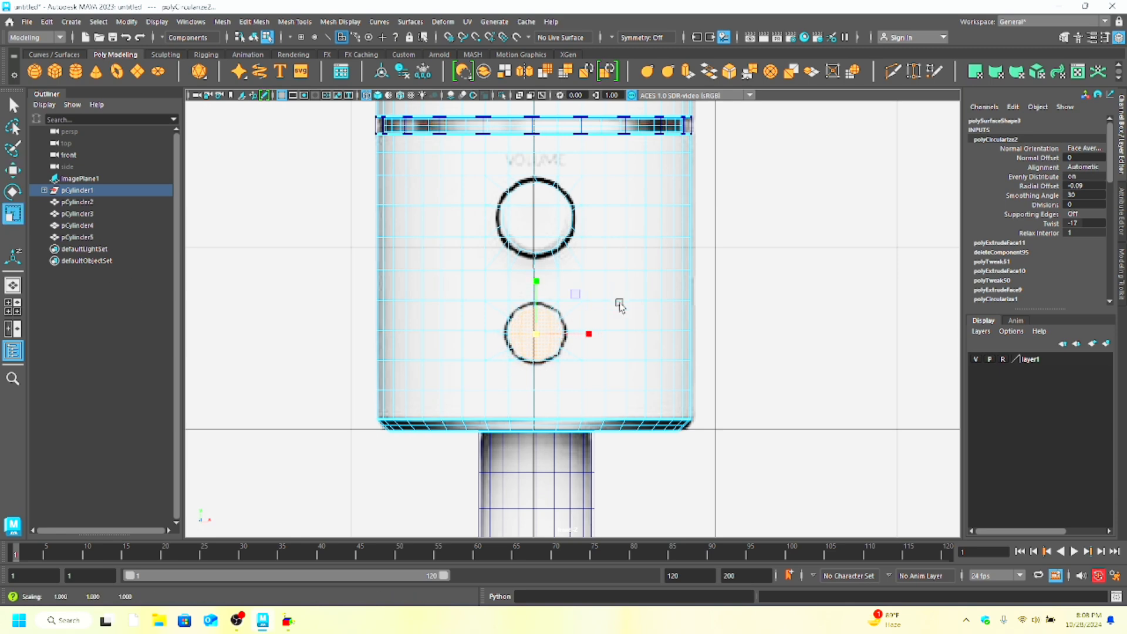
Step: Extrude the smaller circle's faces inward and delete the end faces to open a second hole below the volume knob
key("space")
key("space")
mouse_move(454, 389)
left_mouse_down("alt")
mouse_move(471, 380)
mouse_move(449, 381)
left_mouse_up("alt")
left_click(13, 170)
left_click_drag(420, 328, 541, 334, "alt")
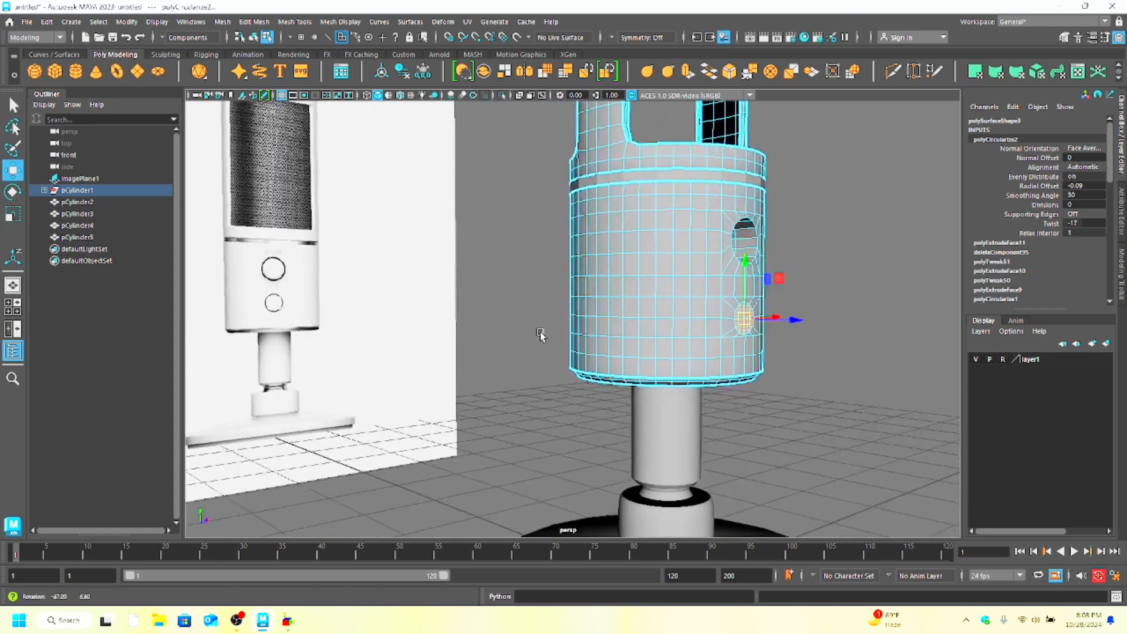
key("ctrl+e")
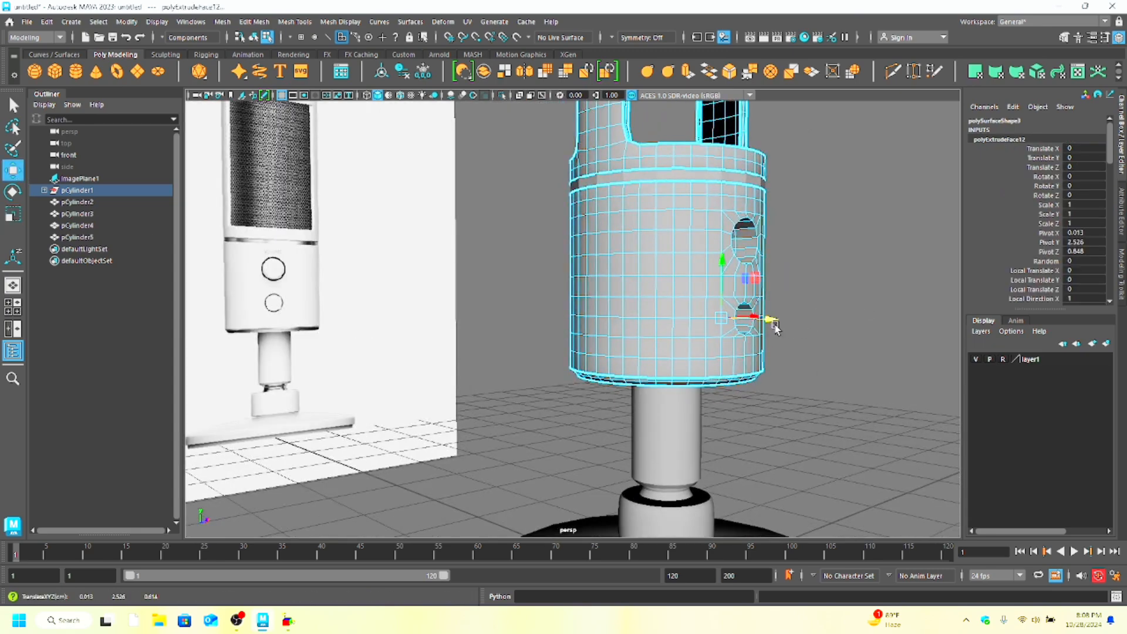
key("Delete")
left_click_drag(748, 321, 643, 337, "alt")
scroll(643, 337, "up", 5)
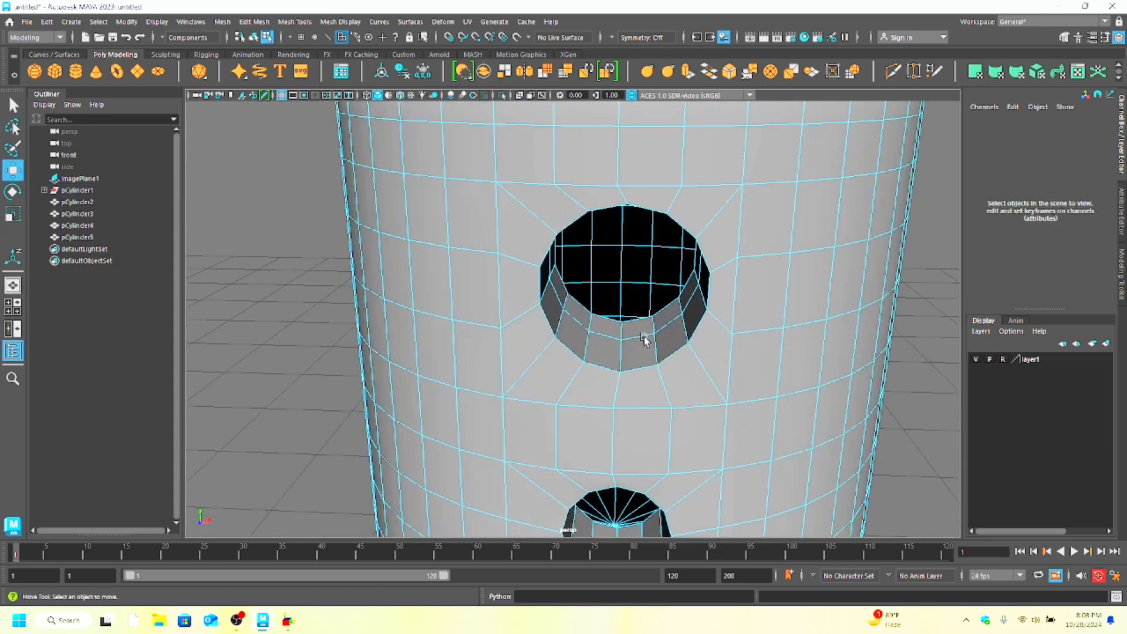
Step: Select the rim edge loops of both circular holes in the microphone body and crease them
right_click_drag(643, 336, 631, 279)
double_click(636, 317)
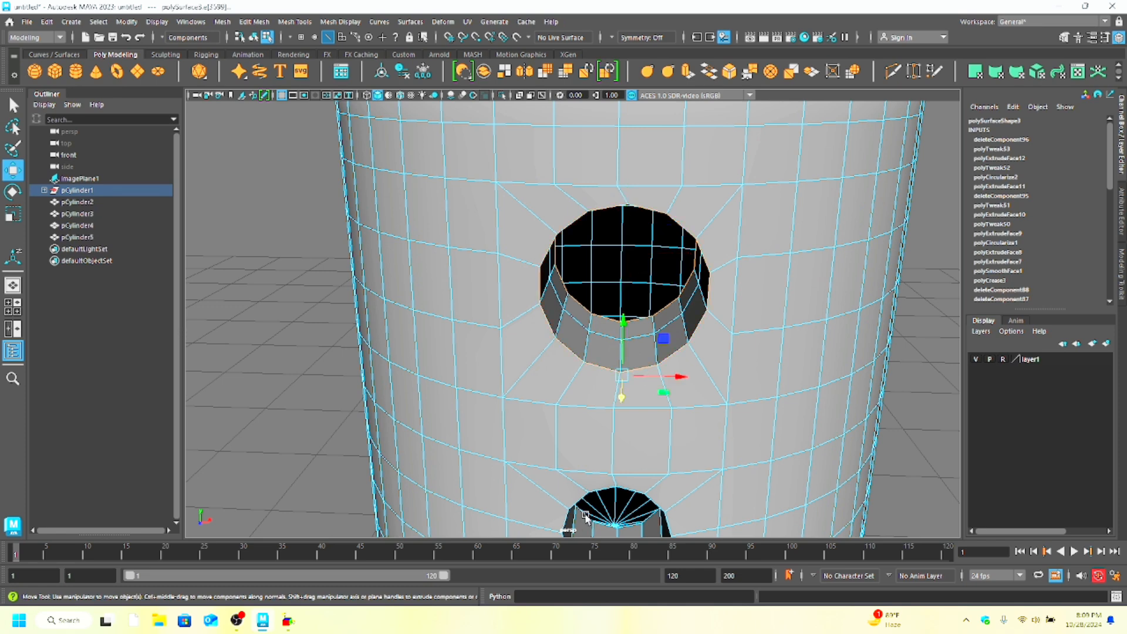
middle_click_drag(650, 476, 700, 346, "alt")
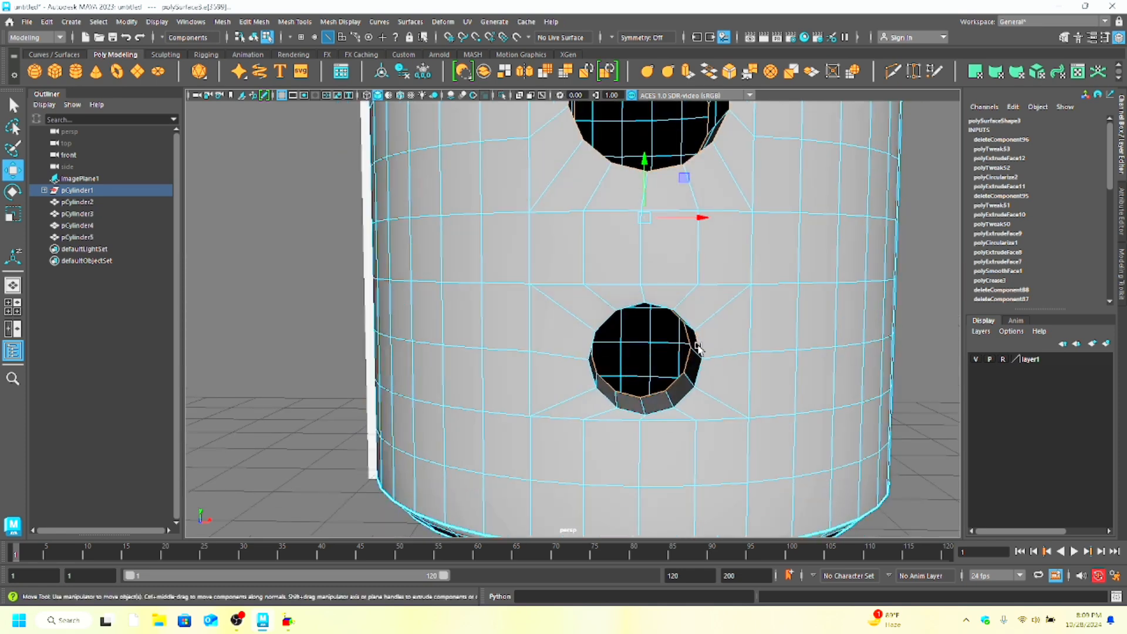
left_click(668, 73)
middle_click_drag(630, 154, 934, 254)
left_click(935, 254)
scroll(763, 257, "down", 8)
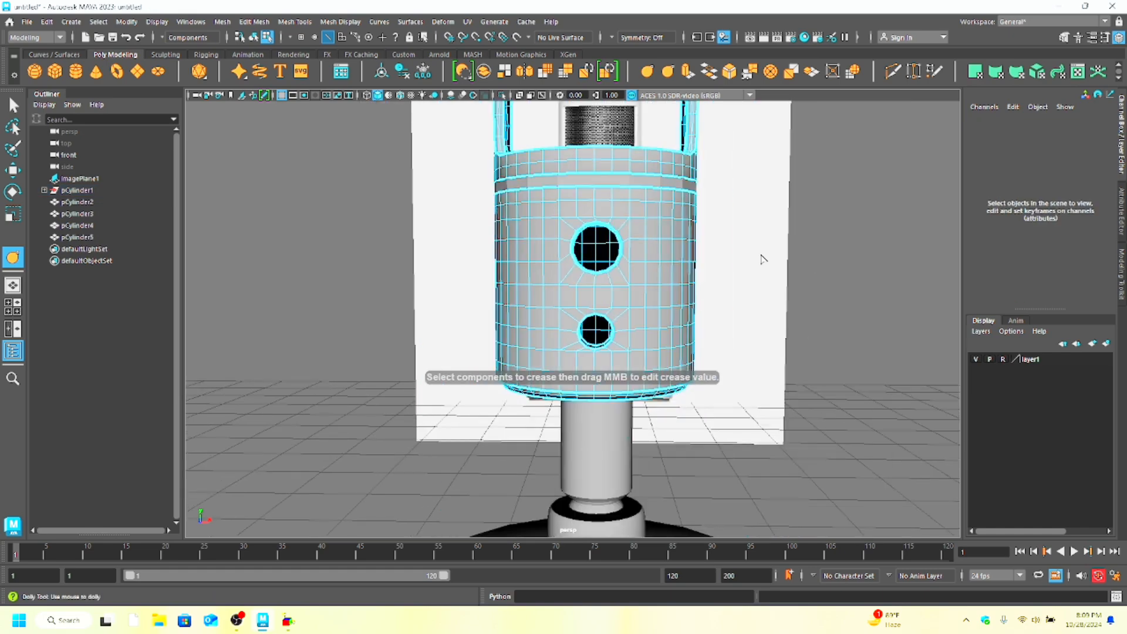
Step: Crease the bevelled edge loops at the lower end of the stem below the microphone body
left_click_drag(763, 257, 676, 267, "alt")
left_click_drag(587, 236, 552, 188, "alt")
scroll(508, 387, "up", 3)
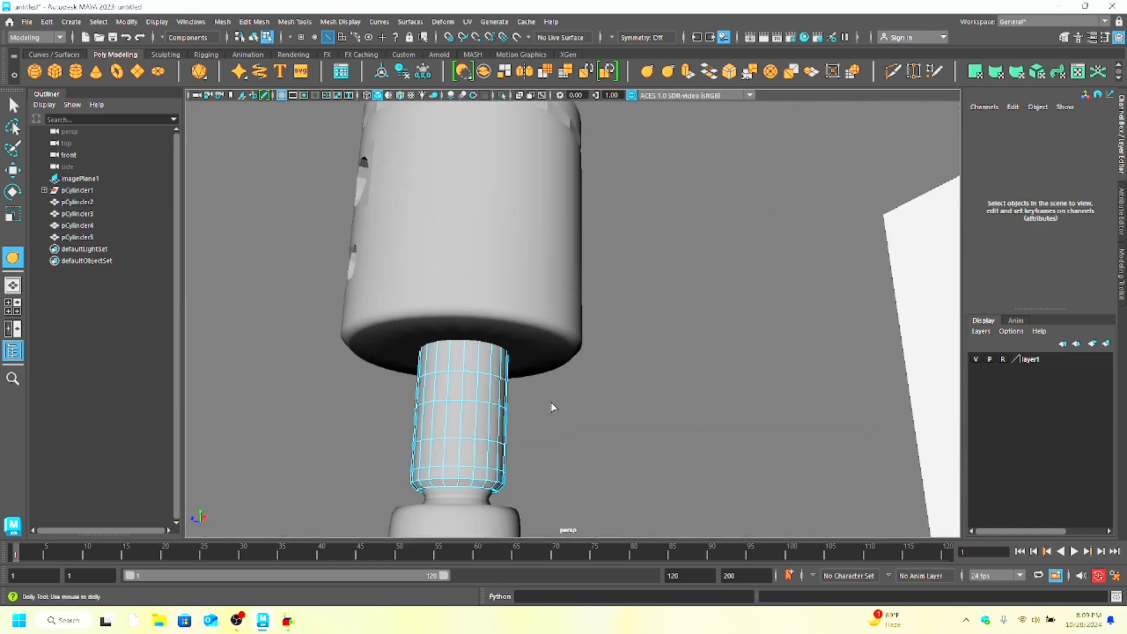
left_click_drag(553, 403, 650, 362, "alt")
left_click(652, 361)
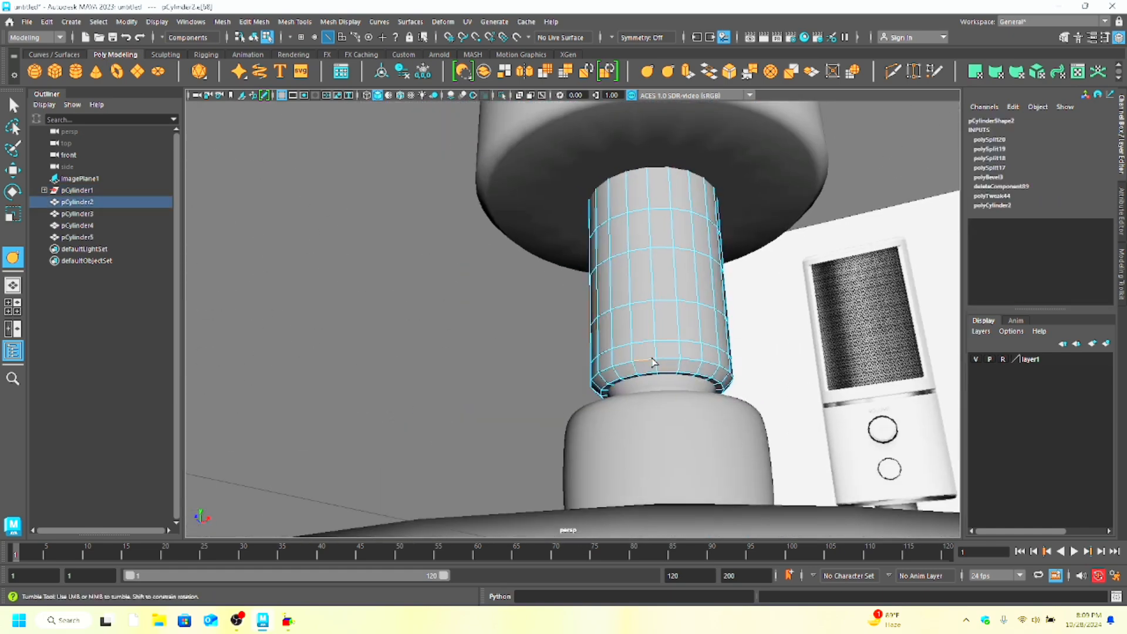
left_click(669, 71)
middle_click_drag(664, 223, 775, 297)
left_click(775, 297)
Step: Isolate the stem, crease its open upper border edge loop, and show the full model again
left_click_drag(769, 293, 605, 249, "alt")
right_click_drag(599, 245, 629, 232)
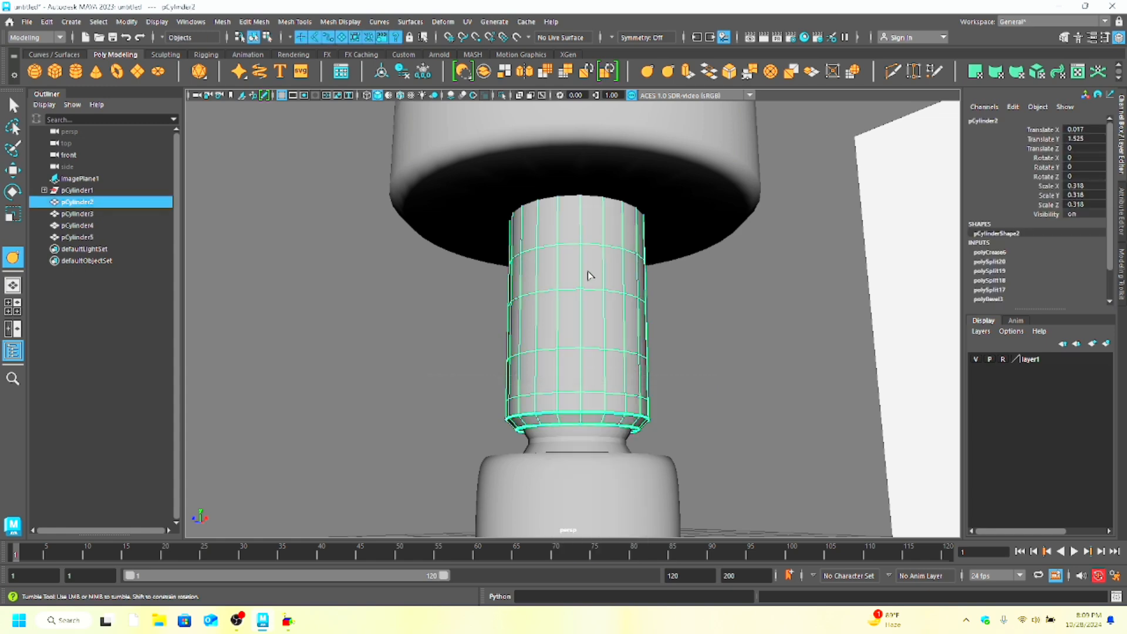
key("ctrl+1")
right_click_drag(590, 196, 593, 199)
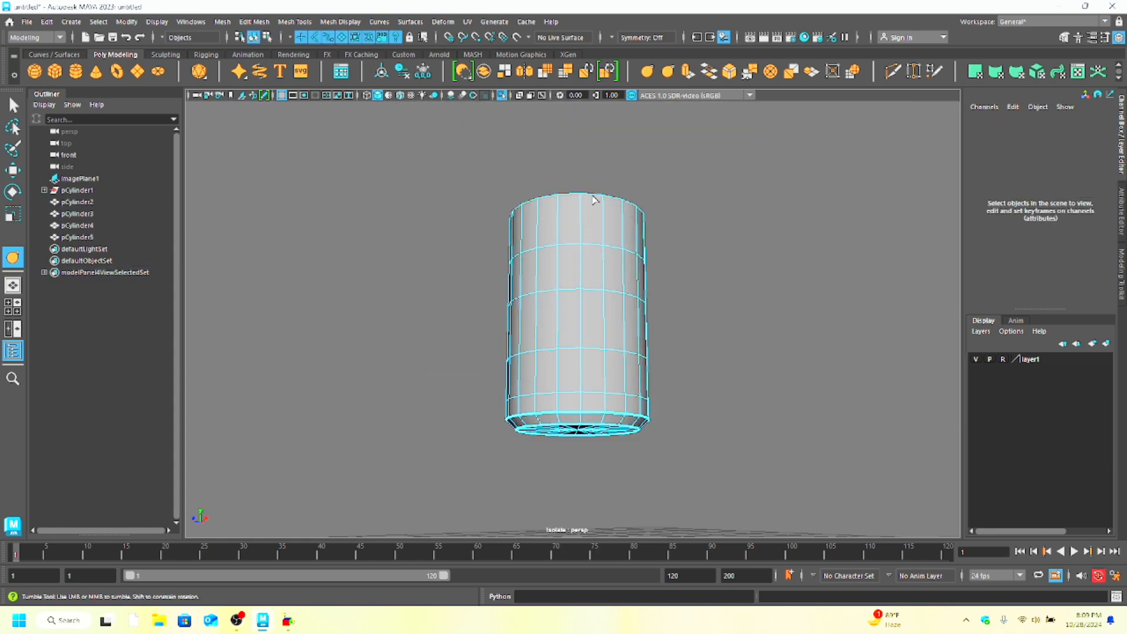
double_click(594, 194)
left_click(649, 73)
middle_click_drag(617, 128, 637, 127)
left_click(636, 127)
left_click_drag(636, 131, 640, 216, "alt")
key("ctrl+1")
scroll(674, 287, "down", 4)
middle_click_drag(583, 438, 589, 287, "alt")
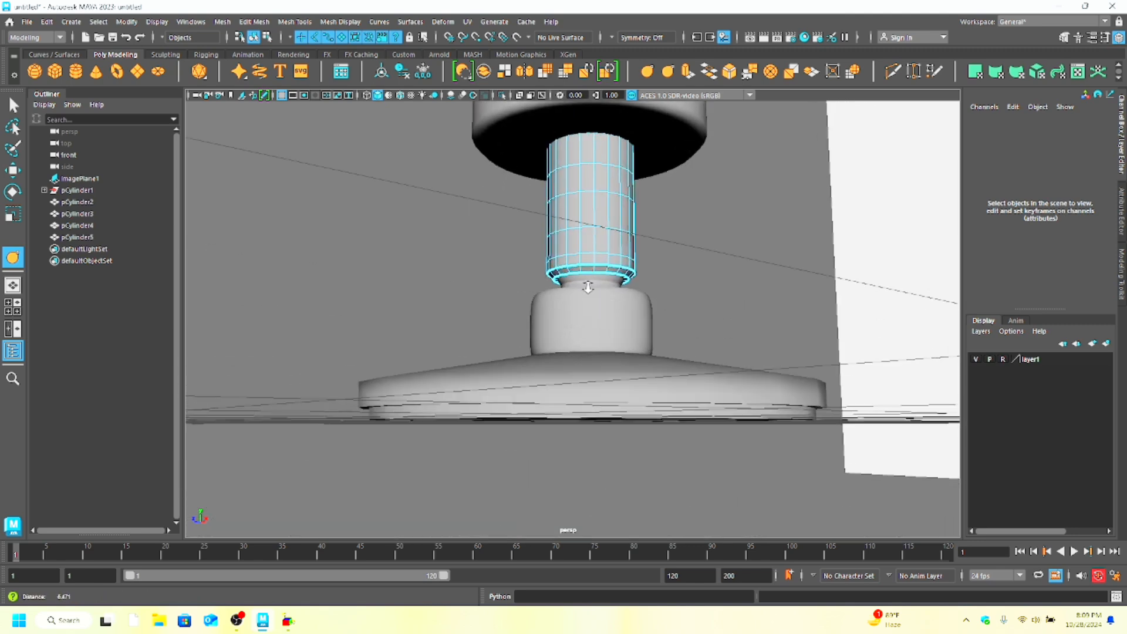
Step: Isolate the narrow neck ring under the stem and crease its upper and lower border edges to about 1.14
left_click_drag(589, 287, 590, 339, "alt")
left_click(590, 335)
key("ctrl+1")
right_click_drag(590, 335, 657, 284, "alt")
right_click_drag(657, 285, 657, 255)
left_click(602, 367)
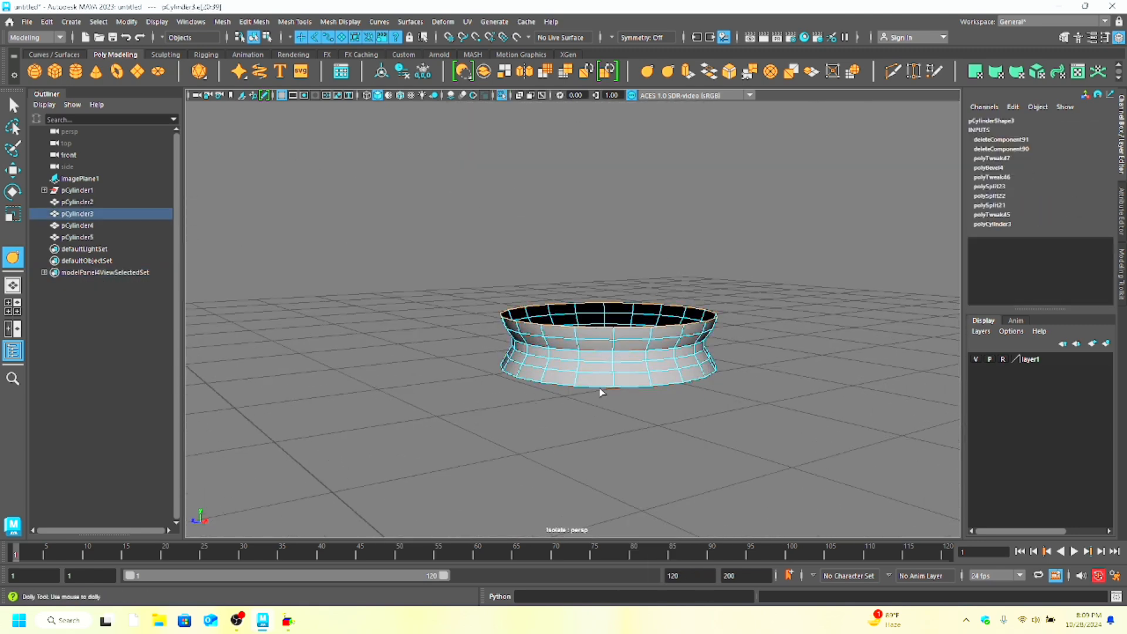
middle_click_drag(552, 276, 617, 276)
left_click(596, 304)
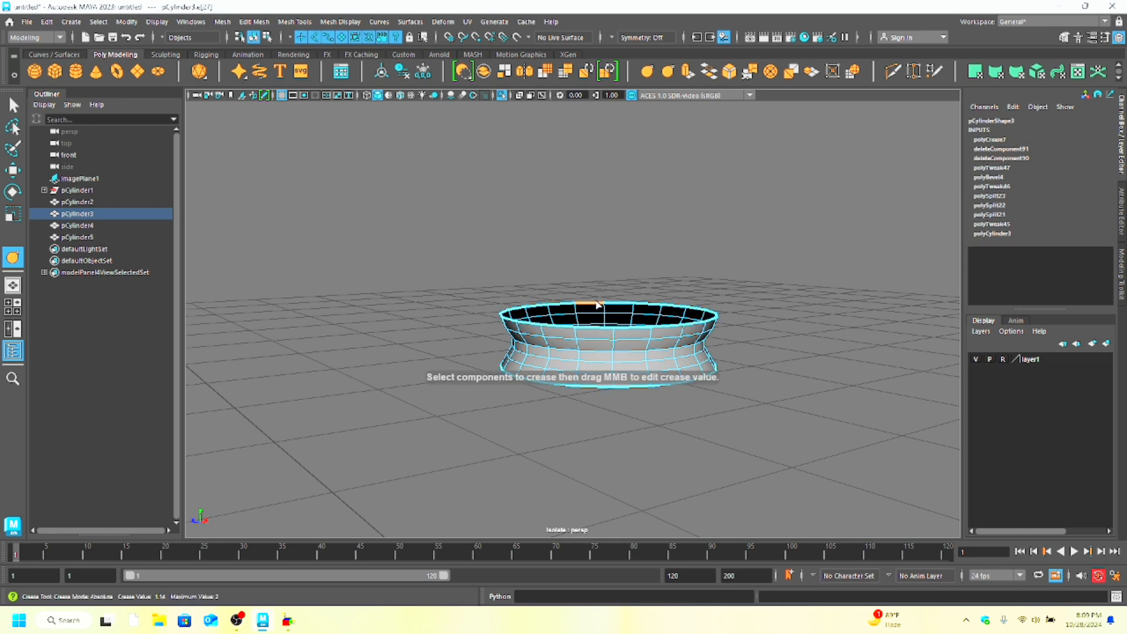
key("space")
key("space")
key("ctrl+1")
scroll(567, 361, "down", 4)
Step: Isolate the collar between the neck ring and the base and switch it to unsmoothed display
left_click(572, 403)
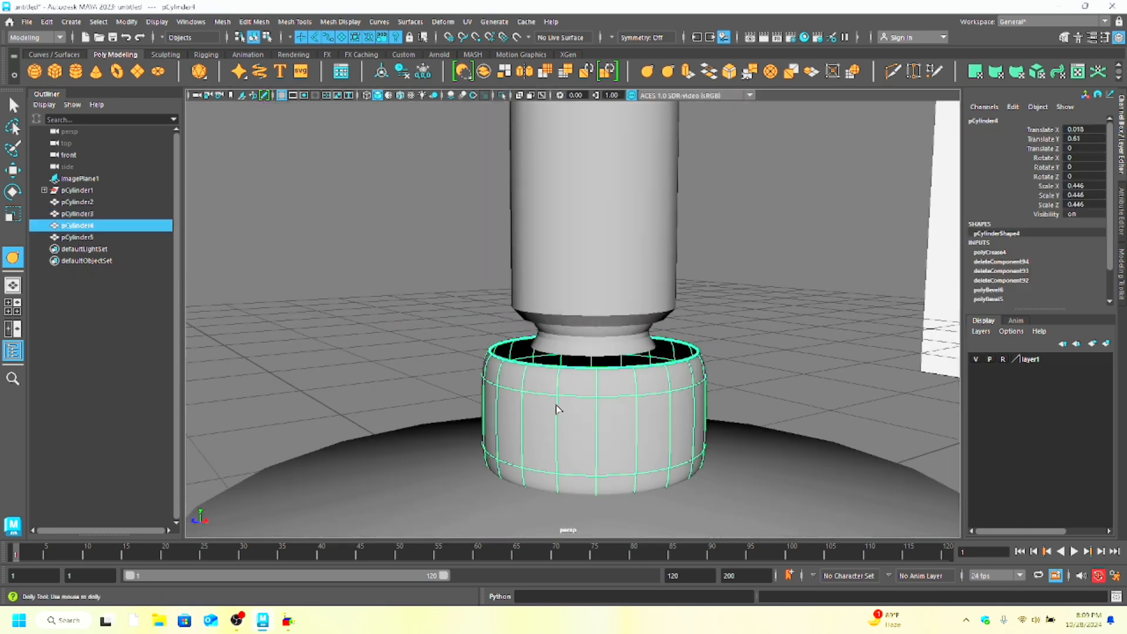
key("ctrl+1")
scroll(588, 433, "down", 2)
middle_click_drag(587, 433, 623, 368, "alt")
key("1")
scroll(650, 293, "up", 1)
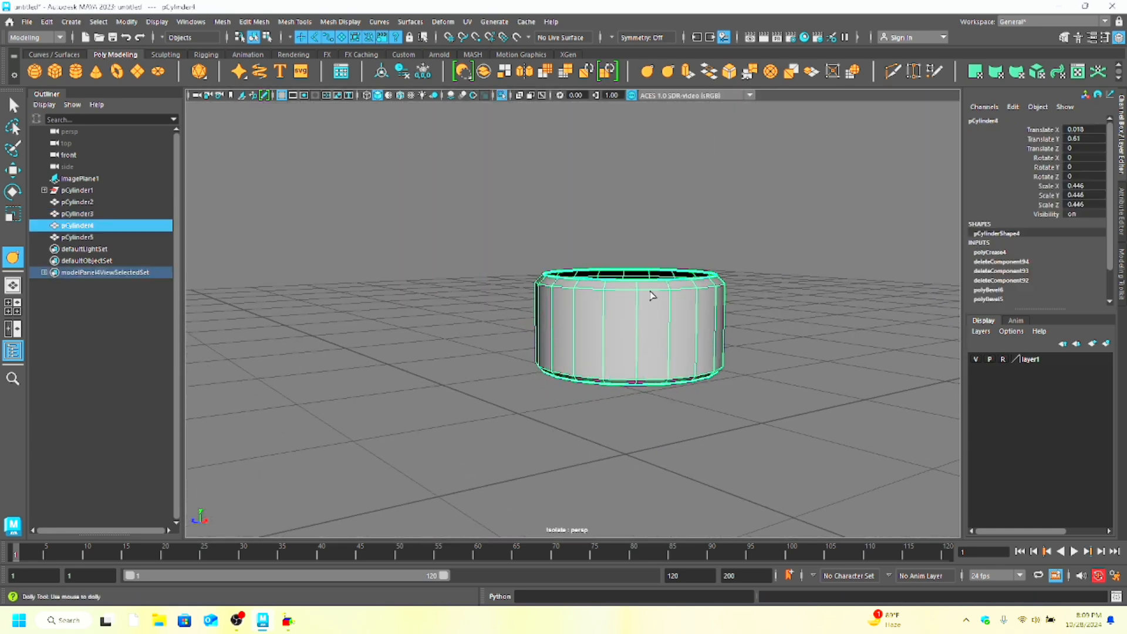
Step: Crease the edge loops along the collar's upper and lower bevels and exit isolation
right_click_drag(650, 286, 650, 257)
double_click(647, 288)
left_click_drag(640, 340, 640, 364, "alt")
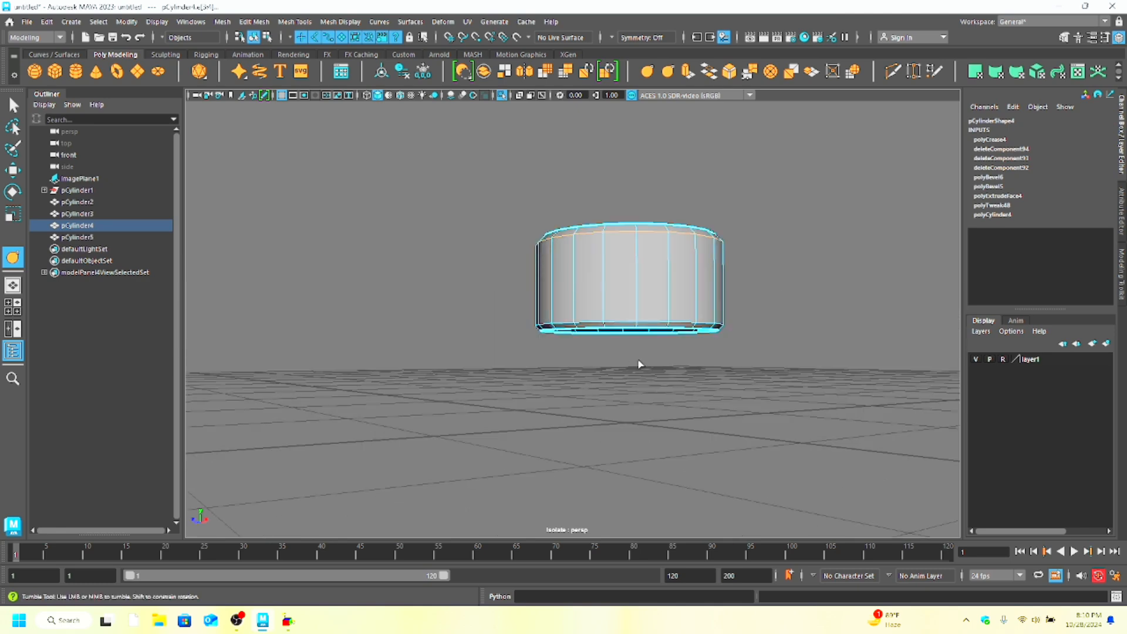
left_click(668, 79)
middle_click_drag(687, 229, 749, 239)
left_click(750, 239)
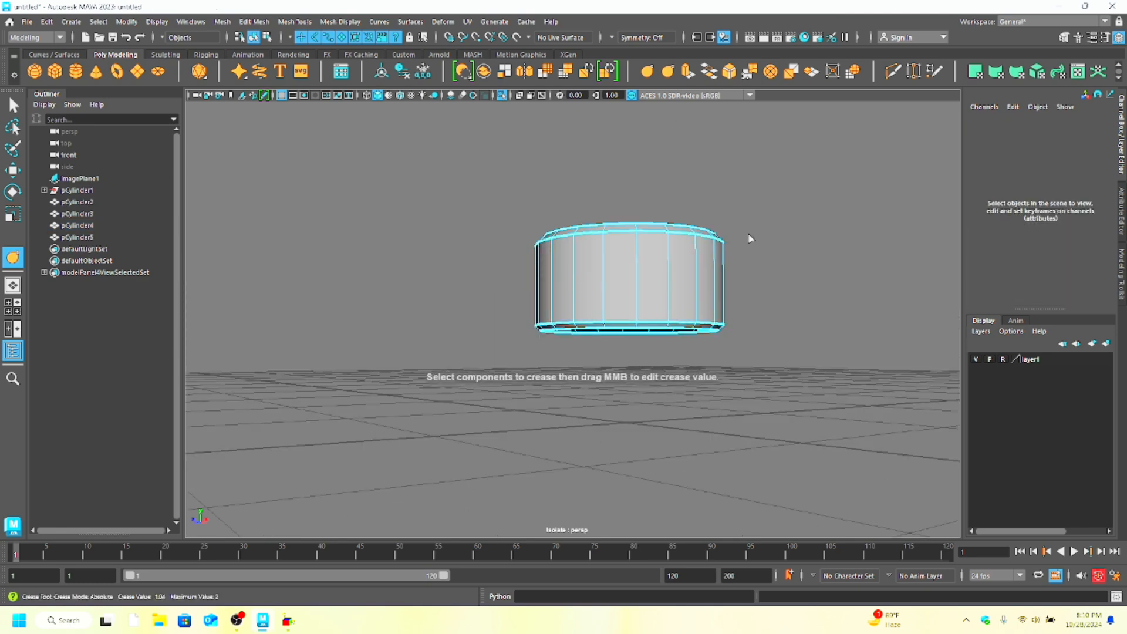
key("space")
key("space")
key("ctrl+1")
scroll(646, 294, "down", 3)
Step: Isolate the round base disc of the stand
left_click(623, 325)
left_click_drag(623, 327, 624, 350, "alt")
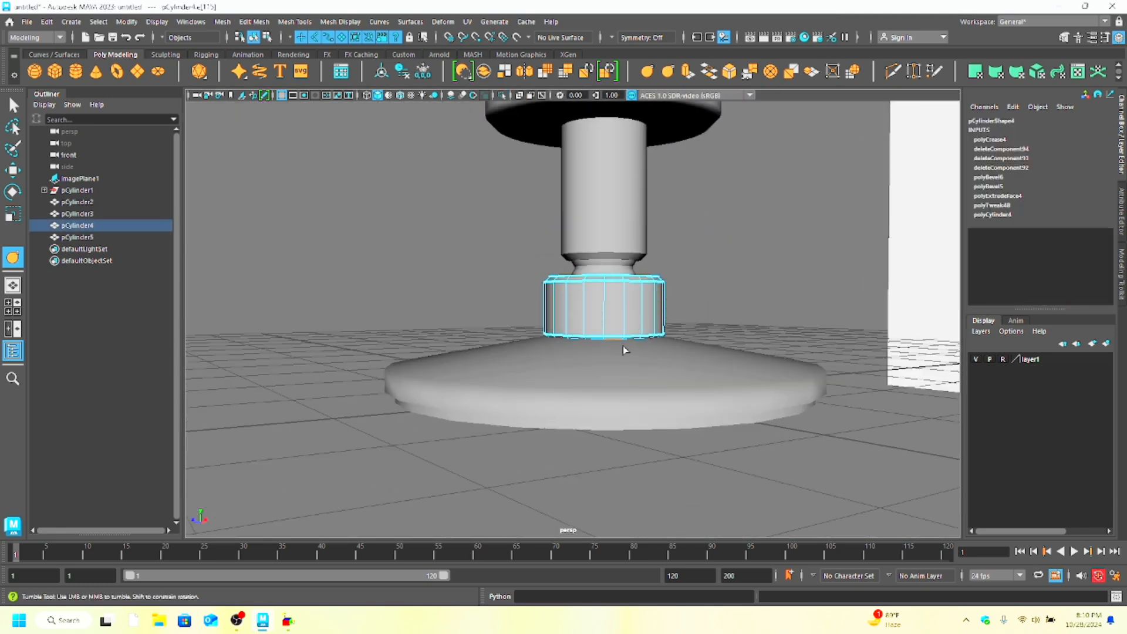
key("ctrl+1")
key("ctrl+1")
right_click_drag(626, 285, 681, 269)
left_click(688, 279)
left_click(651, 312)
key("ctrl+1")
mouse_move(651, 313)
left_mouse_down("alt")
mouse_move(649, 297)
mouse_move(664, 312)
left_mouse_up("alt")
key("ctrl+1")
left_click(646, 418)
key("ctrl+1")
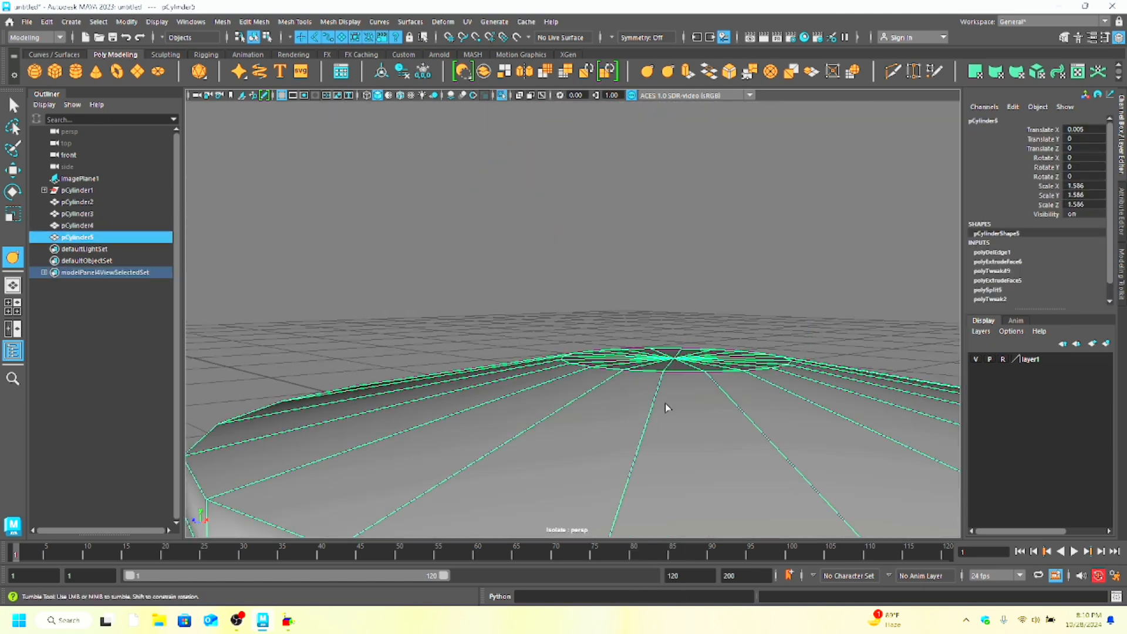
left_click_drag(675, 370, 692, 317, "alt")
right_click_drag(692, 317, 692, 252)
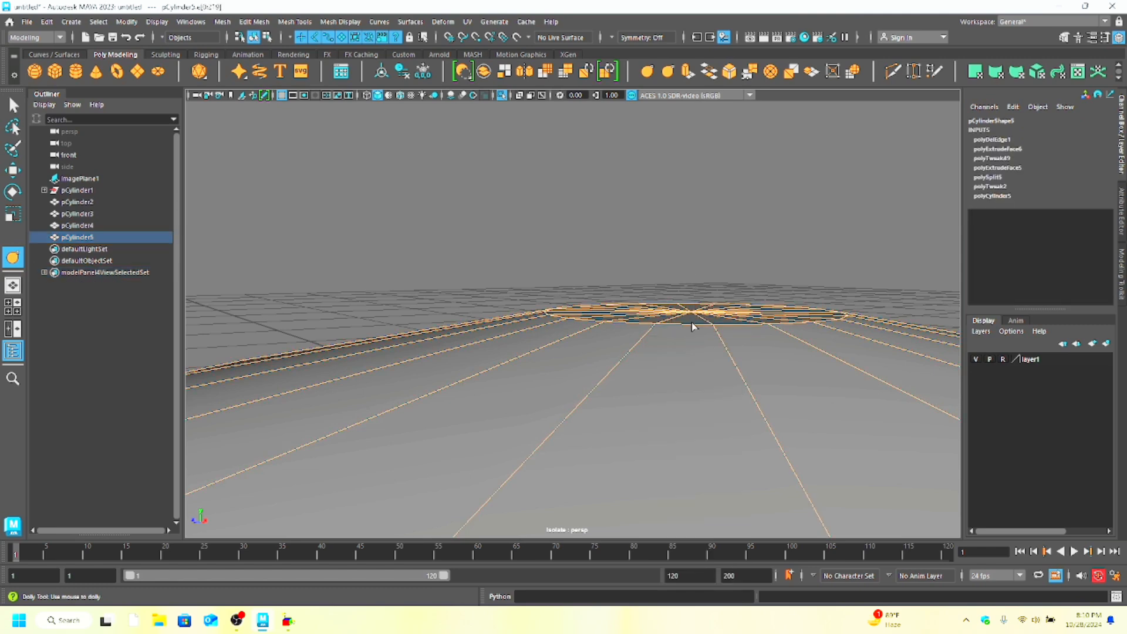
right_click(692, 315)
key("ctrl+z")
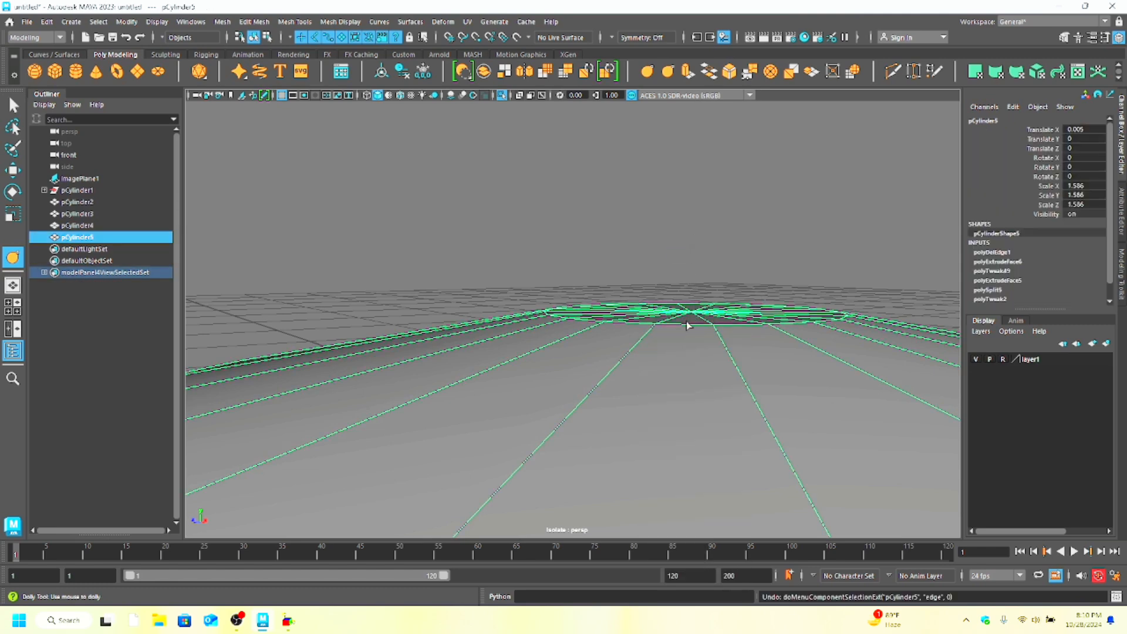
mouse_move(690, 315)
right_mouse_down()
mouse_move(689, 260)
mouse_move(689, 320)
right_mouse_up()
key("ctrl+z")
key("ctrl+z")
key("ctrl+z")
Step: Crease the small circular edge loop at the centre of the base's upper surface
left_click(673, 355)
key("ctrl+1")
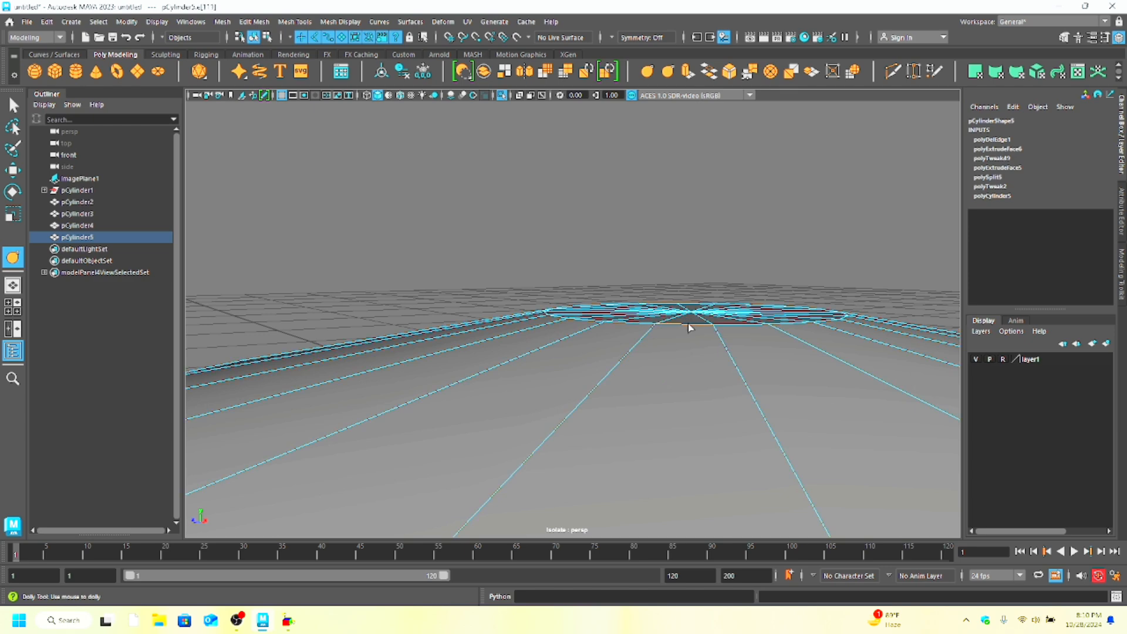
left_click(669, 75)
left_click(755, 228)
Step: Crease the edge loops around the base's outer rim and exit isolation
mouse_move(739, 282)
left_mouse_down("alt")
mouse_move(717, 305)
mouse_move(737, 279)
left_mouse_up("alt")
scroll(737, 279, "down", 3)
double_click(653, 357)
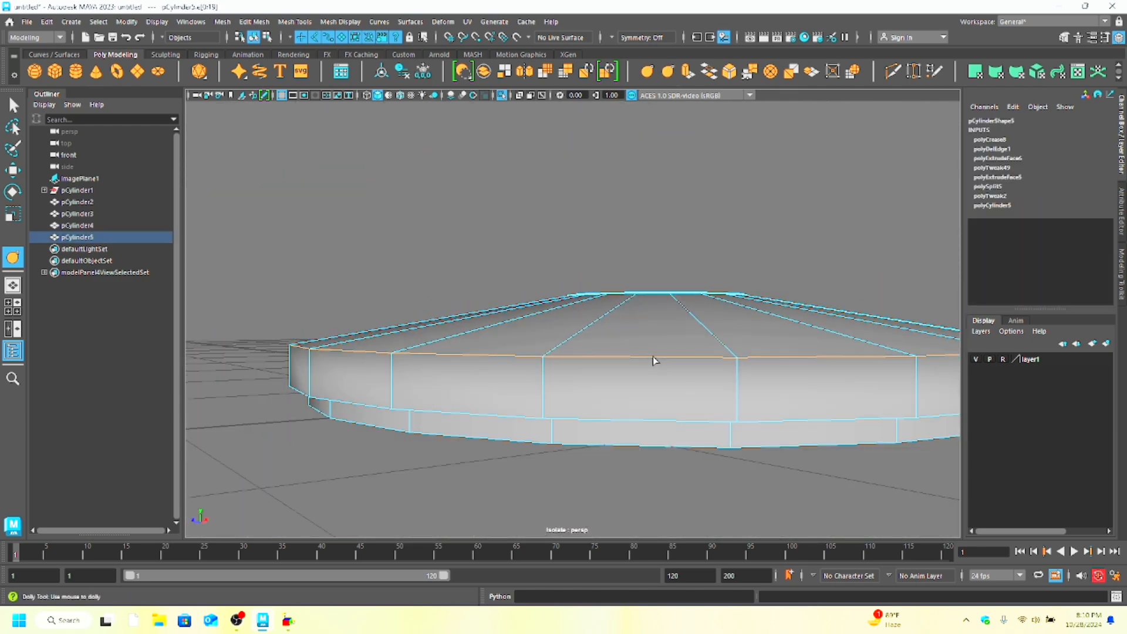
double_click(637, 420, "shift")
left_click_drag(639, 438, 634, 312, "alt")
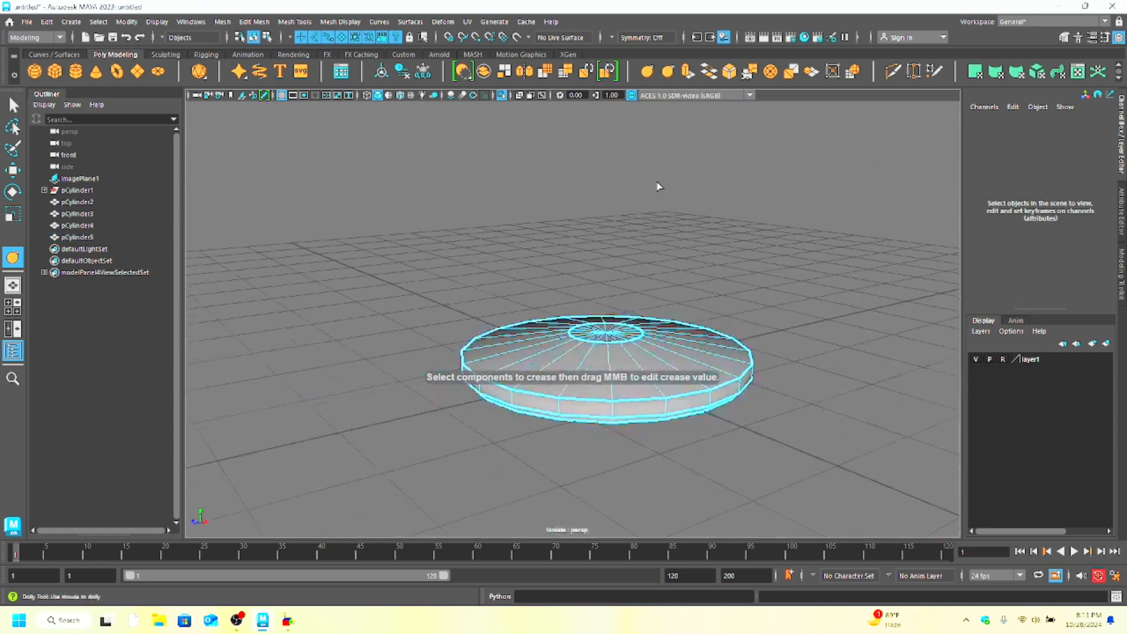
key("ctrl+1")
Step: Examine the creased base, collar, stem and body of the microphone from several angles
scroll(650, 235, "down", 3)
left_click_drag(650, 235, 695, 172, "alt")
left_click(653, 183)
scroll(649, 200, "down", 2)
left_click(626, 259)
left_click(627, 307)
left_click(630, 332)
scroll(639, 323, "up", 3)
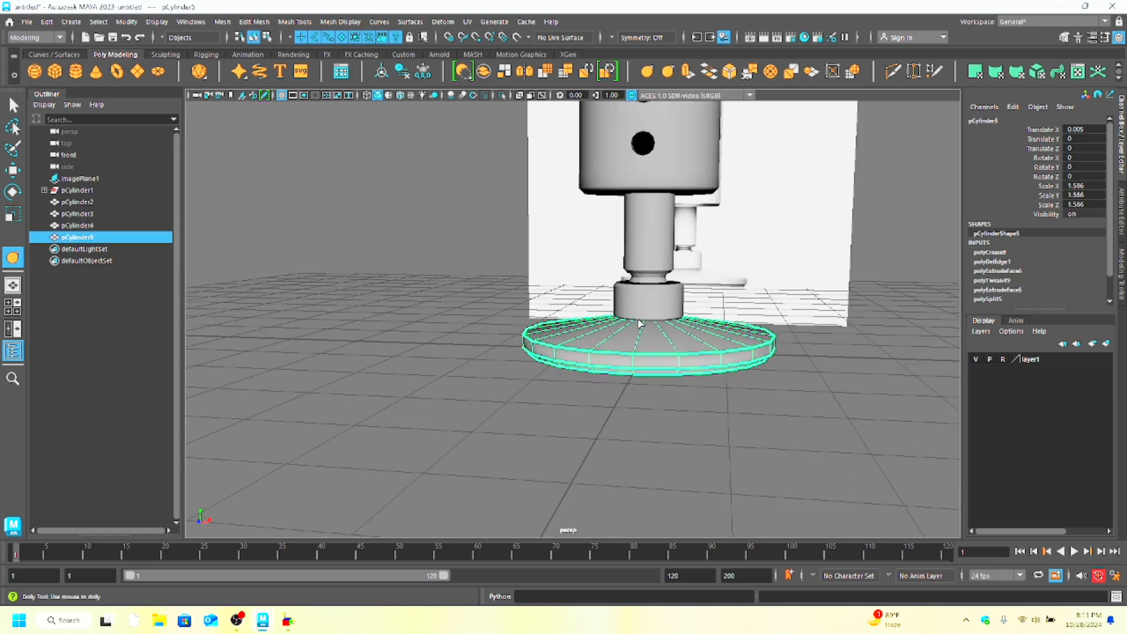
scroll(634, 270, "down", 5)
left_click(604, 203)
scroll(590, 281, "down", 2)
scroll(510, 276, "up", 5)
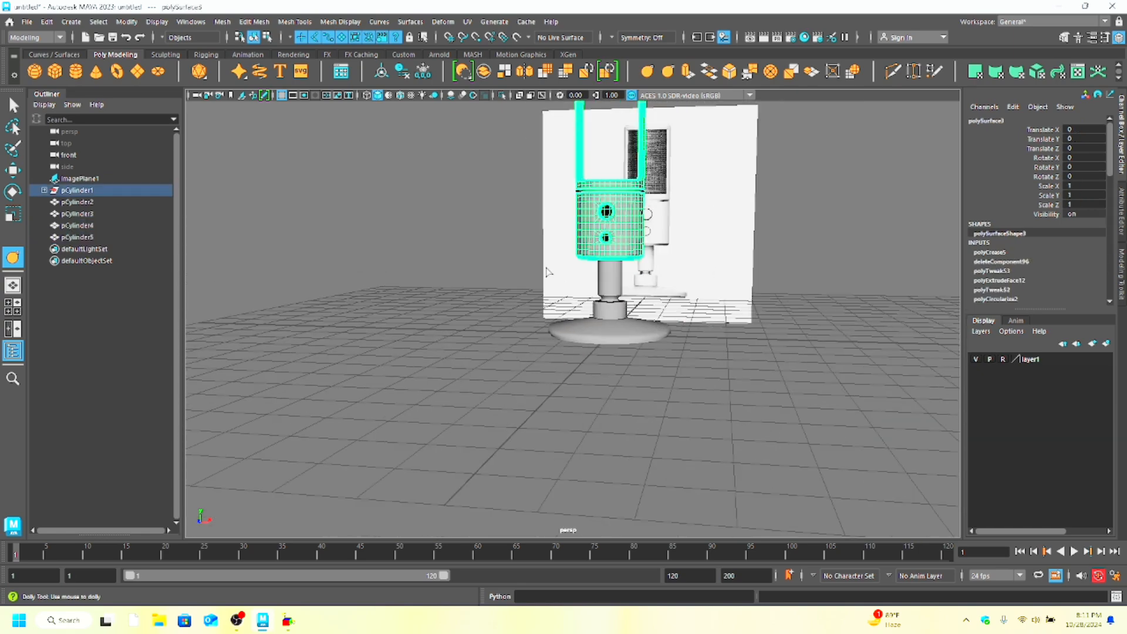
key("space")
key("space")
scroll(668, 275, "up", 4)
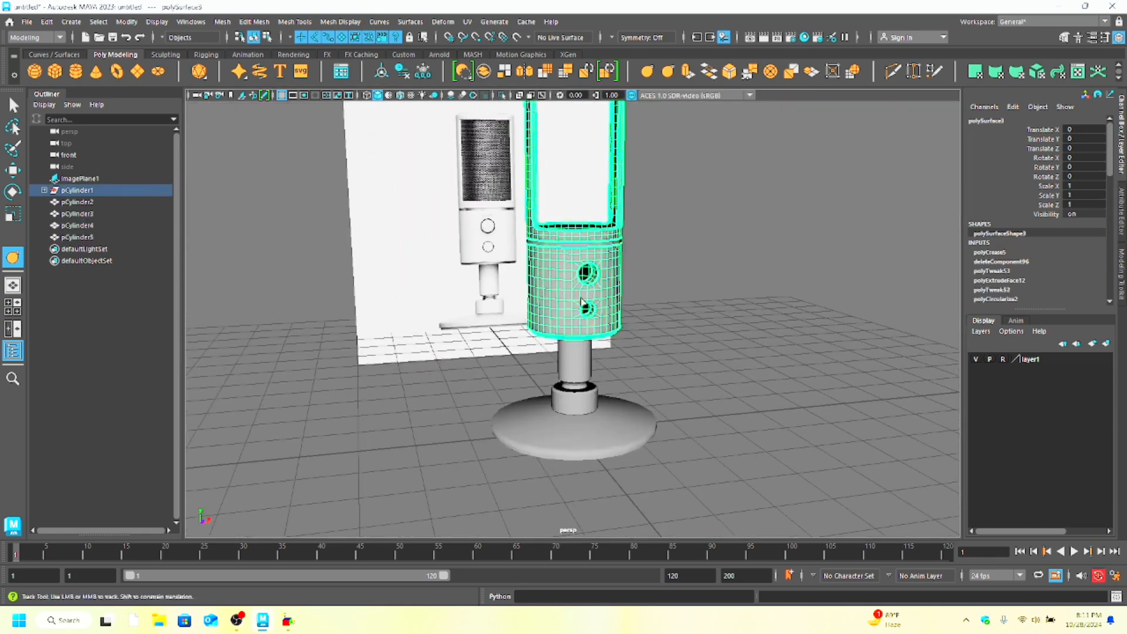
Step: Create a polygon cylinder and move it clear of the microphone, to about 7.384, 1.112, 1.849
scroll(667, 275, "up", 2)
left_click(76, 72)
scroll(494, 412, "down", 10)
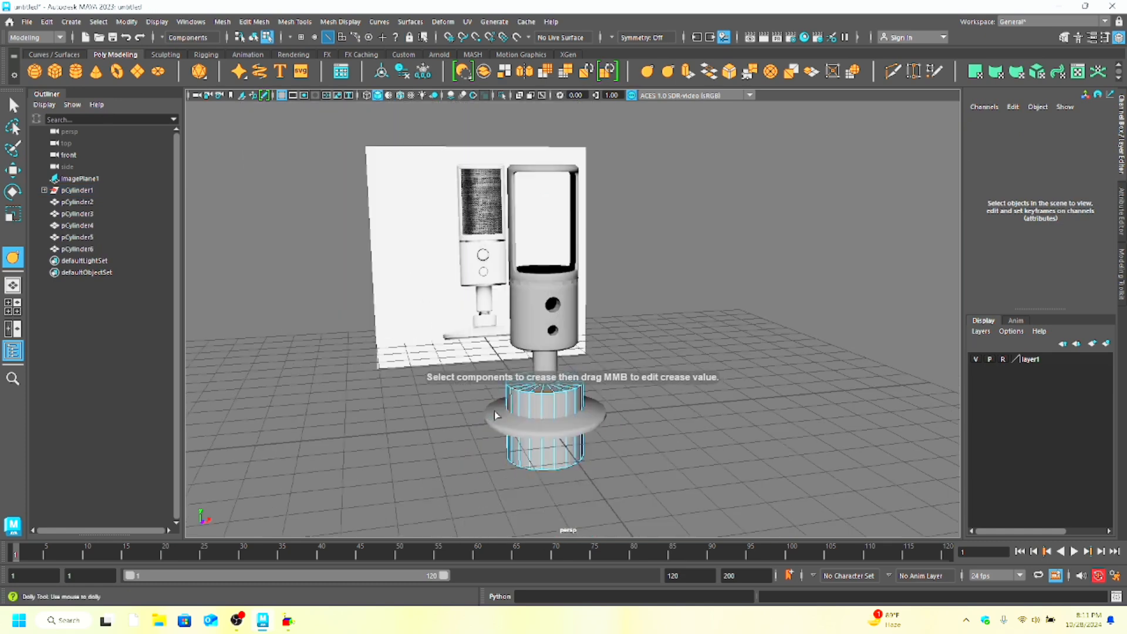
left_click(567, 359)
right_click_drag(564, 284, 622, 271)
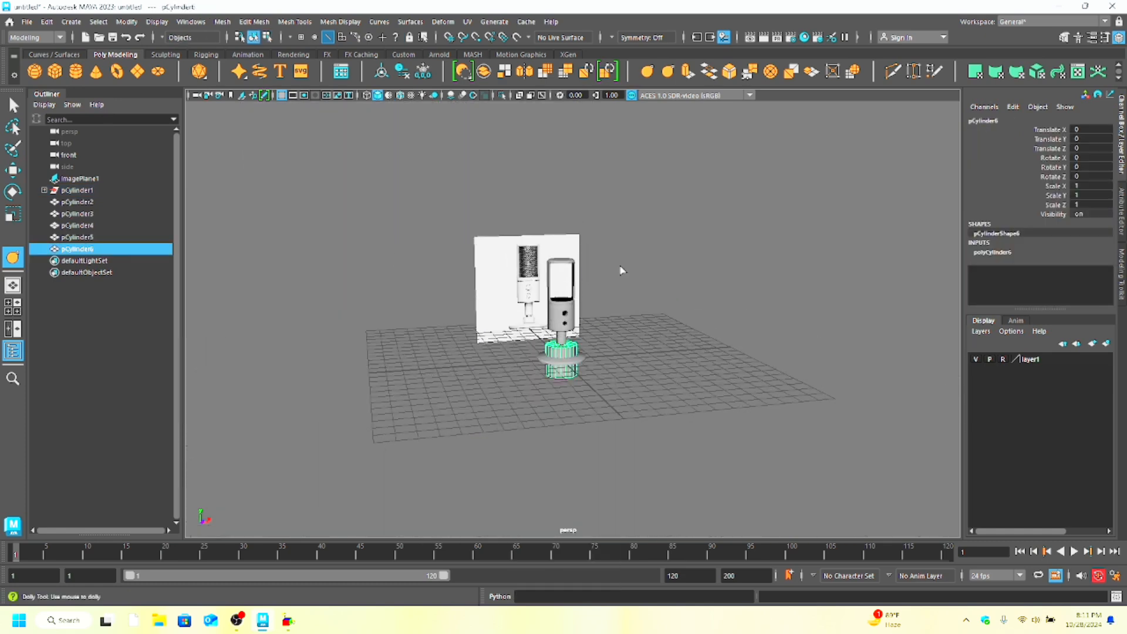
left_click(14, 170)
left_click_drag(562, 359, 680, 342)
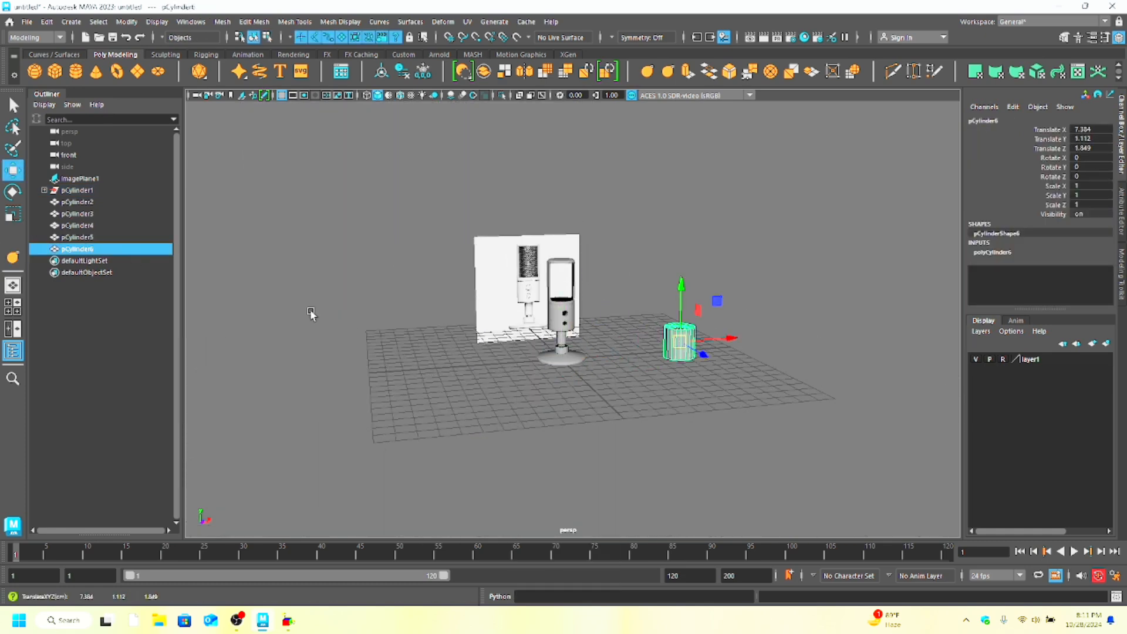
Step: Rotate the new cylinder to -90 degrees about Z so it lies on its side
left_click(12, 192)
scroll(790, 320, "up", 4)
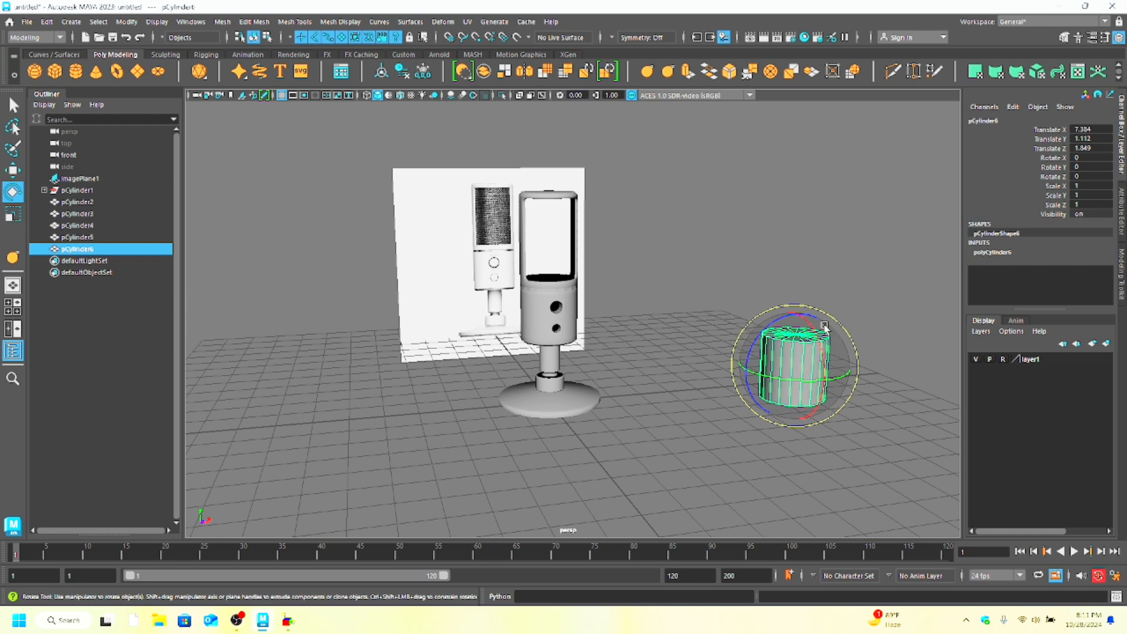
left_click_drag(735, 456, 688, 453, "alt")
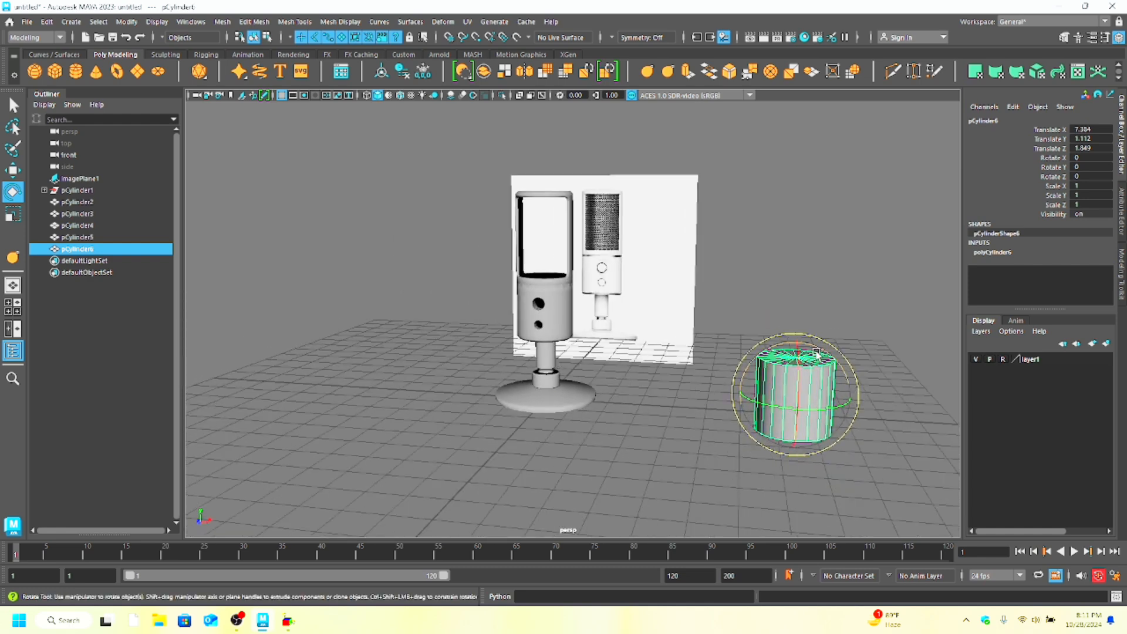
left_click_drag(813, 347, 1106, 330)
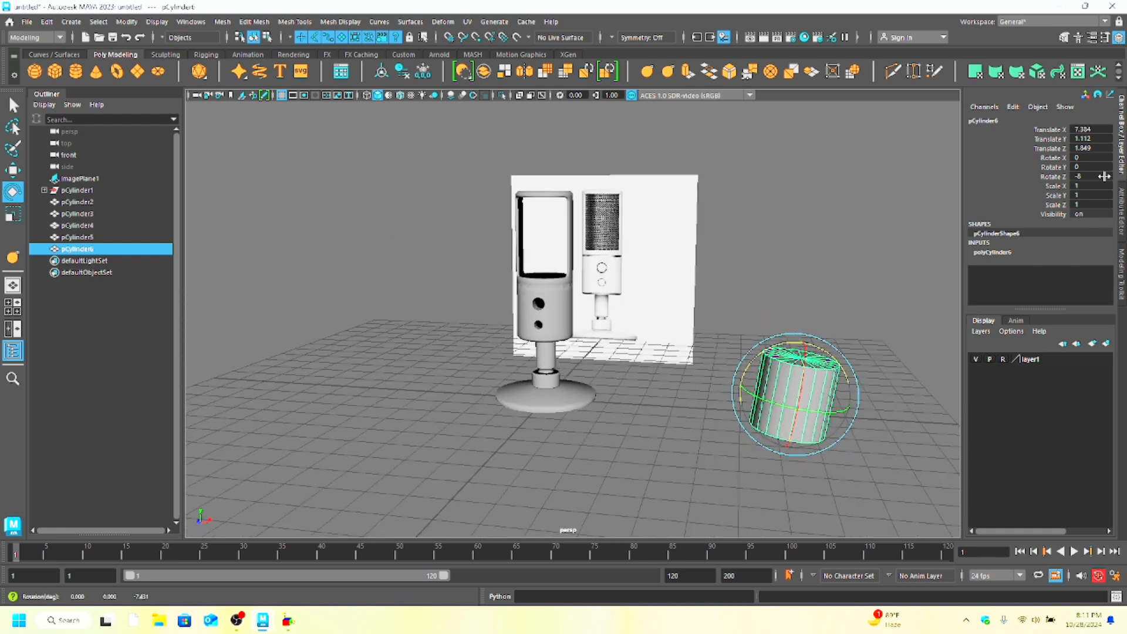
left_click_drag(1104, 176, 1043, 176)
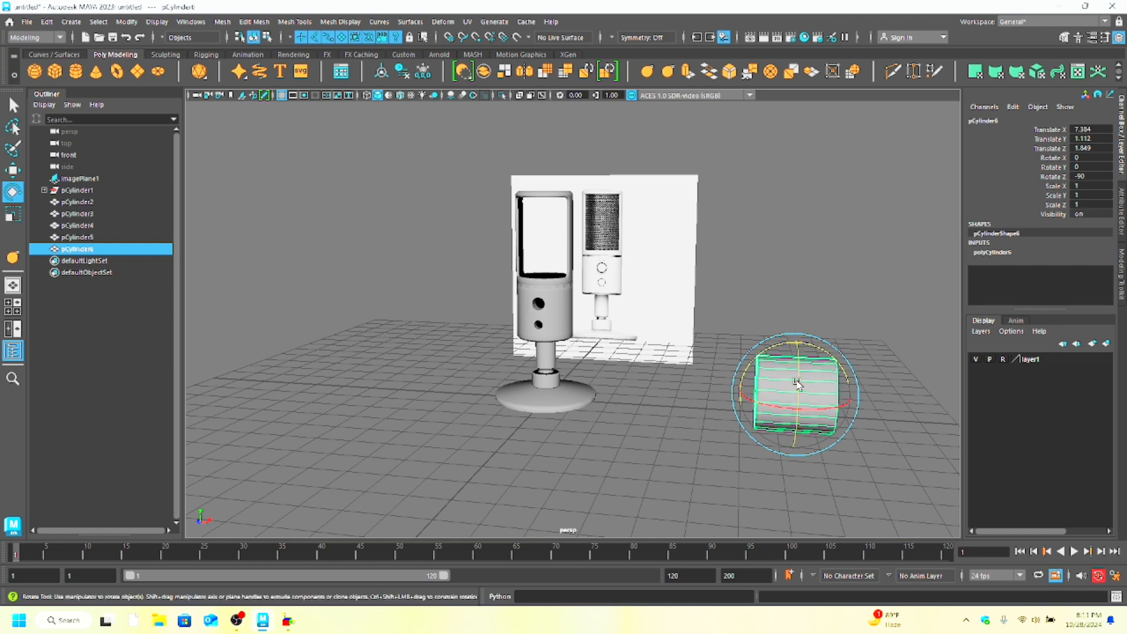
Step: Move the cylinder in front of the microphone to about 0.91, 2.075, 3.123 and rotate it to 90 degrees about X
key("w")
left_click_drag(798, 382, 574, 408)
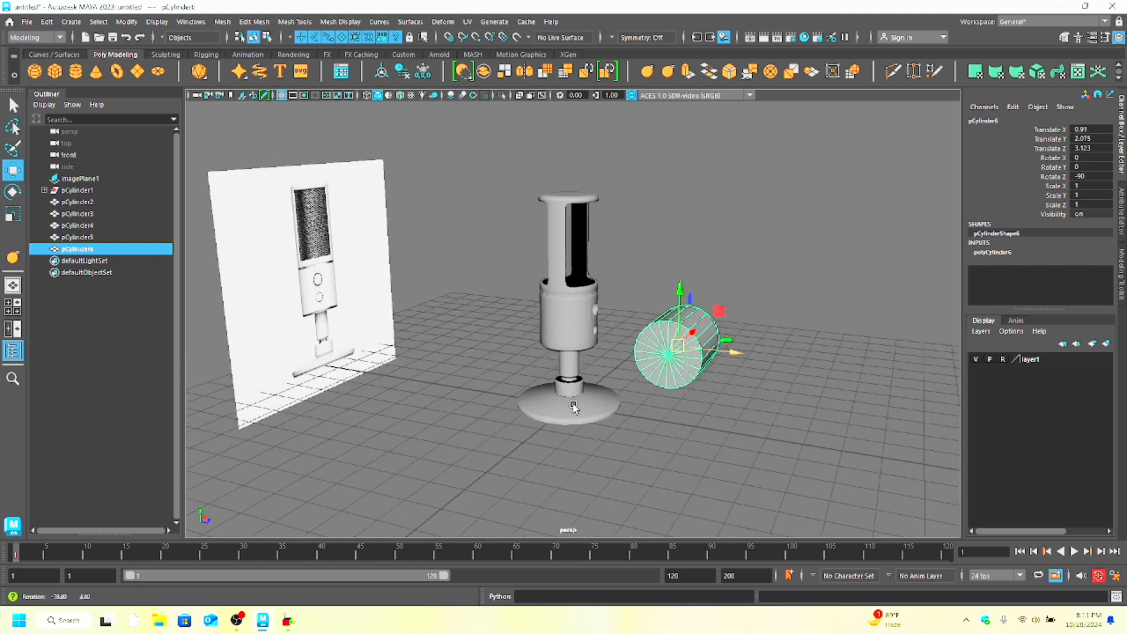
left_click(12, 192)
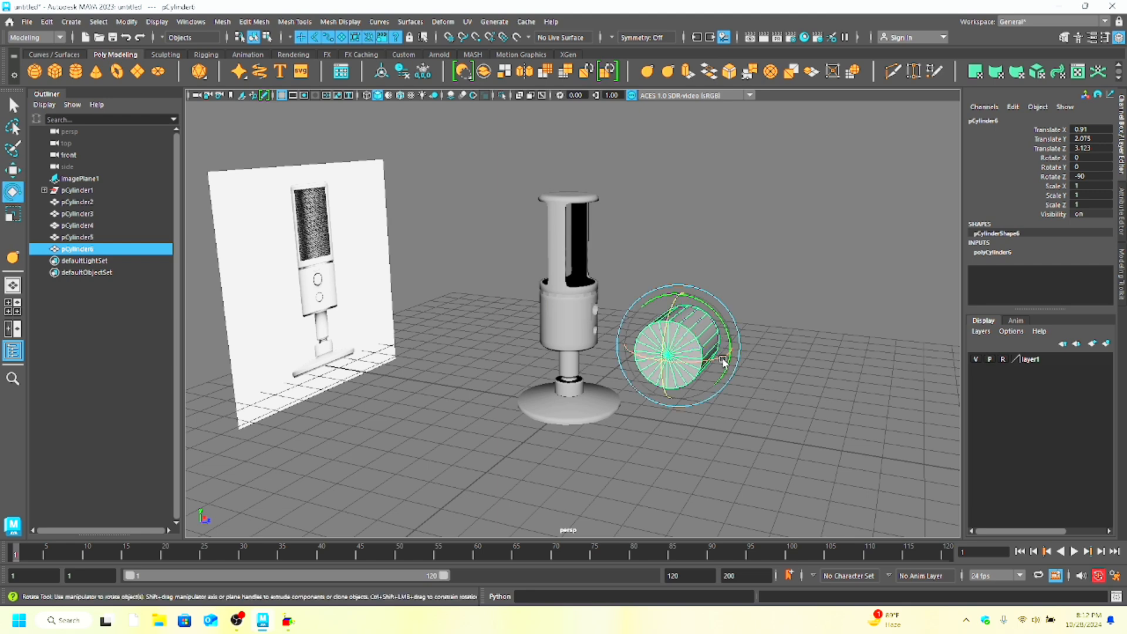
mouse_move(723, 357)
left_mouse_down()
mouse_move(662, 360)
mouse_move(715, 359)
left_mouse_up()
left_click(904, 241)
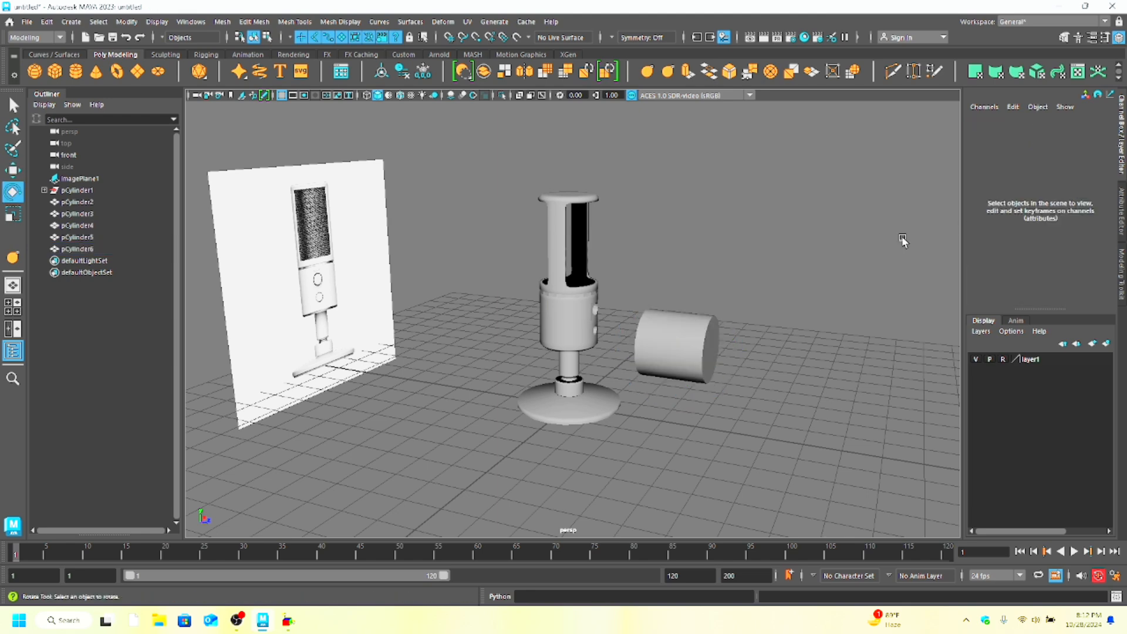
Step: Scale the cylinder down uniformly to about 0.359 and activate the Move tool on it
left_click_drag(903, 241, 813, 236, "alt")
left_click(596, 349)
left_click_drag(597, 348, 552, 359, "alt")
left_click(8, 222)
key("w")
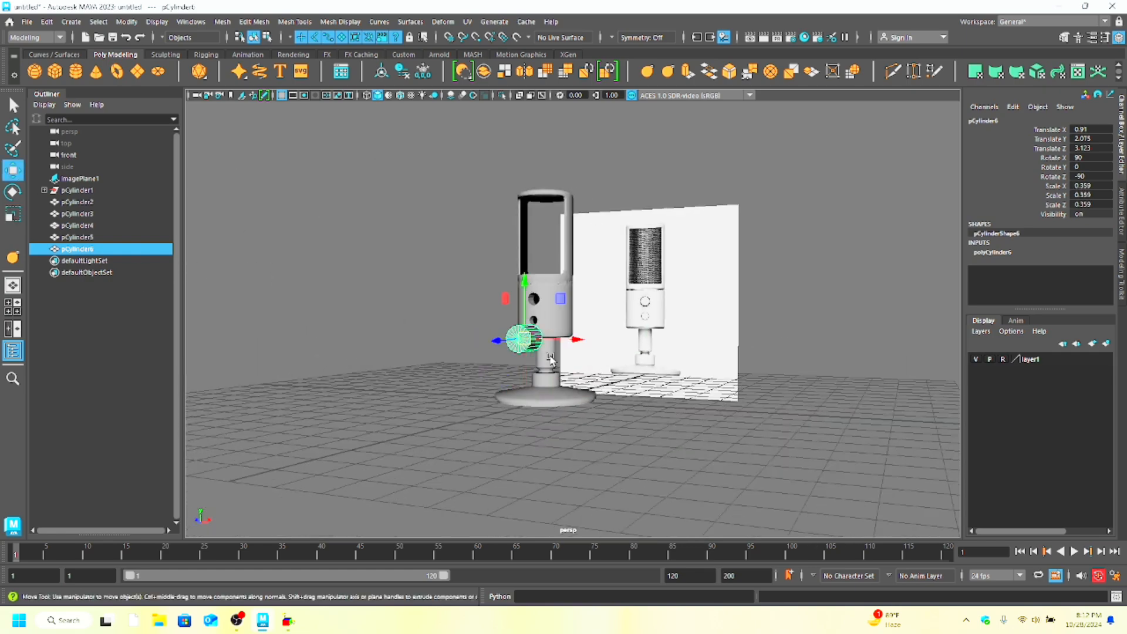
Step: Move the cylinder in front of the body beside the upper hole, to about 0.096, 2.978, 2.132
left_click_drag(561, 298, 705, 305)
left_click_drag(805, 329, 698, 333, "alt")
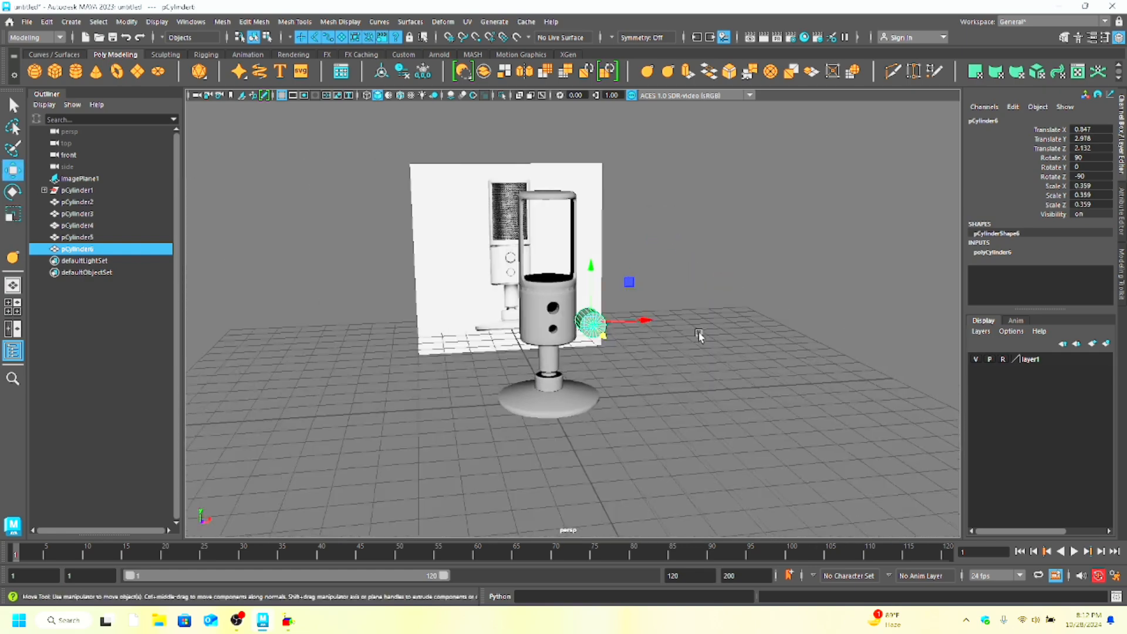
key("space")
key("space")
left_click_drag(734, 251, 683, 233)
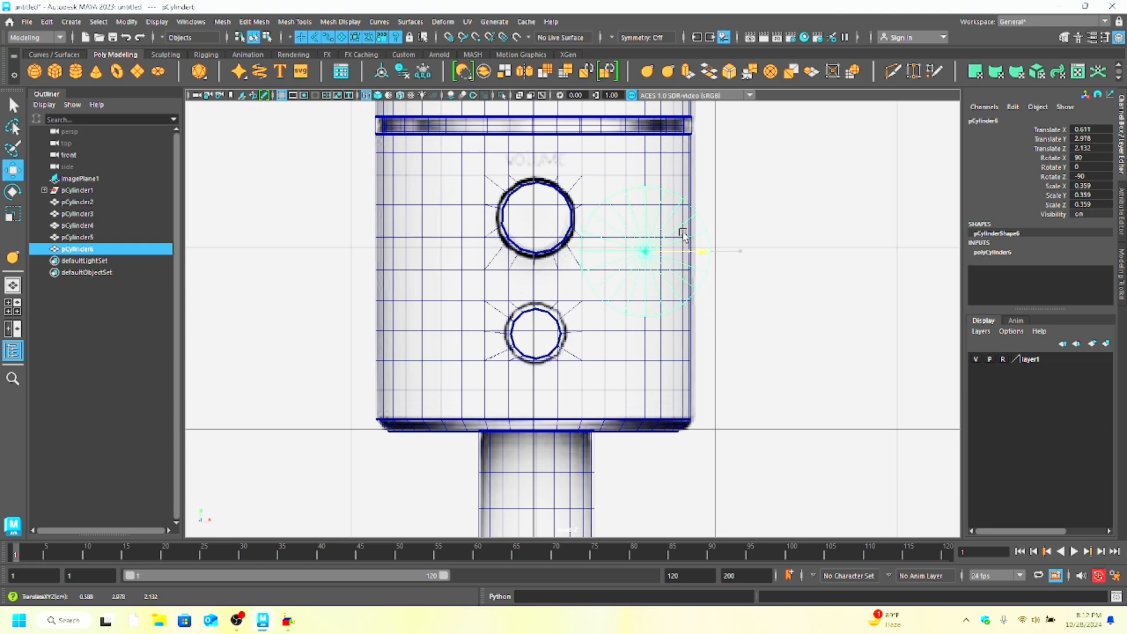
Step: Scale the cylinder uniformly to about 0.19 and centre it on the body's upper hole at about X 0.024, Y 3.165
left_click(11, 215)
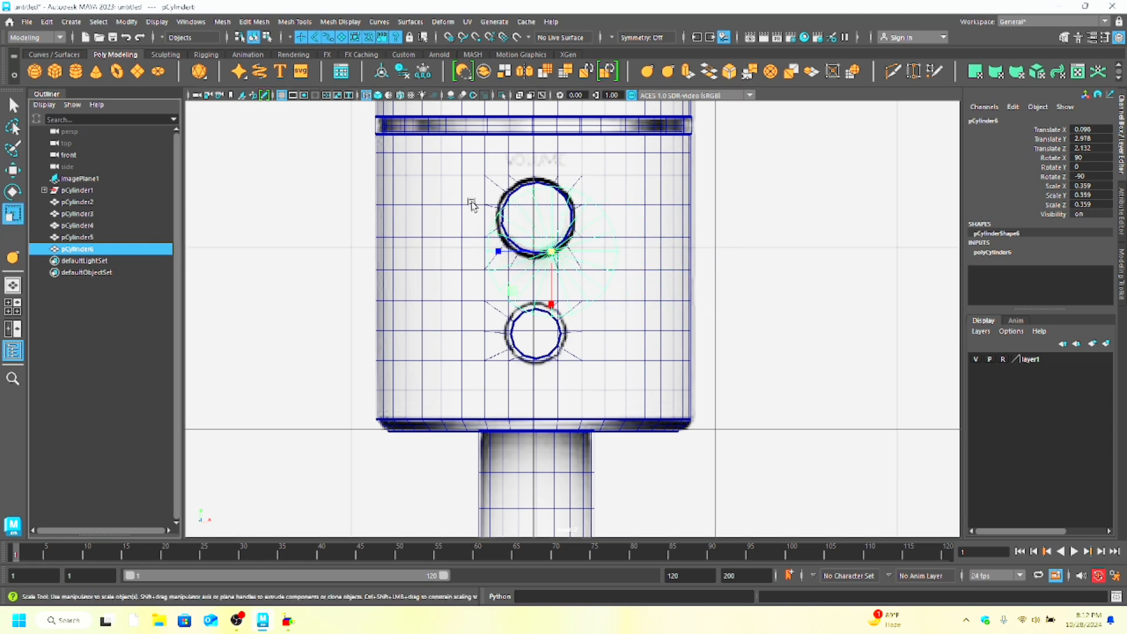
left_click_drag(552, 252, 538, 225)
key("w")
left_click(11, 215)
left_click(15, 169)
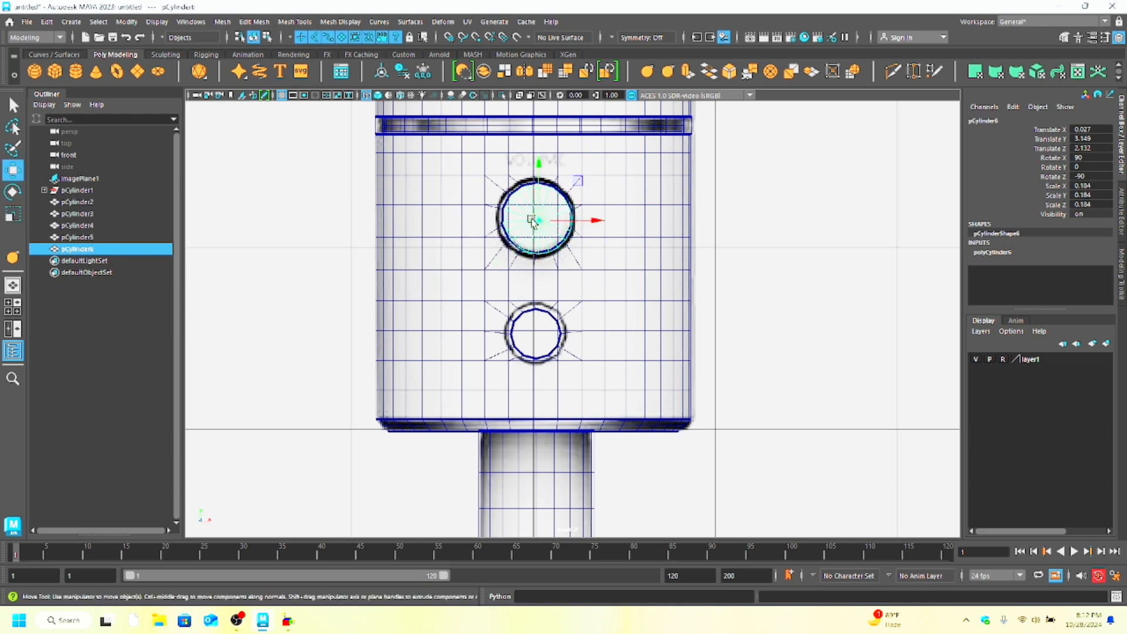
key("r")
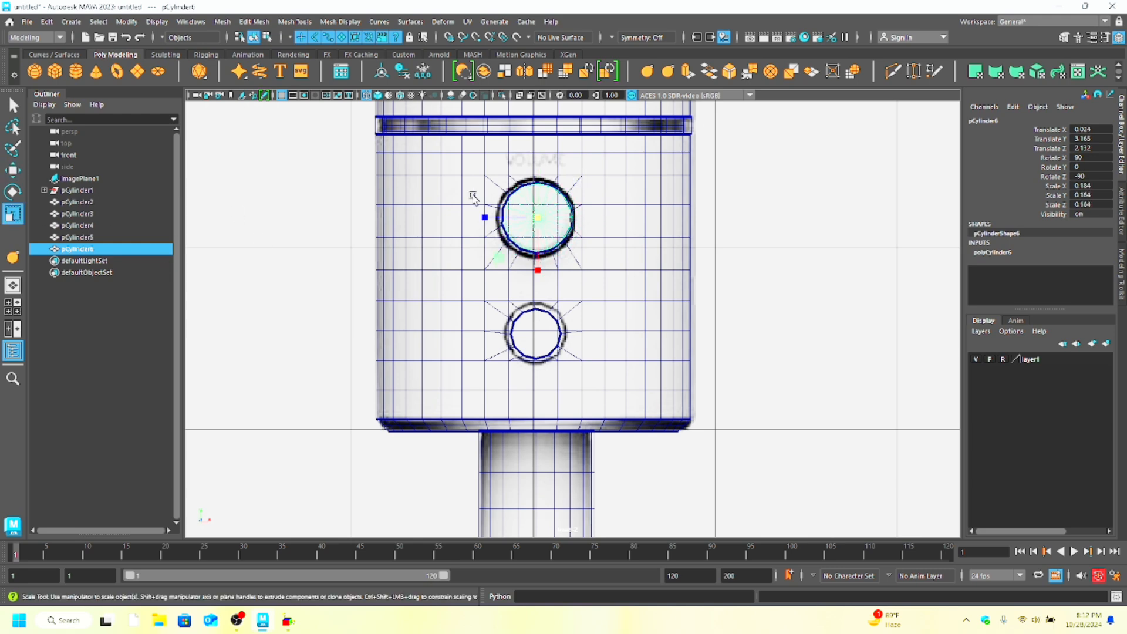
key("space")
key("space")
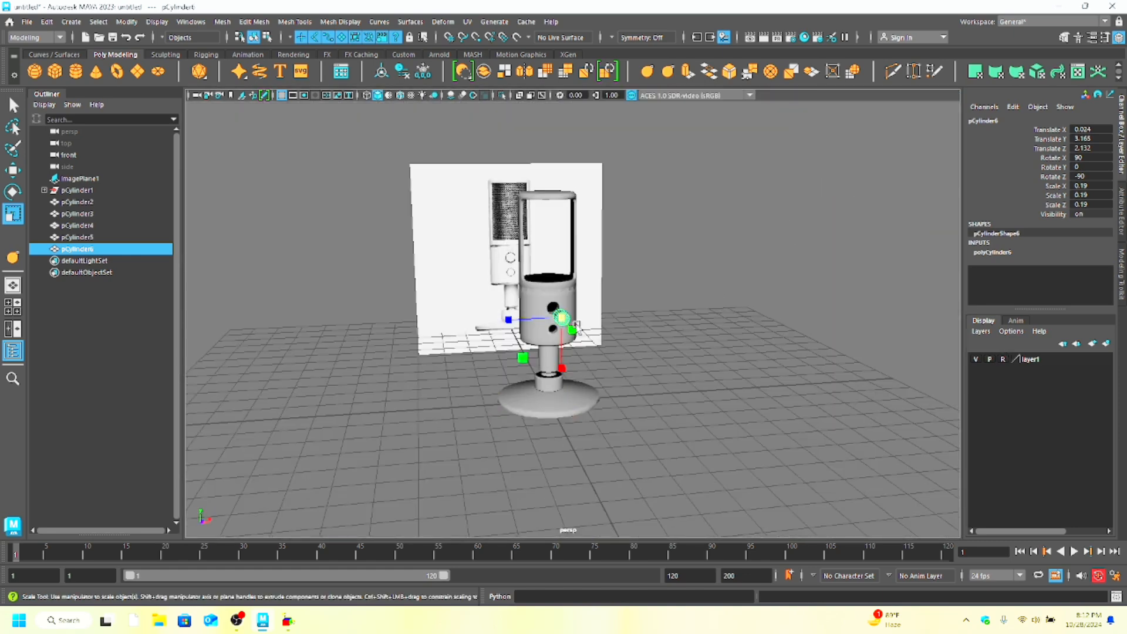
Step: Delete the cylinder's end-cap faces on the side facing the microphone body
left_click_drag(653, 210, 529, 235, "alt")
scroll(567, 329, "up", 5)
left_click_drag(566, 329, 599, 306, "alt")
scroll(330, 293, "up", 3)
scroll(330, 294, "up", 2)
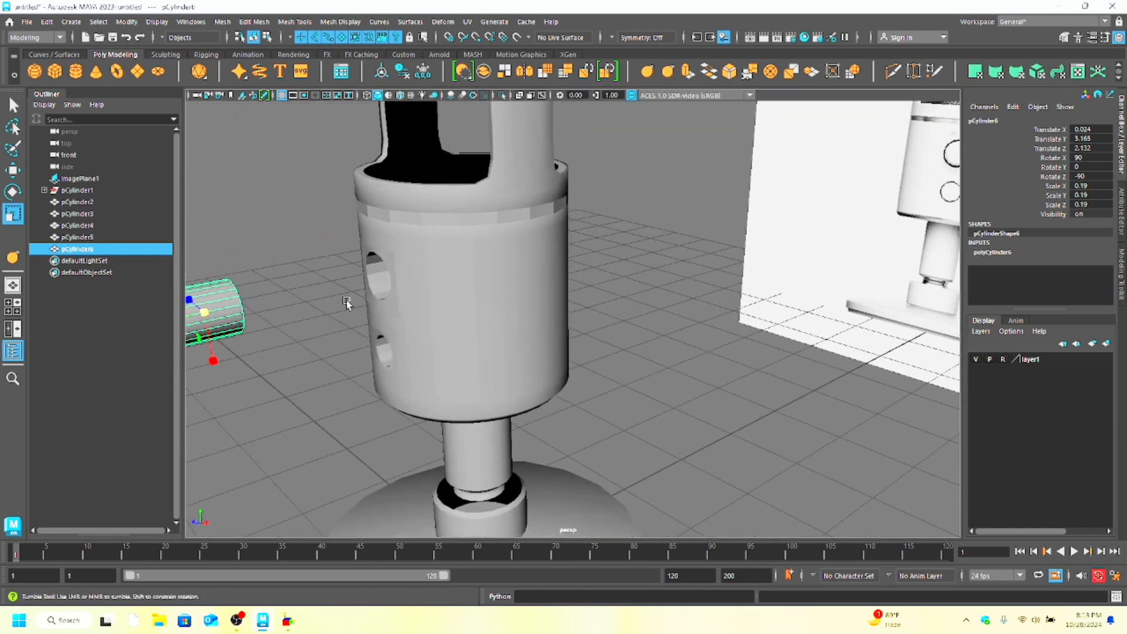
middle_click_drag(347, 301, 470, 311, "alt")
scroll(470, 311, "up", 3)
left_click_drag(423, 317, 458, 304, "alt")
right_click(395, 285)
right_click_drag(396, 292, 396, 256)
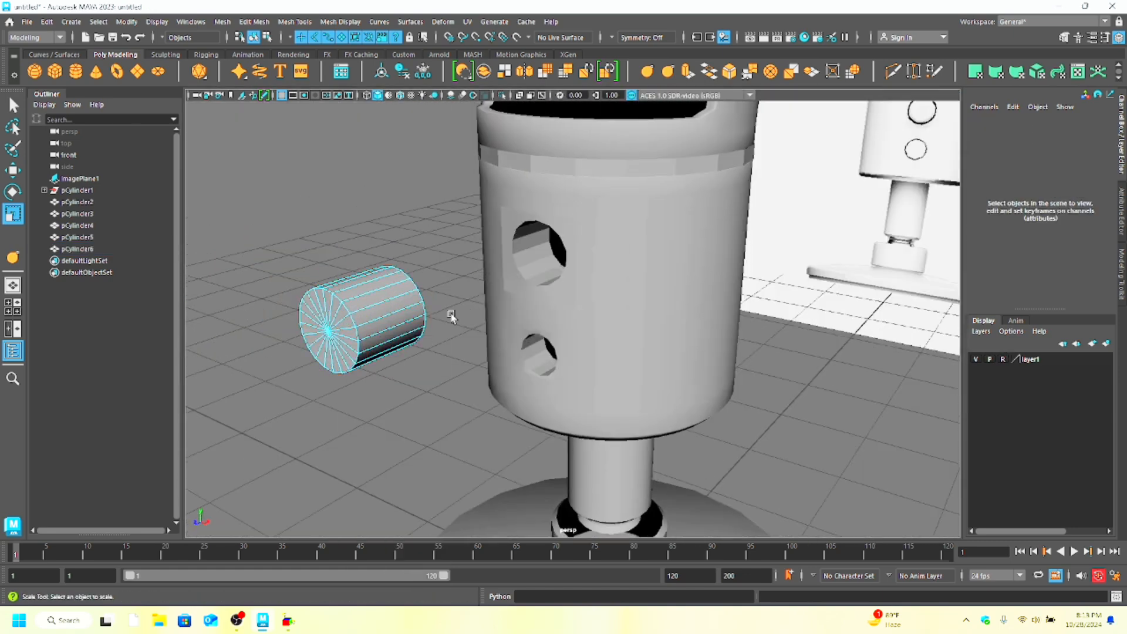
left_click_drag(450, 309, 398, 254, "alt")
left_click(374, 238)
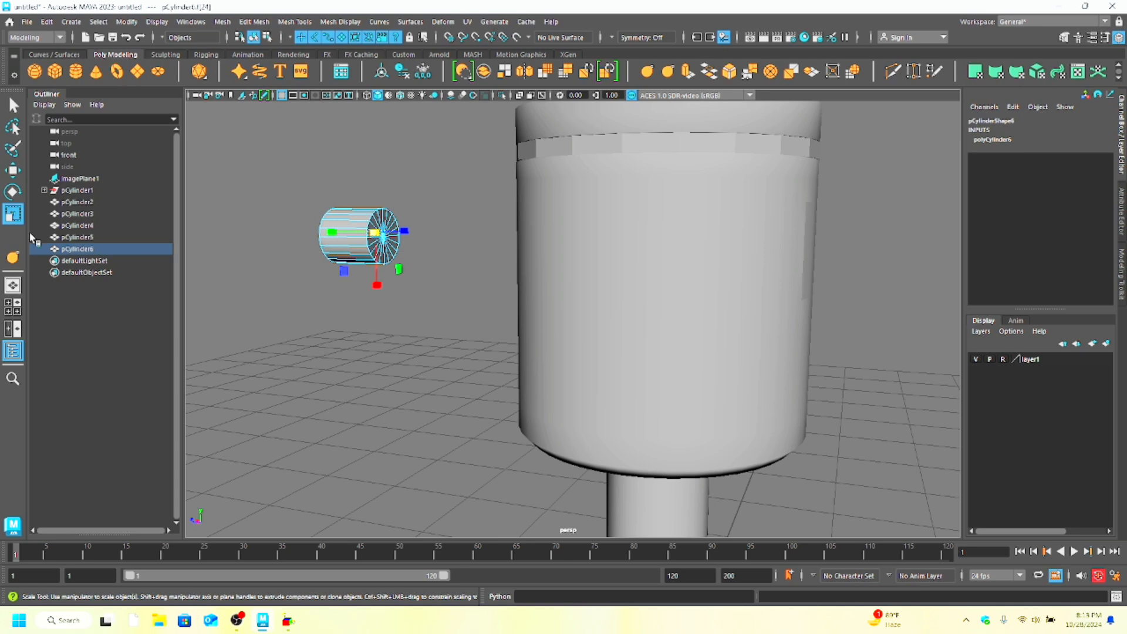
key("q")
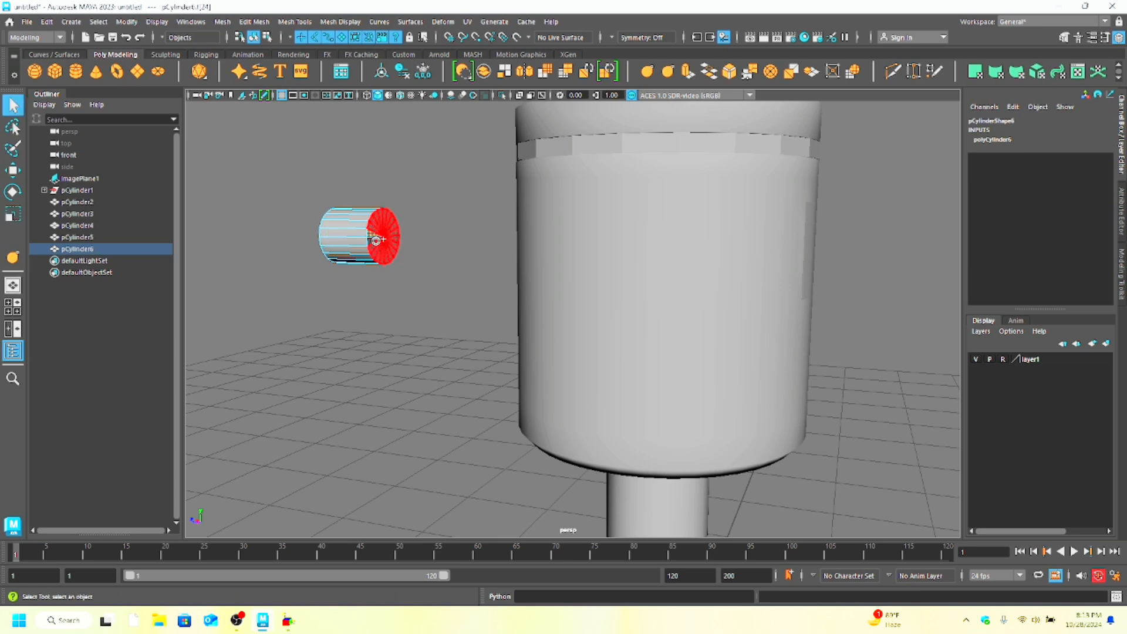
key("Delete")
Step: Crease the edge loop around the cylinder's front rim
left_click_drag(395, 259, 460, 256, "alt")
right_click(364, 248)
right_click_drag(364, 249, 365, 277)
right_click_drag(377, 233, 378, 204)
double_click(403, 250)
left_click(646, 73)
middle_click_drag(347, 196, 420, 196)
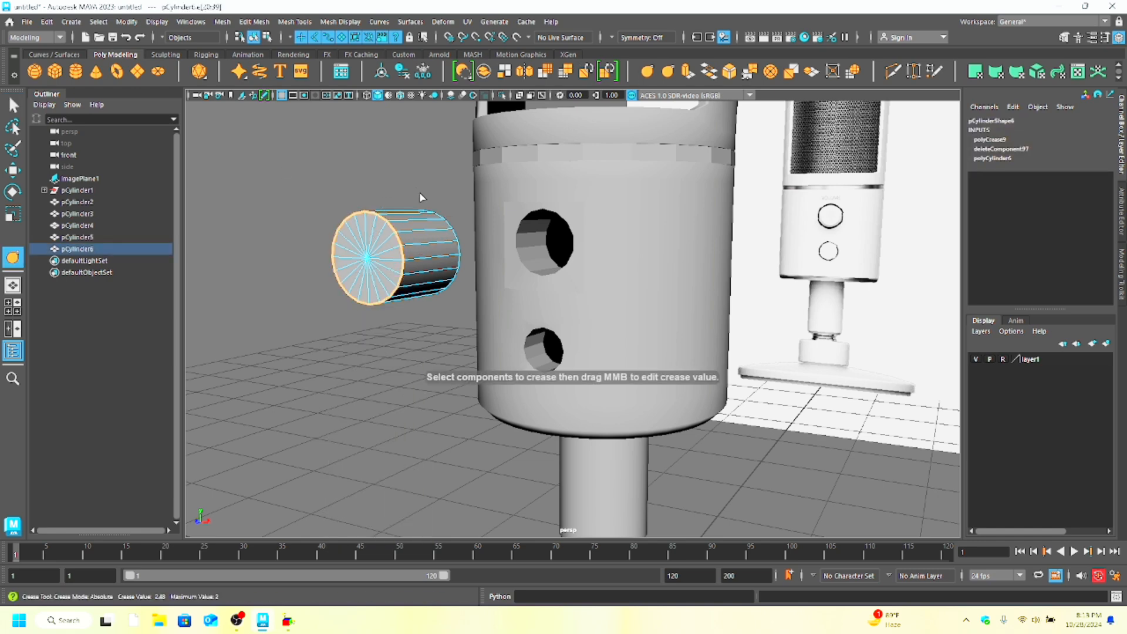
left_click(420, 194)
Step: Bevel the cylinder's front rim edges with a fraction of 0.19
left_click_drag(300, 208, 359, 216, "alt")
double_click(549, 260)
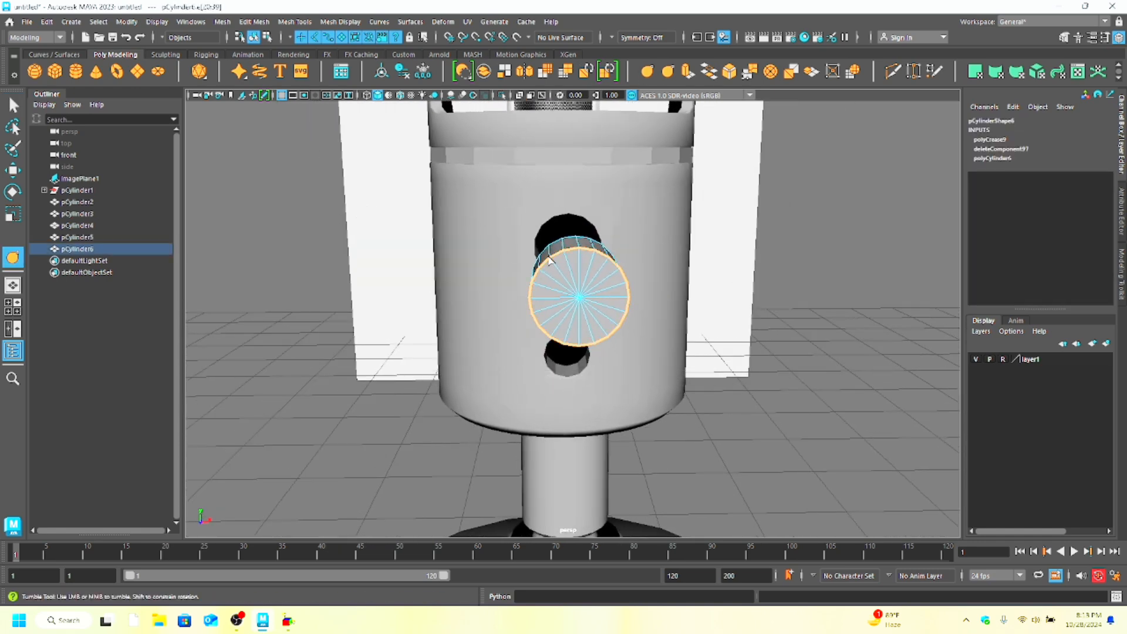
key("ctrl+b")
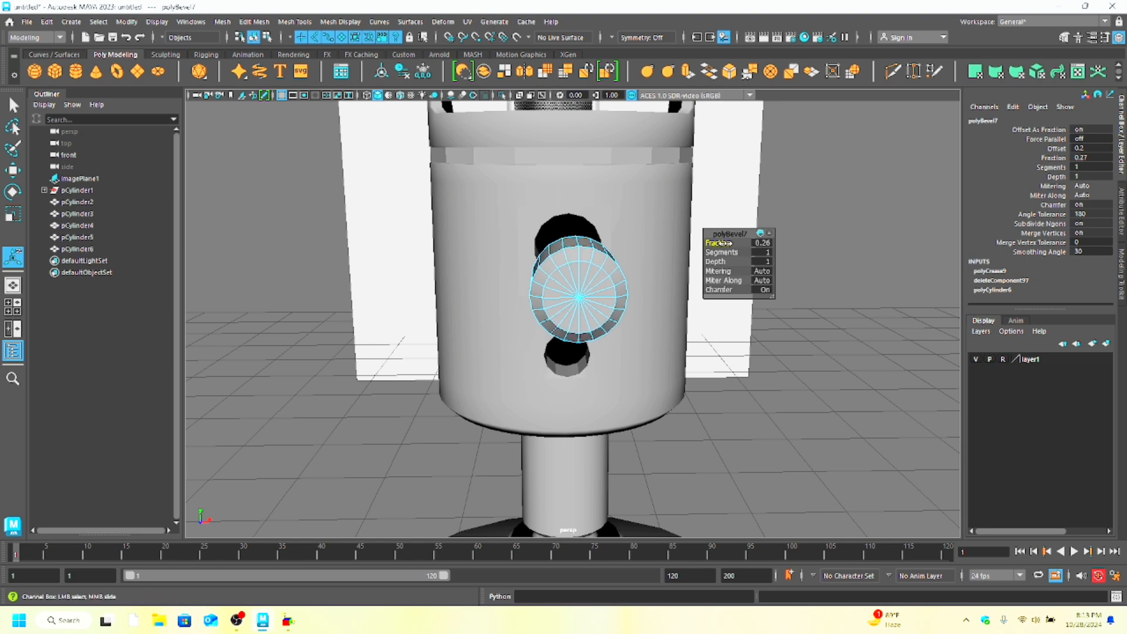
left_click_drag(418, 332, 528, 340, "alt")
Step: In the side view, move the knob cylinder back into the body's upper hole, to about Z 0.869
key("space")
key("space")
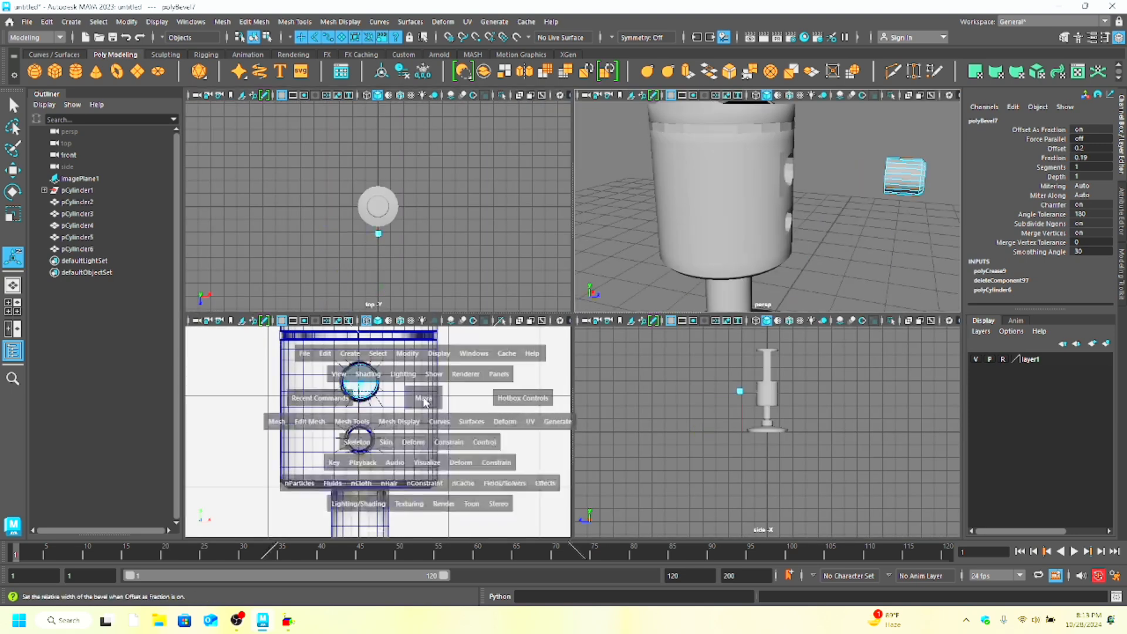
key("space")
key("space")
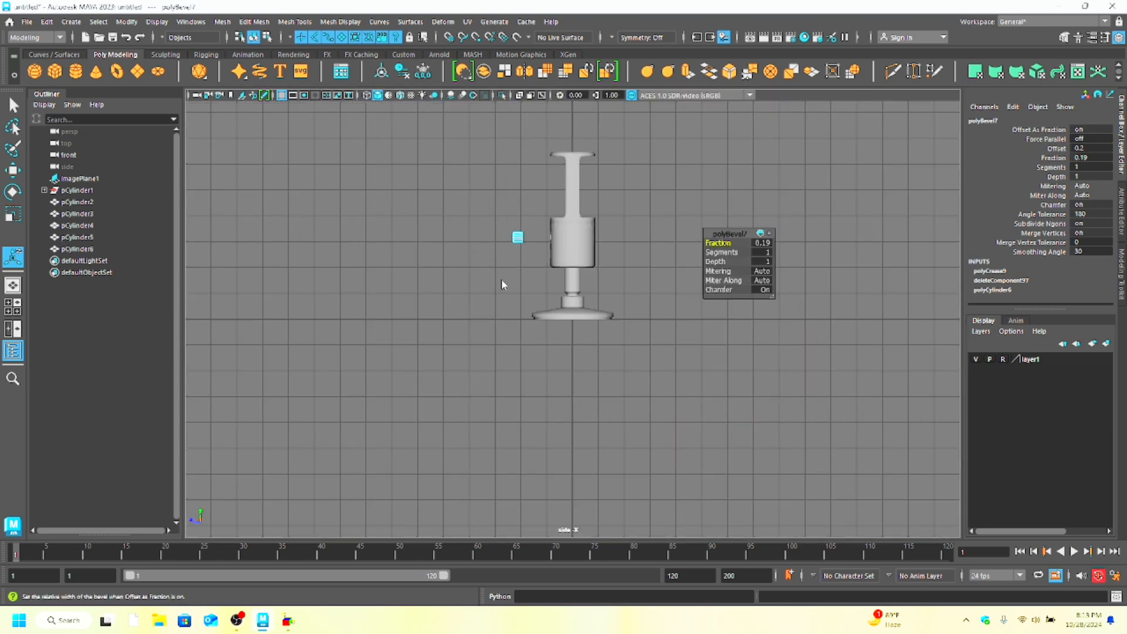
key("q")
scroll(564, 271, "up", 1)
key("super")
key("super")
scroll(593, 276, "up", 5)
middle_click_drag(608, 279, 636, 370, "alt")
scroll(587, 329, "up", 4)
key("super")
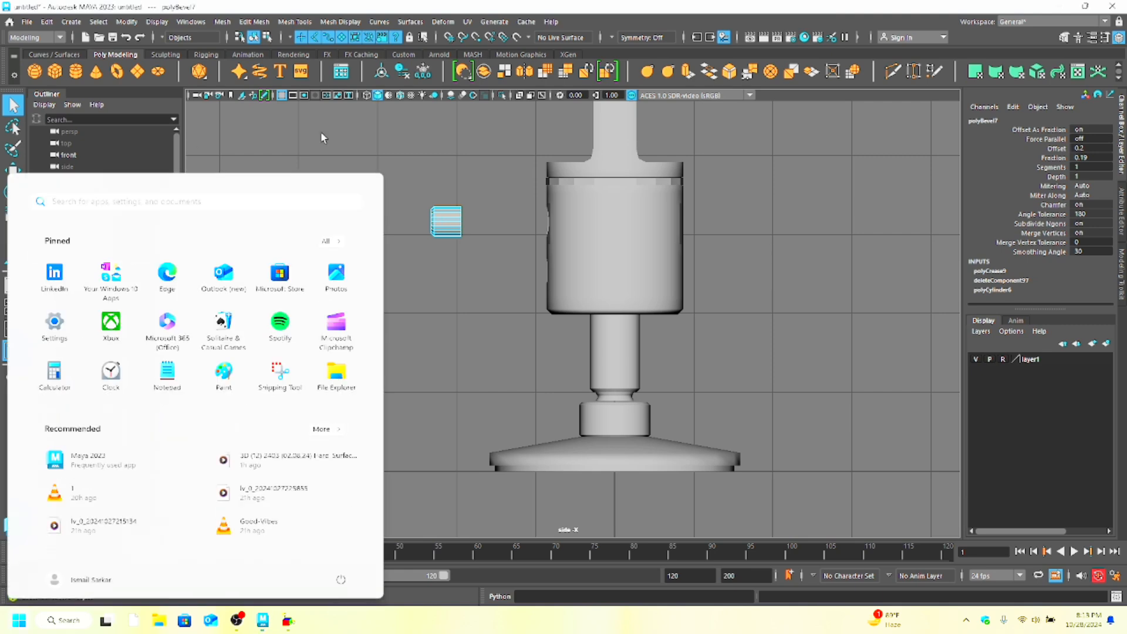
left_click(321, 132)
right_click_drag(445, 229, 499, 213)
key("w")
left_click_drag(407, 222, 500, 233)
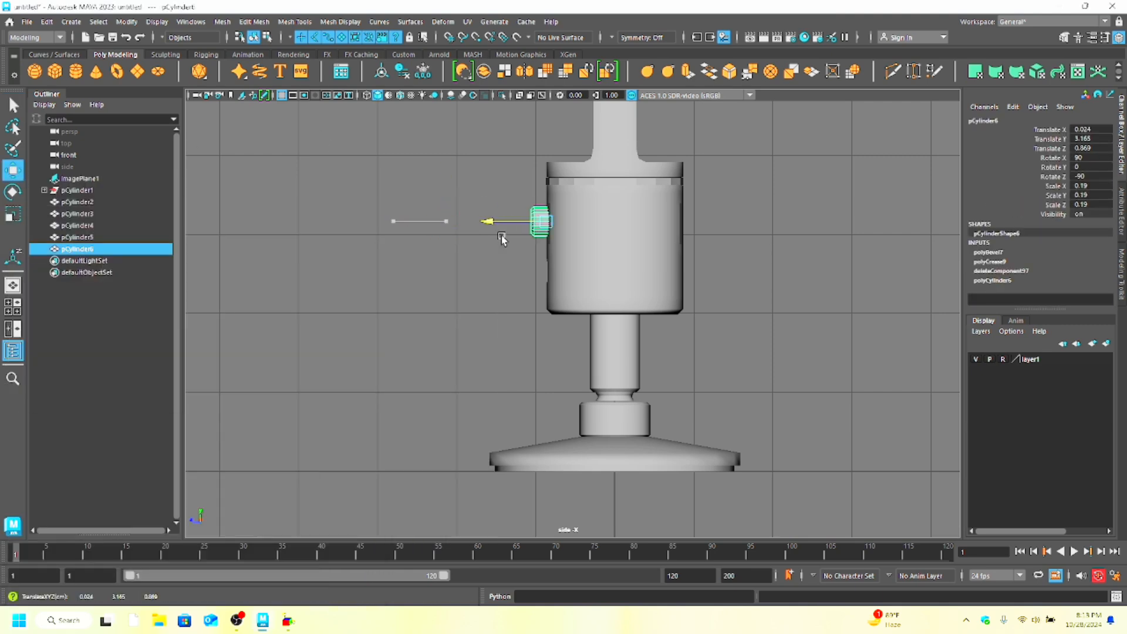
key("space")
key("space")
left_click(515, 282)
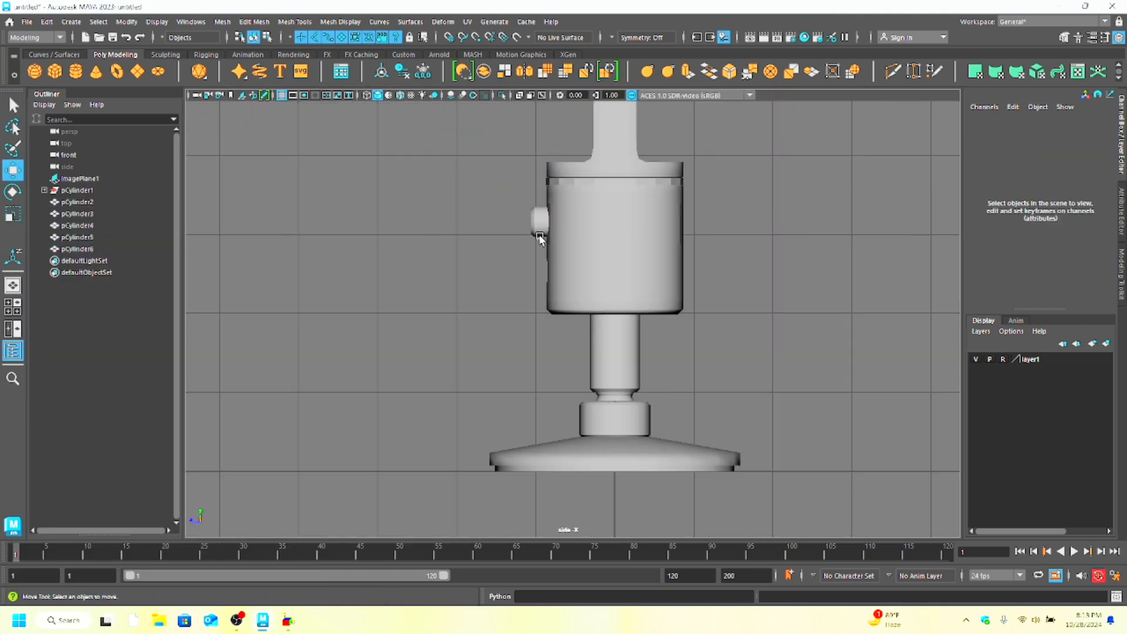
Step: Duplicate the upper knob downward to the body's lower hole in the front view
key("space")
key("space")
left_click(540, 223)
left_click_drag(538, 179, 535, 293, "shift")
Step: Scale the duplicated knob to about 0.121 and centre it on the lower hole at about X 0.01, Y 2.525
key("r")
left_click_drag(538, 334, 532, 344)
scroll(591, 338, "up", 1)
scroll(591, 341, "up", 2)
left_click(12, 172)
left_click(13, 214)
left_click(5, 173)
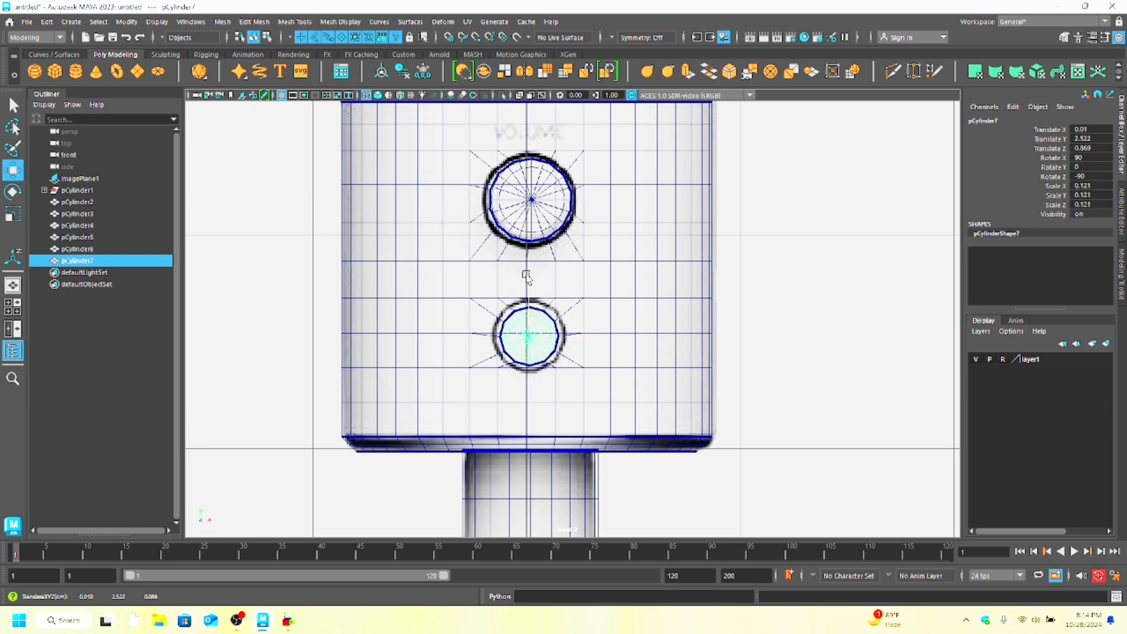
key("space")
key("space")
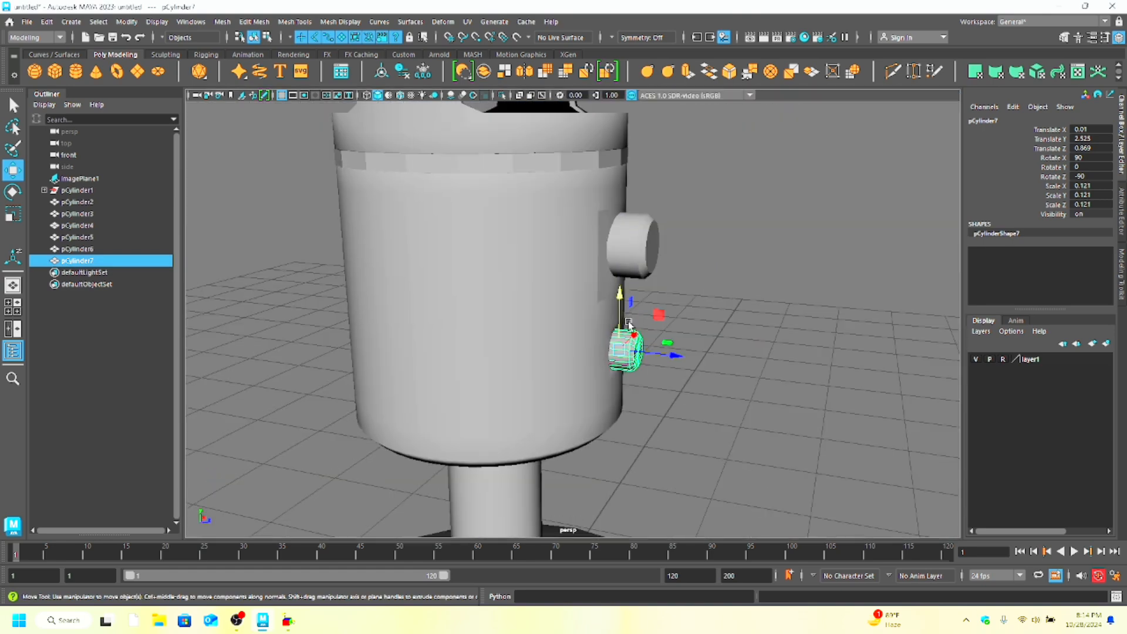
Step: Enlarge the lower knob to a uniform scale of about 0.146 and the upper knob to about 0.196
mouse_move(665, 406)
left_mouse_down("alt")
mouse_move(513, 391)
mouse_move(566, 394)
left_mouse_up("alt")
key("r")
mouse_move(496, 396)
left_mouse_down("alt")
mouse_move(473, 394)
mouse_move(485, 397)
left_mouse_up("alt")
left_click_drag(562, 348, 573, 351)
left_click_drag(573, 351, 550, 412, "alt")
left_click_drag(545, 364, 524, 351)
left_click(540, 286)
left_click_drag(540, 289, 499, 243, "alt")
left_click(525, 341)
left_click_drag(526, 341, 534, 226, "alt")
Step: Select both knobs and isolate them to expose their open back ends
left_click(534, 232)
left_click(529, 373, "shift")
key("ctrl+1")
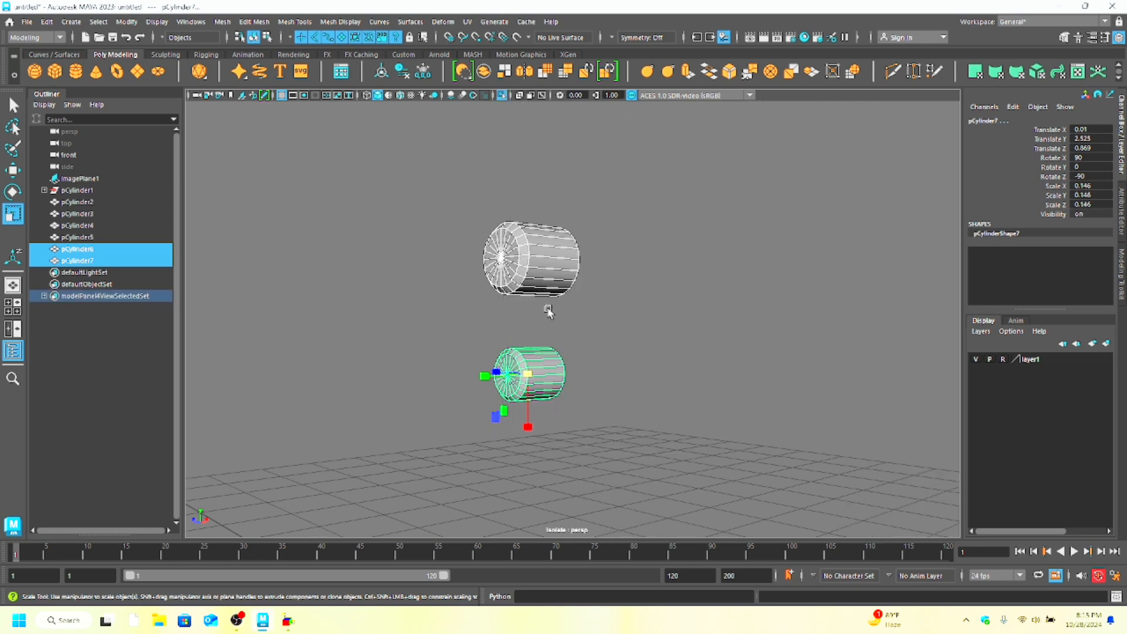
left_click_drag(617, 261, 543, 321, "alt")
Step: Crease the edge loop around the upper knob's open back rim
right_click_drag(527, 240, 527, 205)
left_click(523, 242)
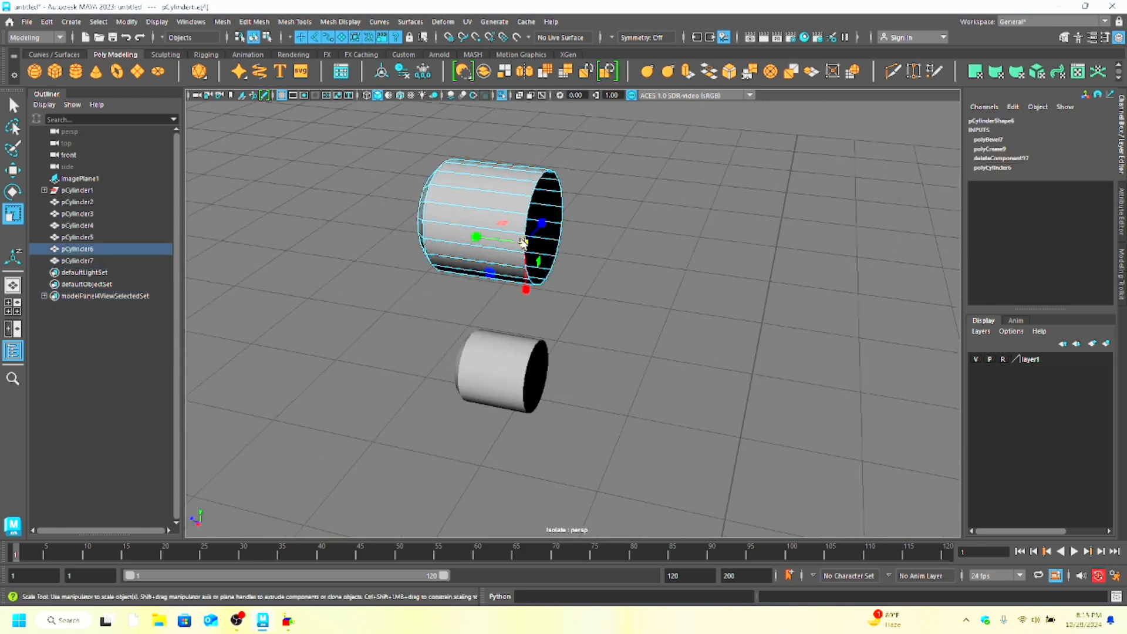
left_click(524, 242)
left_click(13, 171)
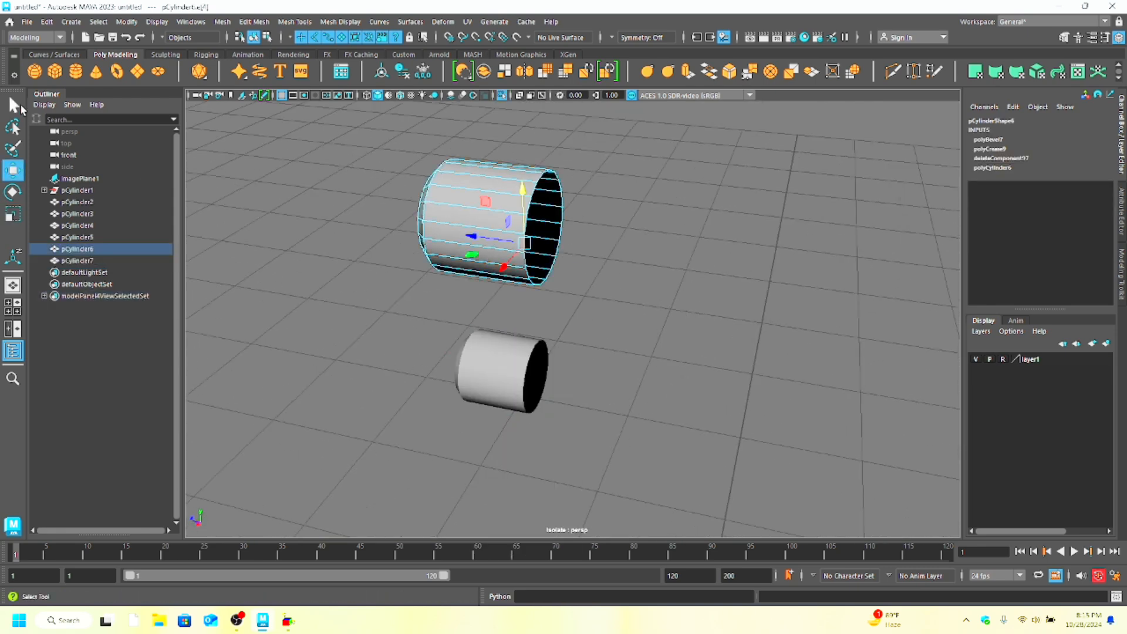
left_click(643, 69)
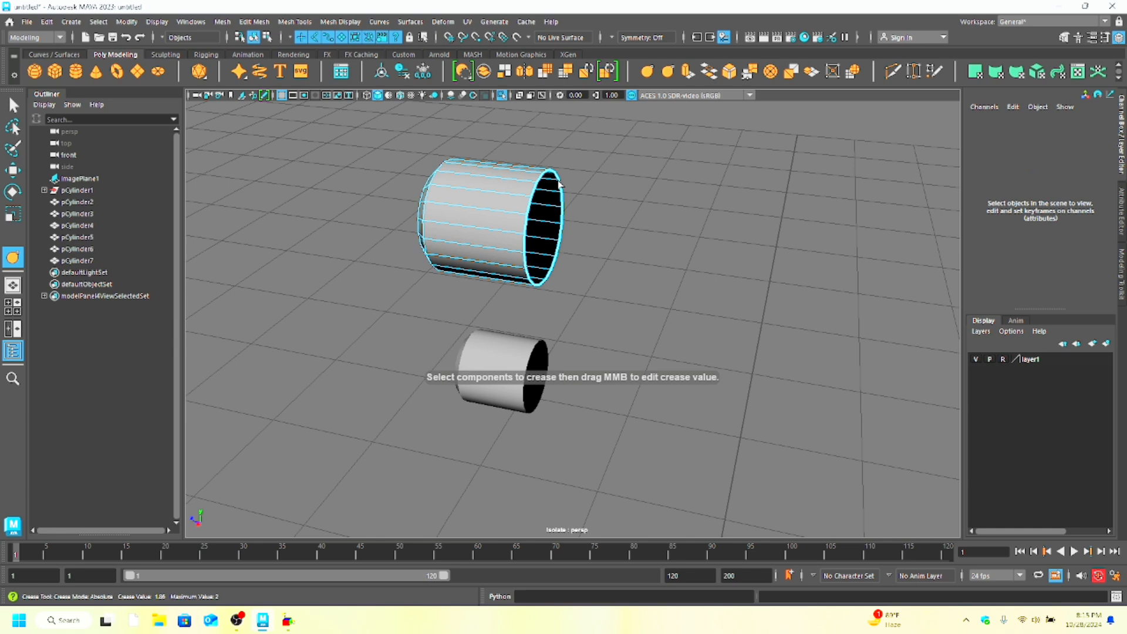
left_click(424, 214)
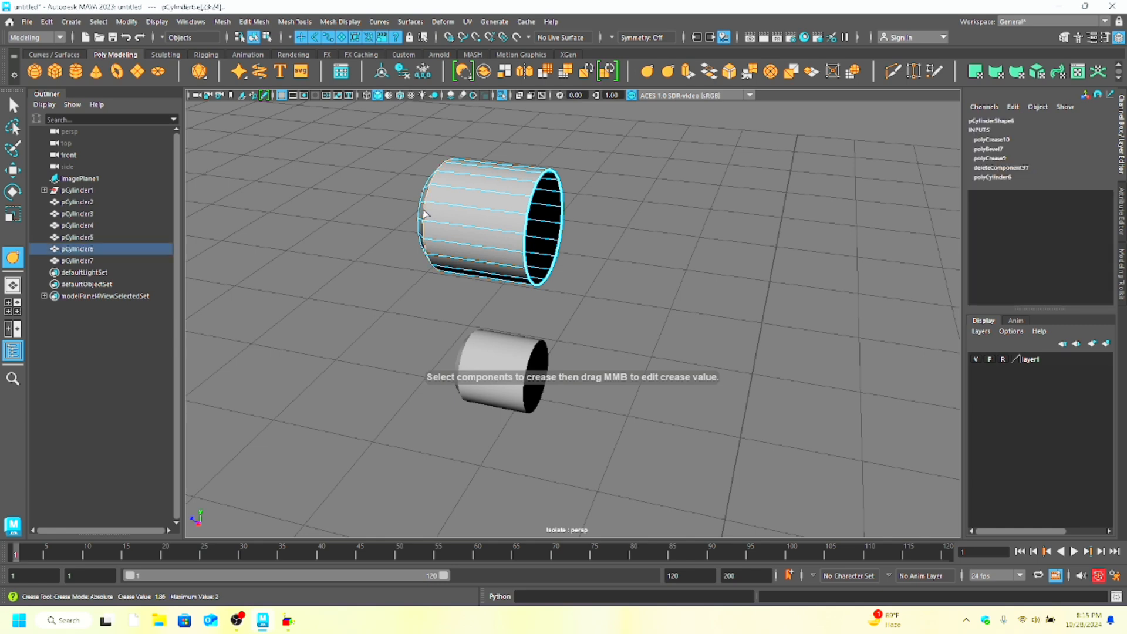
left_click(735, 233)
Step: Crease the rim edges at the lower knob's open back end and return to object selection
right_click_drag(534, 295, 524, 353, "alt")
left_click(535, 362)
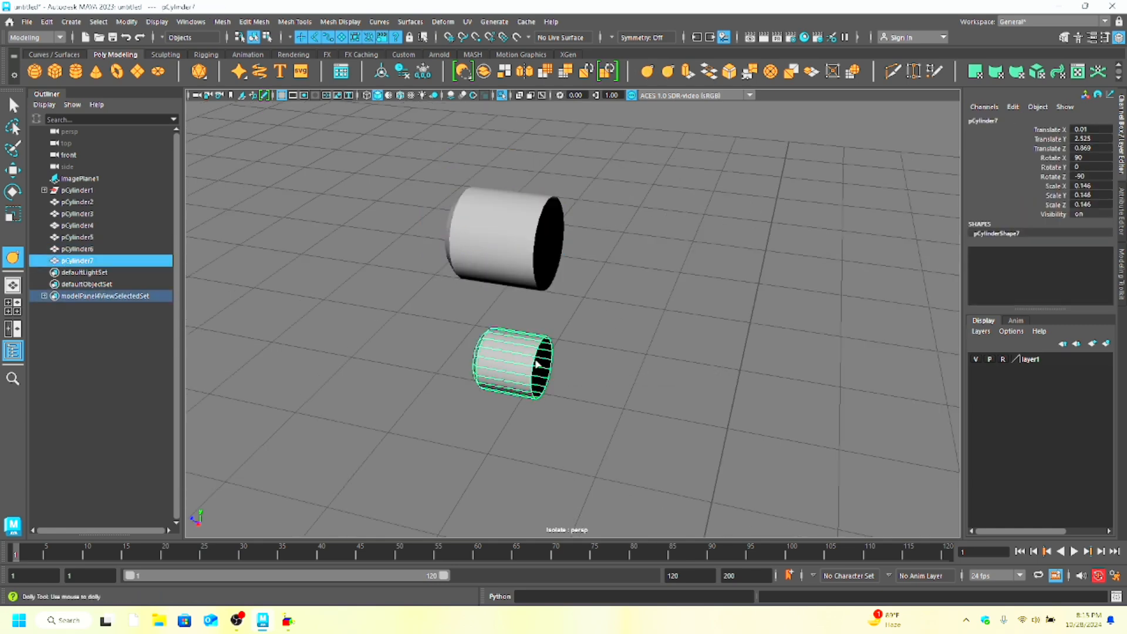
double_click(535, 364)
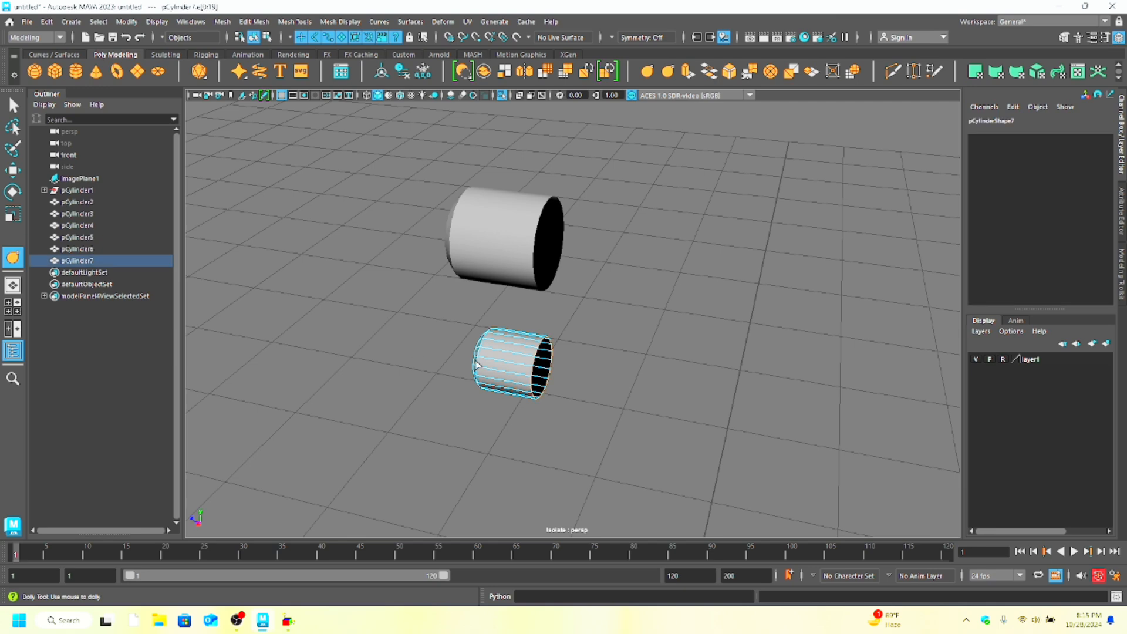
left_click(653, 74)
right_click_drag(536, 282, 593, 297, "alt")
left_click_drag(517, 338, 614, 303, "alt")
right_click_drag(561, 358, 675, 299)
left_click(674, 299)
left_click_drag(674, 299, 652, 290, "alt")
Step: Leave isolation to show the whole microphone and select its main body
key("ctrl+1")
scroll(647, 339, "down", 7)
left_click(605, 262)
scroll(605, 273, "up", 4)
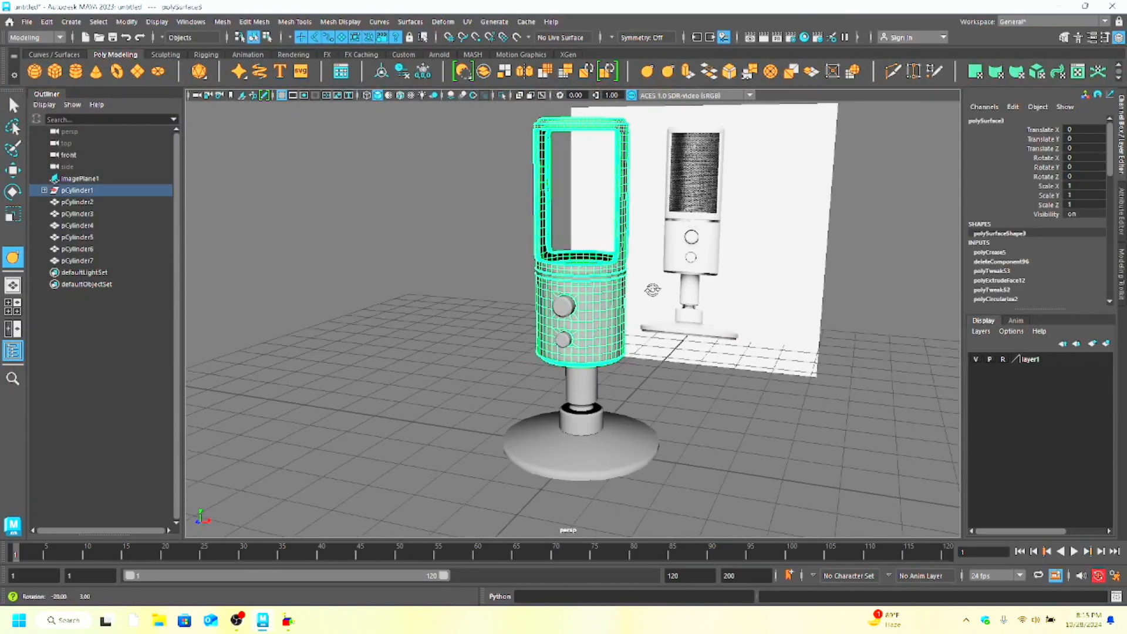
right_click_drag(653, 290, 618, 279, "alt")
Step: Examine the knobs, stem, collar and base of the microphone one by one
left_click(569, 313)
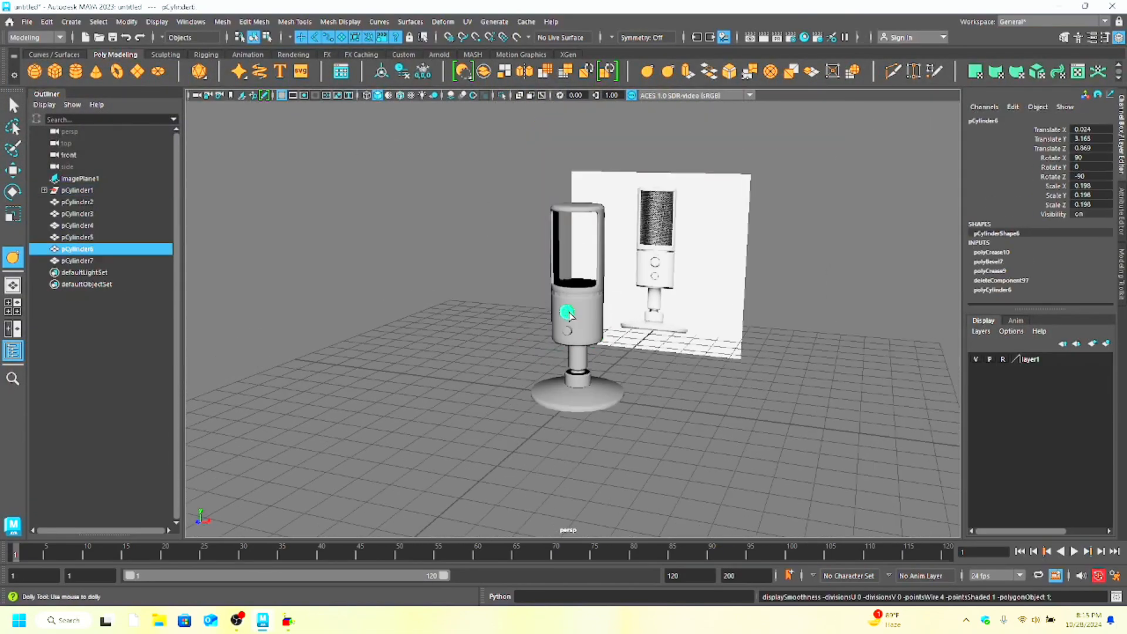
left_click(567, 334)
left_click(579, 369)
left_click(578, 382)
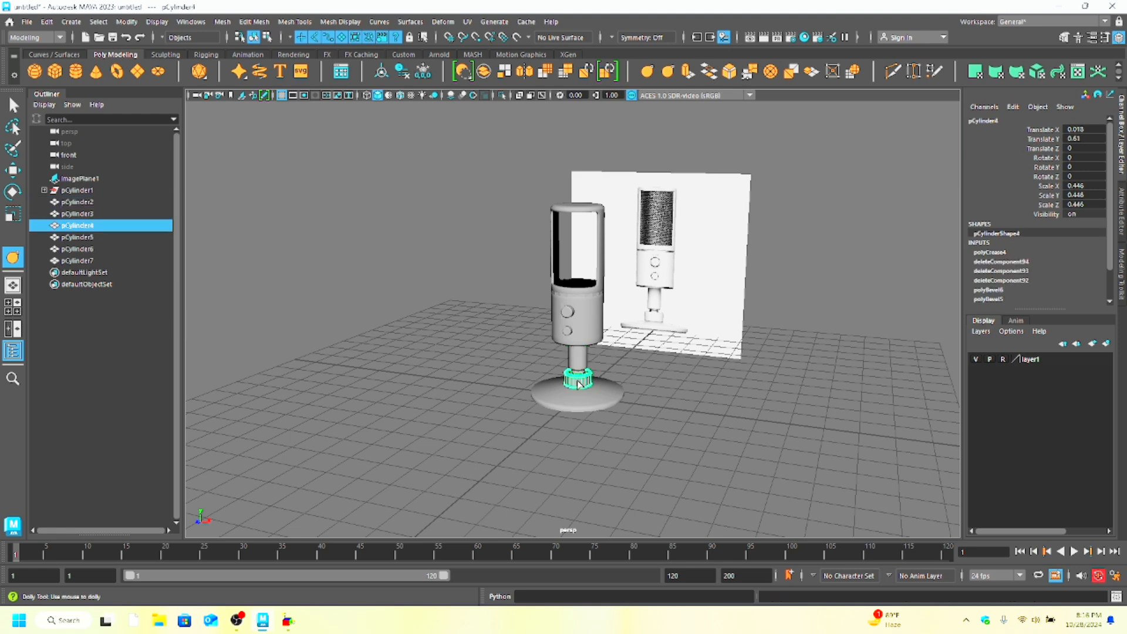
left_click(580, 367)
left_click(579, 378)
right_click_drag(575, 374, 631, 416, "alt")
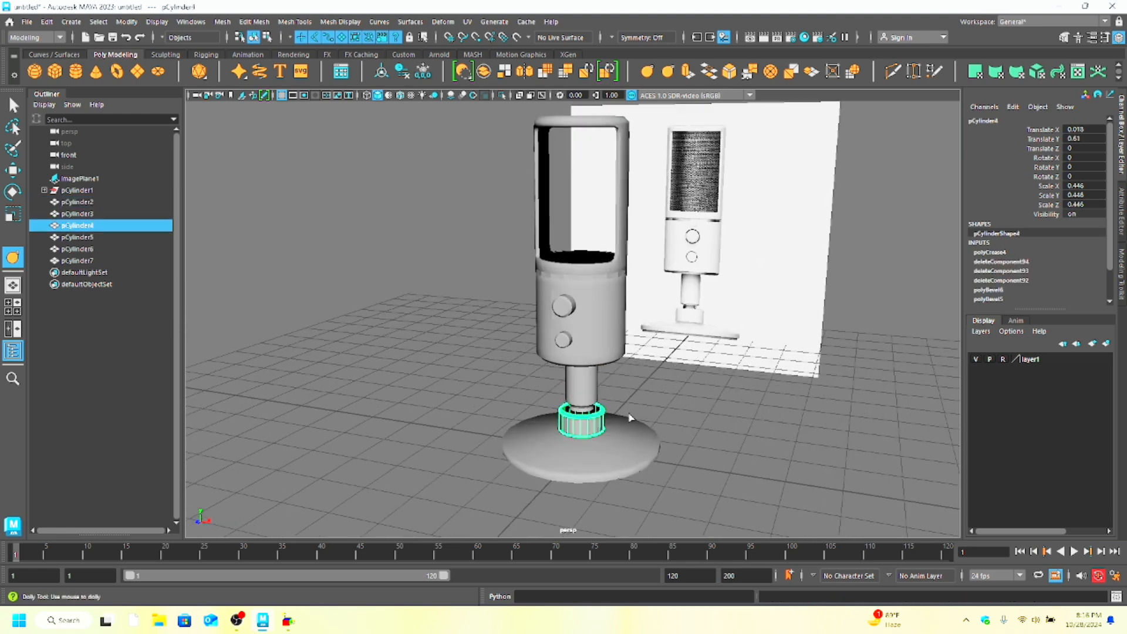
left_click(590, 410)
left_click(589, 411)
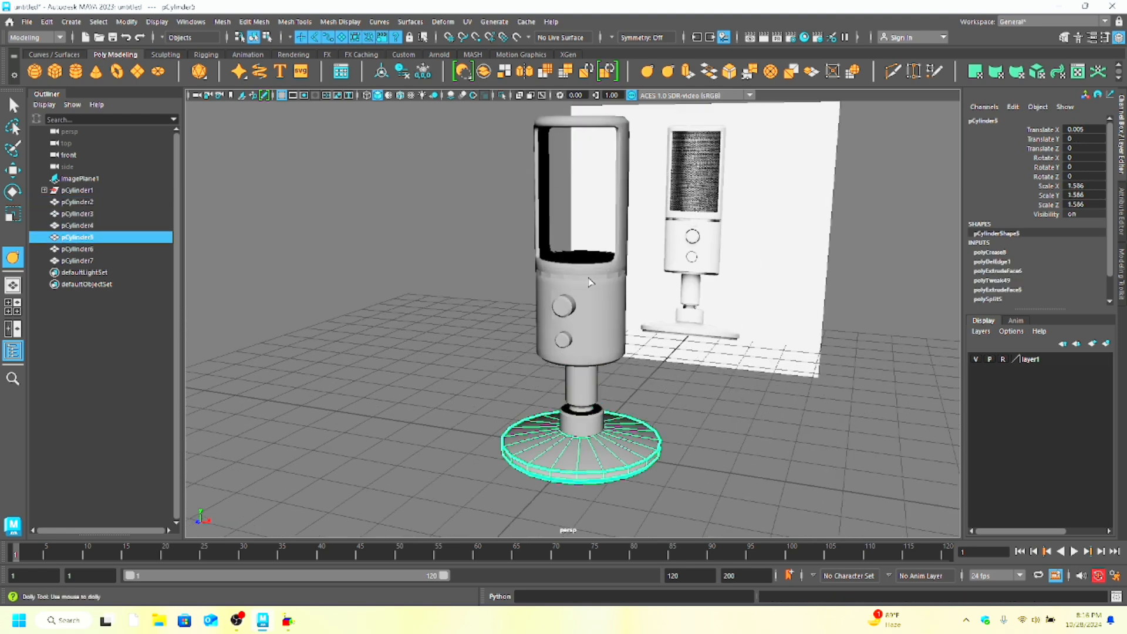
scroll(587, 286, "up", 4)
mouse_move(588, 286)
left_mouse_down("alt")
mouse_move(705, 289)
mouse_move(647, 259)
mouse_move(573, 269)
left_mouse_up("alt")
scroll(622, 262, "down", 7)
Step: Select all microphone parts together and examine the assembled model from several sides against the reference
left_click_drag(658, 458, 660, 459)
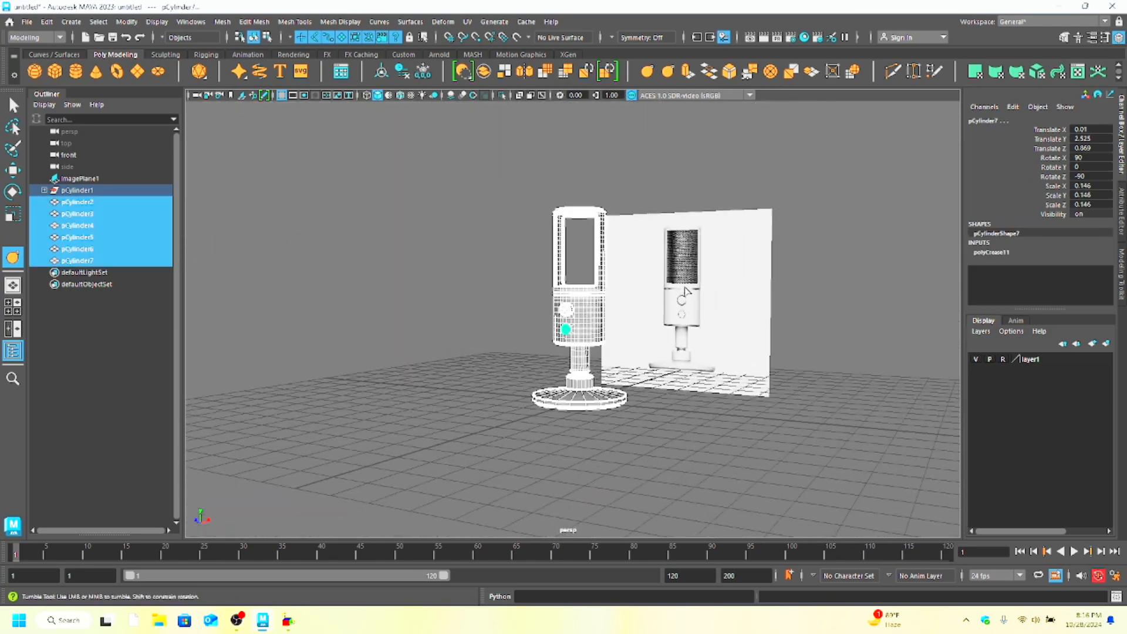
left_click(627, 349)
left_click_drag(617, 346, 1021, 356, "alt")
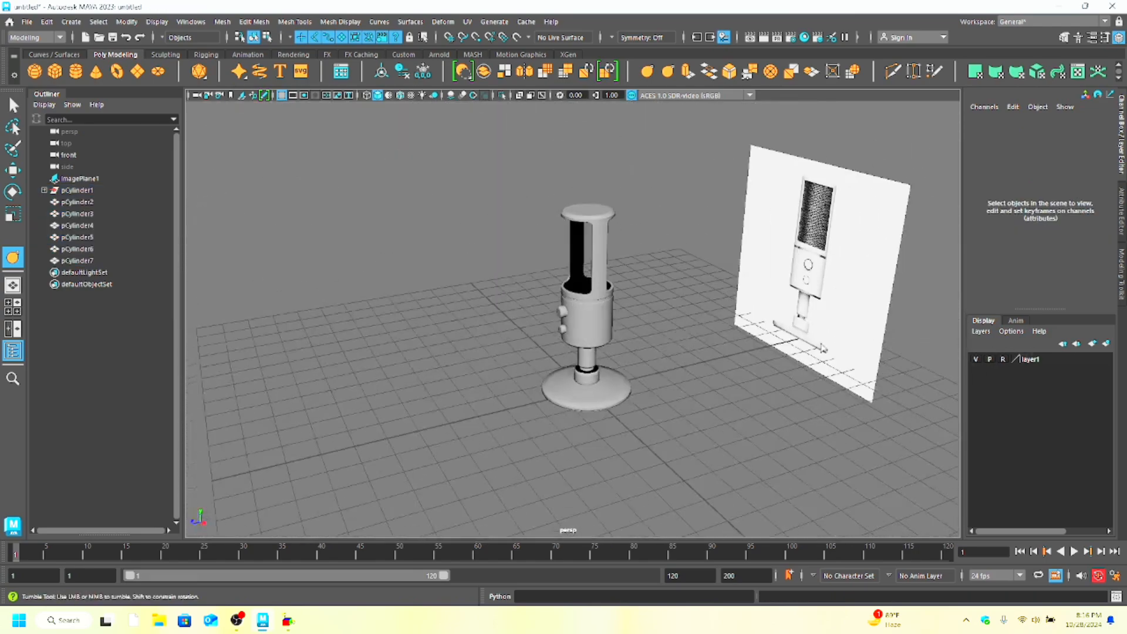
left_click_drag(823, 347, 730, 322, "alt")
right_click_drag(730, 318, 730, 347)
left_click(739, 299)
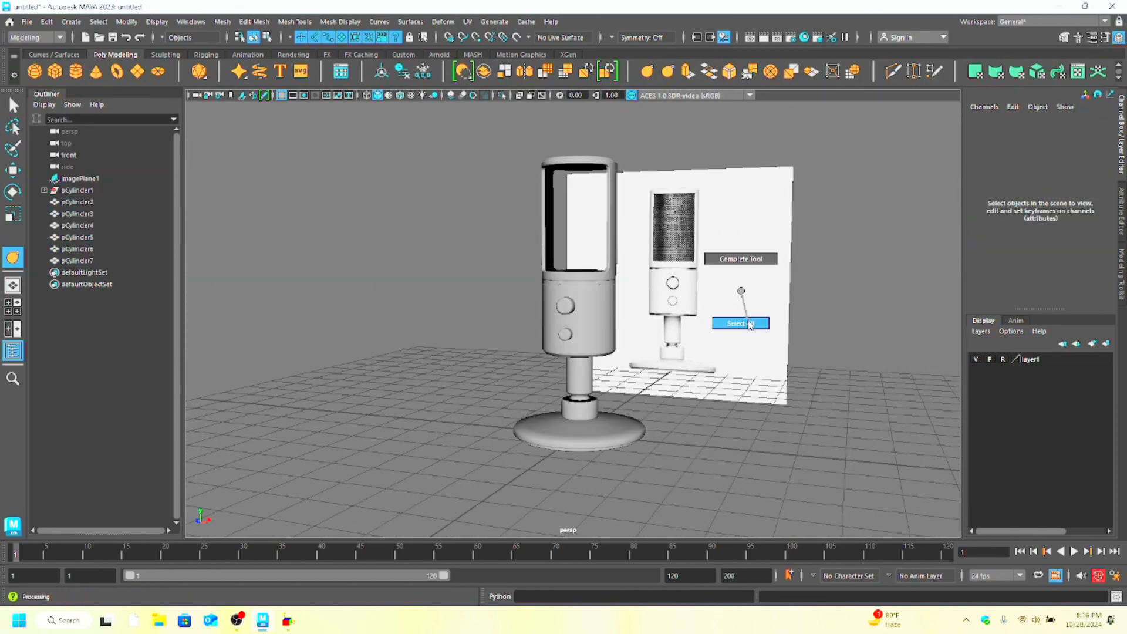
right_click_drag(749, 321, 749, 323)
left_click(741, 298)
right_click_drag(741, 297, 742, 298)
left_click_drag(745, 334, 629, 333, "alt")
left_click(630, 334)
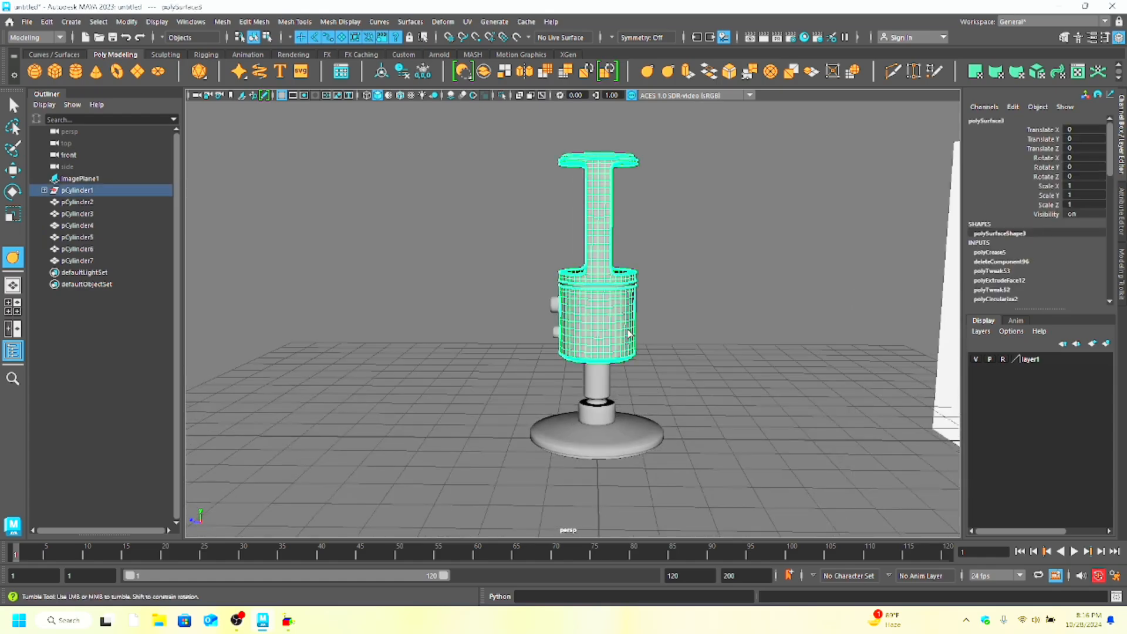
left_click_drag(516, 150, 681, 365)
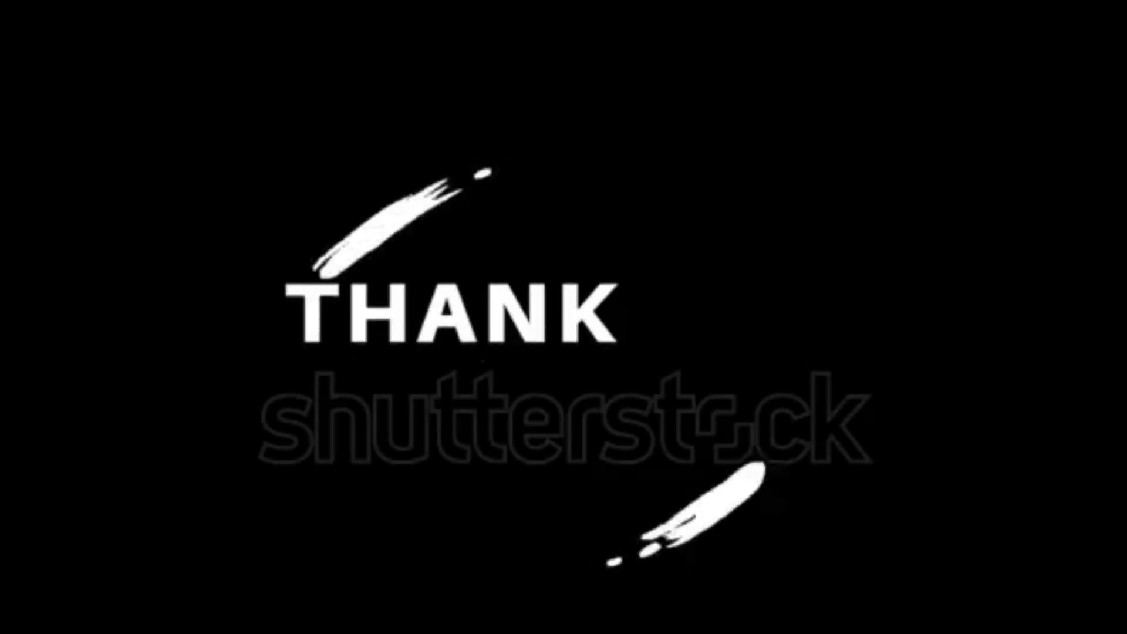